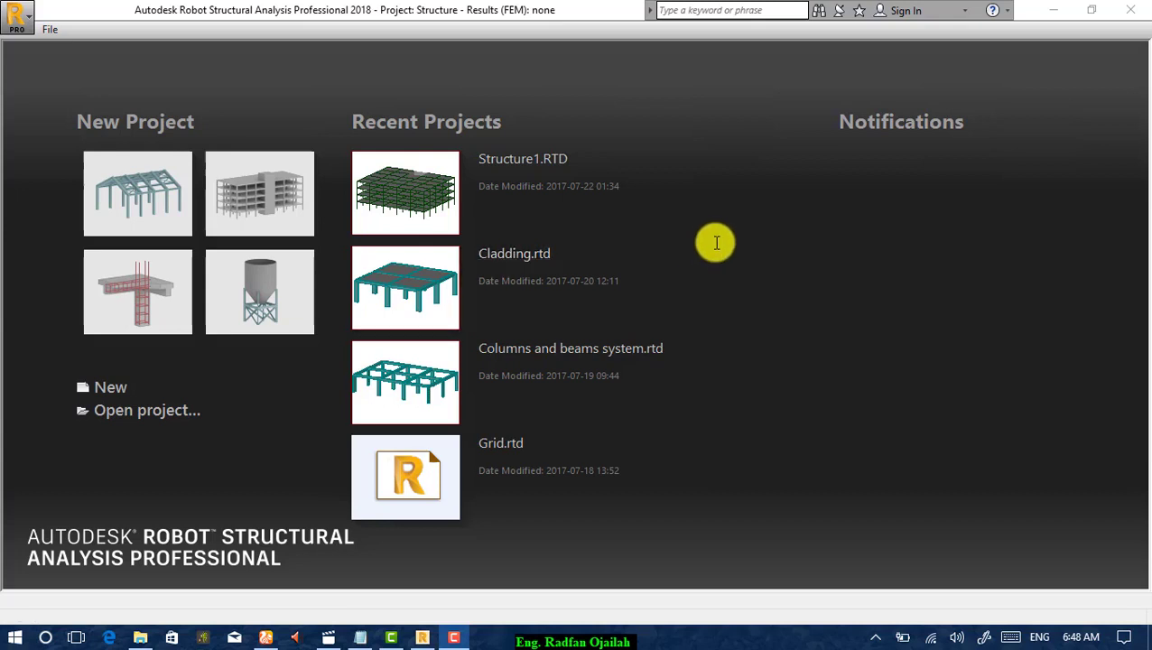
Open the Structure1.RTD project and display the plan of Story 1 at 3.00 m.
{"action": "left_click", "coordinate": [521, 163]}
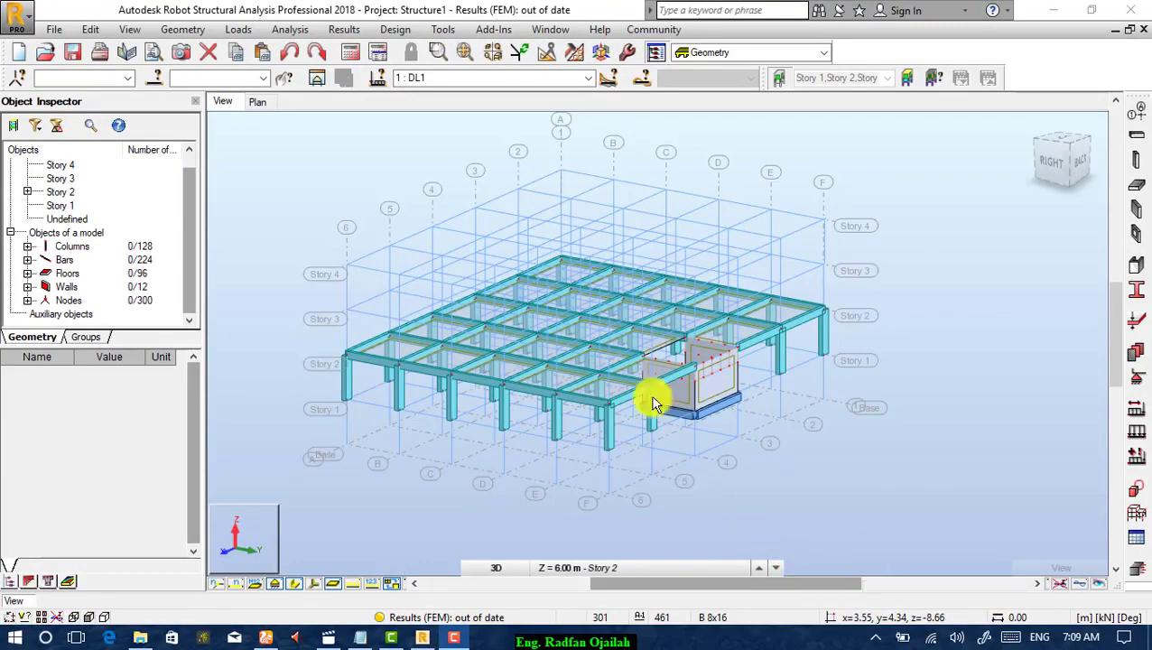
{"action": "left_click", "coordinate": [251, 102]}
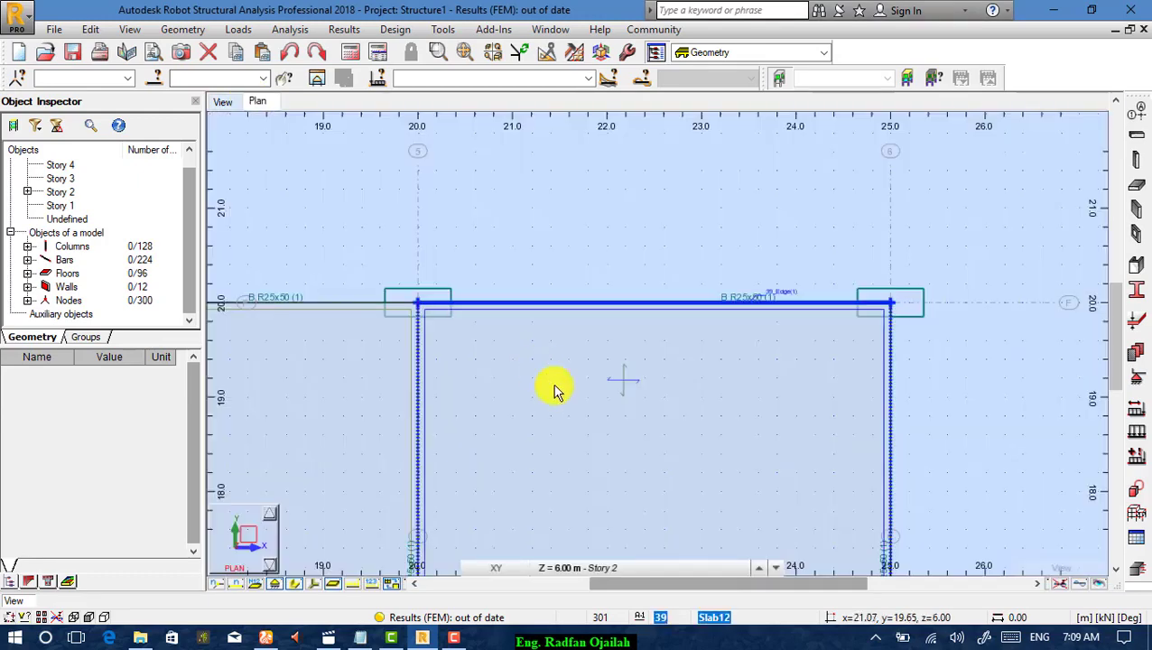
{"action": "left_click", "coordinate": [613, 571]}
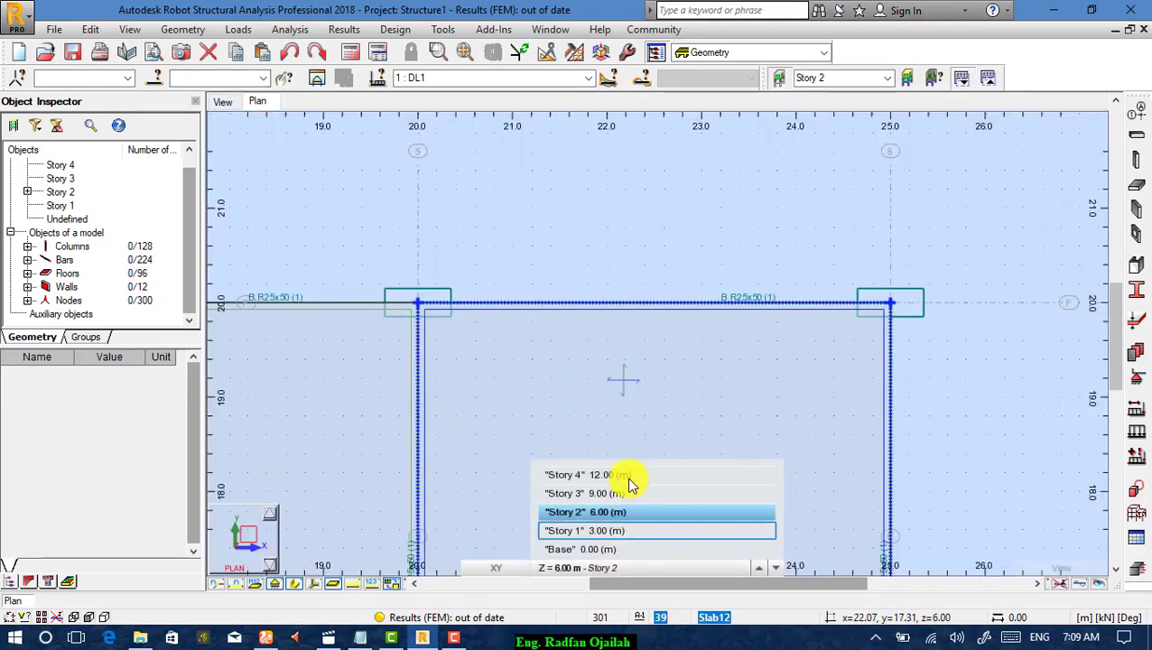
{"action": "left_click", "coordinate": [619, 531]}
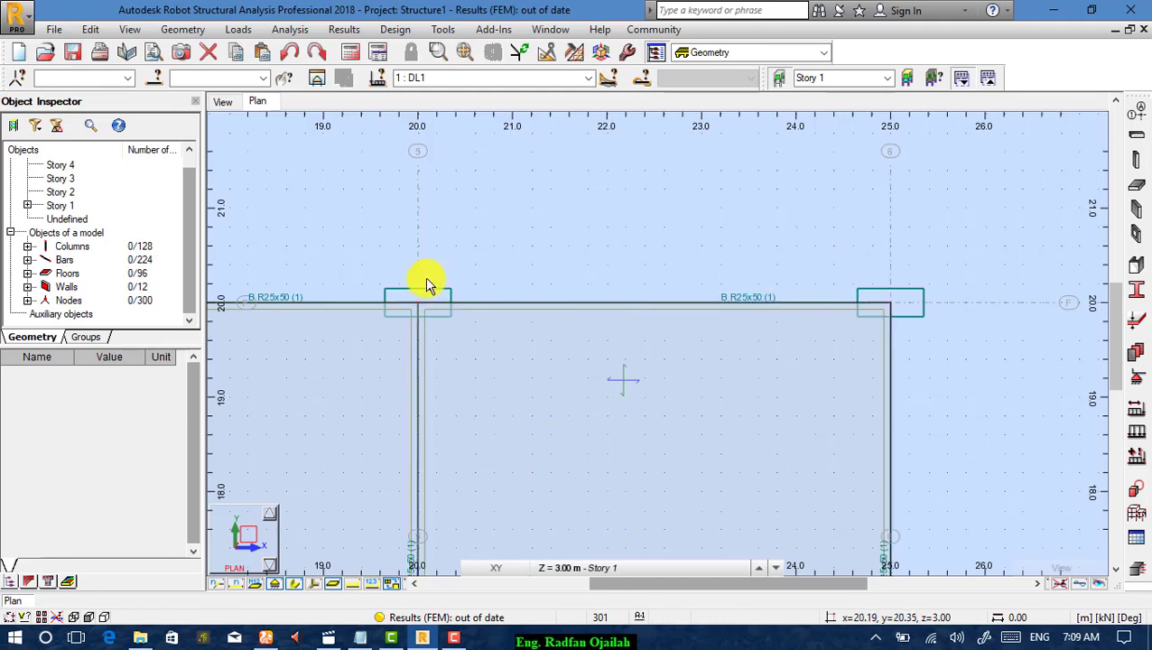
Set up an Arc object using the Begin - End - Middle method, with arc discretization into 10 edges and bar creation enabled.
{"action": "left_click", "coordinate": [1136, 139]}
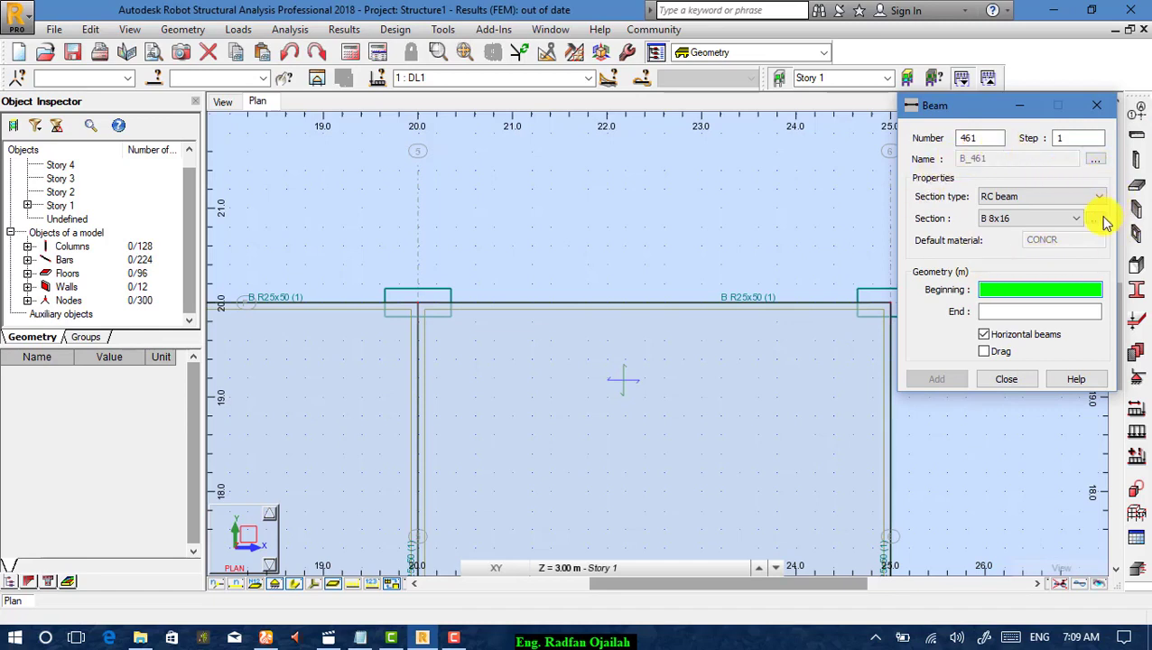
{"action": "left_click", "coordinate": [1007, 378]}
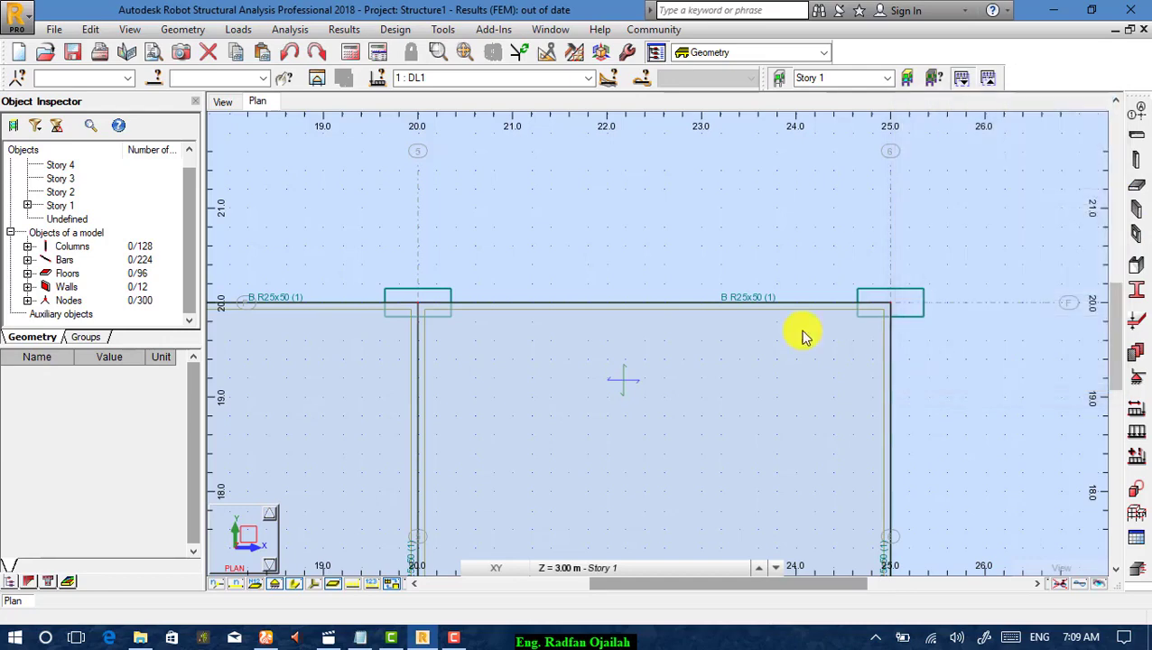
{"action": "left_click", "coordinate": [183, 29]}
{"action": "mouse_move", "coordinate": [200, 177]}
{"action": "mouse_move", "coordinate": [304, 159]}
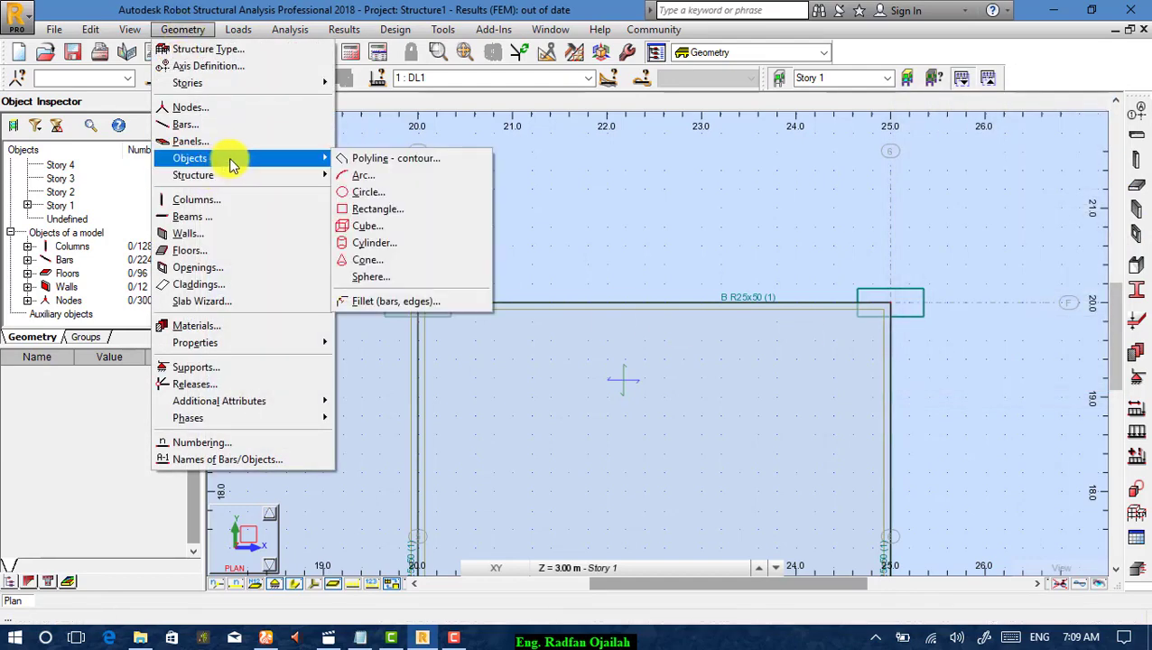
{"action": "left_click", "coordinate": [469, 181]}
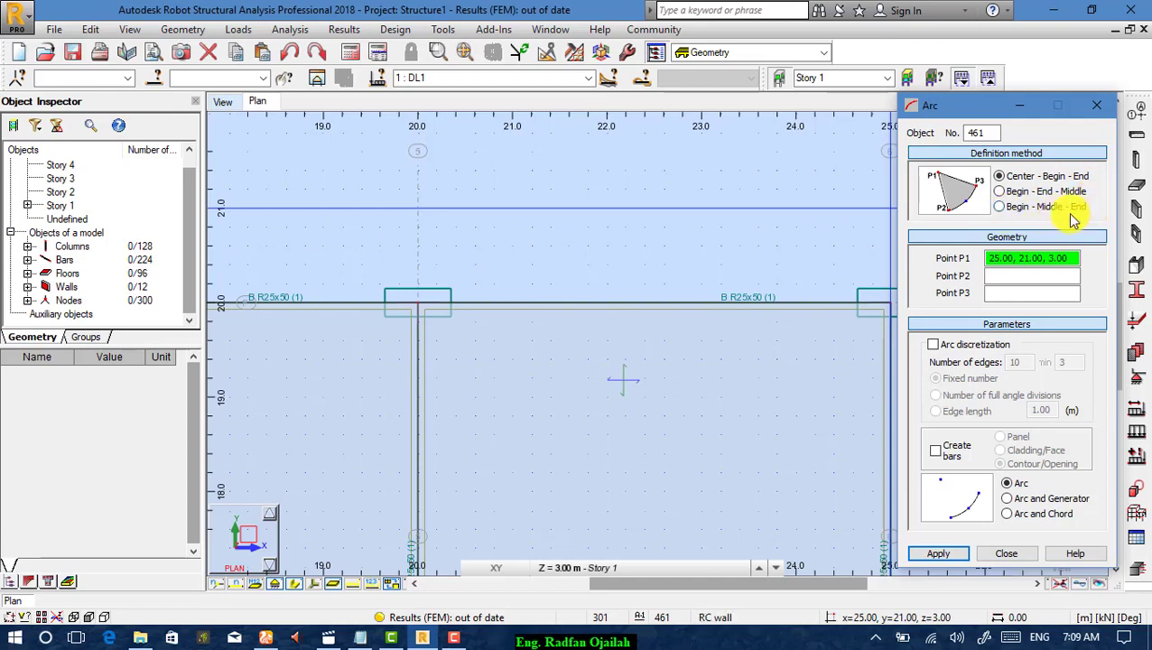
{"action": "left_click", "coordinate": [1015, 192]}
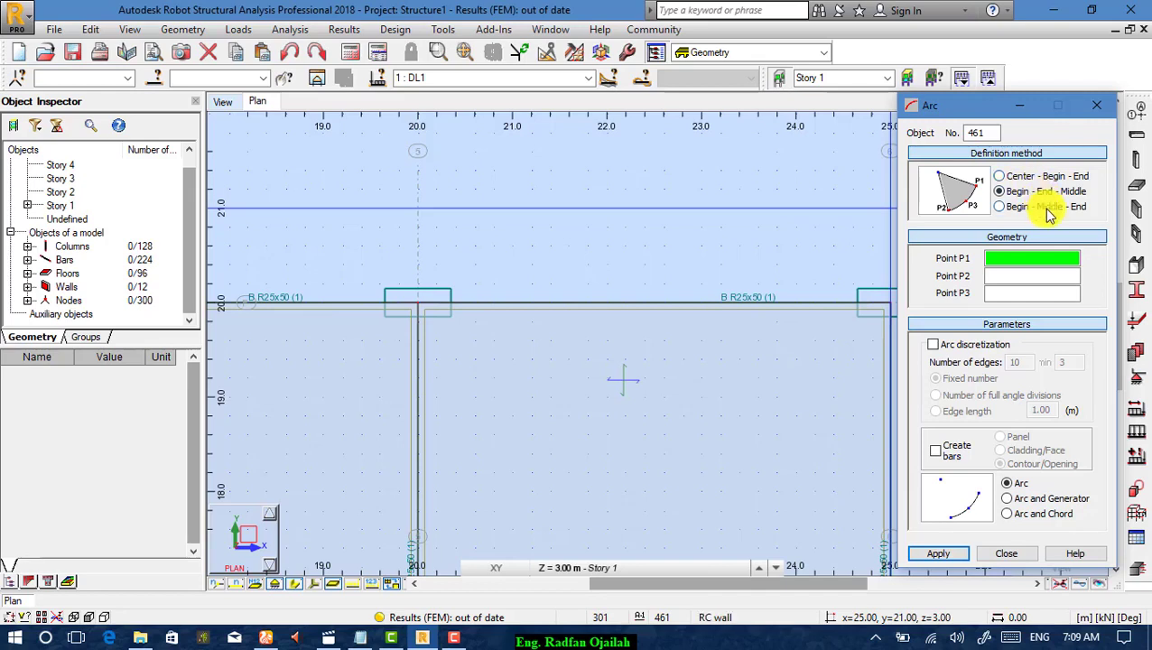
{"action": "left_click", "coordinate": [991, 238]}
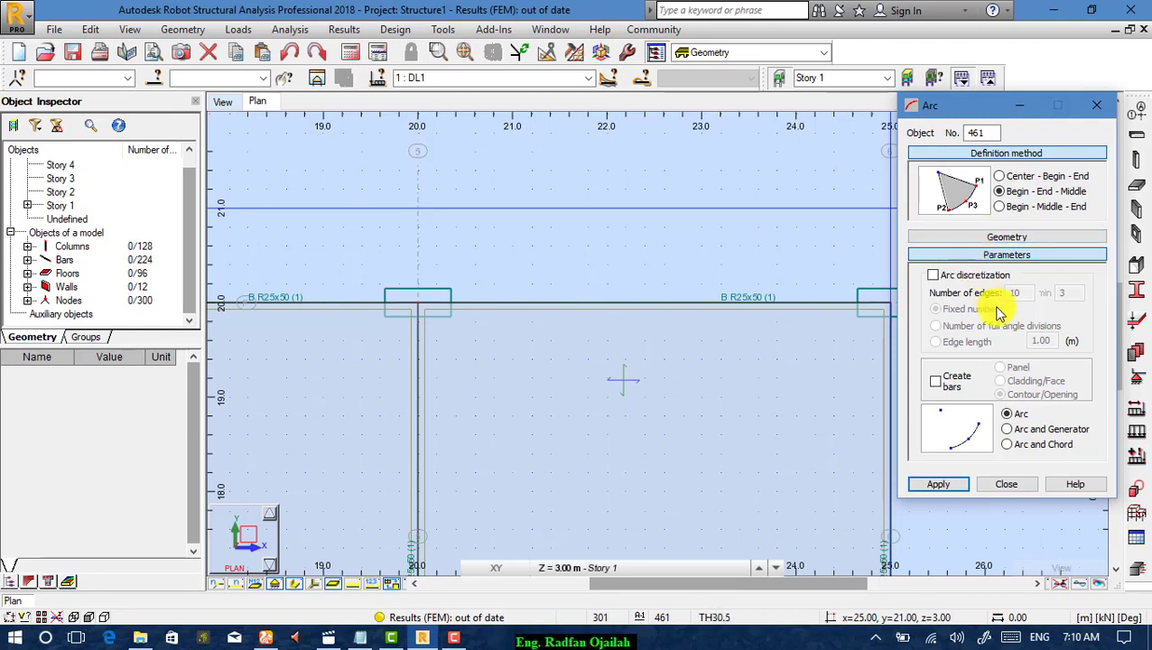
{"action": "left_click", "coordinate": [934, 275]}
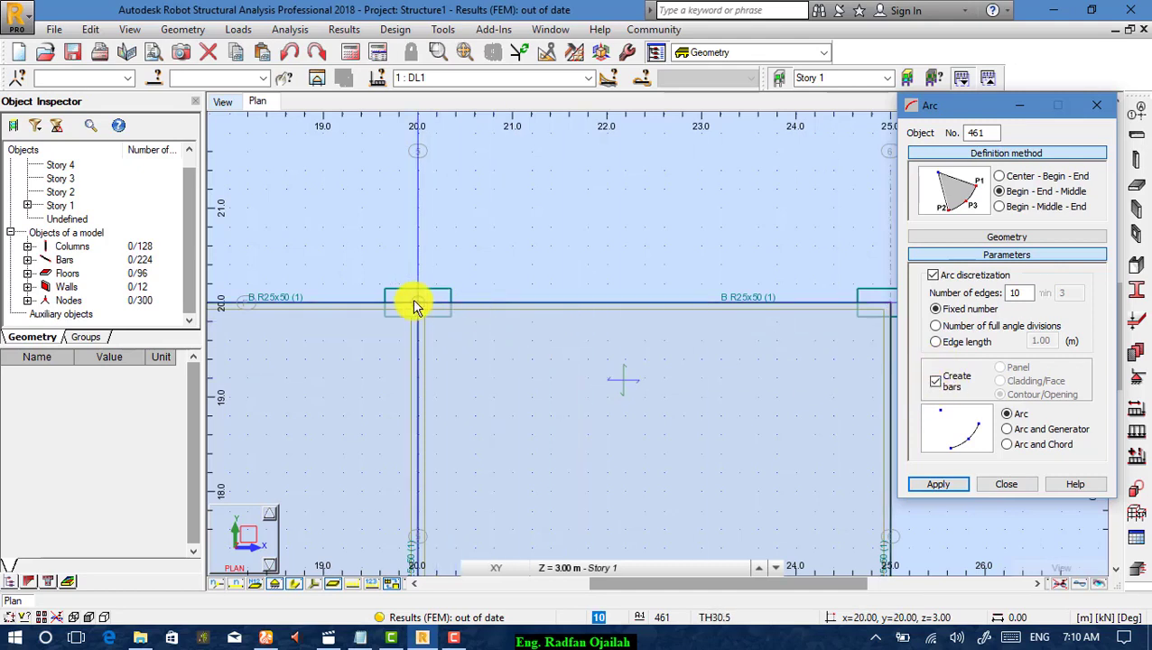
Draw the arc of bars along axis F from grid 6 to grid 5, bulging outward about 0.8 m.
{"action": "left_click", "coordinate": [888, 303]}
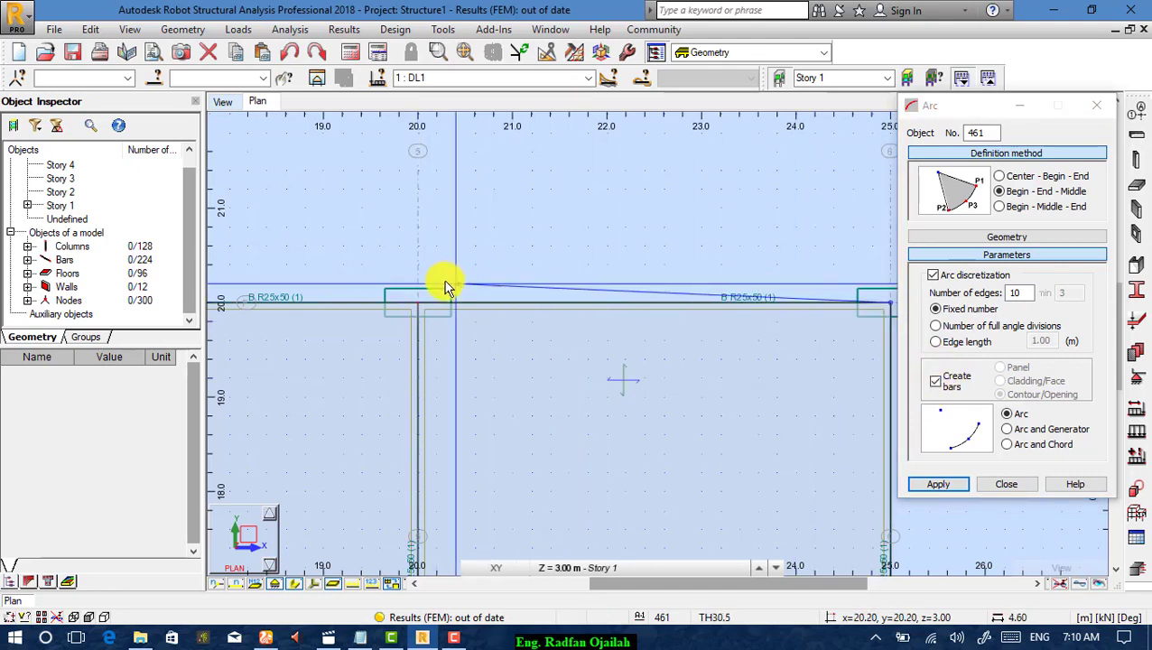
{"action": "left_click", "coordinate": [417, 304]}
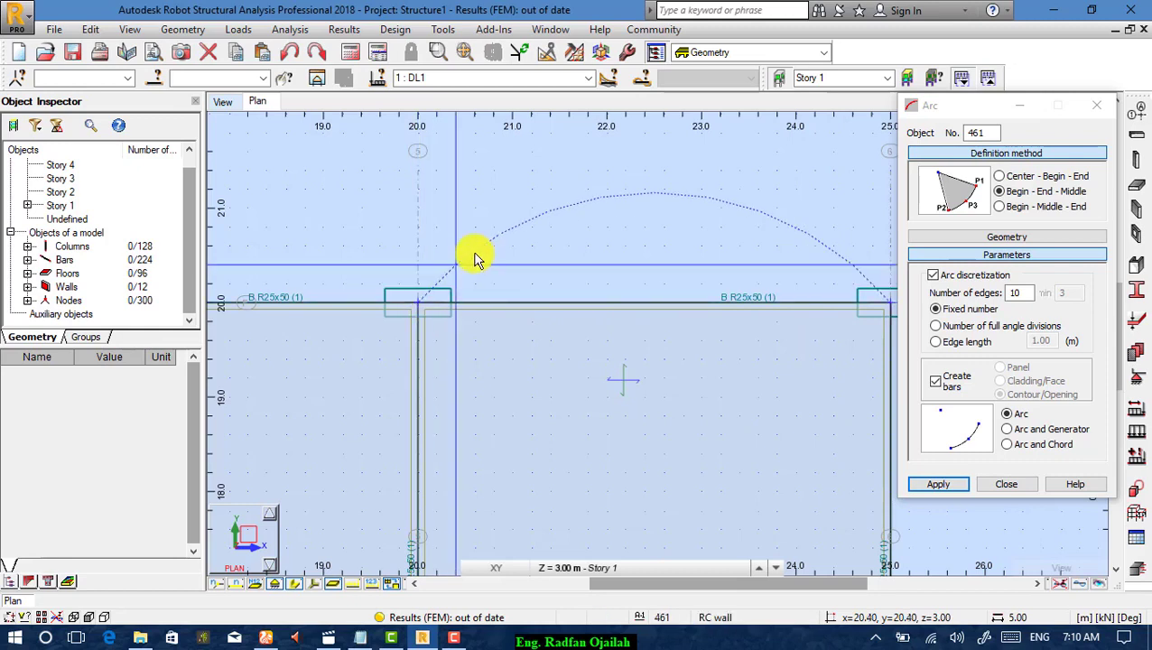
{"action": "left_click", "coordinate": [664, 231]}
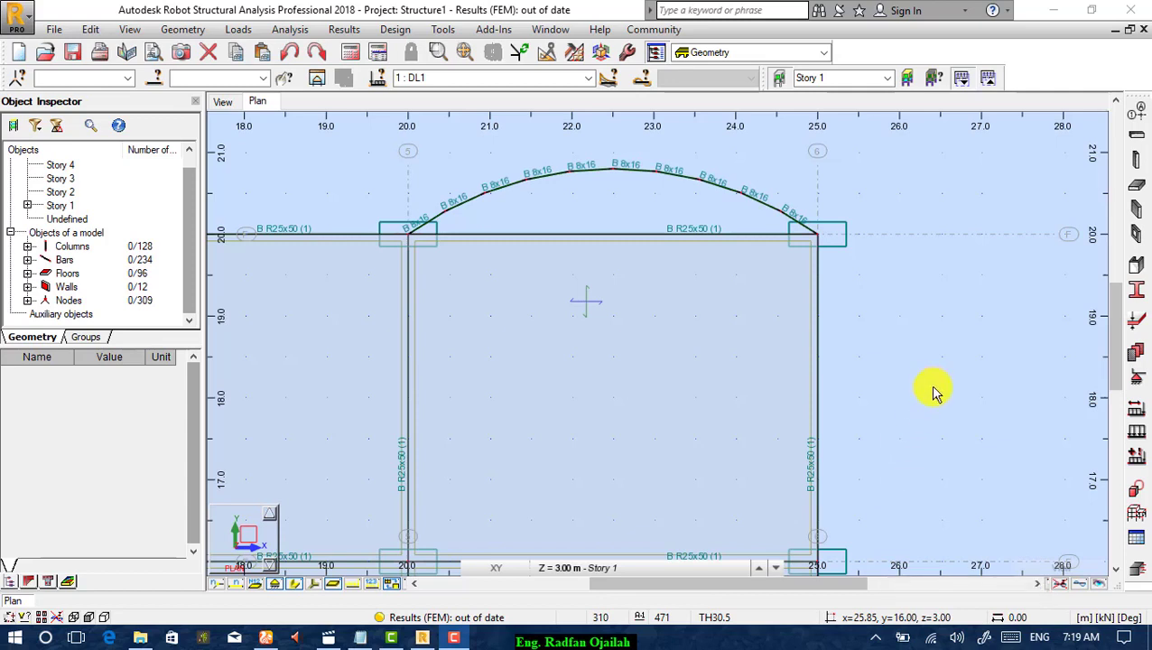
Start a Slab12 contour floor with 10-edge arc discretization and trace the first four arc nodes from grid 5.
{"action": "left_click", "coordinate": [1136, 191]}
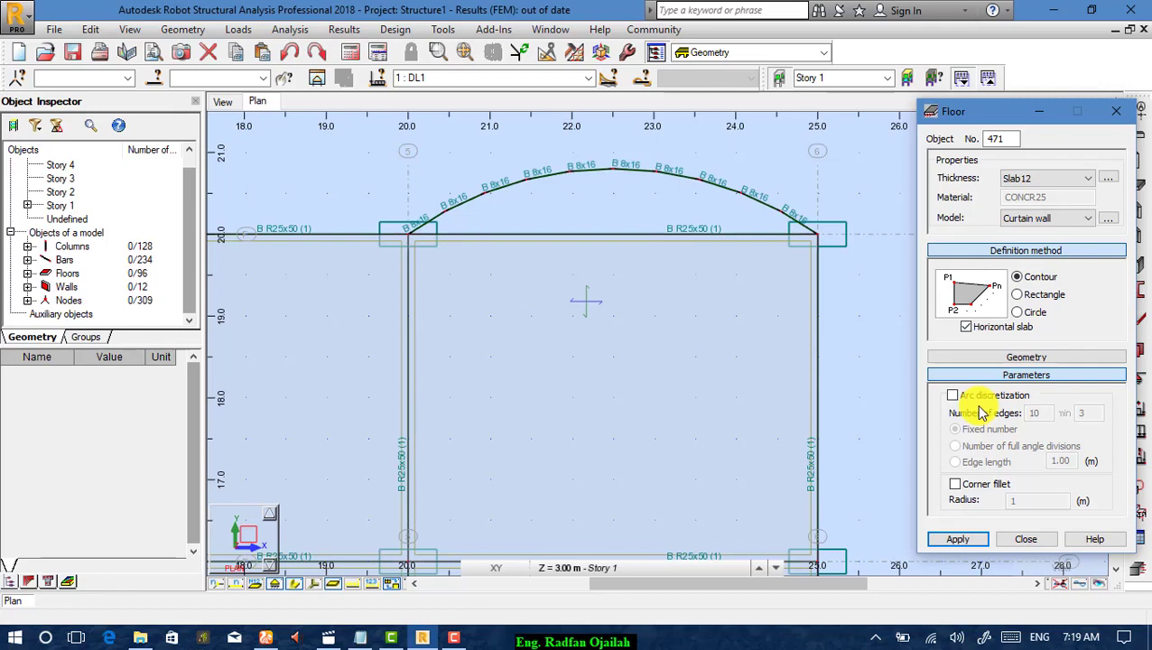
{"action": "left_click", "coordinate": [953, 396]}
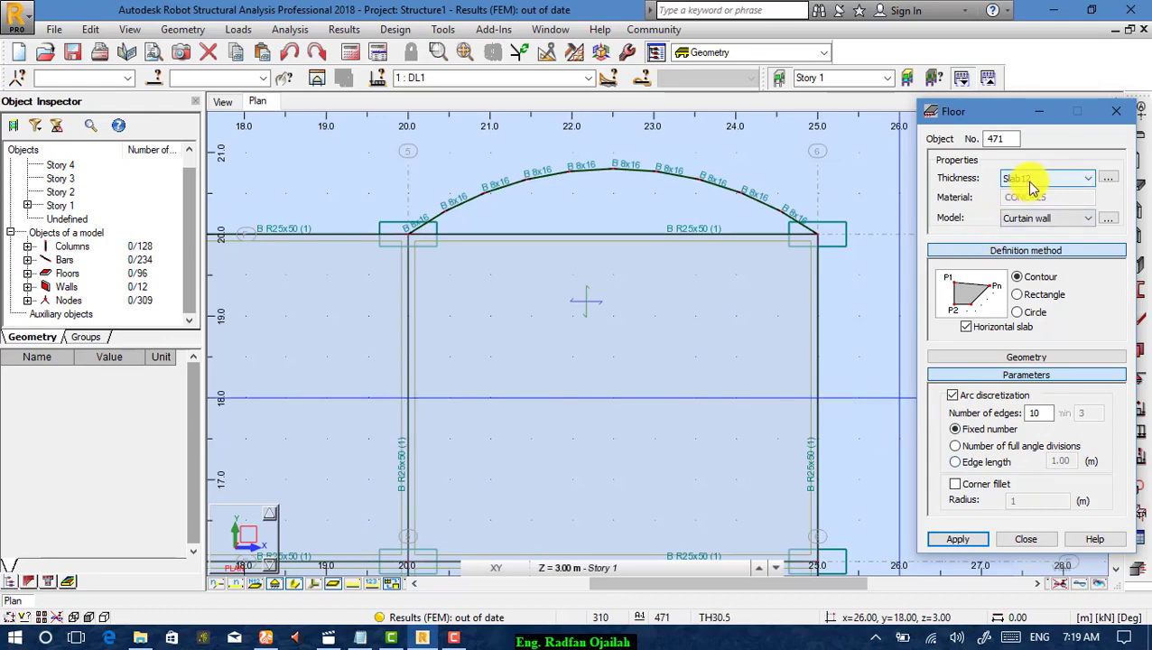
{"action": "scroll", "coordinate": [413, 223], "scroll_direction": "up", "scroll_amount": 3}
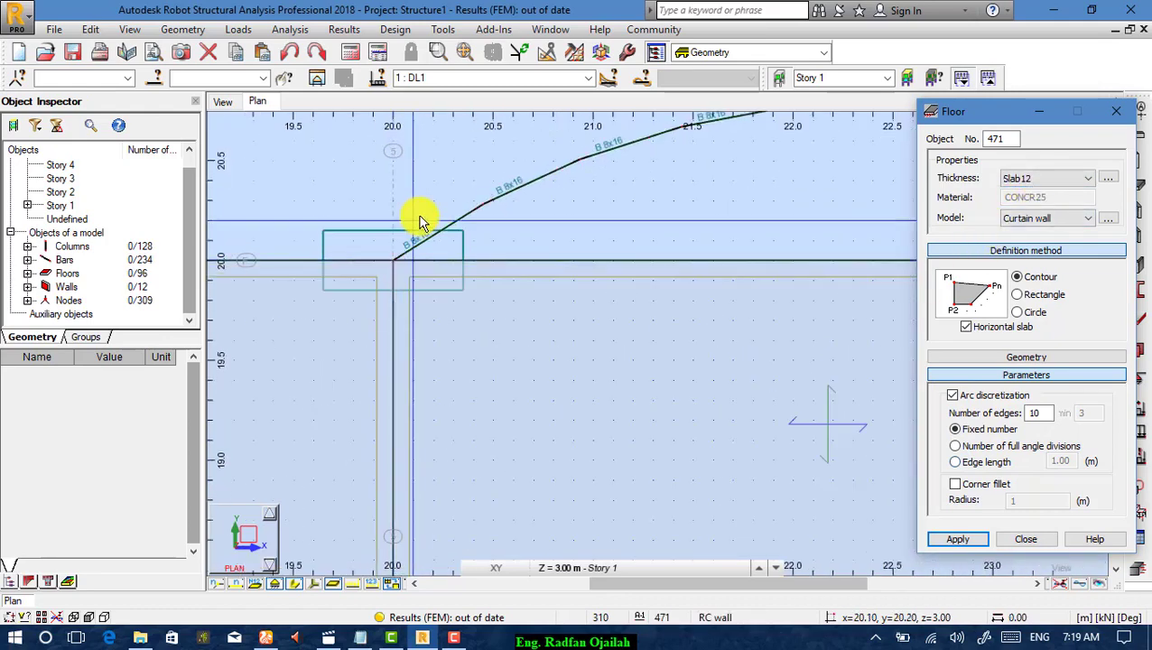
{"action": "left_click", "coordinate": [394, 261]}
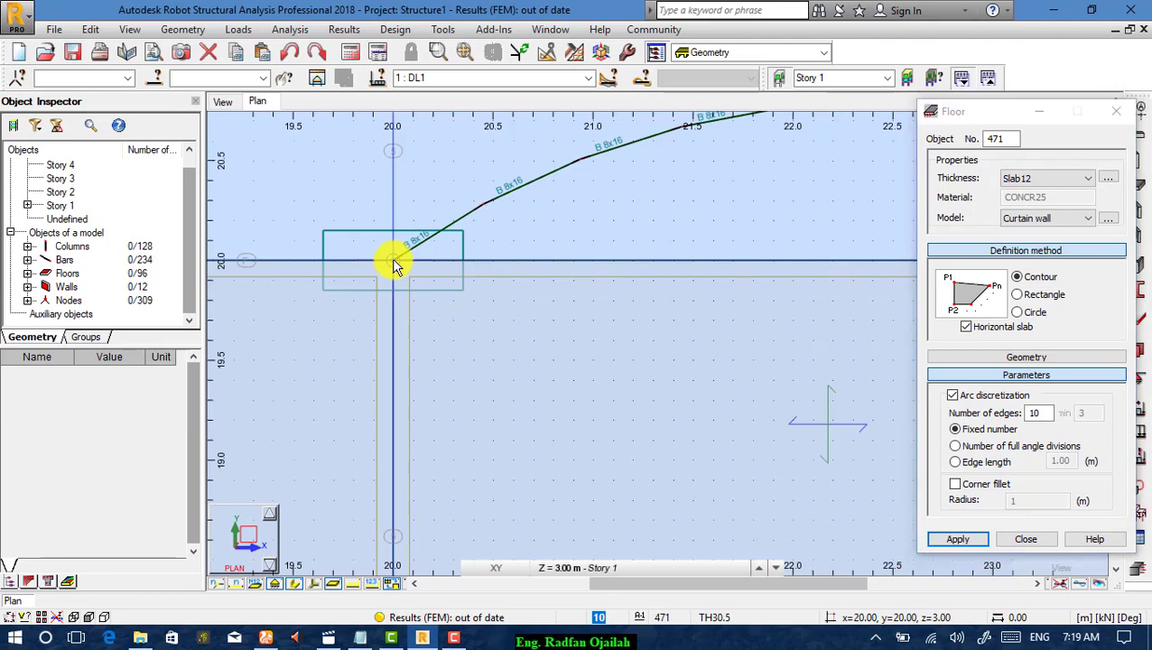
{"action": "left_click", "coordinate": [483, 203]}
{"action": "left_click", "coordinate": [581, 159]}
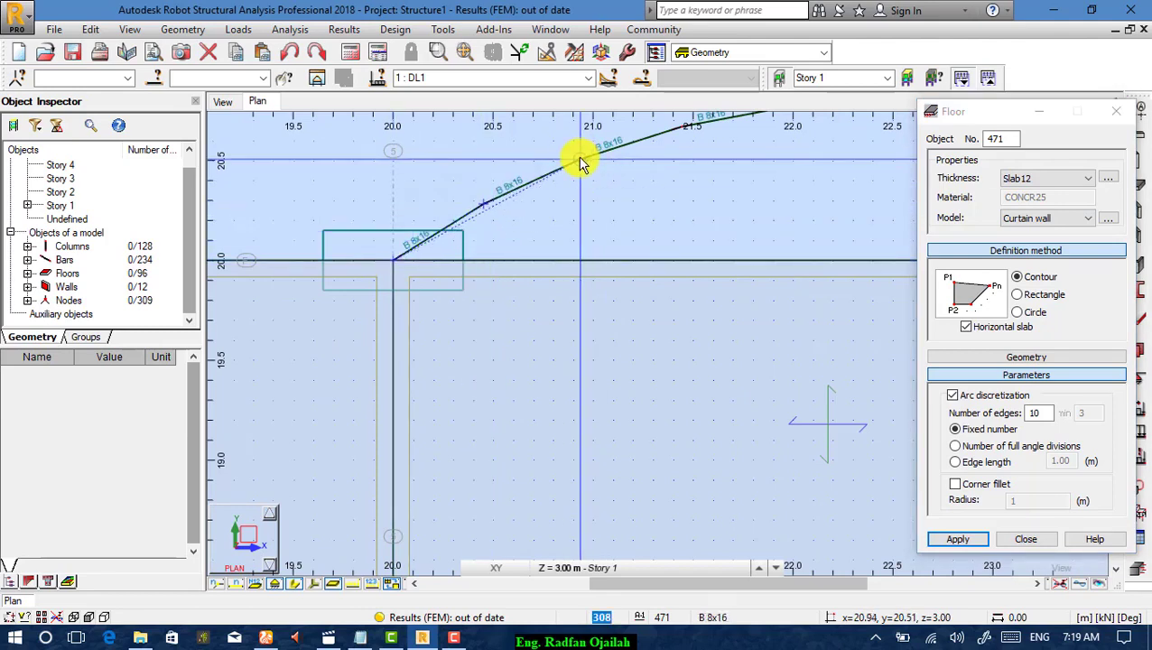
{"action": "left_click", "coordinate": [683, 131]}
Extend the floor contour through the following arc node up to the apex at x = 22.50, y = 20.80.
{"action": "scroll", "coordinate": [555, 276], "scroll_direction": "down", "scroll_amount": 2}
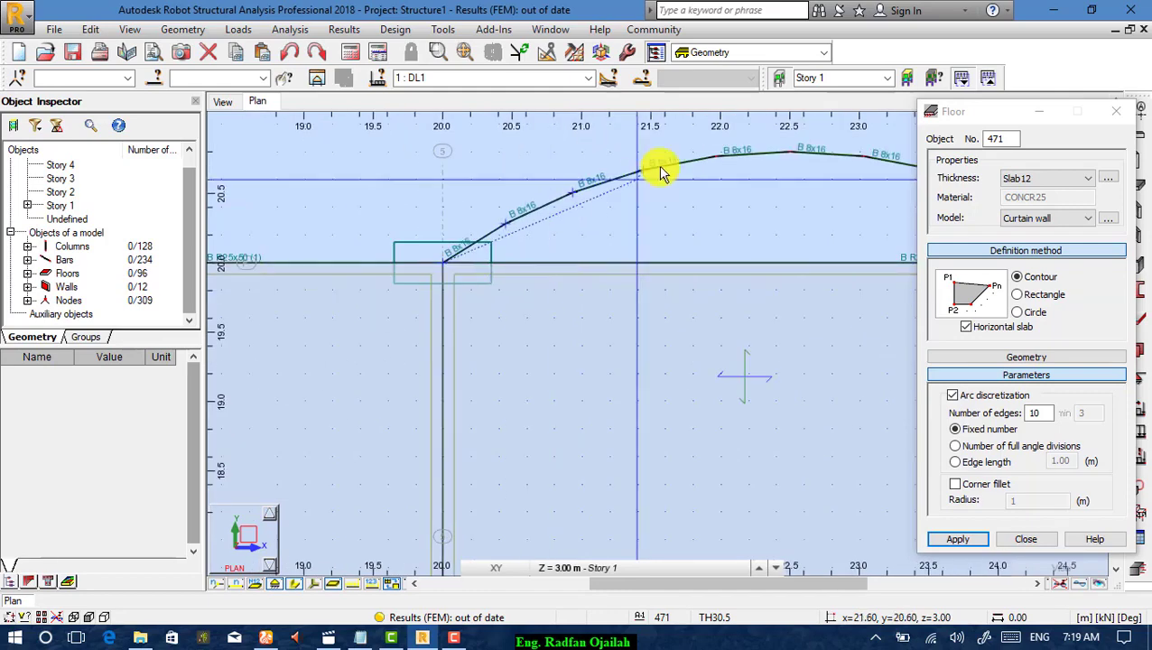
{"action": "scroll", "coordinate": [661, 169], "scroll_direction": "up", "scroll_amount": 2}
{"action": "scroll", "coordinate": [457, 223], "scroll_direction": "down", "scroll_amount": 3}
{"action": "scroll", "coordinate": [599, 180], "scroll_direction": "up", "scroll_amount": 3}
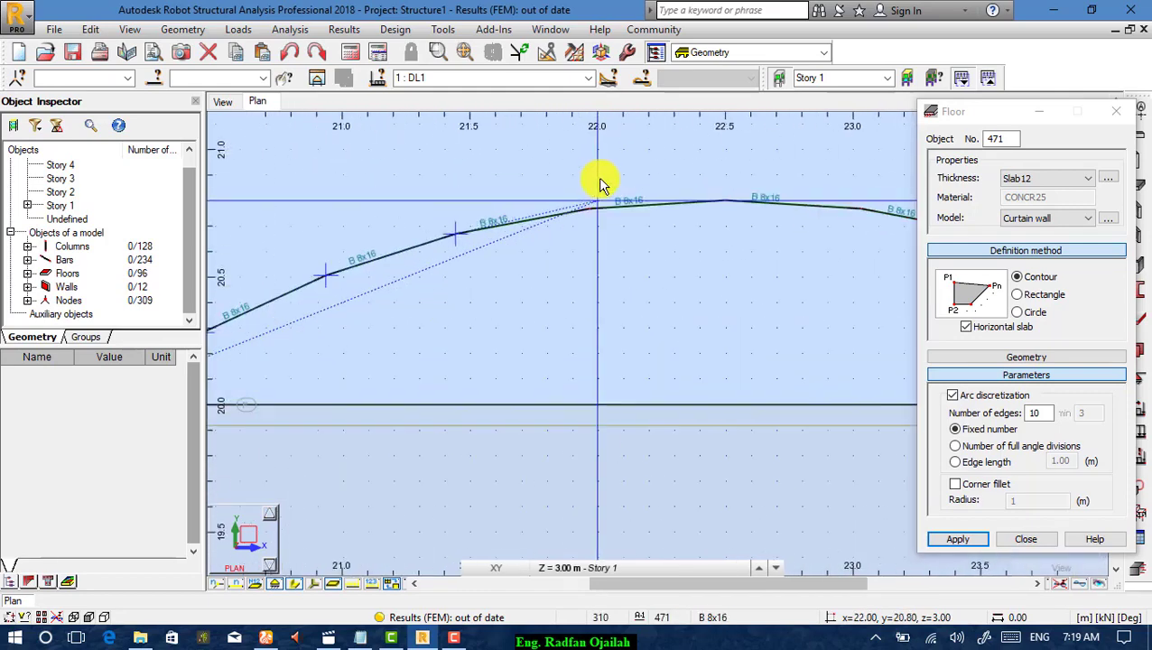
{"action": "left_click", "coordinate": [588, 209]}
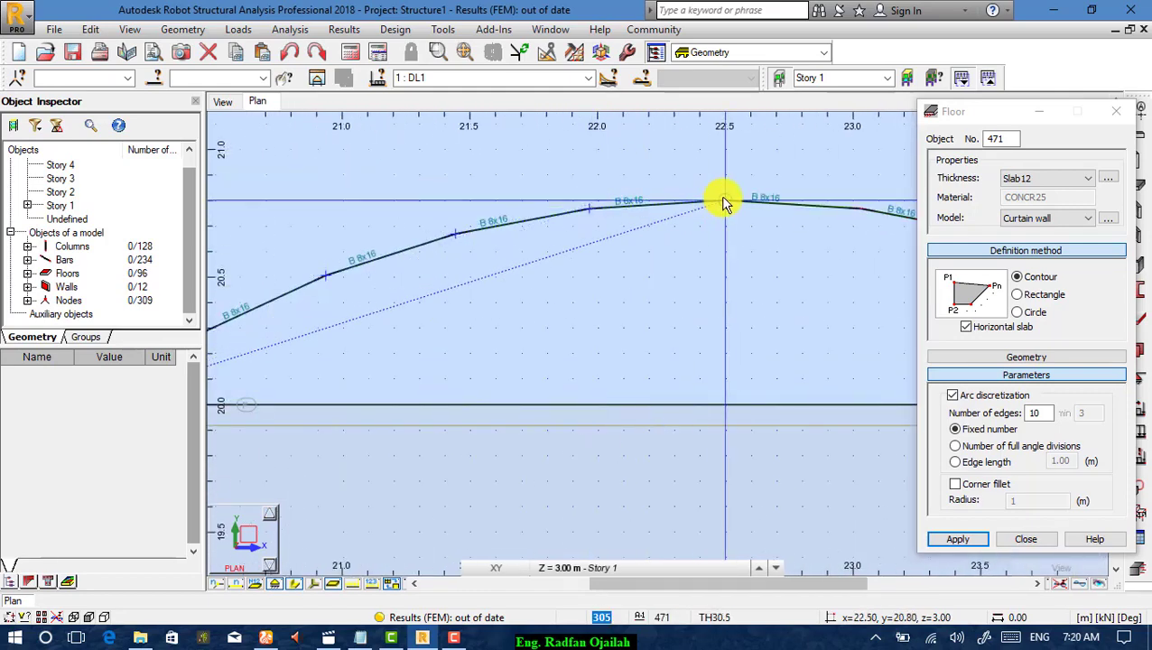
{"action": "left_click", "coordinate": [724, 203]}
Continue the floor contour from the apex through the four descending arc nodes towards grid 6.
{"action": "scroll", "coordinate": [419, 192], "scroll_direction": "down", "scroll_amount": 3}
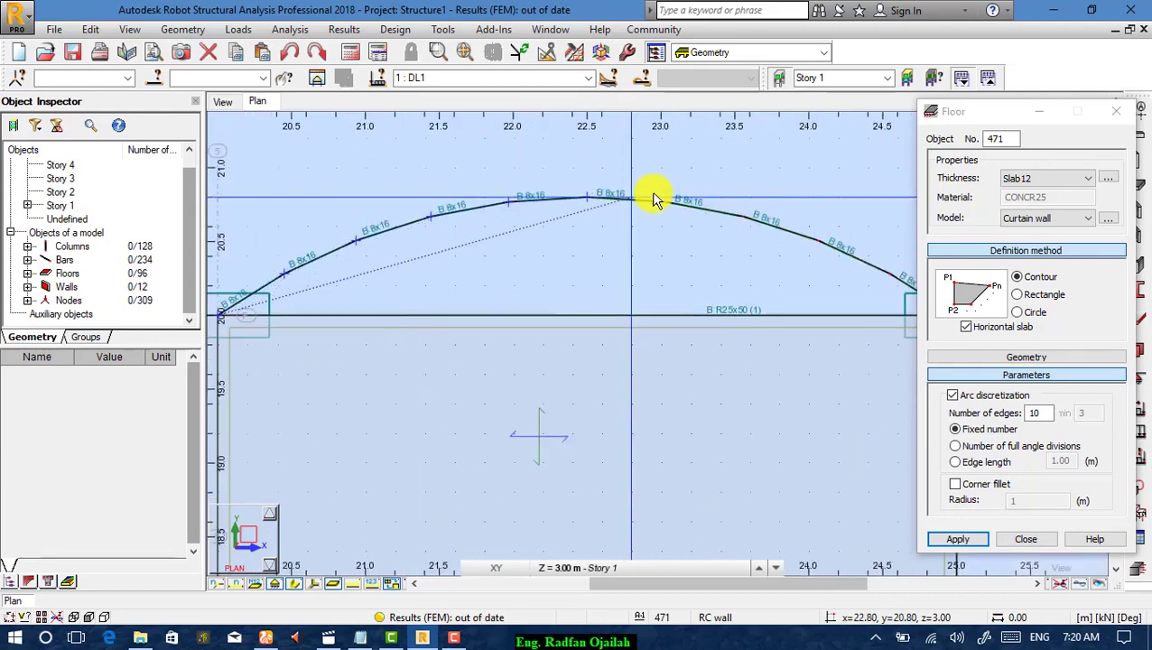
{"action": "scroll", "coordinate": [668, 199], "scroll_direction": "up", "scroll_amount": 4}
{"action": "left_click", "coordinate": [682, 223]}
{"action": "scroll", "coordinate": [411, 175], "scroll_direction": "down", "scroll_amount": 3}
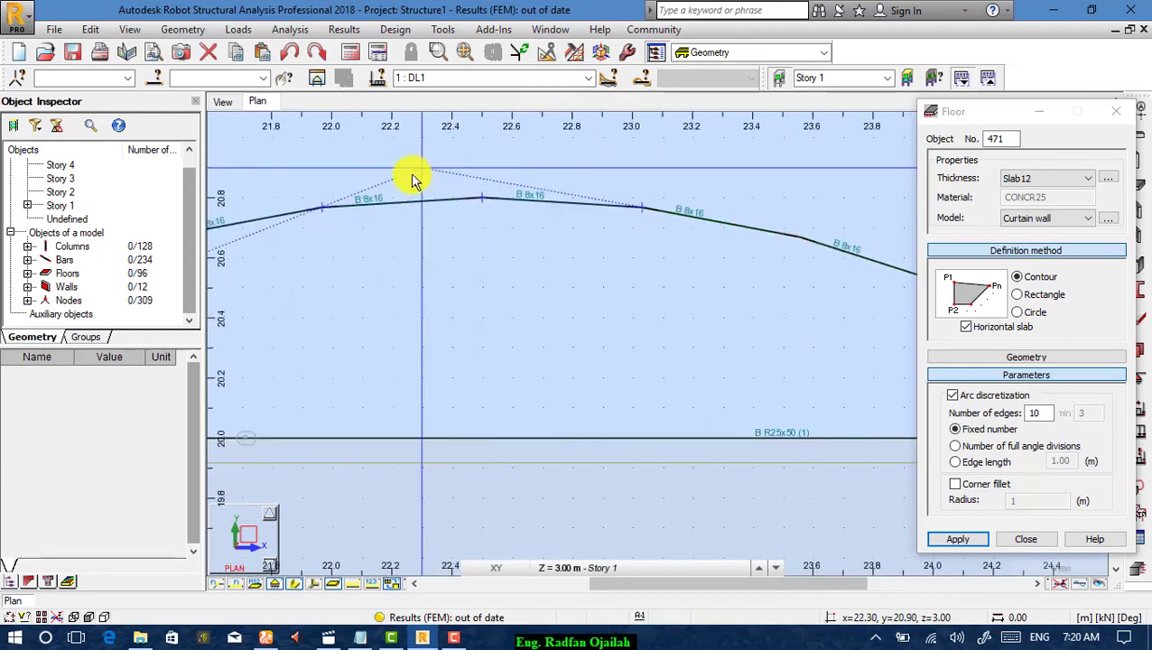
{"action": "scroll", "coordinate": [688, 219], "scroll_direction": "up", "scroll_amount": 4}
{"action": "left_click", "coordinate": [659, 237]}
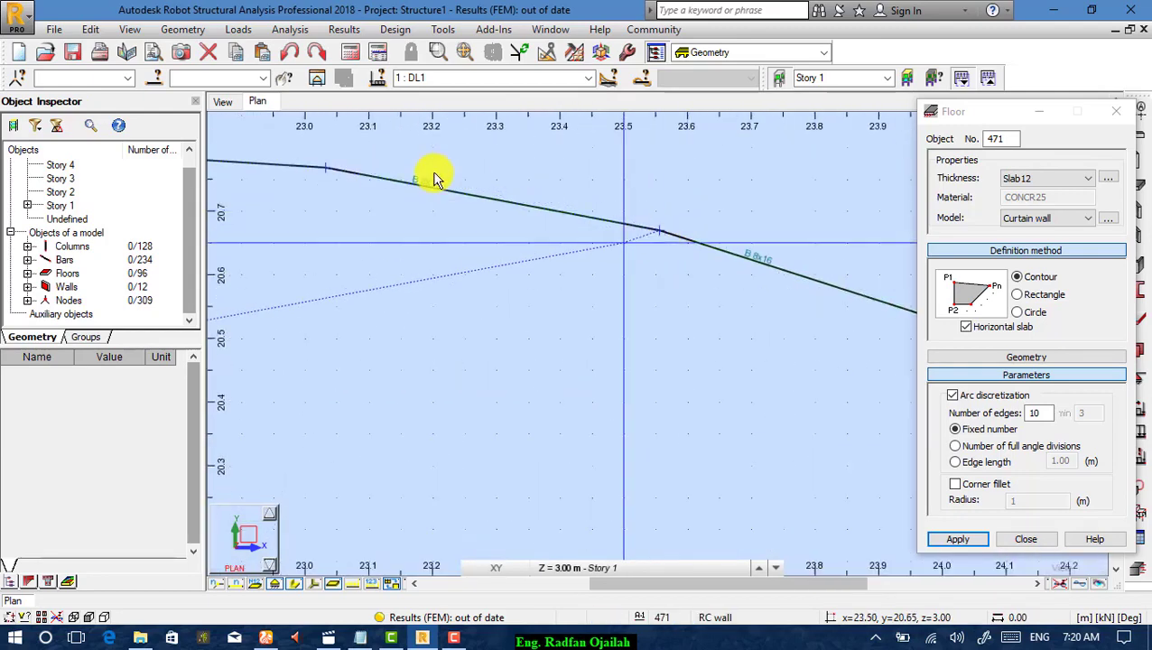
{"action": "scroll", "coordinate": [411, 171], "scroll_direction": "down", "scroll_amount": 3}
{"action": "scroll", "coordinate": [745, 276], "scroll_direction": "up", "scroll_amount": 4}
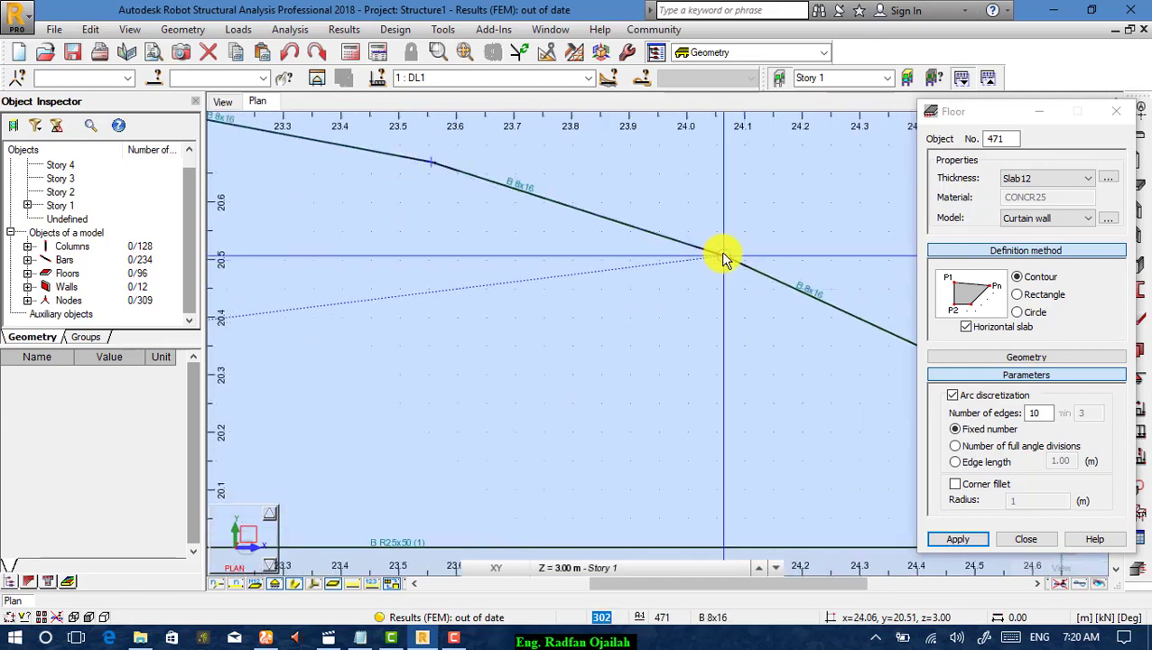
{"action": "left_click", "coordinate": [722, 258]}
{"action": "scroll", "coordinate": [515, 146], "scroll_direction": "down", "scroll_amount": 3}
{"action": "scroll", "coordinate": [604, 206], "scroll_direction": "up", "scroll_amount": 4}
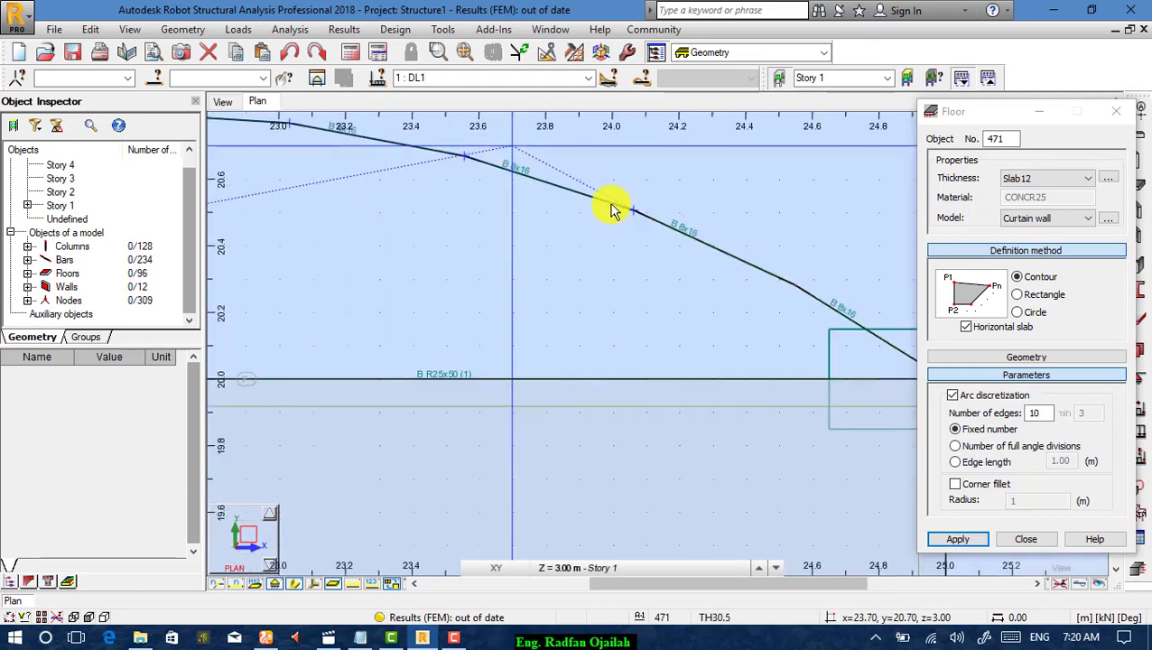
{"action": "left_click", "coordinate": [806, 301]}
Finish the floor contour at the F/6 grid intersection and create the curved slab.
{"action": "scroll", "coordinate": [478, 206], "scroll_direction": "down", "scroll_amount": 3}
{"action": "scroll", "coordinate": [456, 201], "scroll_direction": "up", "scroll_amount": 4}
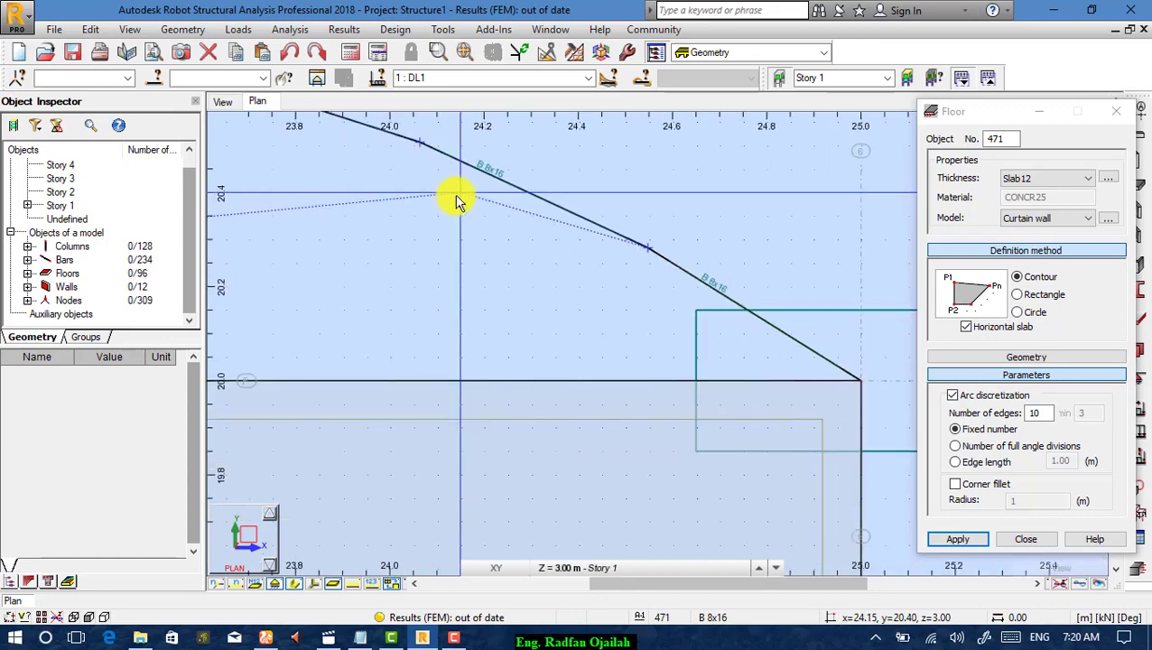
{"action": "scroll", "coordinate": [864, 389], "scroll_direction": "up", "scroll_amount": 2}
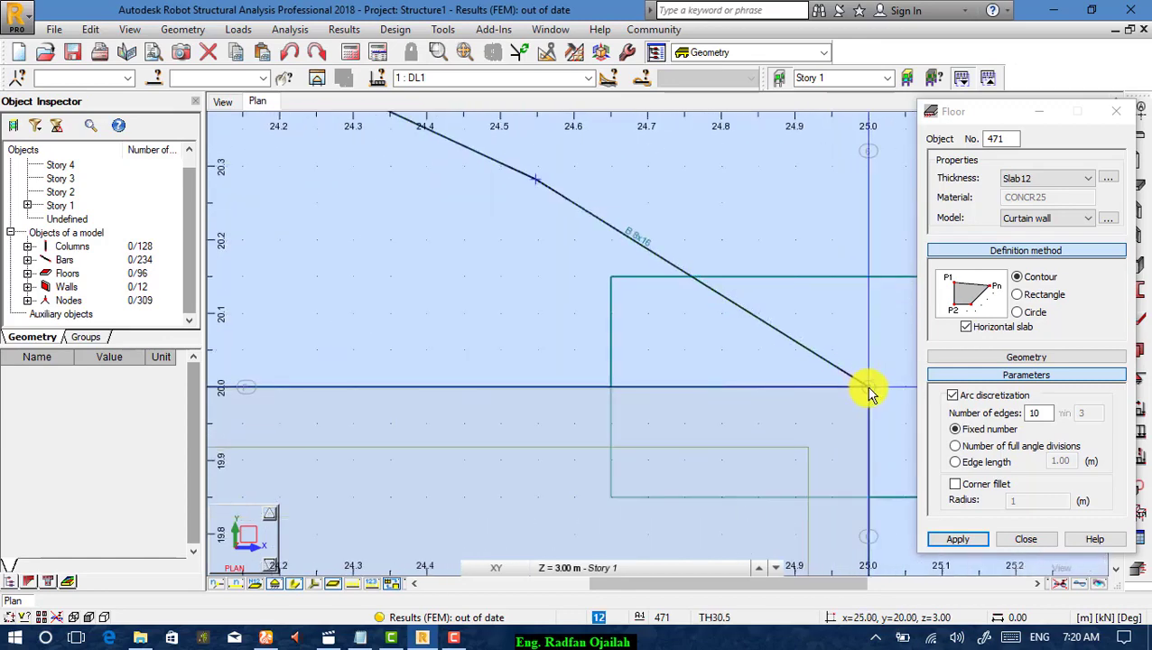
{"action": "left_click", "coordinate": [870, 389]}
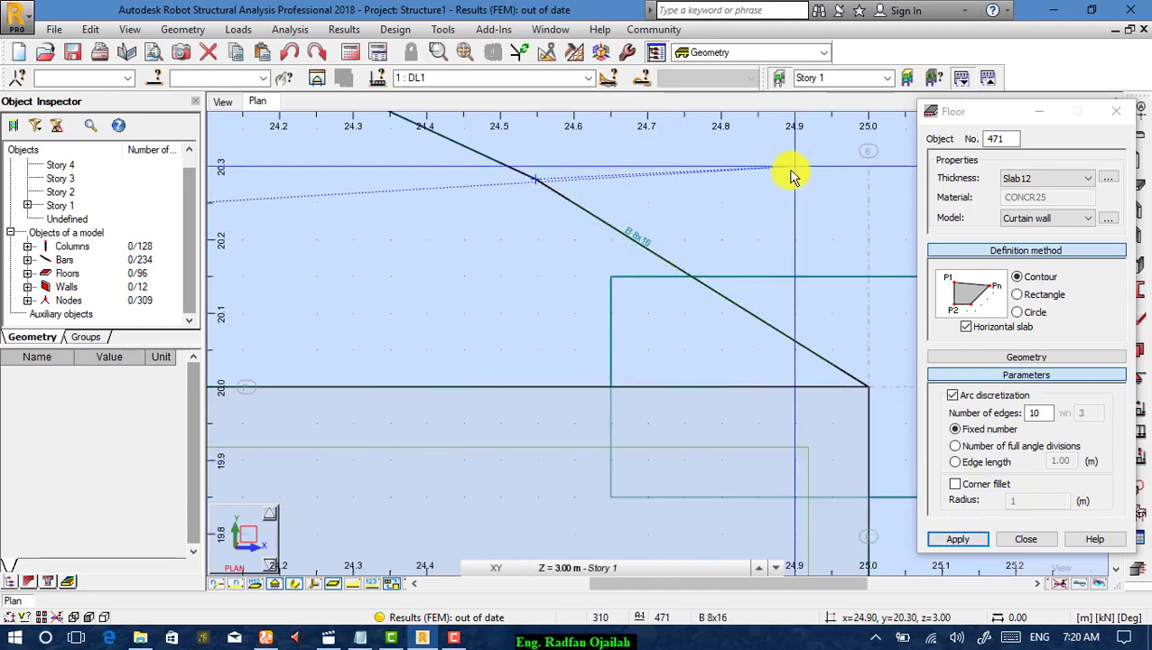
{"action": "left_click", "coordinate": [864, 393]}
{"action": "left_click", "coordinate": [952, 542]}
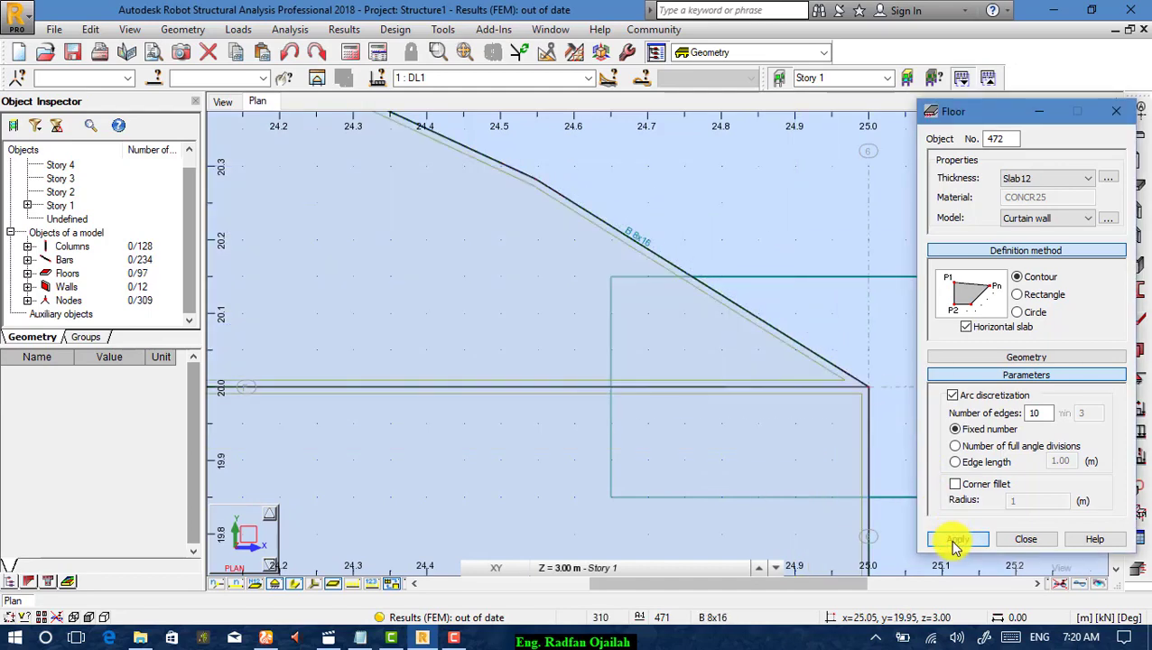
{"action": "scroll", "coordinate": [836, 298], "scroll_direction": "down", "scroll_amount": 4}
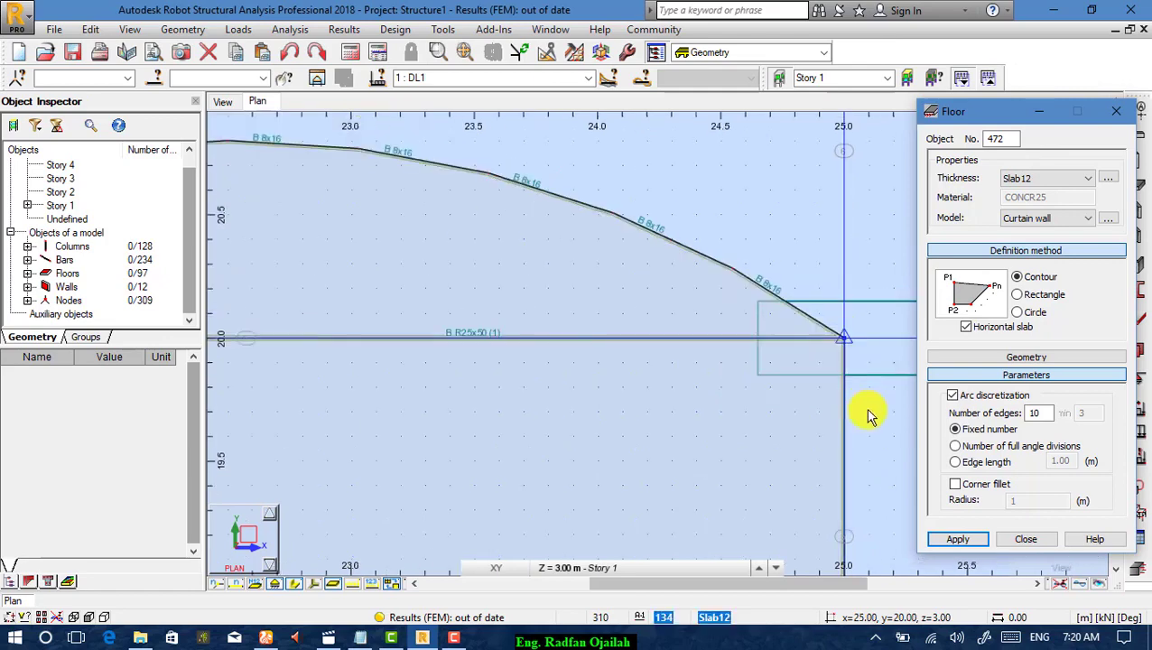
{"action": "scroll", "coordinate": [873, 412], "scroll_direction": "down", "scroll_amount": 3}
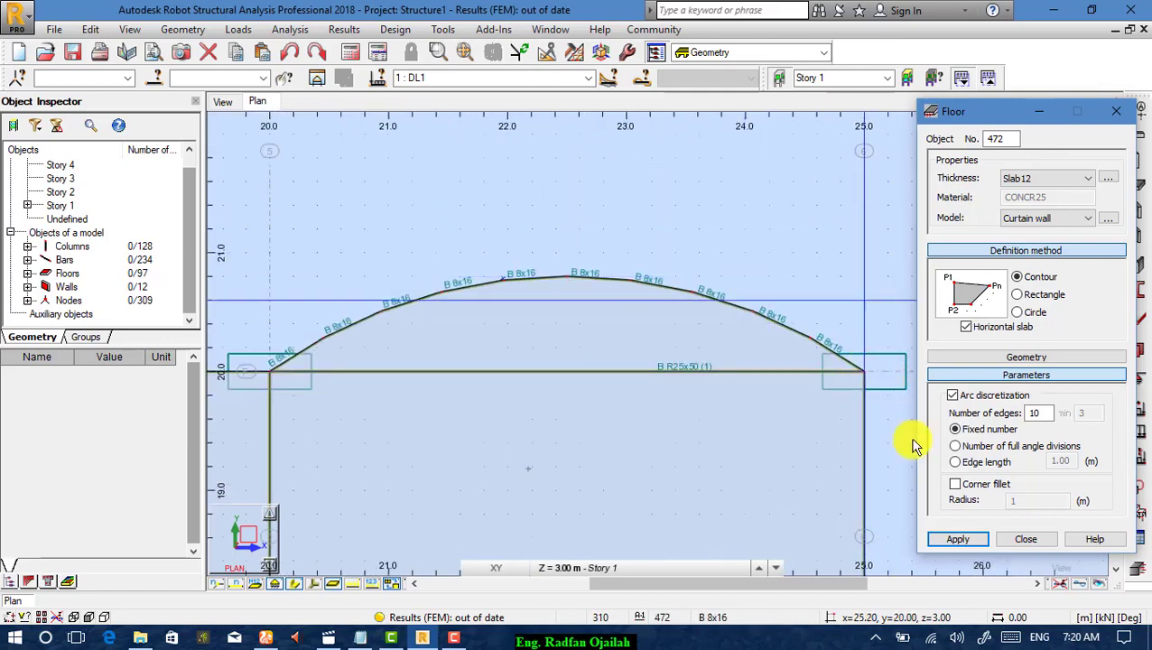
{"action": "left_click", "coordinate": [1018, 539]}
{"action": "scroll", "coordinate": [757, 225], "scroll_direction": "down", "scroll_amount": 2}
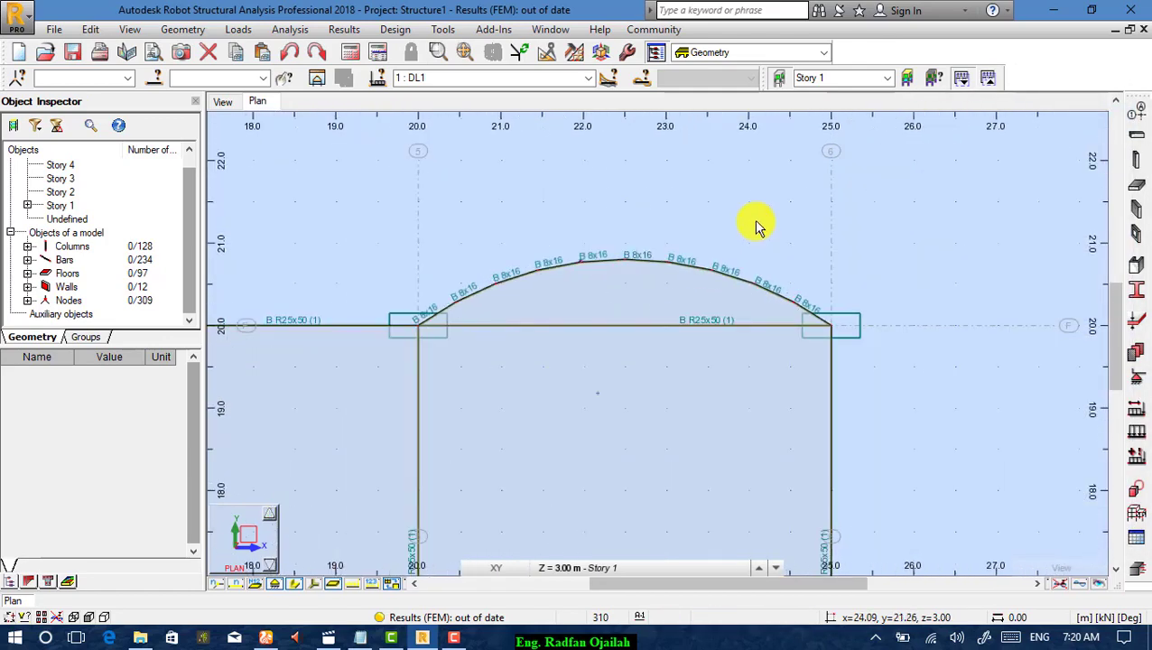
{"action": "scroll", "coordinate": [682, 330], "scroll_direction": "up", "scroll_amount": 3}
{"action": "scroll", "coordinate": [749, 228], "scroll_direction": "down", "scroll_amount": 1}
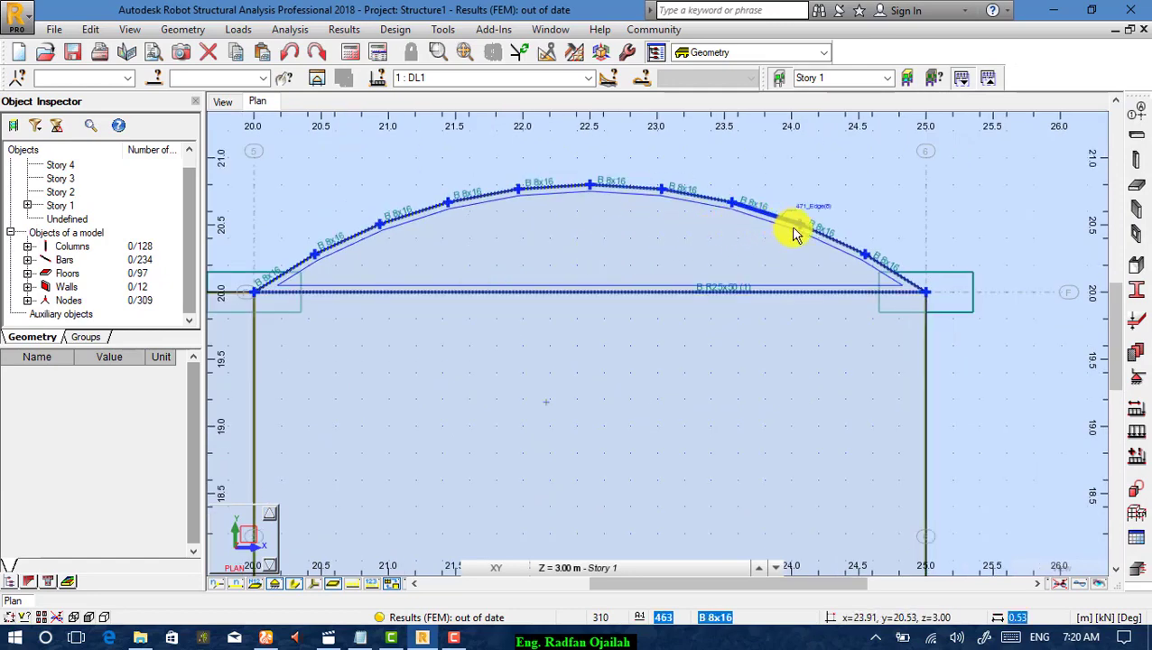
Examine the curved beam and slab between grids 5 and 6 in the 3D view.
{"action": "left_click", "coordinate": [225, 101]}
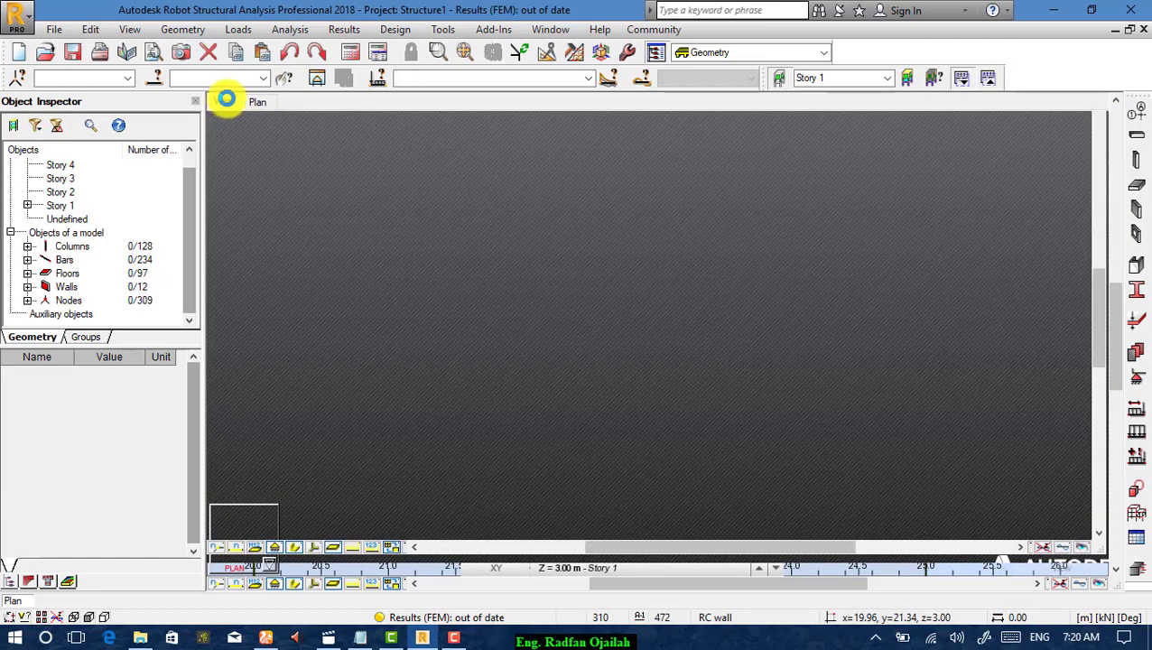
{"action": "scroll", "coordinate": [628, 422], "scroll_direction": "up", "scroll_amount": 3}
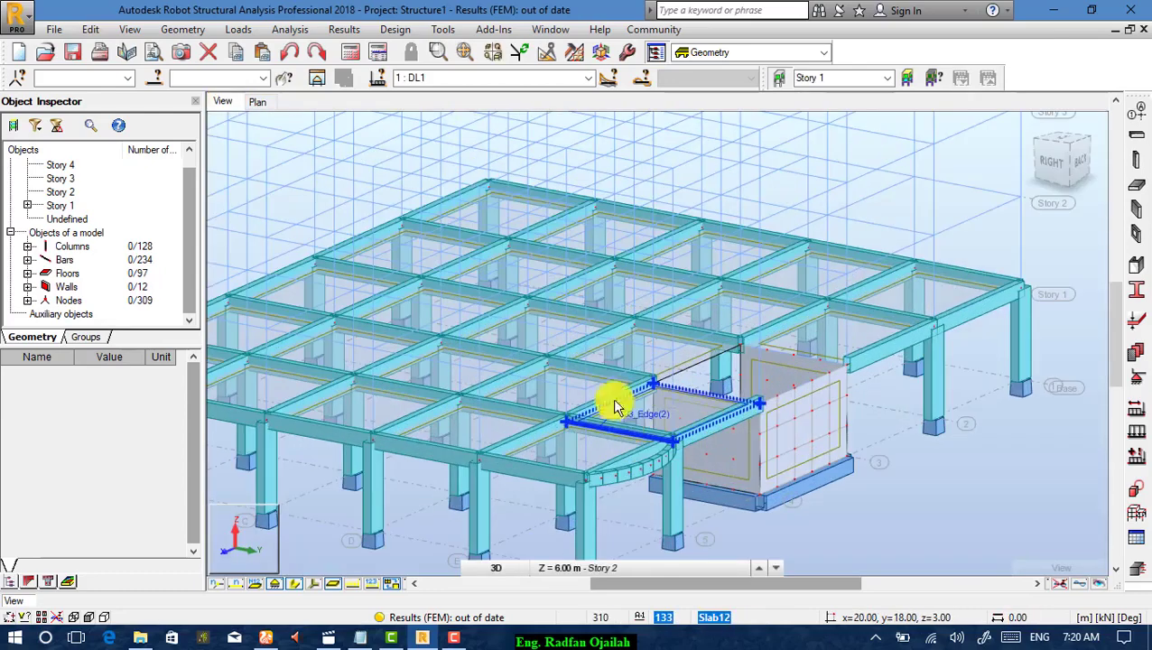
{"action": "scroll", "coordinate": [527, 229], "scroll_direction": "down", "scroll_amount": 3}
{"action": "scroll", "coordinate": [570, 398], "scroll_direction": "up", "scroll_amount": 10}
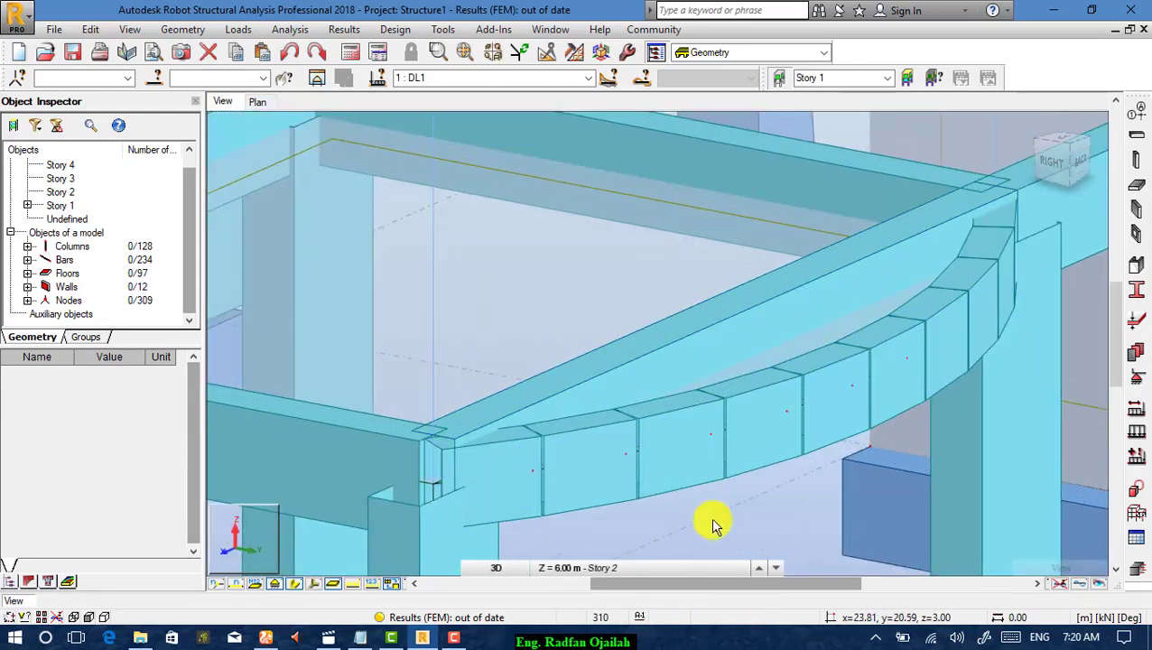
{"action": "scroll", "coordinate": [694, 496], "scroll_direction": "down", "scroll_amount": 5}
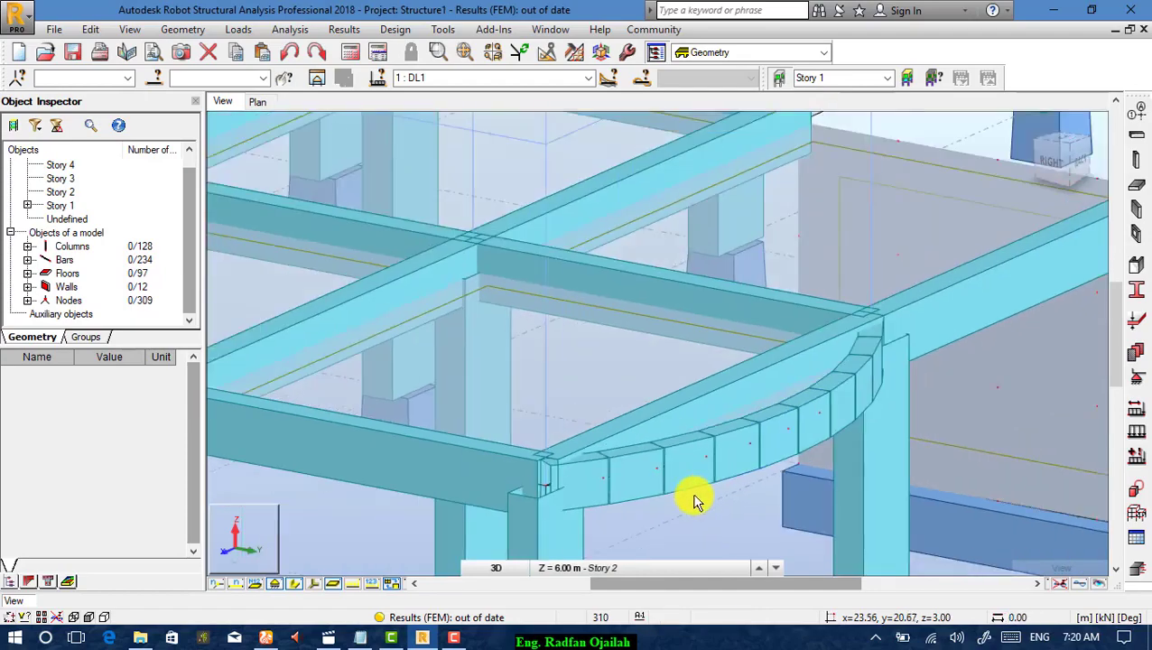
{"action": "scroll", "coordinate": [704, 478], "scroll_direction": "down", "scroll_amount": 3}
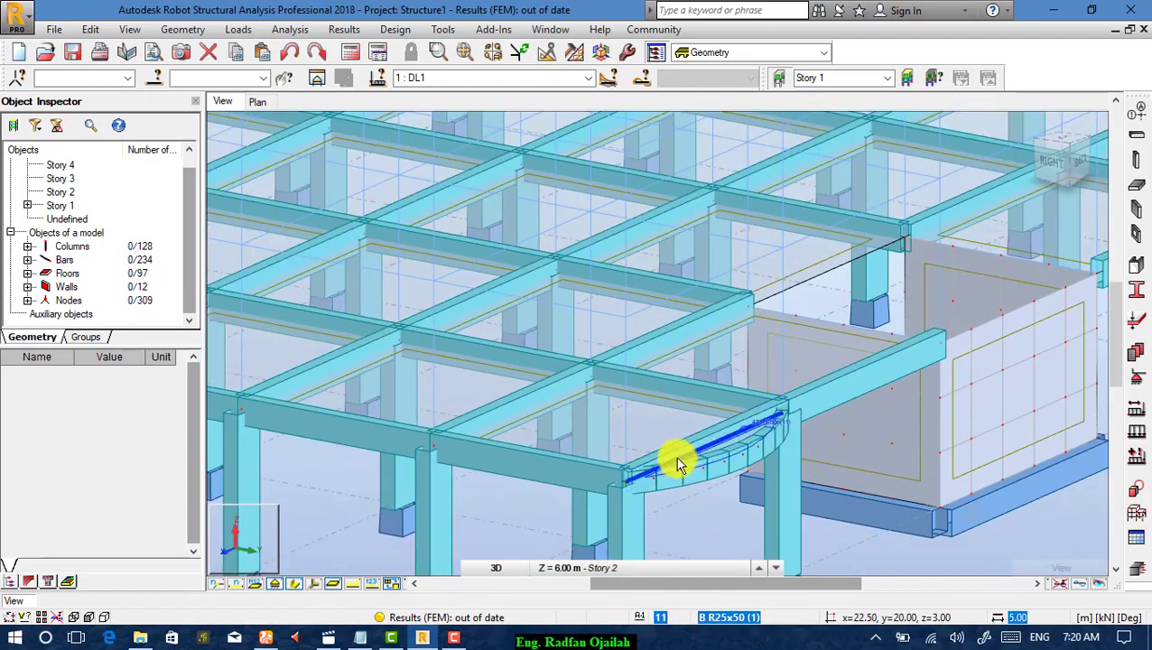
Copy the curved beam segments and curved slab of Story 1 by a translation vector of 0,0,3 with 3 repetitions.
{"action": "left_click", "coordinate": [257, 102]}
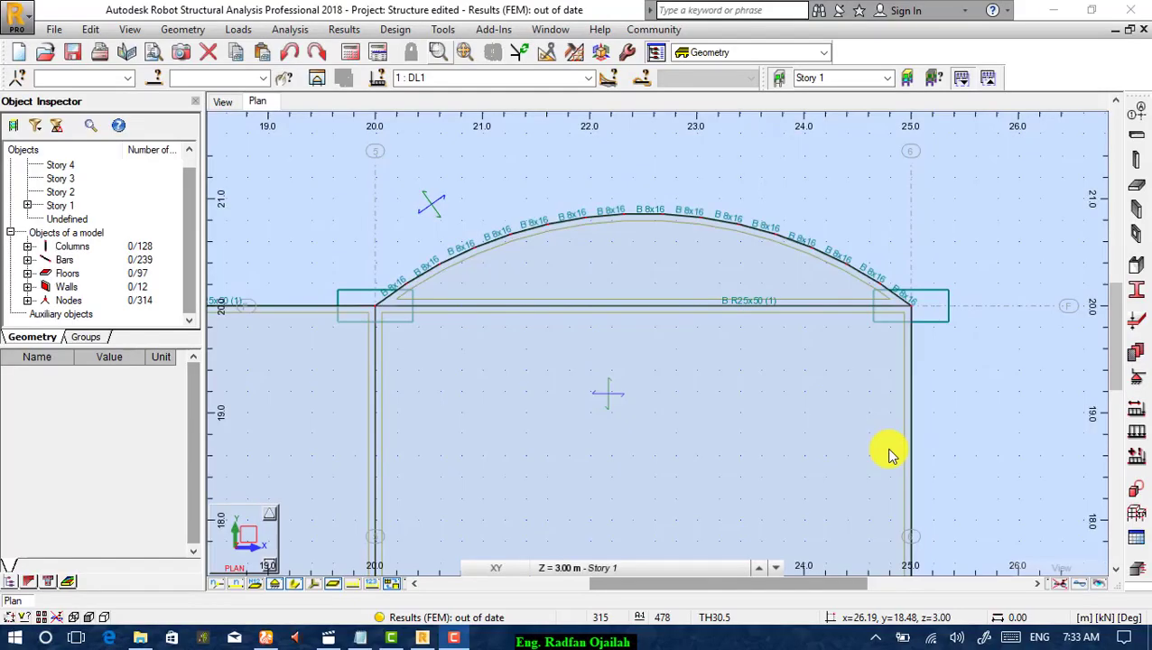
{"action": "left_click", "coordinate": [549, 55]}
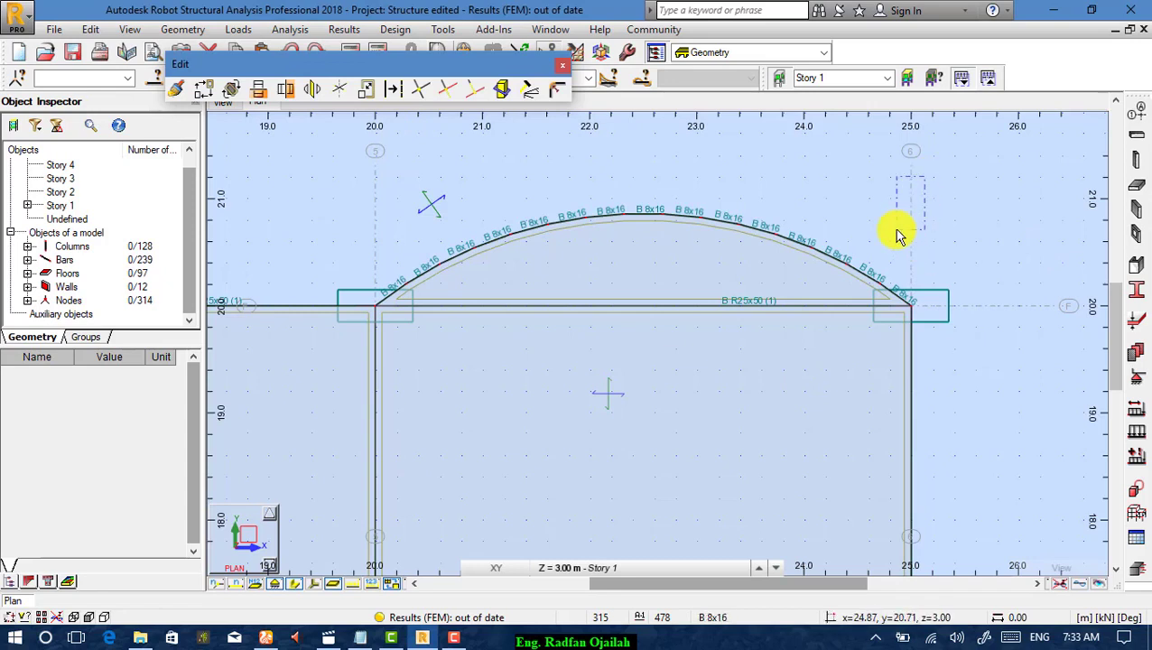
{"action": "left_click_drag", "start_coordinate": [924, 176], "coordinate": [355, 292]}
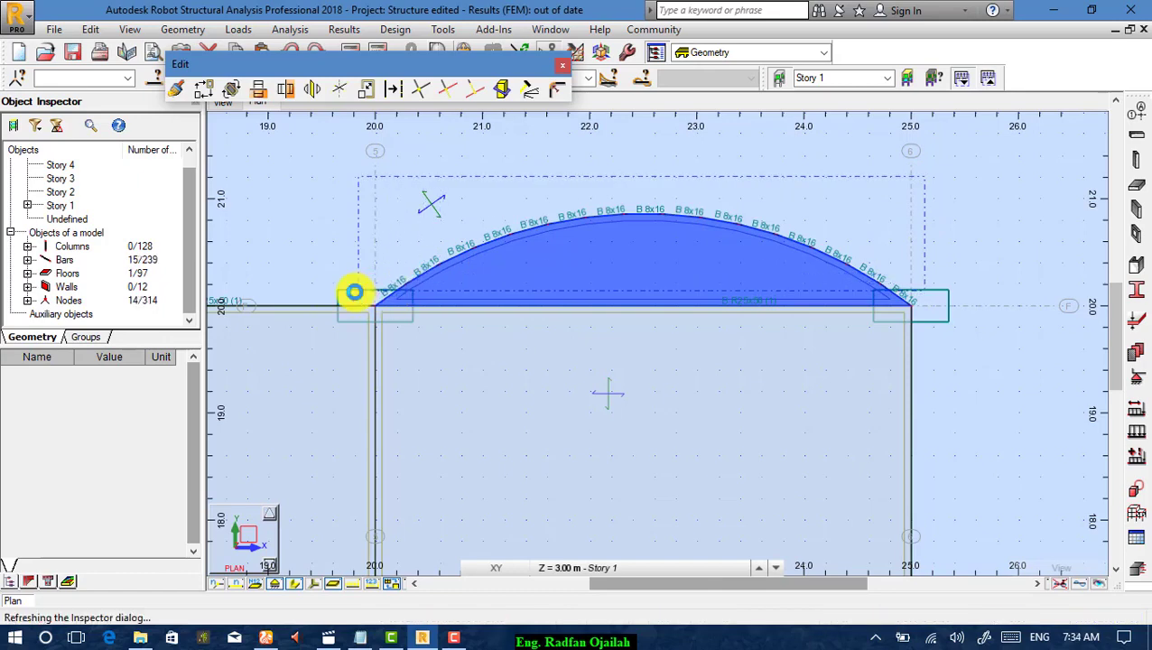
{"action": "left_click", "coordinate": [580, 570]}
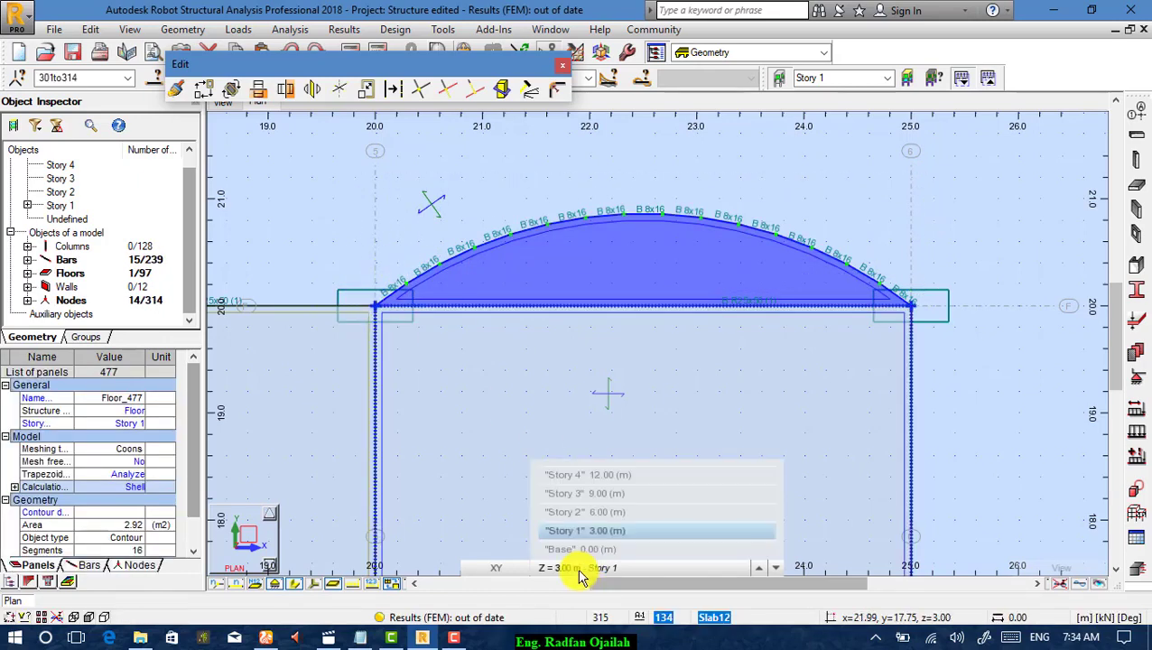
{"action": "left_click", "coordinate": [207, 95]}
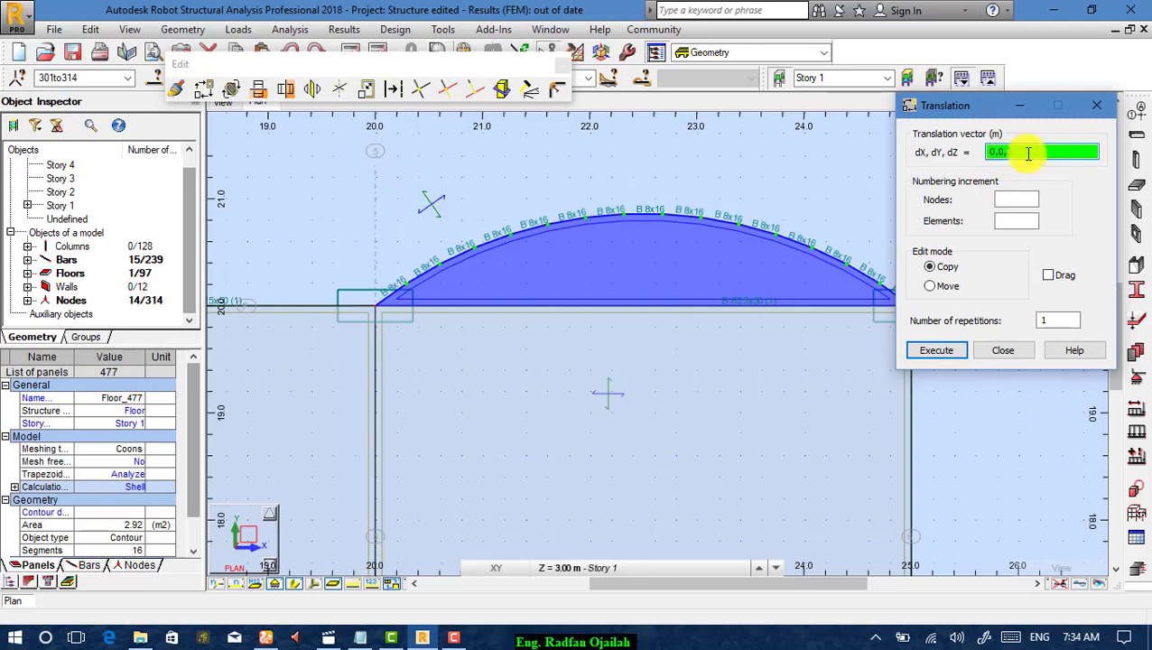
{"action": "double_click", "coordinate": [1068, 321]}
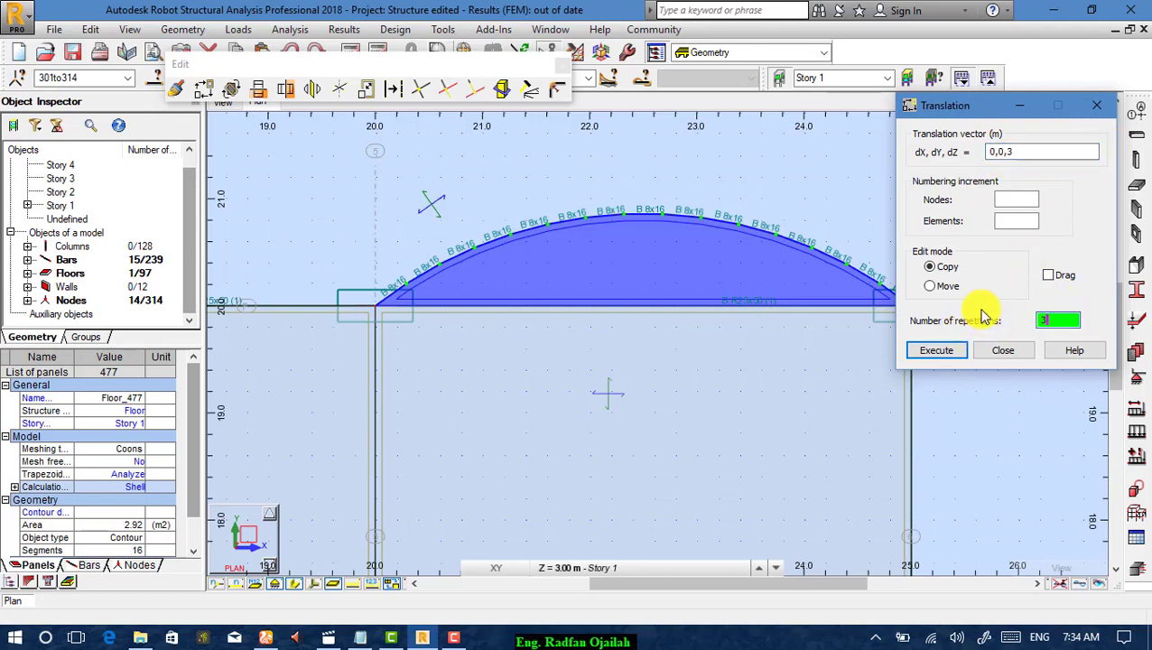
{"action": "type", "text": "3"}
{"action": "left_click", "coordinate": [944, 351]}
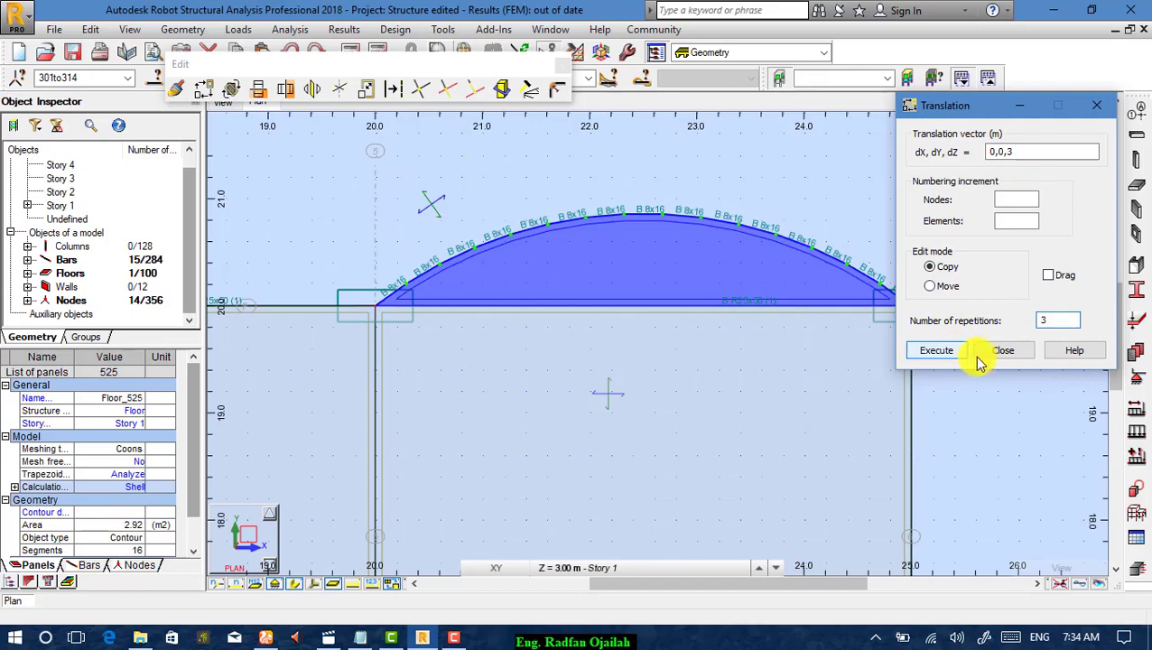
{"action": "left_click", "coordinate": [1004, 351]}
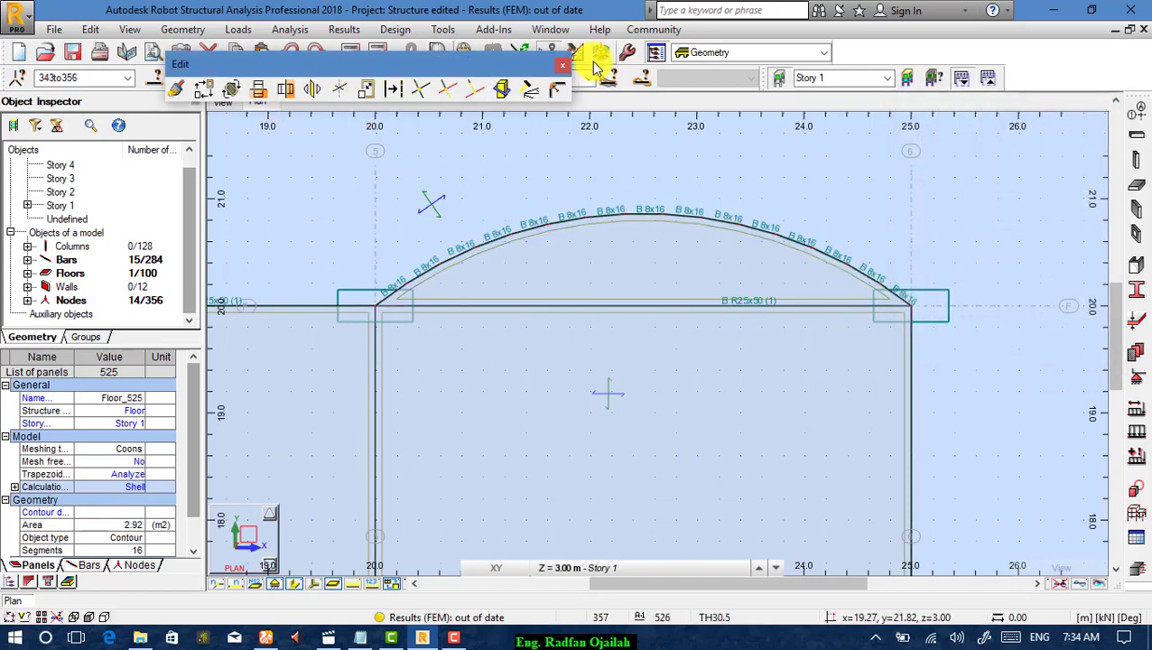
{"action": "left_click", "coordinate": [561, 65]}
{"action": "left_click", "coordinate": [230, 101]}
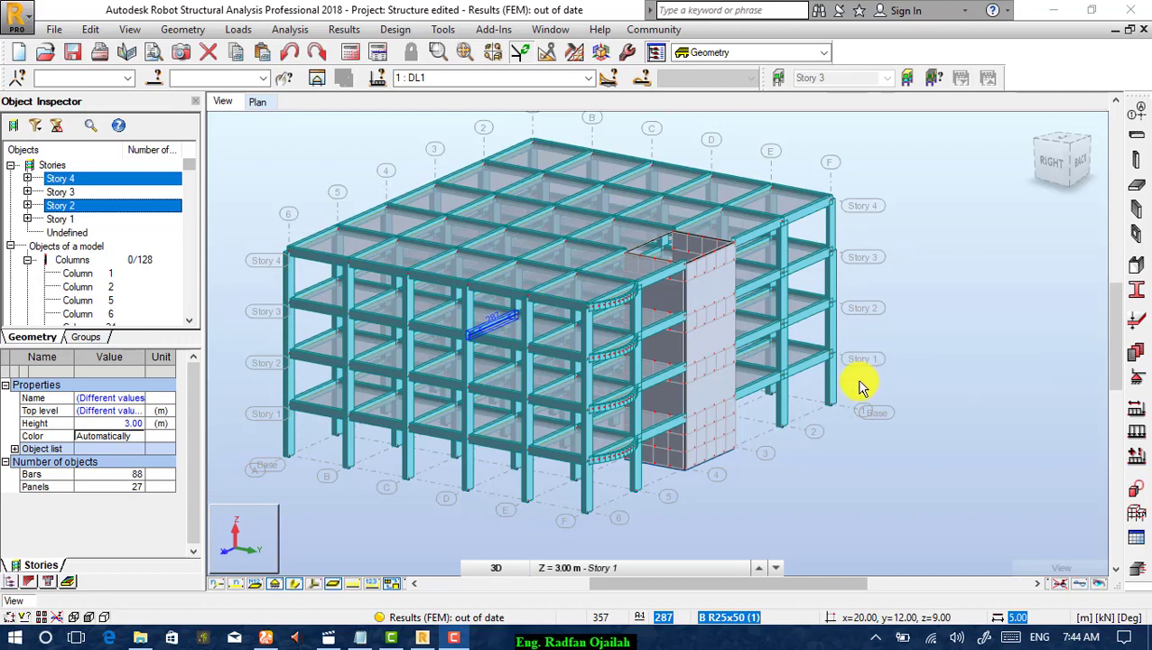
Add a dead load case named D to the load types.
{"action": "left_click", "coordinate": [182, 29]}
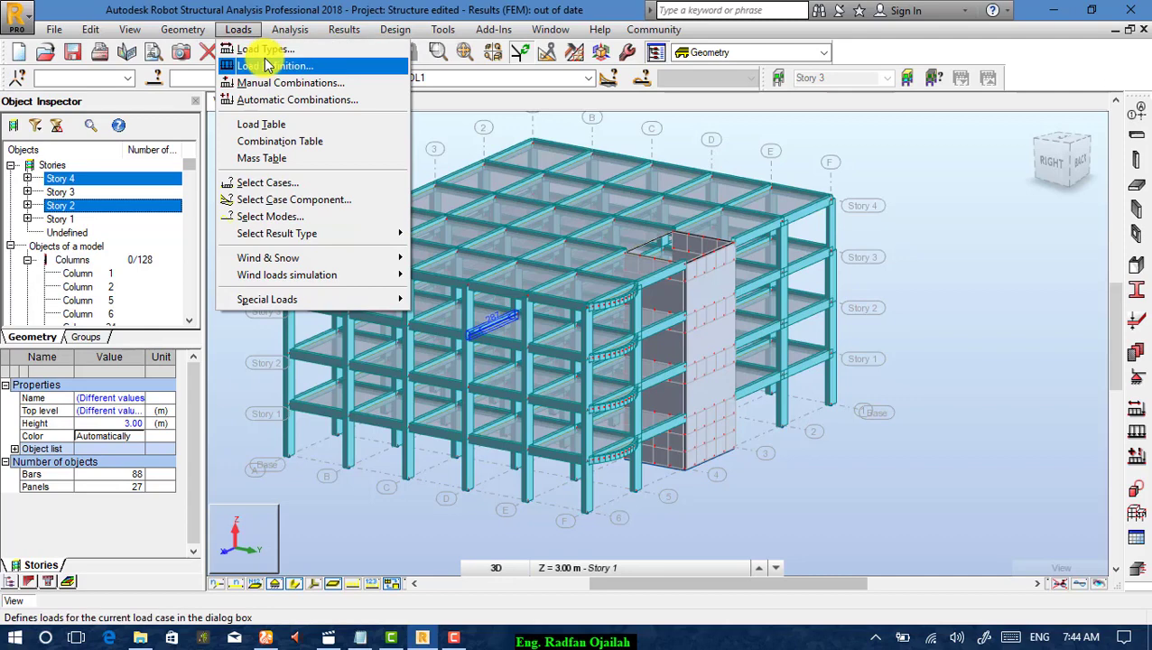
{"action": "left_click", "coordinate": [271, 55]}
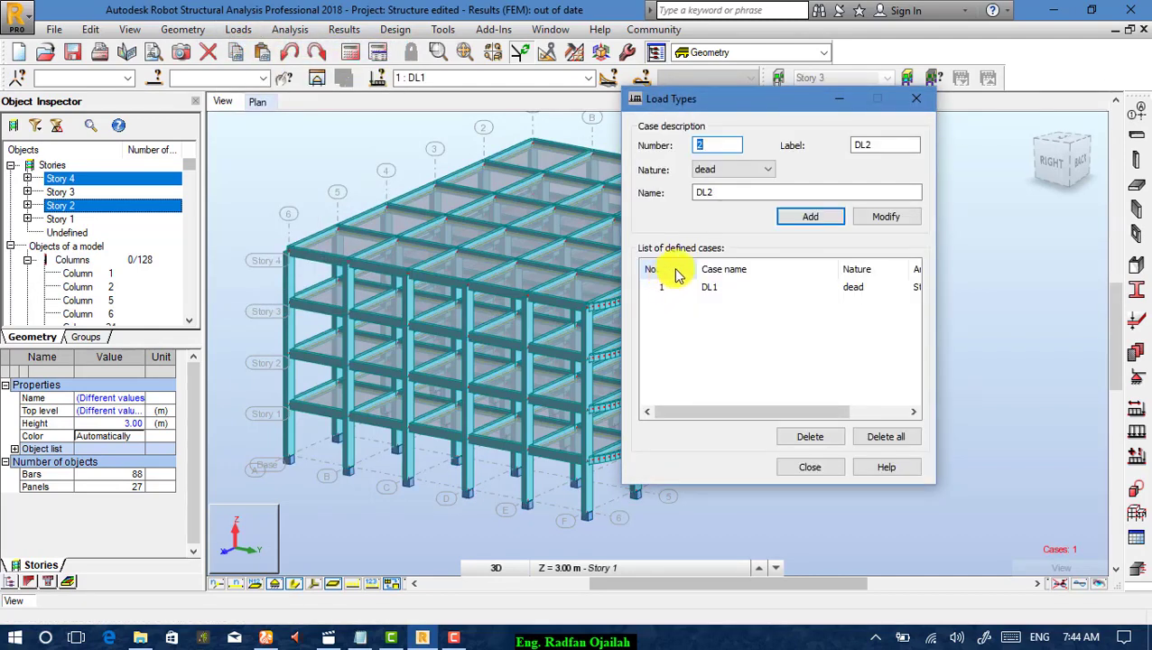
{"action": "left_click", "coordinate": [722, 191]}
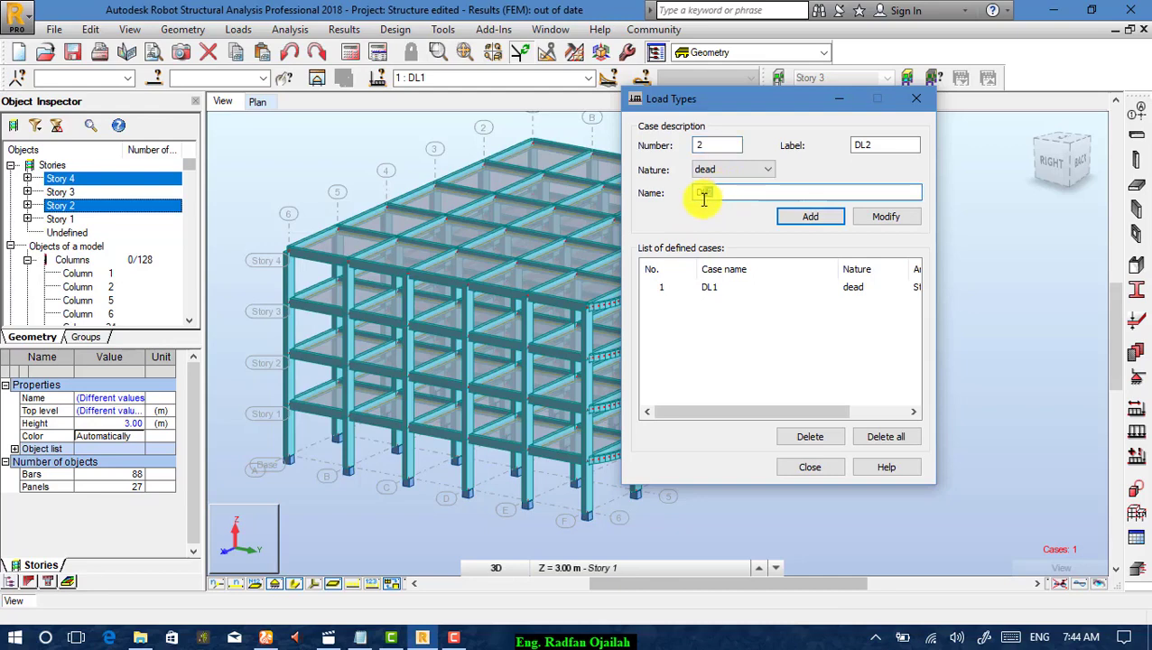
{"action": "type", "text": "D"}
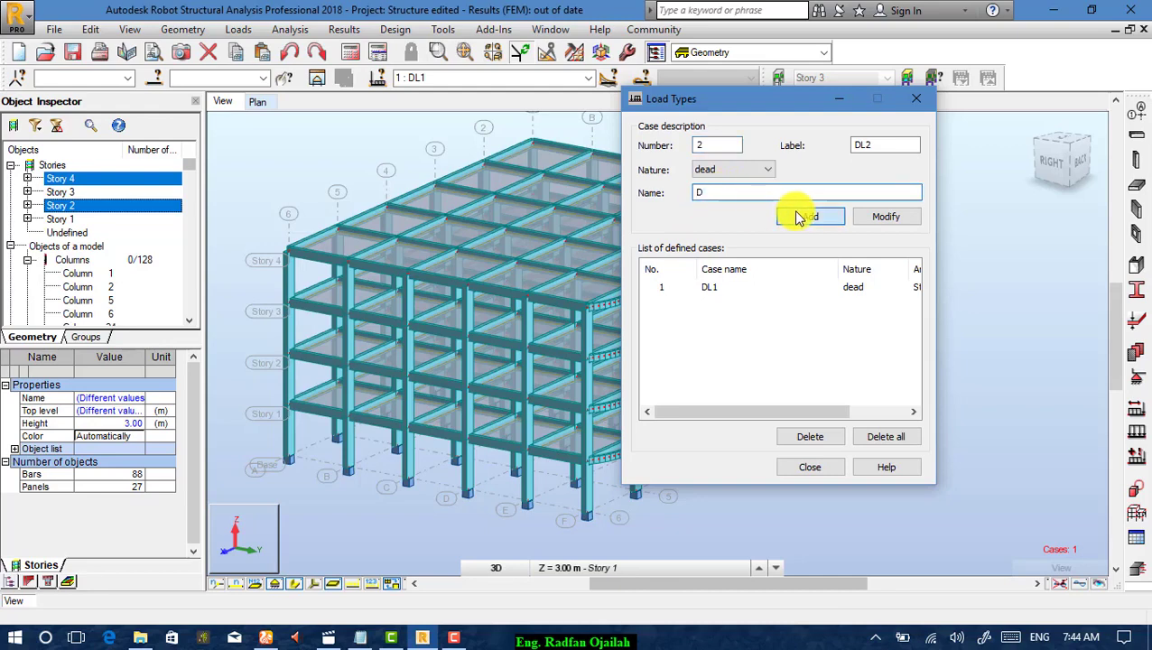
{"action": "left_click", "coordinate": [798, 216]}
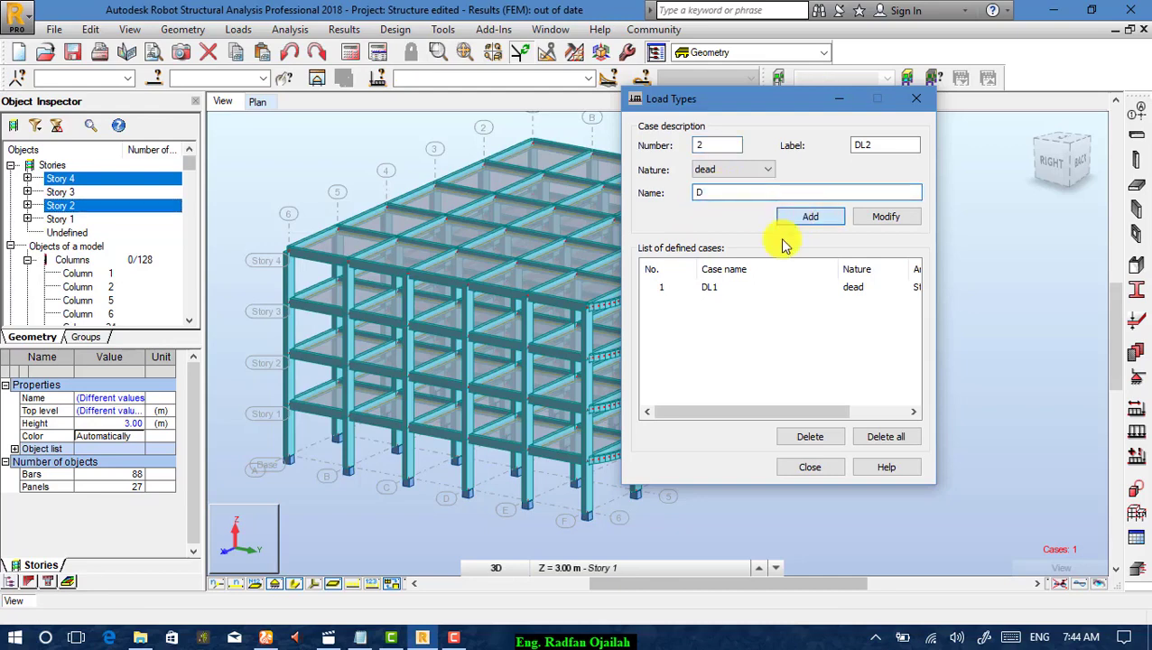
{"action": "left_click", "coordinate": [723, 193]}
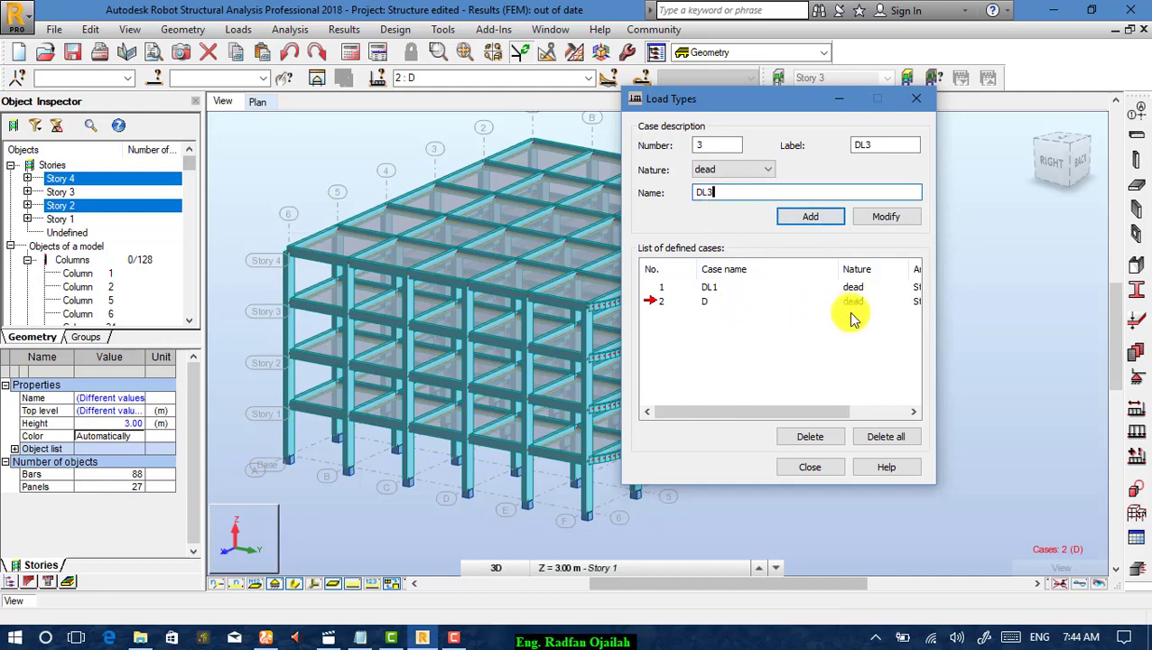
Delete all defined load cases and add a dead load case named DL.
{"action": "left_click", "coordinate": [864, 437]}
{"action": "left_click", "coordinate": [733, 194]}
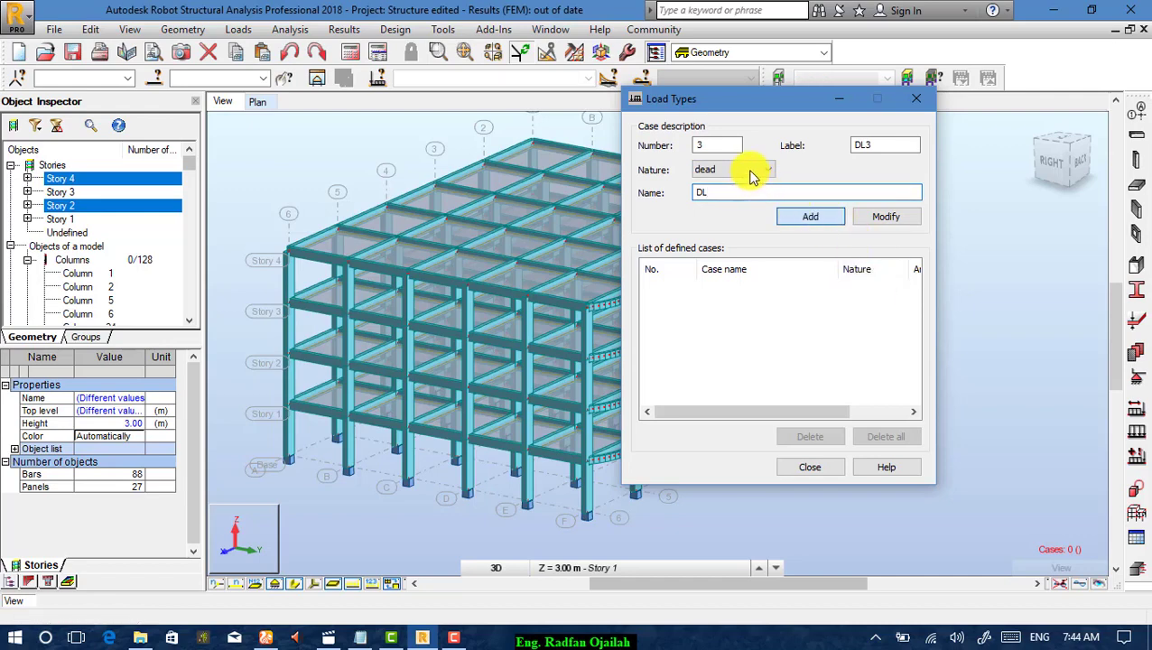
{"action": "key", "text": "Return"}
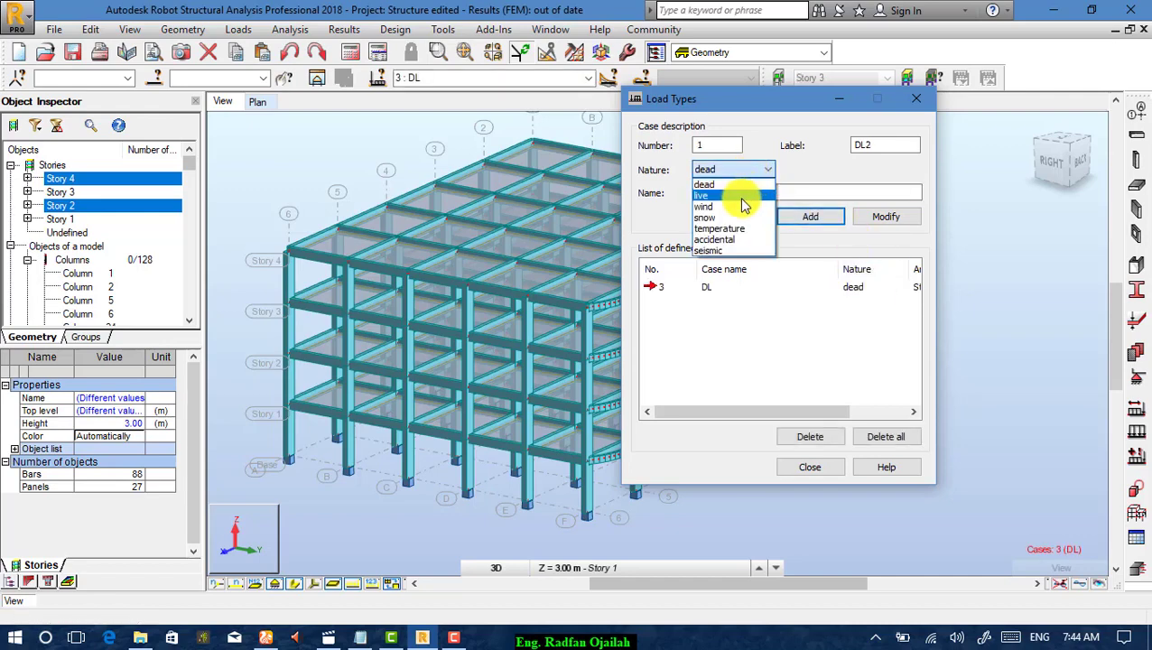
Add a live load case named LL and close the load types definition.
{"action": "left_click", "coordinate": [739, 195]}
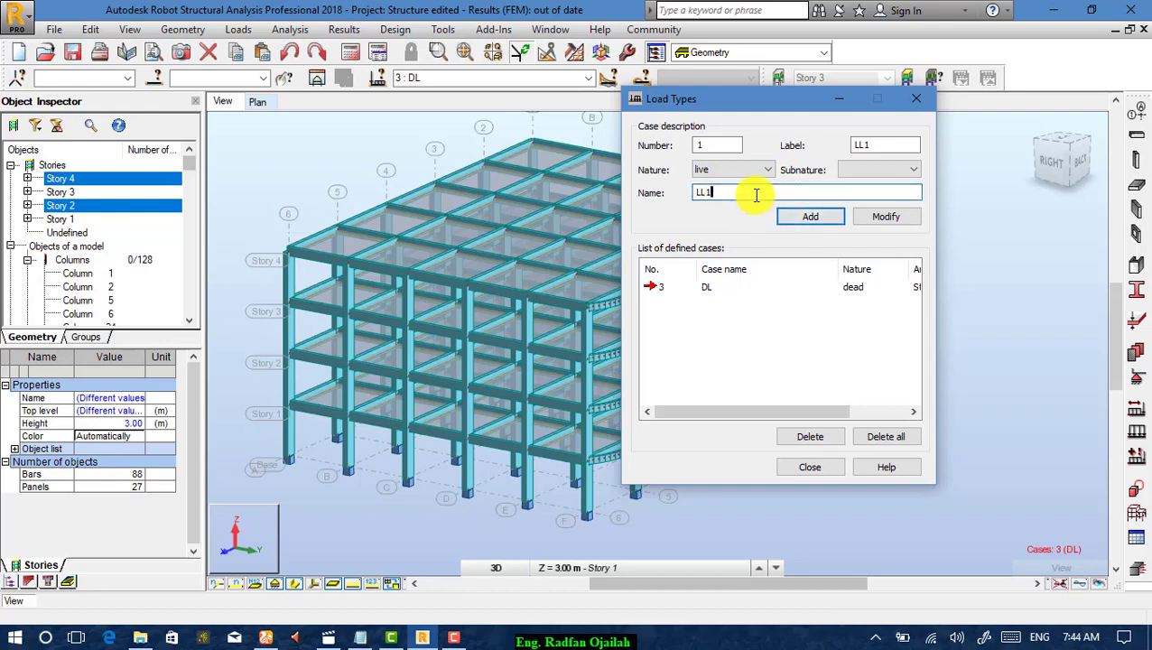
{"action": "left_click", "coordinate": [805, 223]}
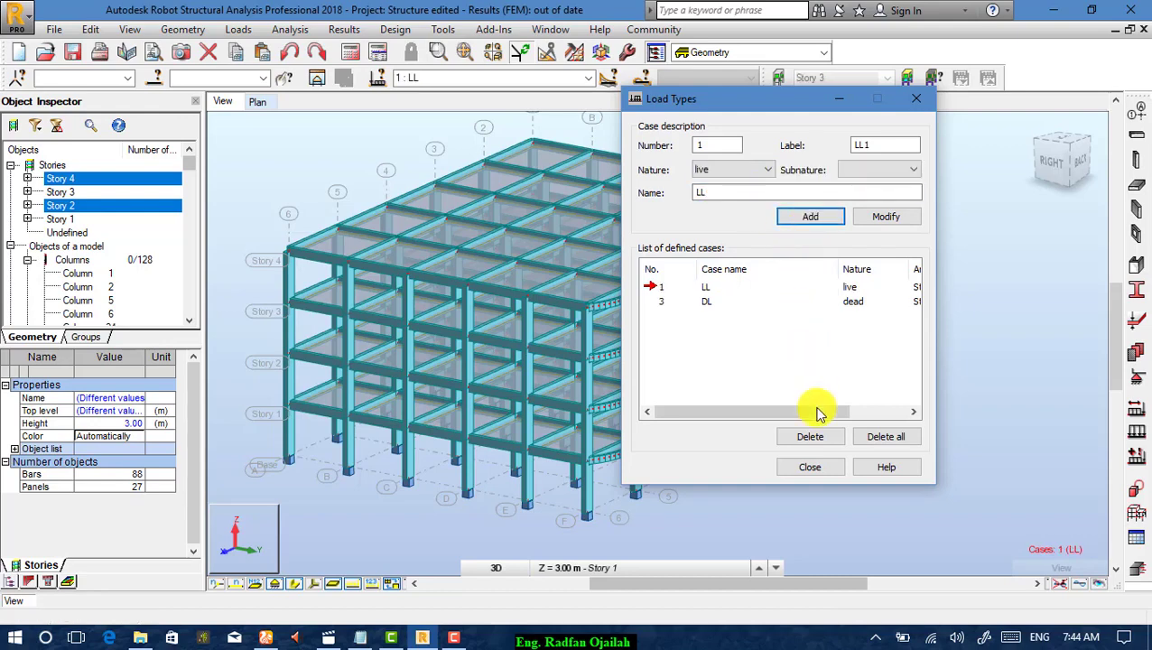
{"action": "left_click", "coordinate": [812, 467]}
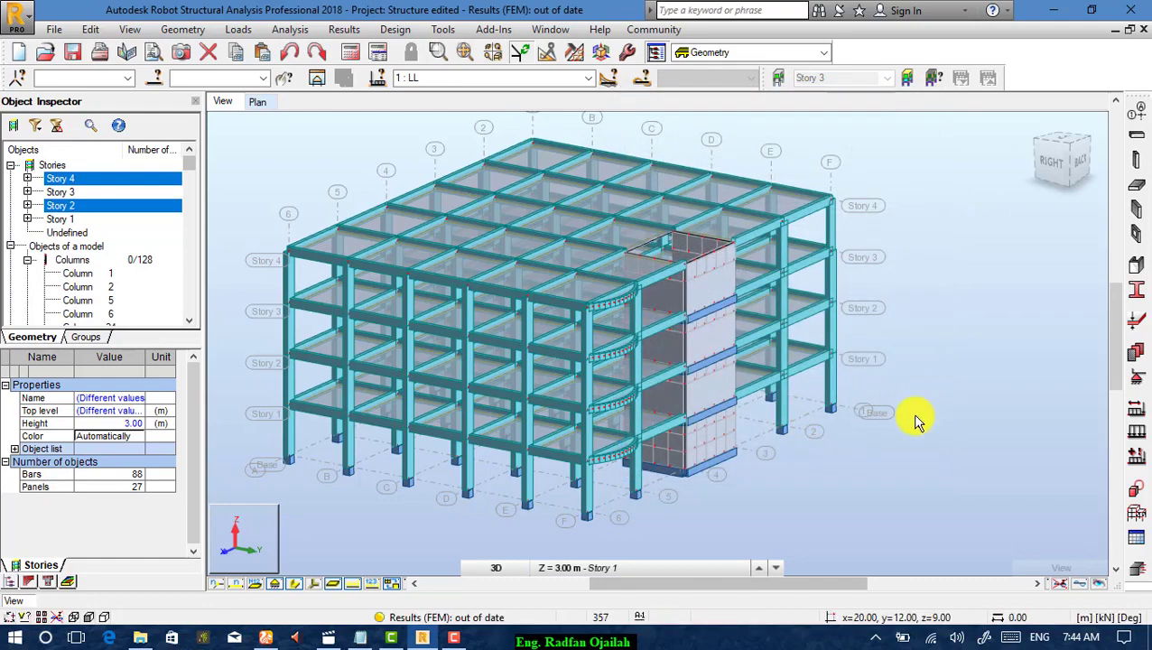
Select the Story 4 slab between axes D and E and extend the selection to all slabs of the same thickness.
{"action": "scroll", "coordinate": [666, 135], "scroll_direction": "up", "scroll_amount": 3}
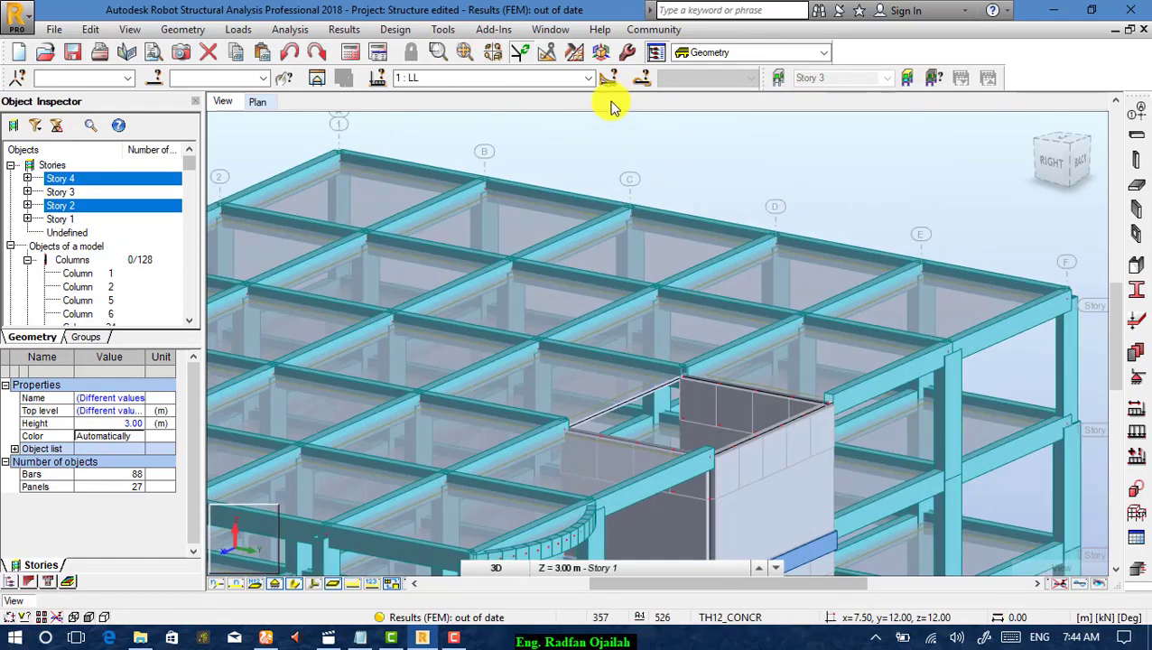
{"action": "scroll", "coordinate": [738, 159], "scroll_direction": "down", "scroll_amount": 5}
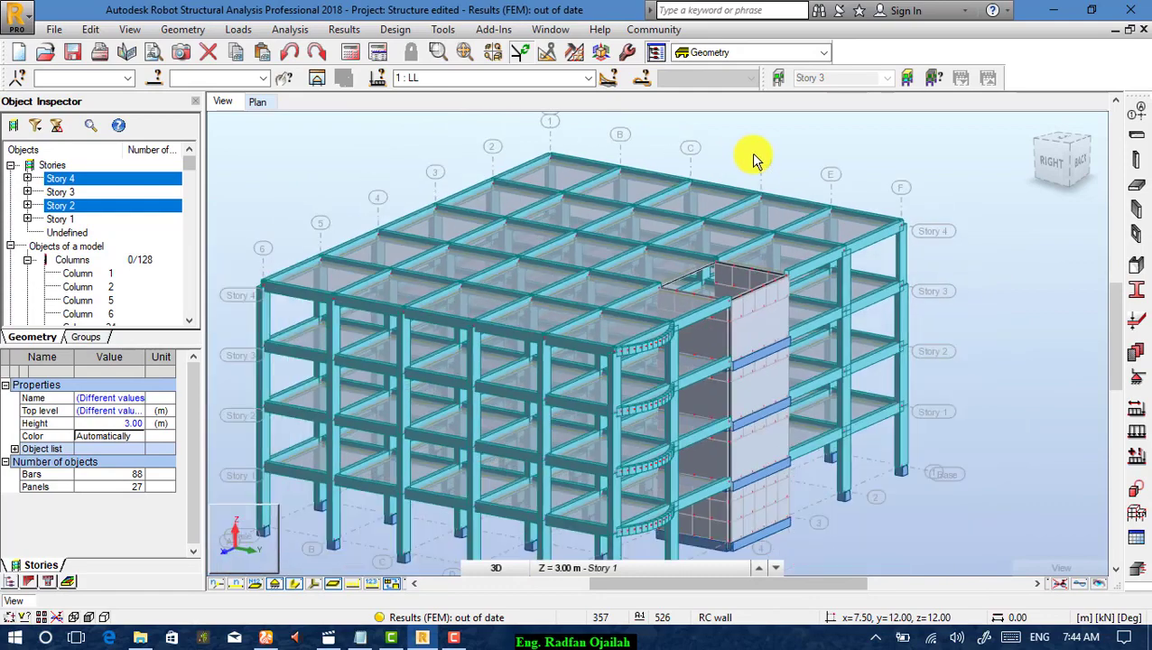
{"action": "scroll", "coordinate": [695, 174], "scroll_direction": "up", "scroll_amount": 2}
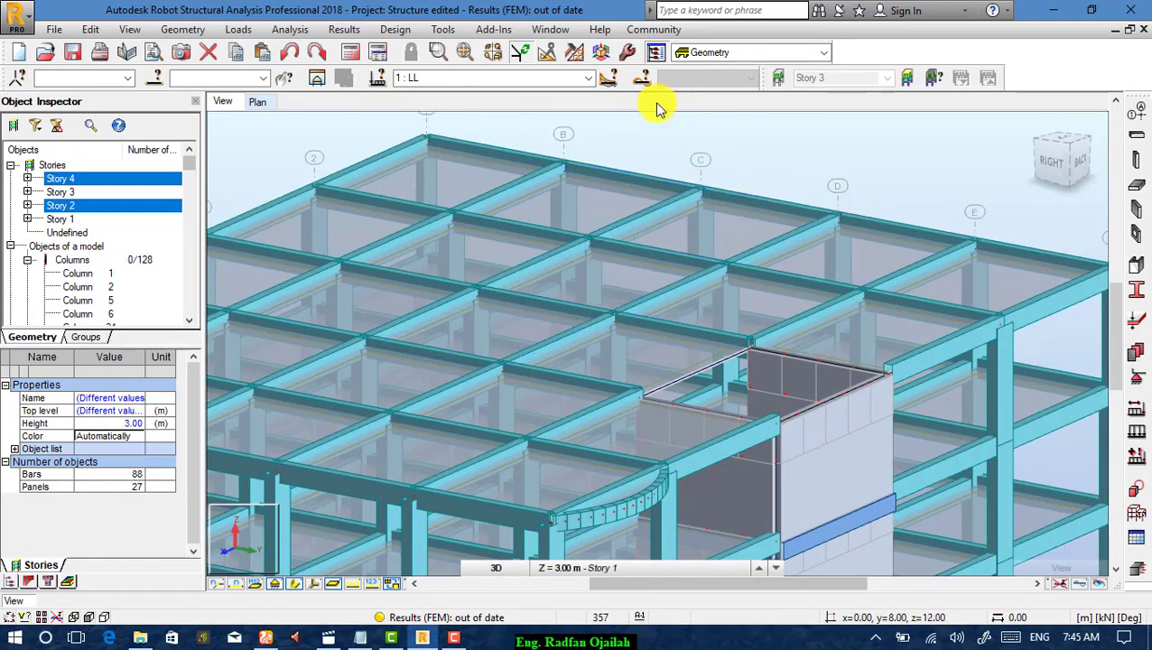
{"action": "scroll", "coordinate": [725, 190], "scroll_direction": "up", "scroll_amount": 2}
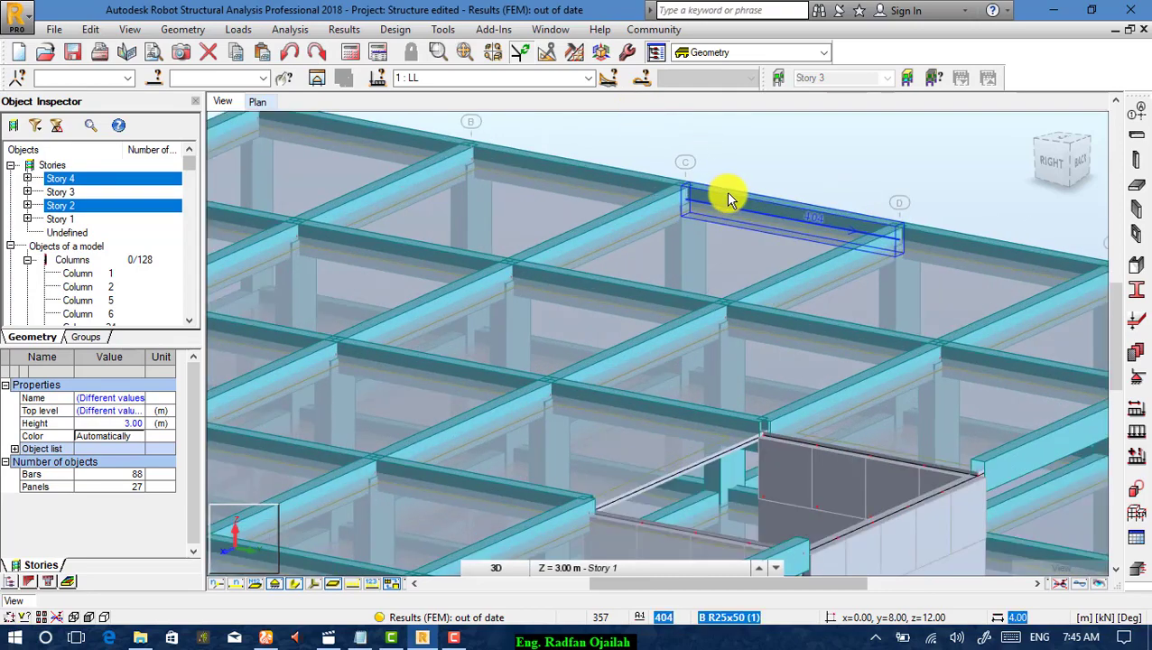
{"action": "scroll", "coordinate": [727, 192], "scroll_direction": "down", "scroll_amount": 2}
{"action": "left_click", "coordinate": [873, 274]}
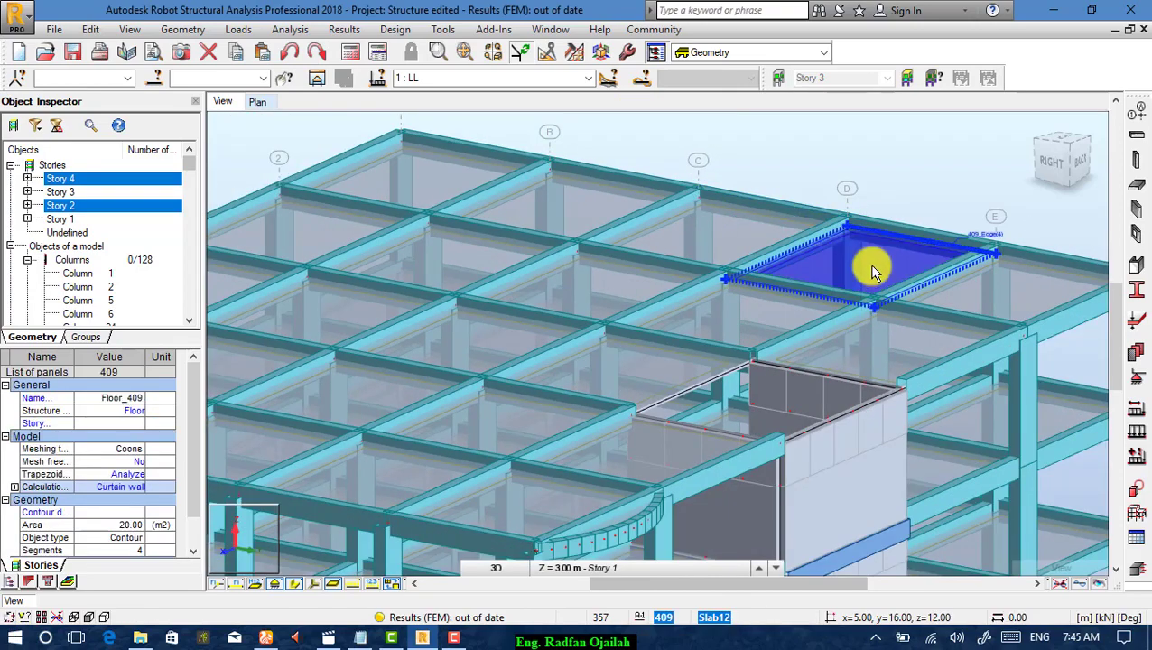
{"action": "right_click", "coordinate": [800, 266]}
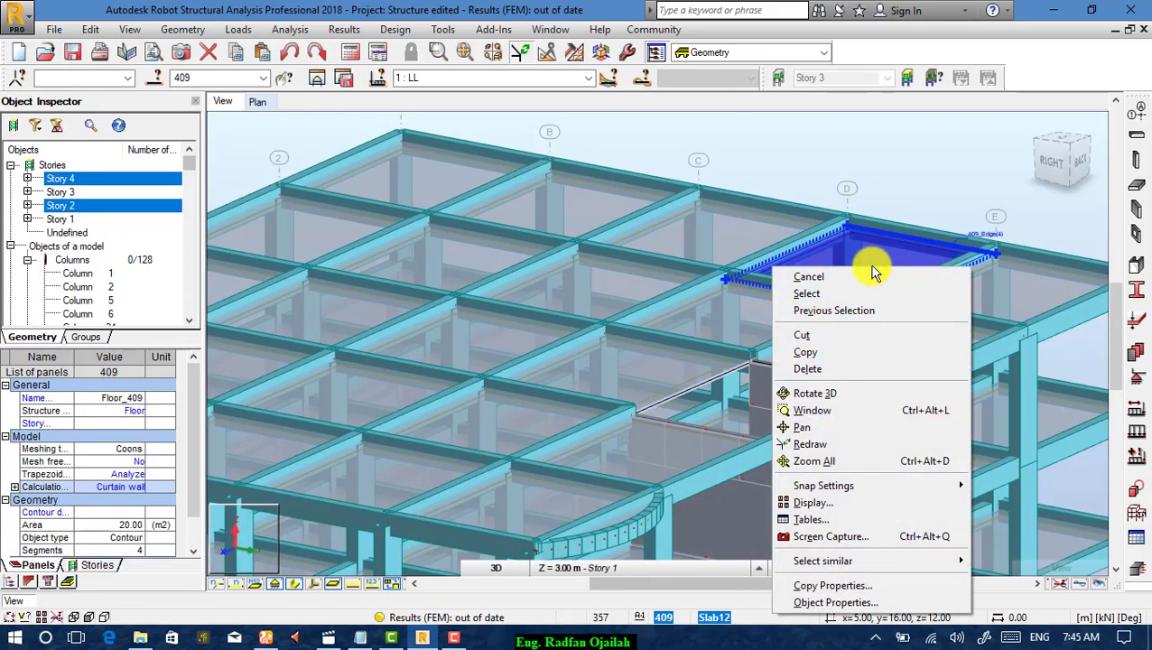
{"action": "mouse_move", "coordinate": [813, 561]}
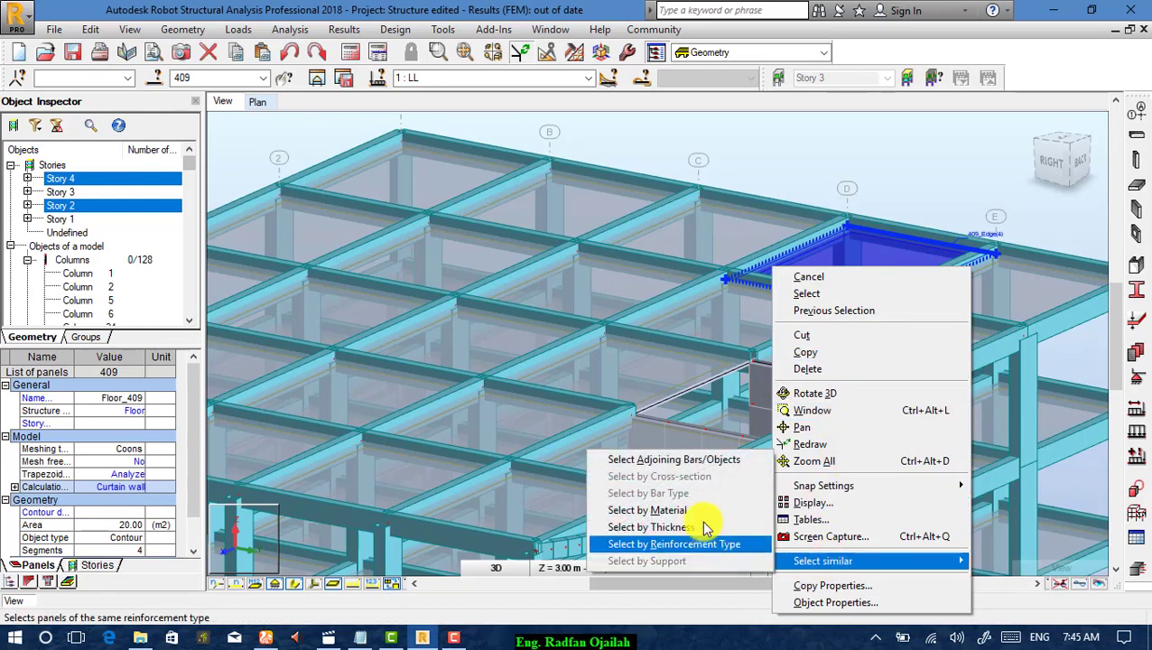
{"action": "left_click", "coordinate": [668, 526]}
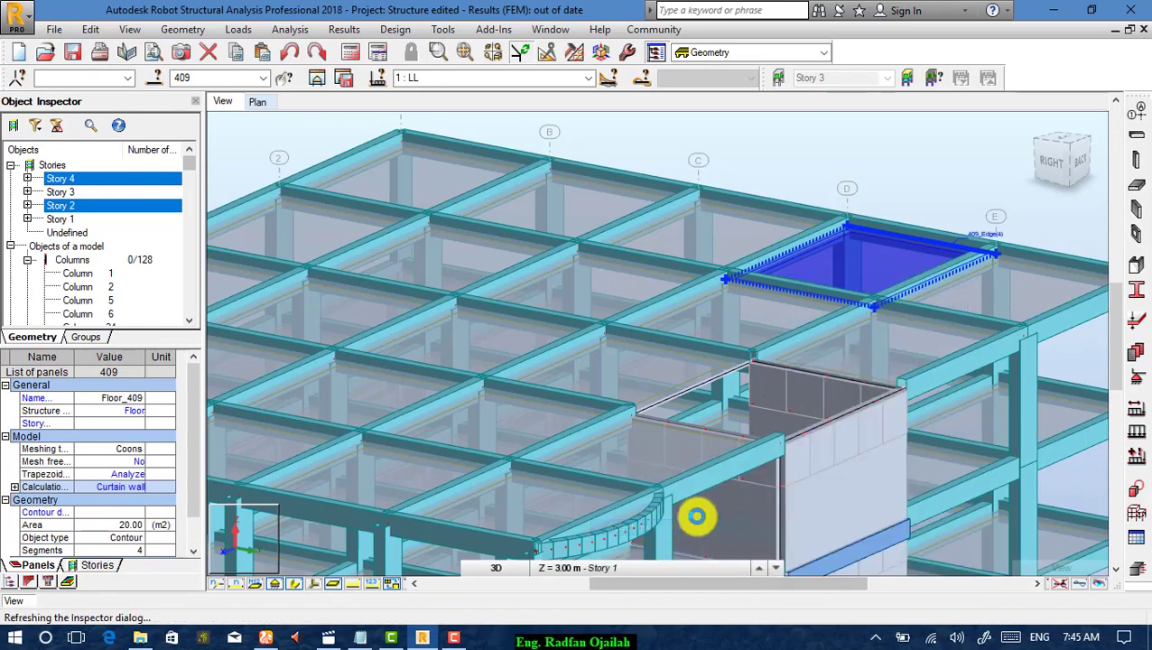
{"action": "scroll", "coordinate": [608, 253], "scroll_direction": "down", "scroll_amount": 5}
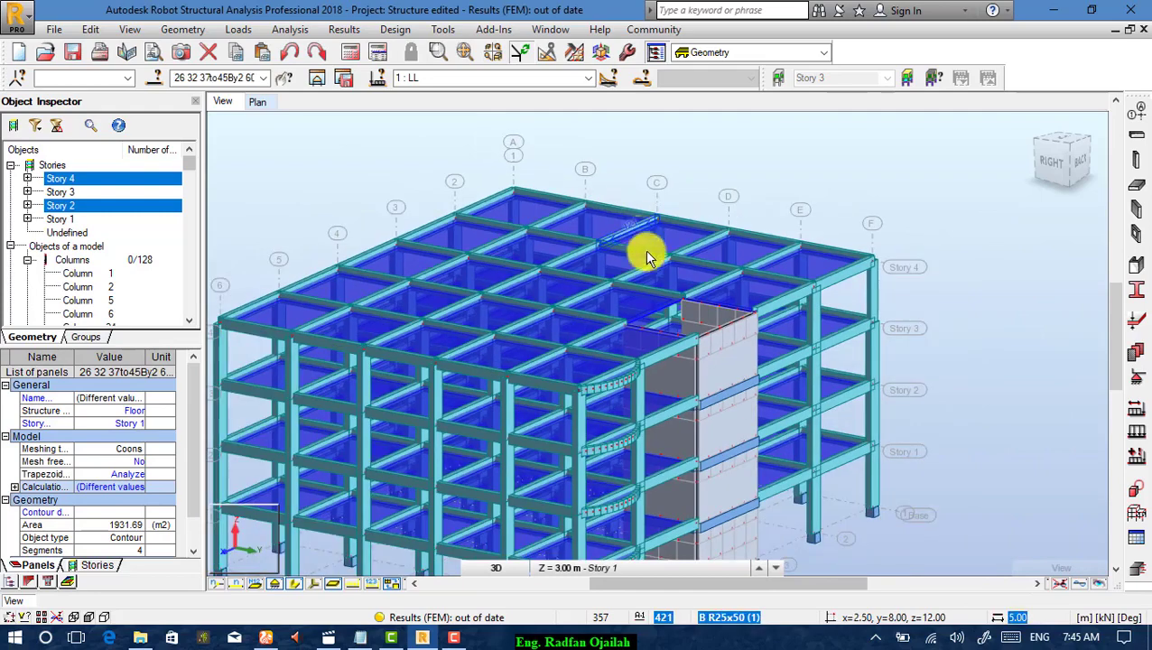
Rotate the model to a lower 3D viewing angle and clear the slab selection.
{"action": "right_click", "coordinate": [922, 253]}
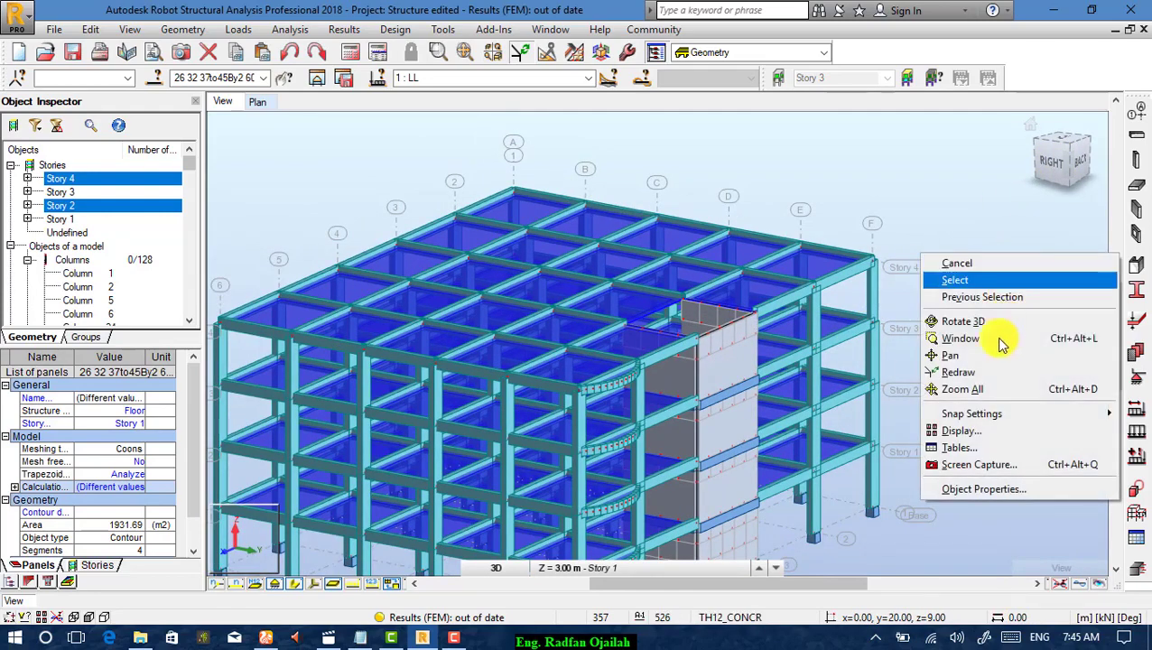
{"action": "left_click", "coordinate": [980, 327]}
{"action": "left_click_drag", "start_coordinate": [931, 330], "coordinate": [906, 319]}
{"action": "left_click_drag", "start_coordinate": [837, 174], "coordinate": [872, 239]}
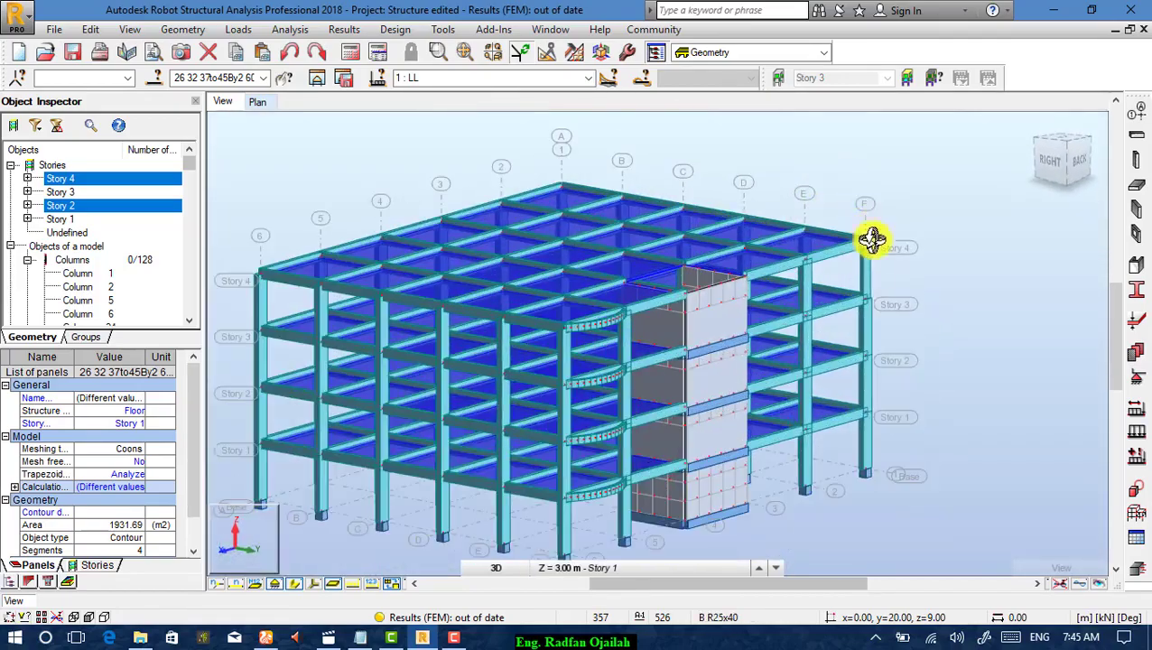
{"action": "key", "text": "Escape"}
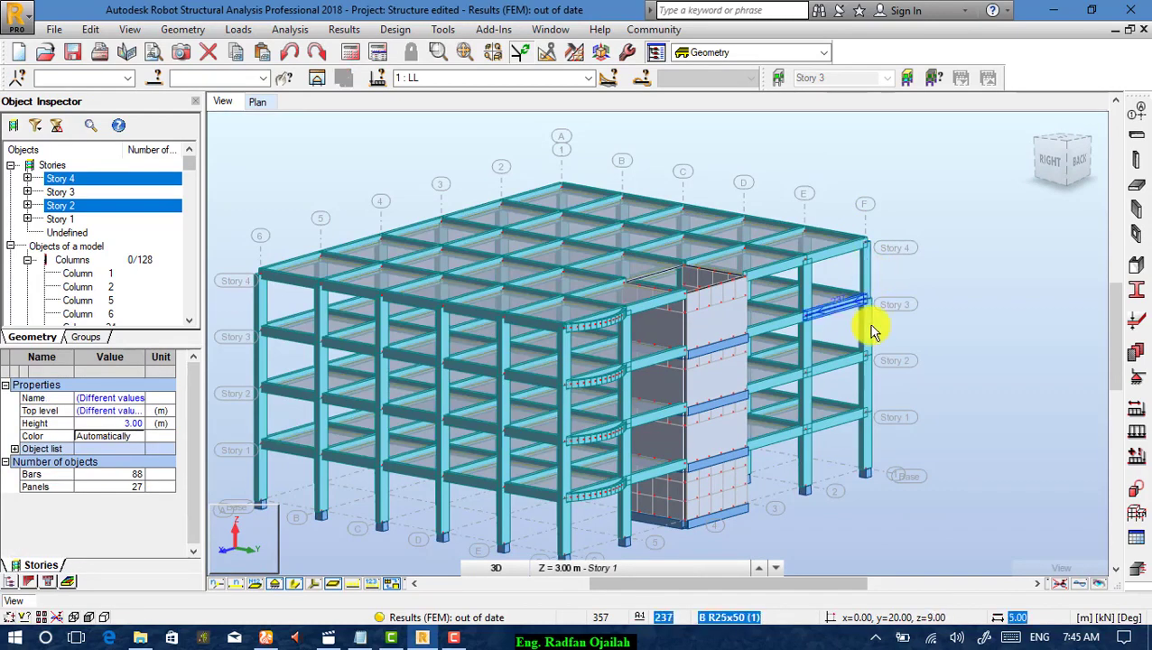
Select the Story 4 corner slab between axes E and F, plus all slabs with the same thickness.
{"action": "left_click", "coordinate": [751, 260]}
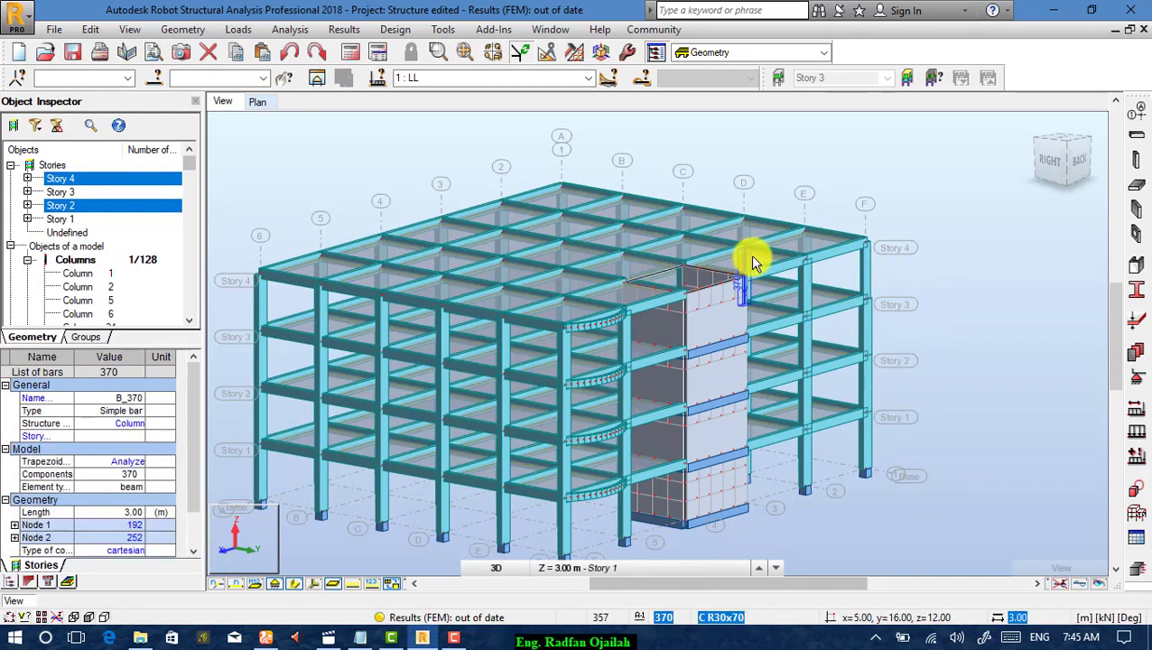
{"action": "left_click", "coordinate": [815, 248]}
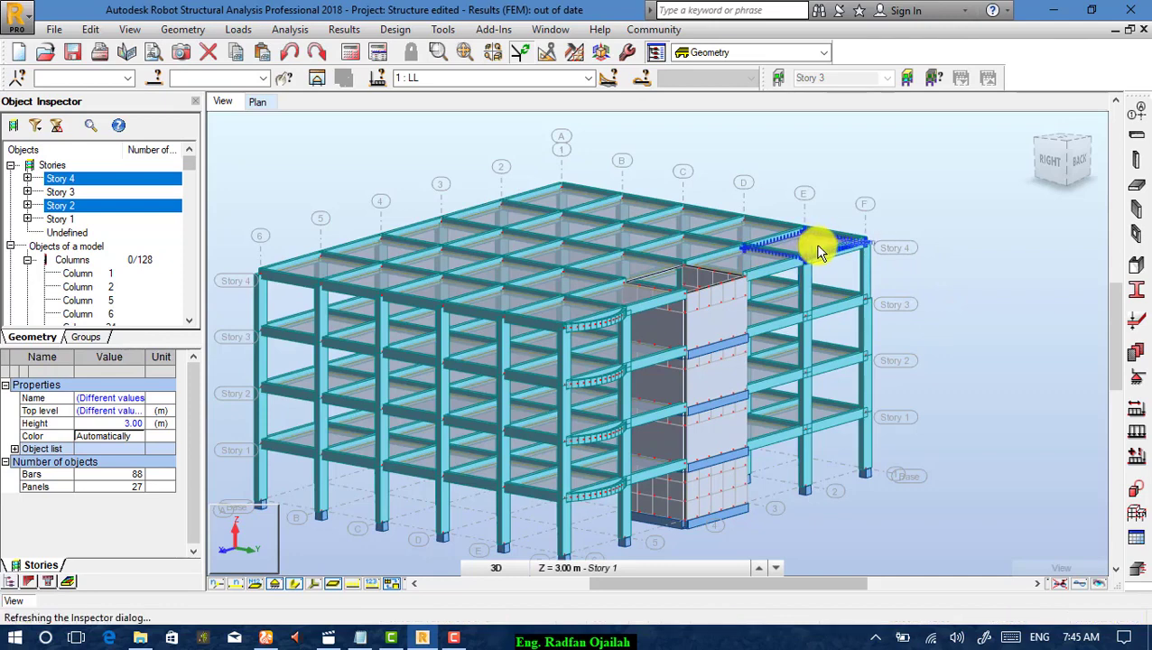
{"action": "right_click", "coordinate": [820, 252]}
{"action": "mouse_move", "coordinate": [813, 542]}
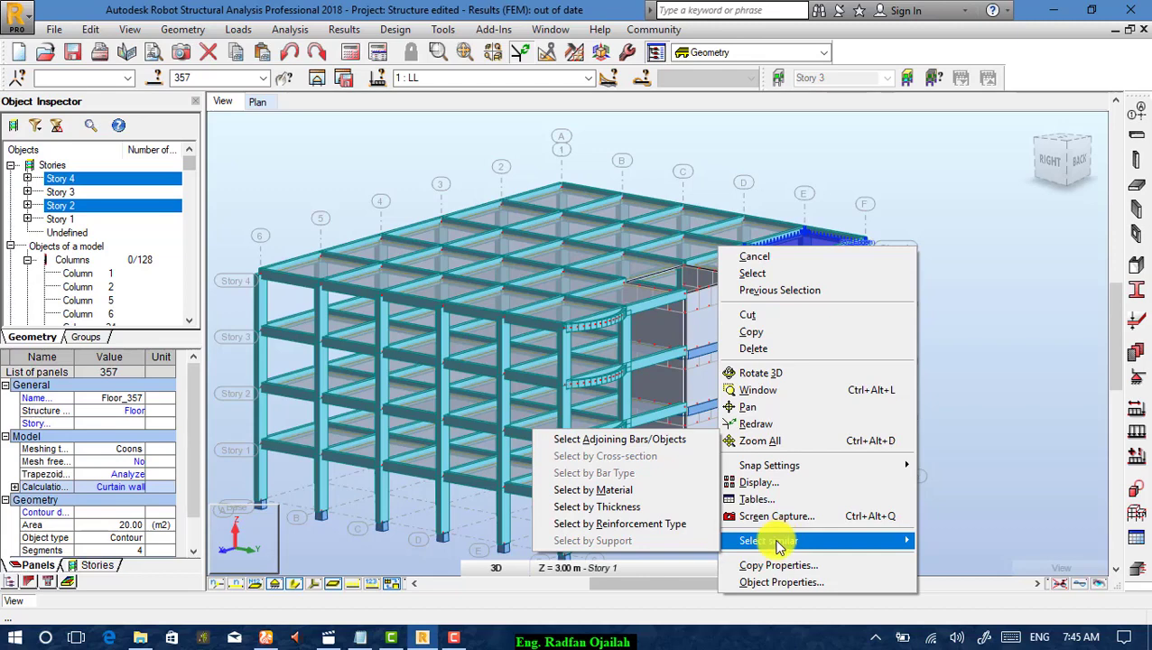
{"action": "left_click", "coordinate": [685, 508]}
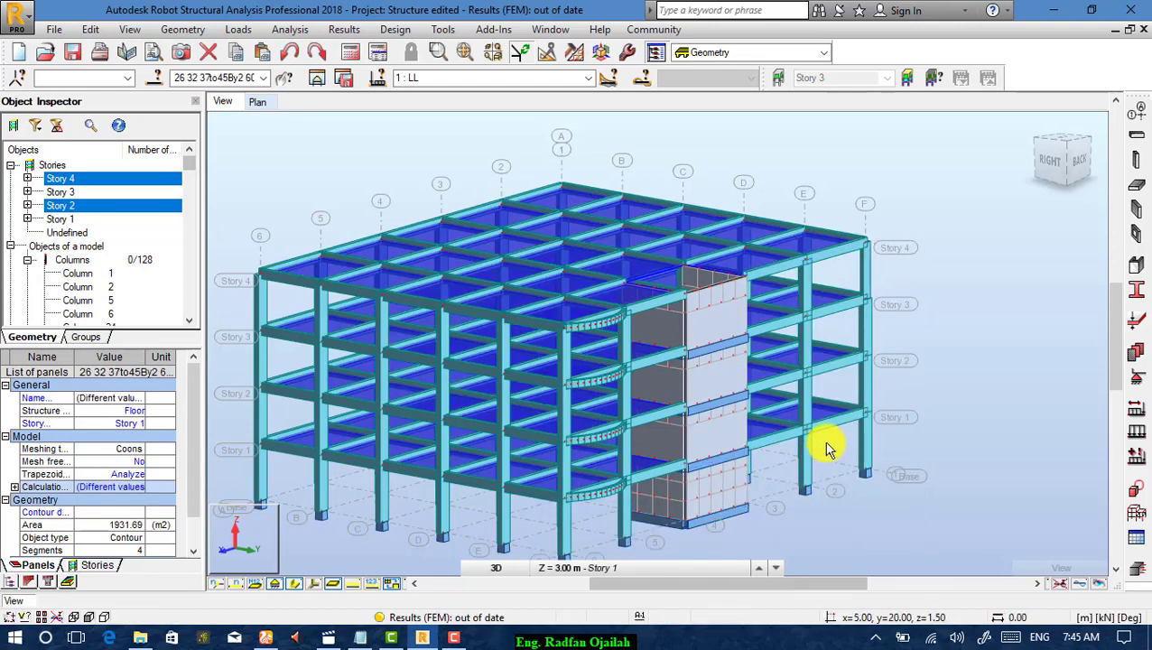
Define a uniform planar surface load of -2 kPa in the global Z direction.
{"action": "left_click", "coordinate": [1136, 435]}
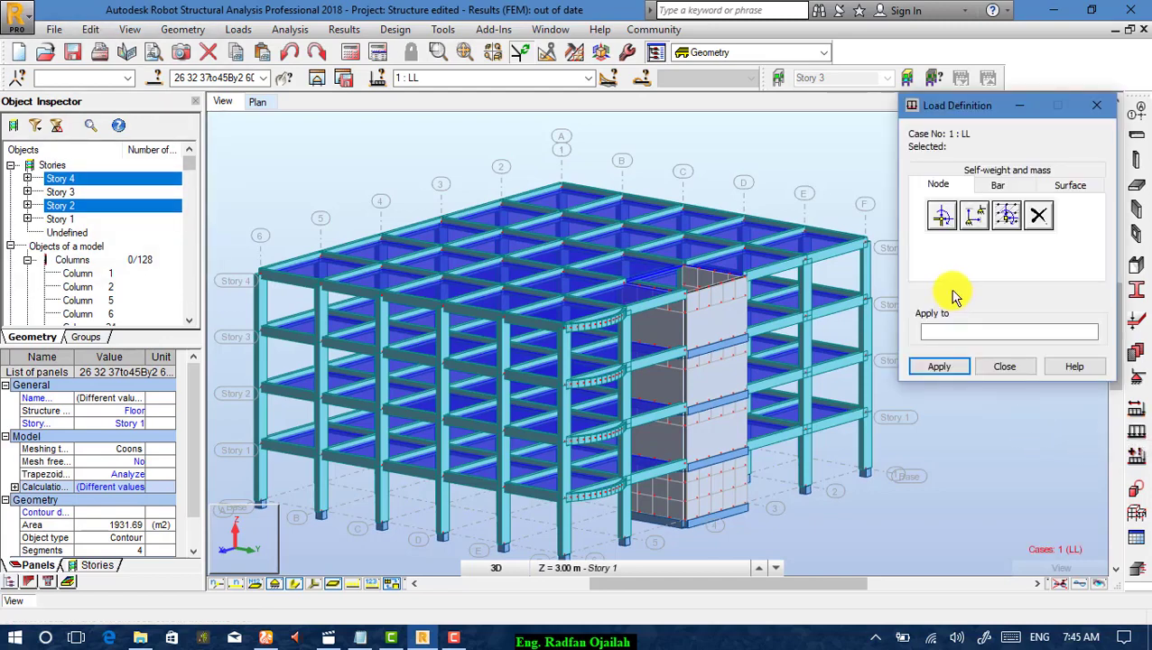
{"action": "left_click", "coordinate": [1063, 185]}
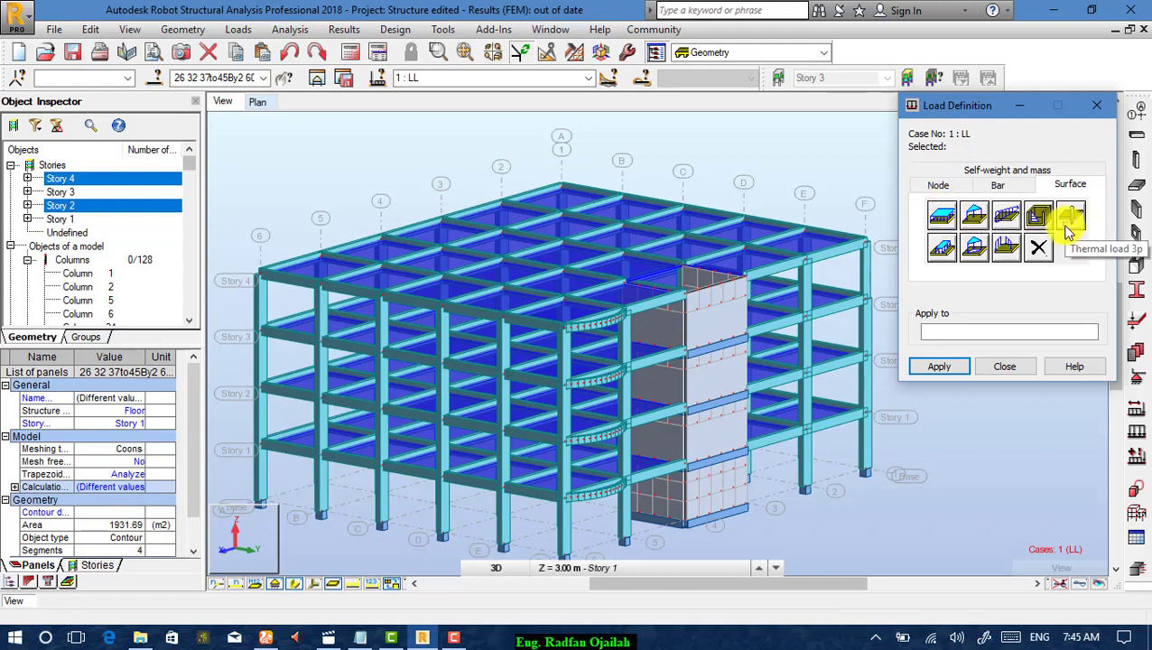
{"action": "left_click", "coordinate": [941, 214]}
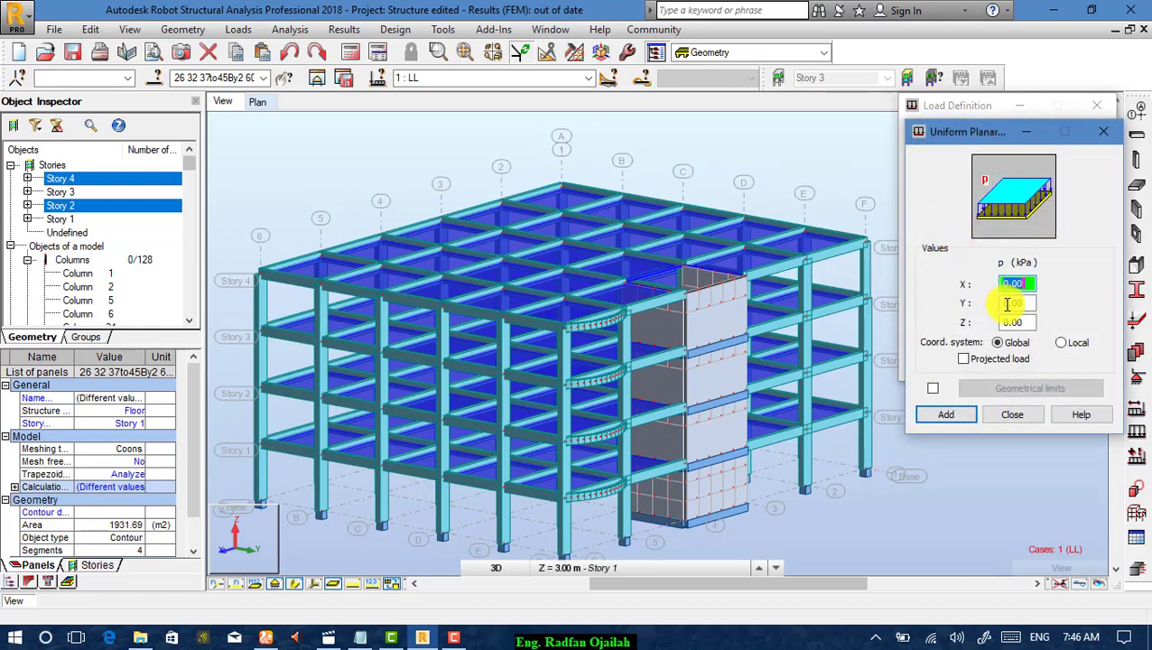
{"action": "left_click_drag", "start_coordinate": [1024, 323], "coordinate": [1005, 323]}
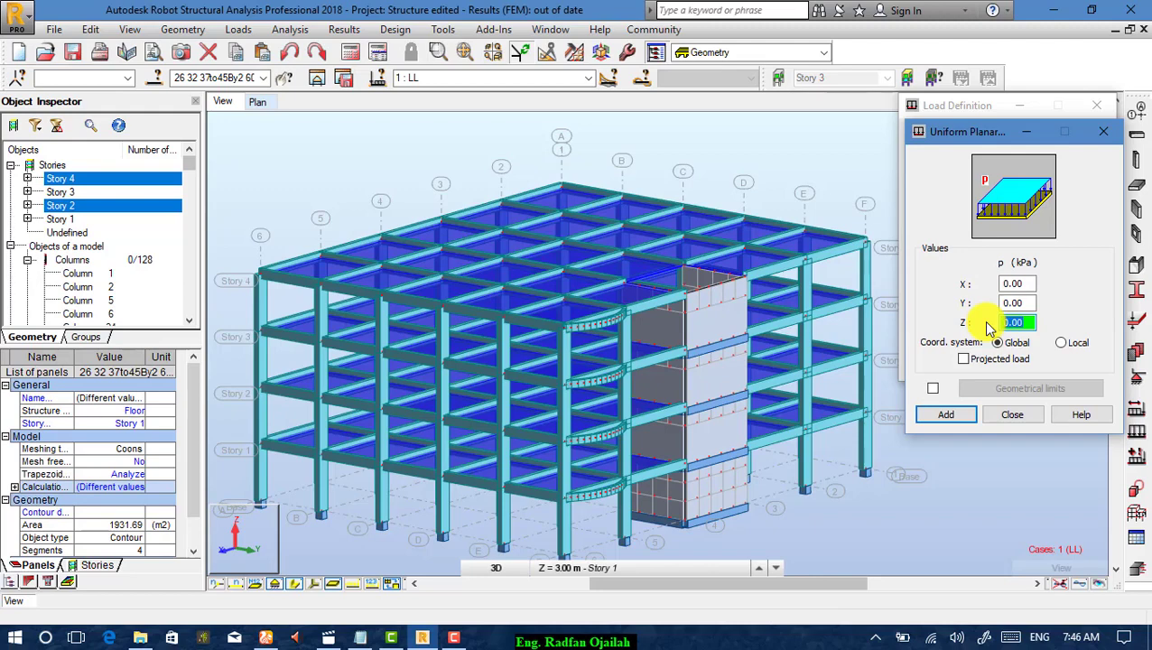
{"action": "type", "text": "-2"}
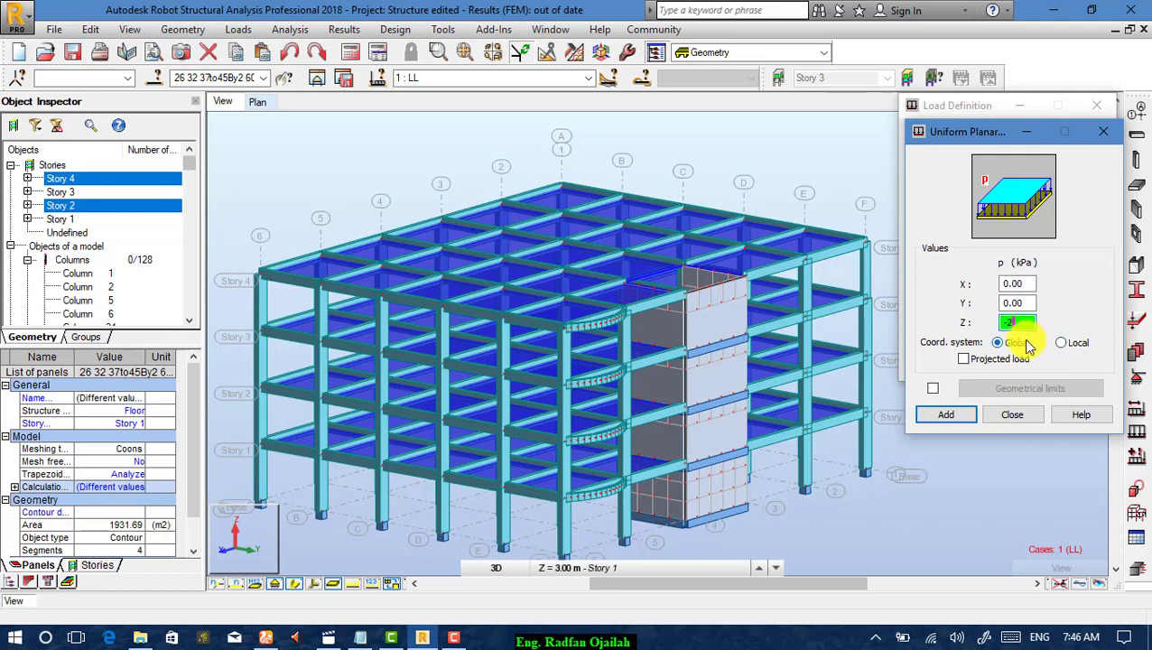
{"action": "left_click", "coordinate": [955, 418]}
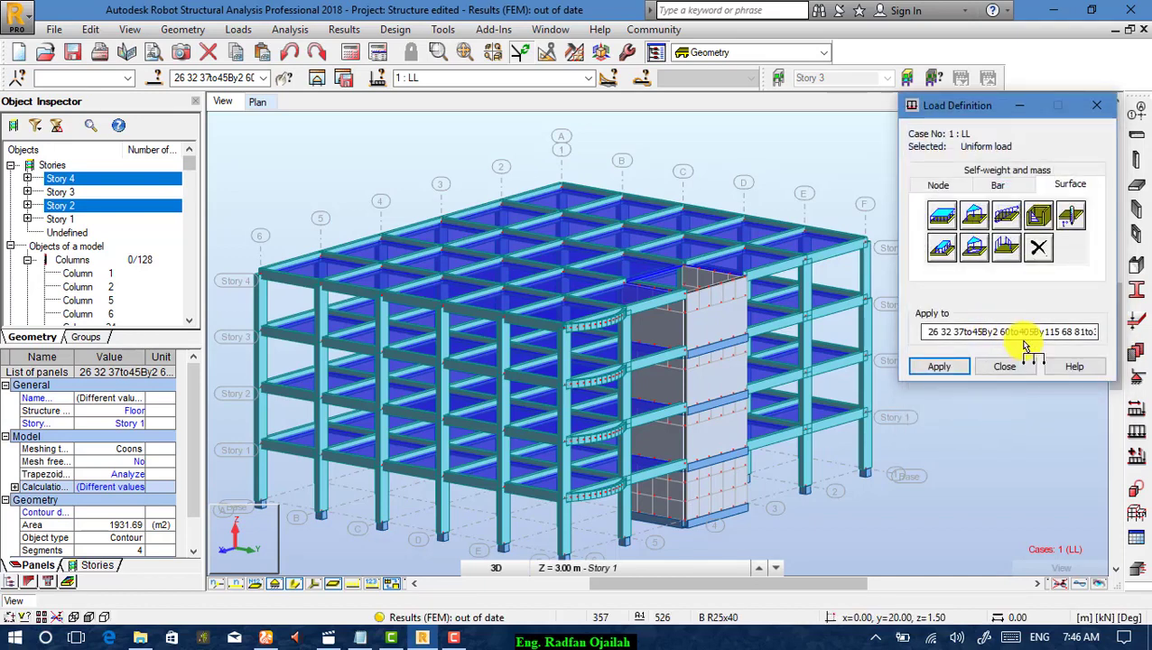
Make DL the active load case, apply the uniform load to the selected slabs and close the load definition.
{"action": "left_click", "coordinate": [592, 81]}
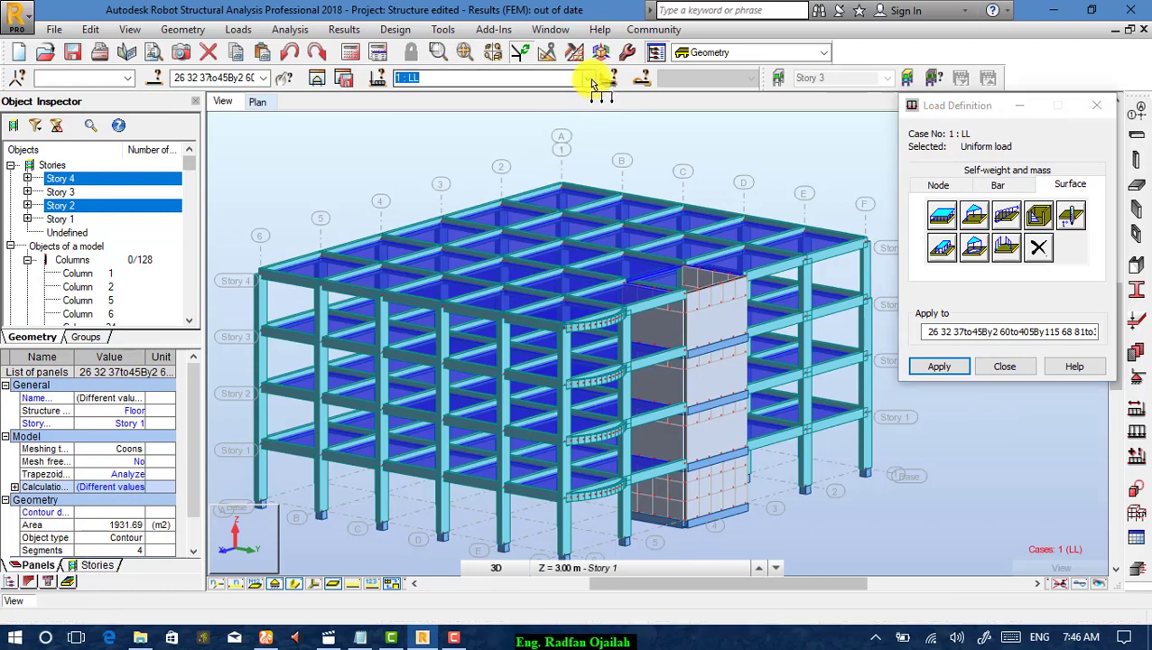
{"action": "left_click", "coordinate": [592, 81]}
{"action": "left_click", "coordinate": [547, 105]}
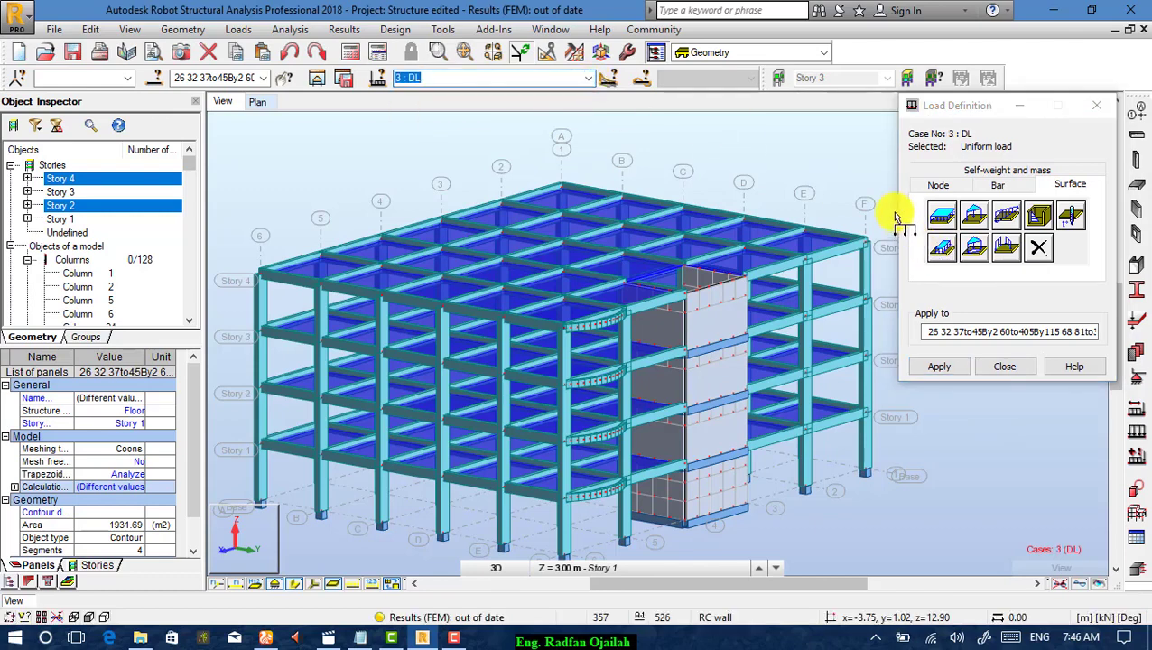
{"action": "left_click", "coordinate": [984, 300]}
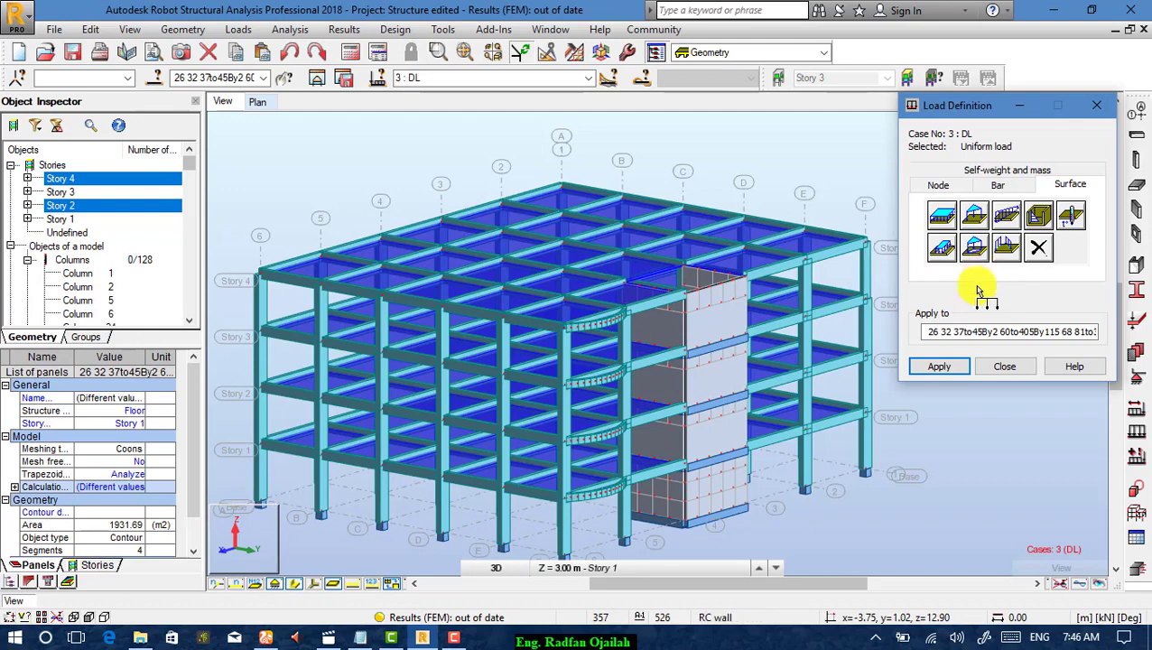
{"action": "left_click", "coordinate": [960, 369]}
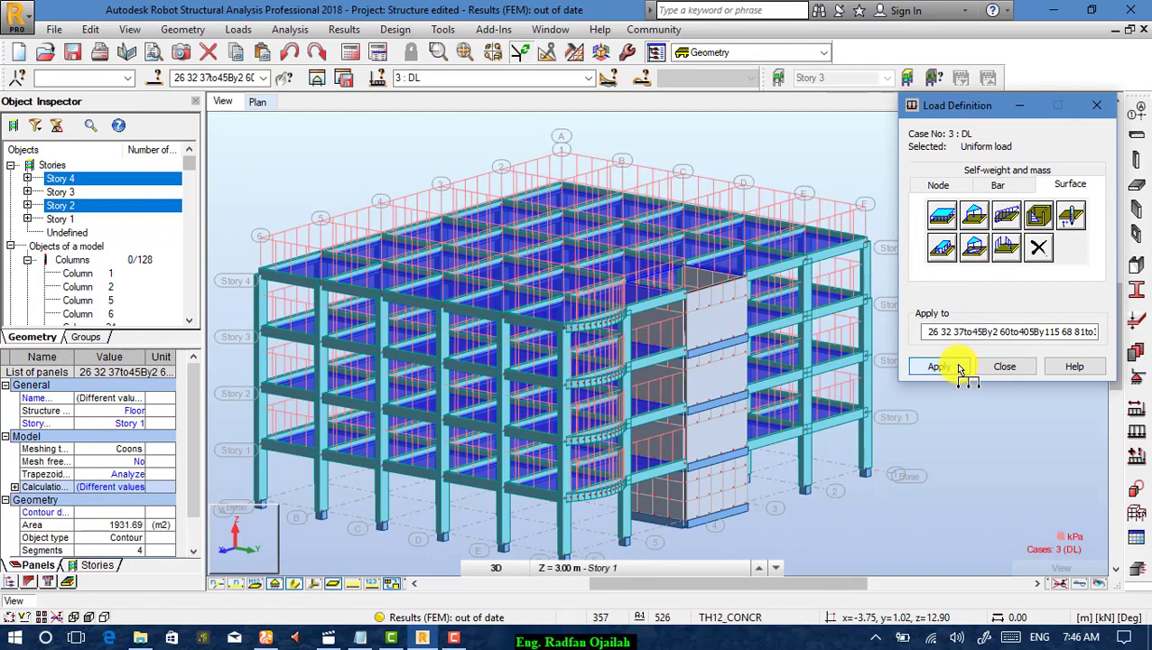
{"action": "left_click", "coordinate": [1007, 367]}
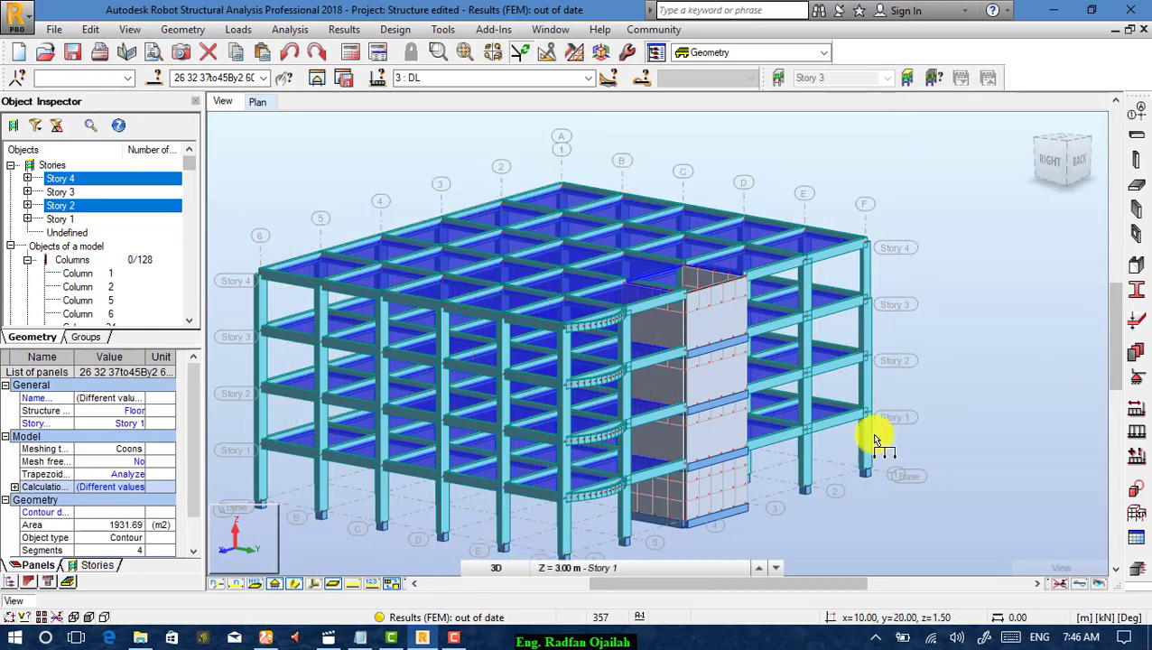
Toggle the load symbols on and off to check the DL loads on the slabs.
{"action": "scroll", "coordinate": [528, 201], "scroll_direction": "up", "scroll_amount": 3}
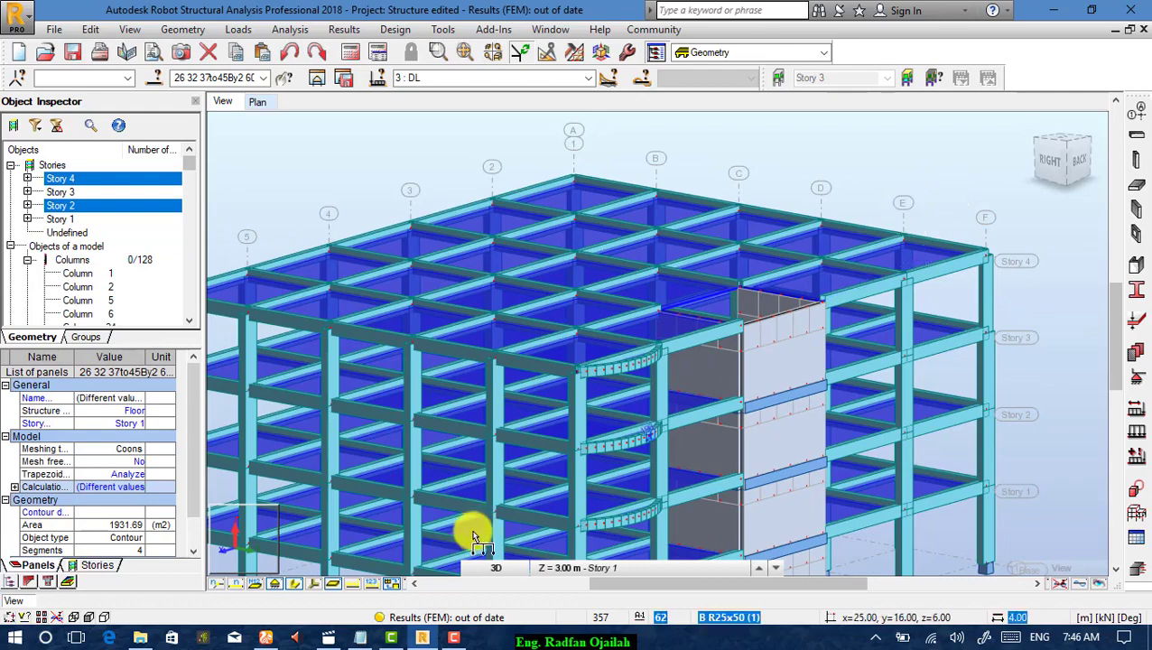
{"action": "left_click", "coordinate": [357, 587]}
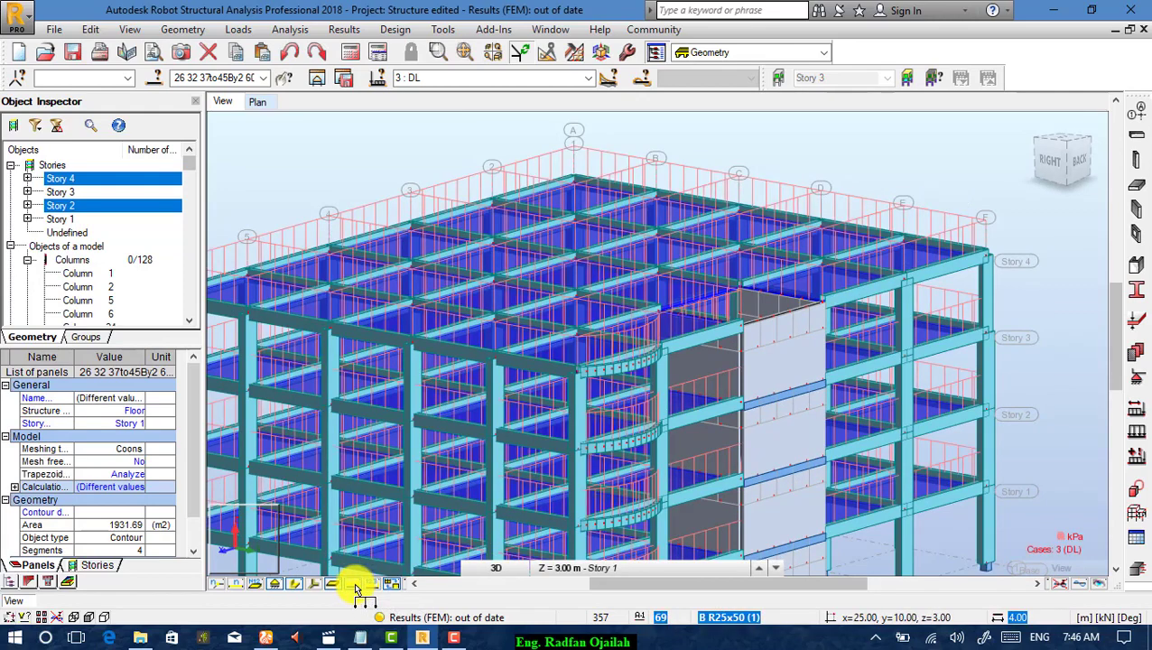
{"action": "left_click", "coordinate": [357, 586]}
{"action": "left_click", "coordinate": [356, 586]}
{"action": "left_click", "coordinate": [356, 587]}
Select the Story 4 edge beam beside the shear wall and all bars sharing its B R25x50 cross-section.
{"action": "scroll", "coordinate": [830, 291], "scroll_direction": "up", "scroll_amount": 4}
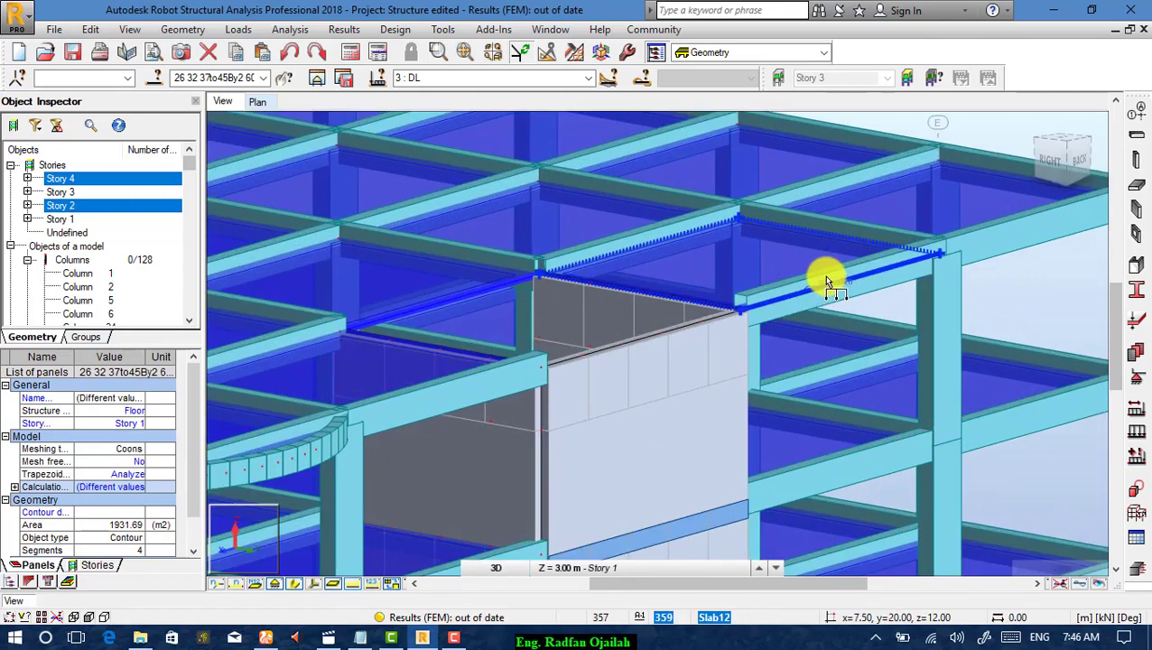
{"action": "left_click", "coordinate": [859, 292]}
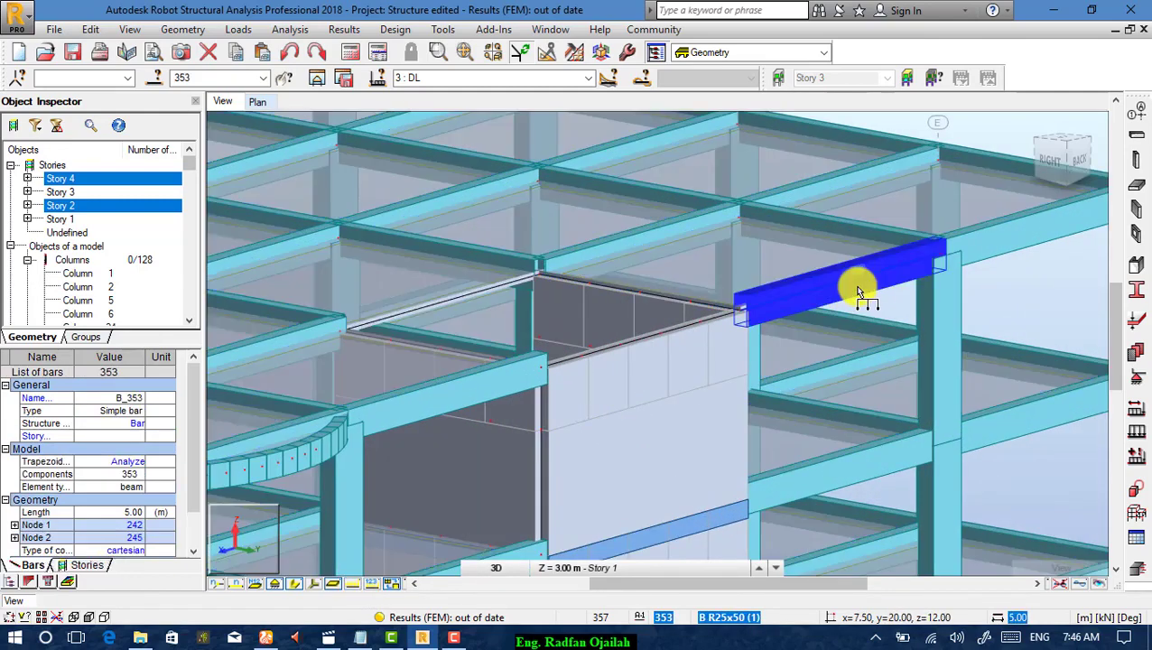
{"action": "right_click", "coordinate": [859, 292]}
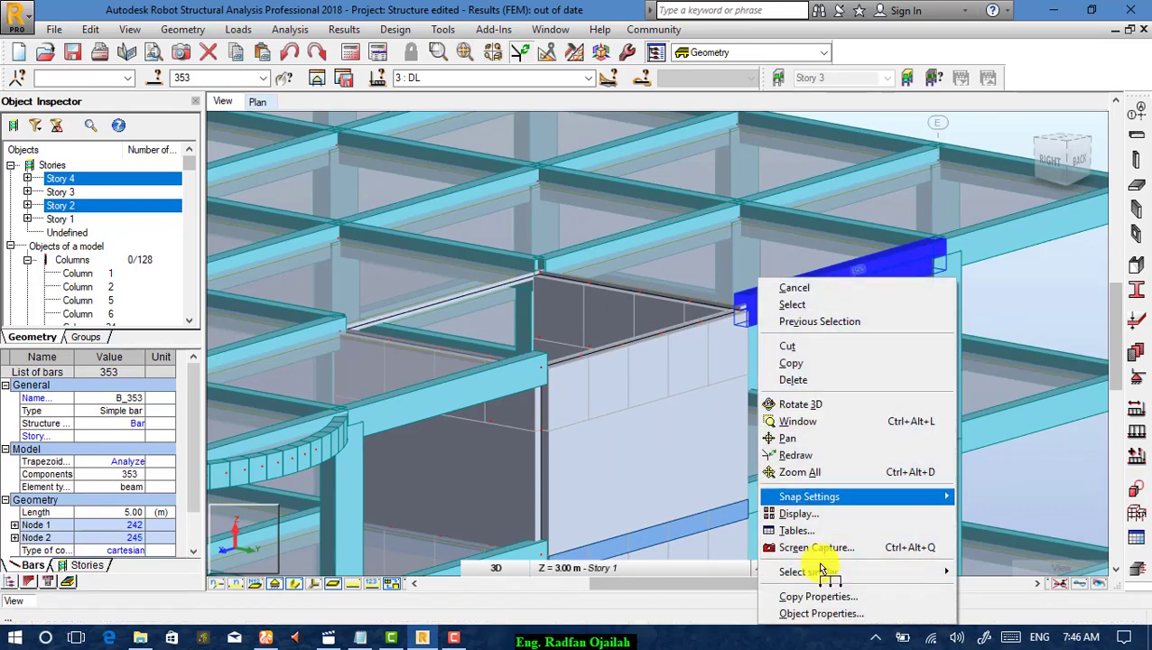
{"action": "mouse_move", "coordinate": [810, 571]}
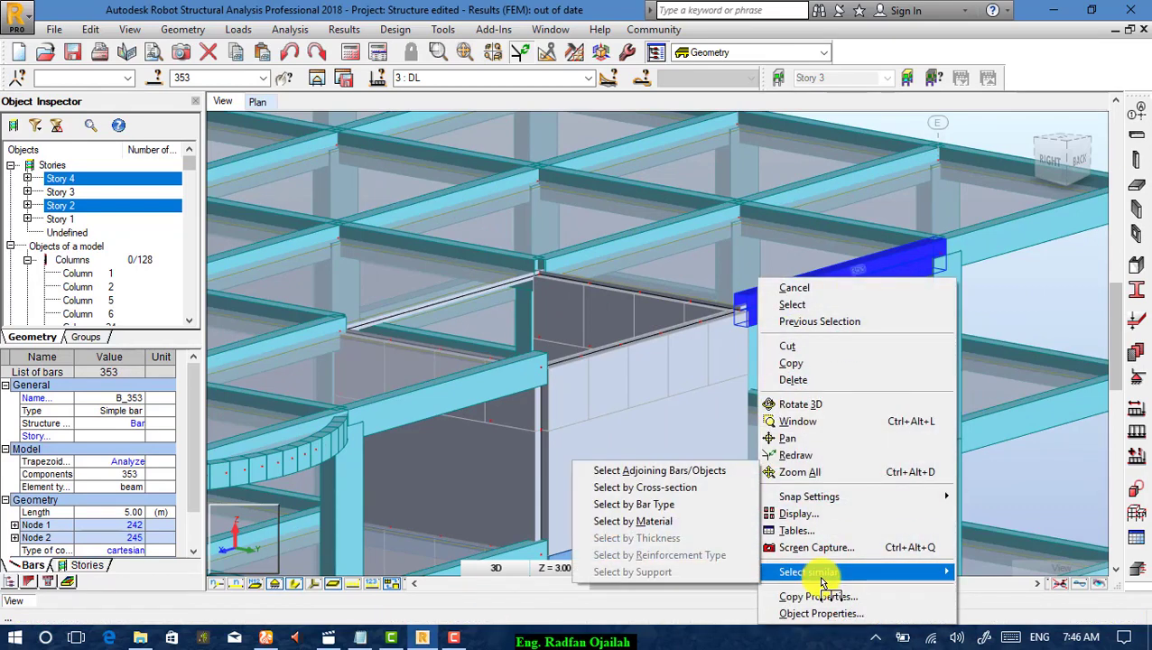
{"action": "left_click", "coordinate": [683, 488]}
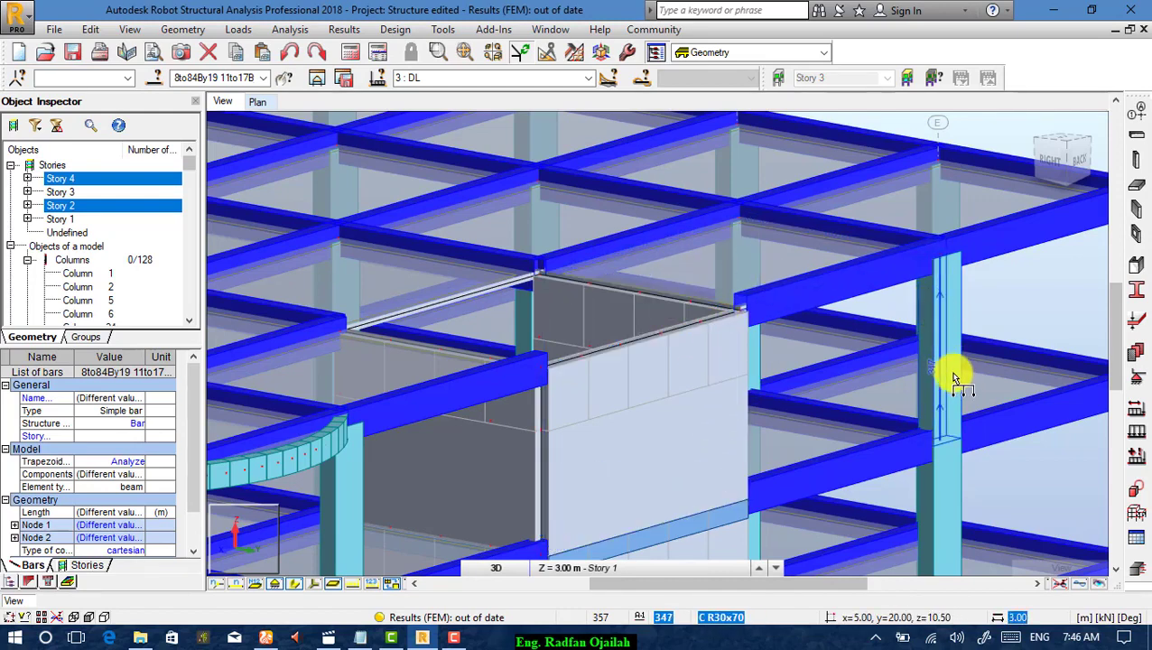
Define a uniform bar load of -4 kN/m in the global Z direction for DL and apply it to the selected beams.
{"action": "left_click", "coordinate": [1131, 434]}
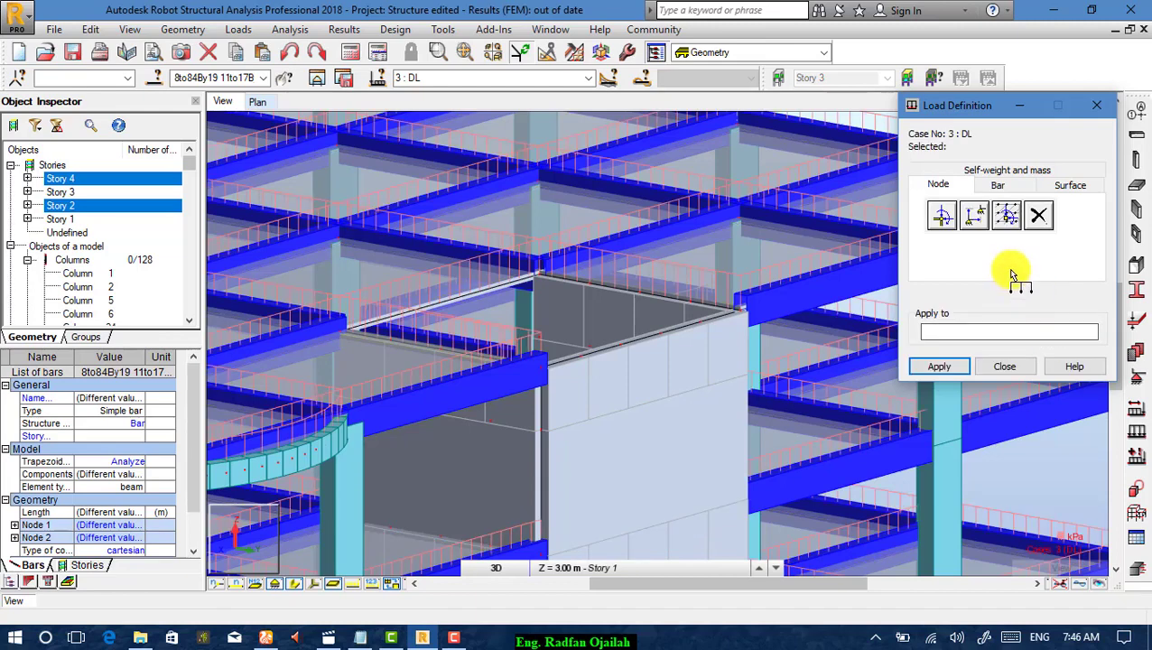
{"action": "left_click", "coordinate": [981, 187]}
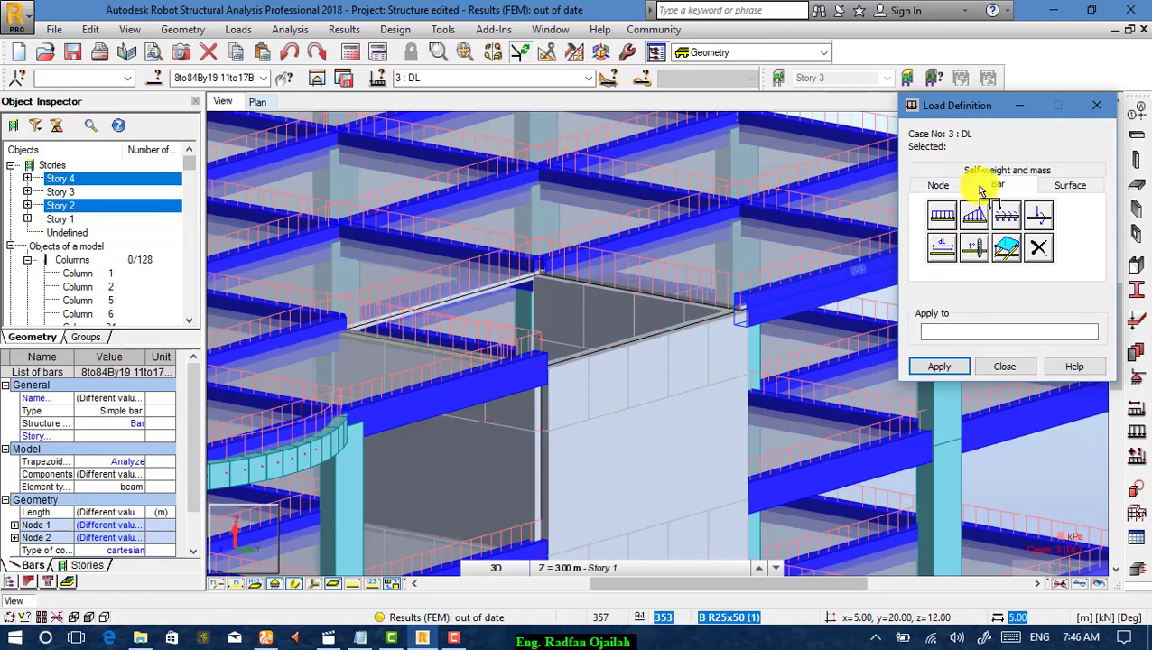
{"action": "left_click", "coordinate": [938, 221]}
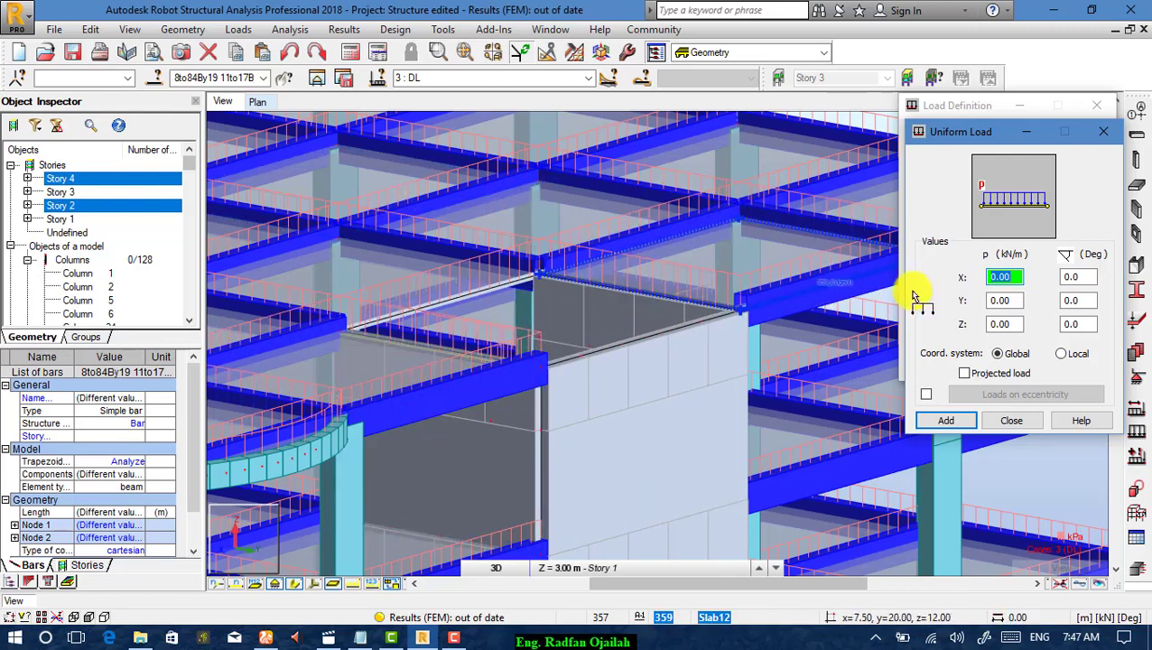
{"action": "left_click", "coordinate": [1005, 327]}
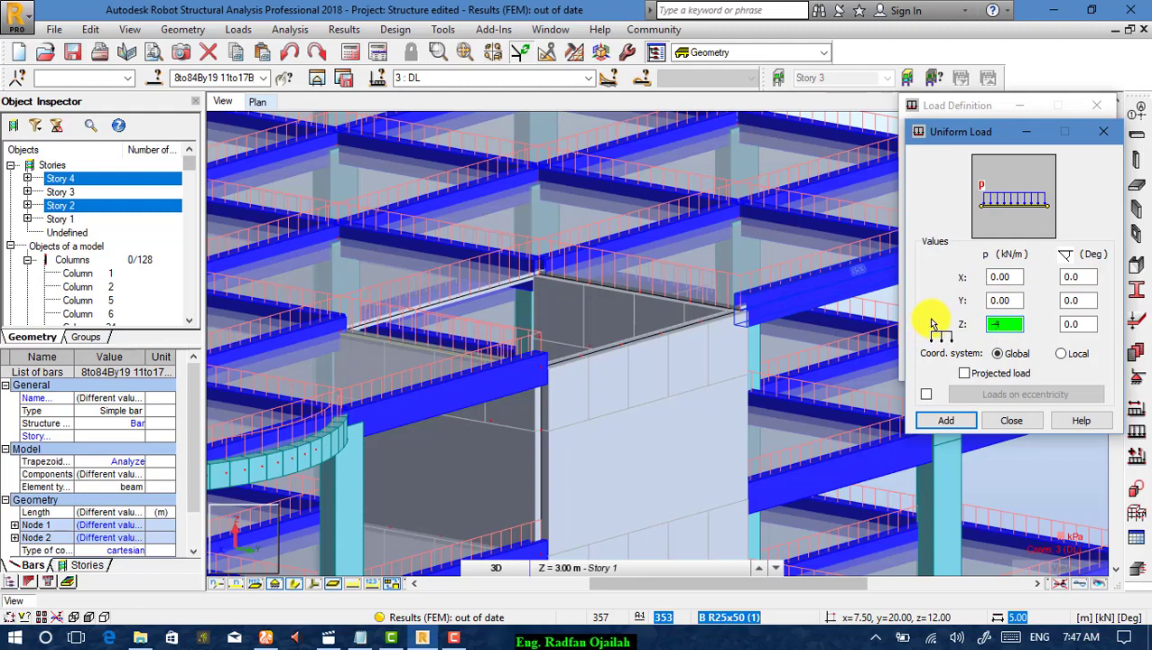
{"action": "left_click", "coordinate": [964, 421]}
{"action": "left_click", "coordinate": [958, 378]}
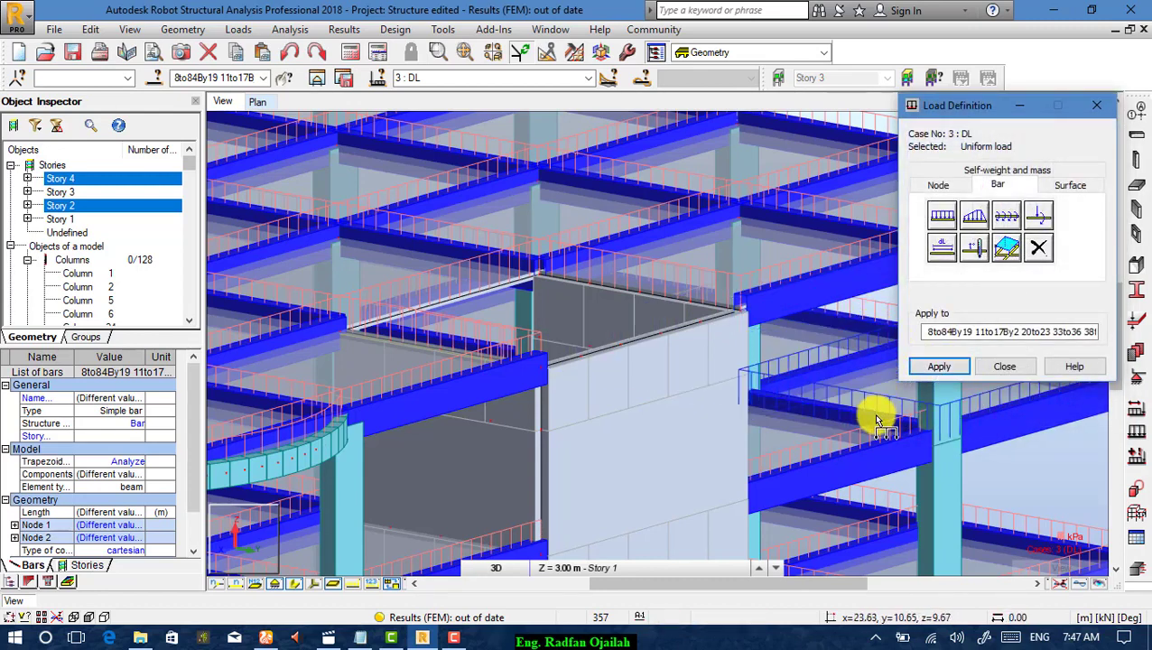
{"action": "left_click", "coordinate": [961, 367]}
{"action": "left_click", "coordinate": [1004, 367]}
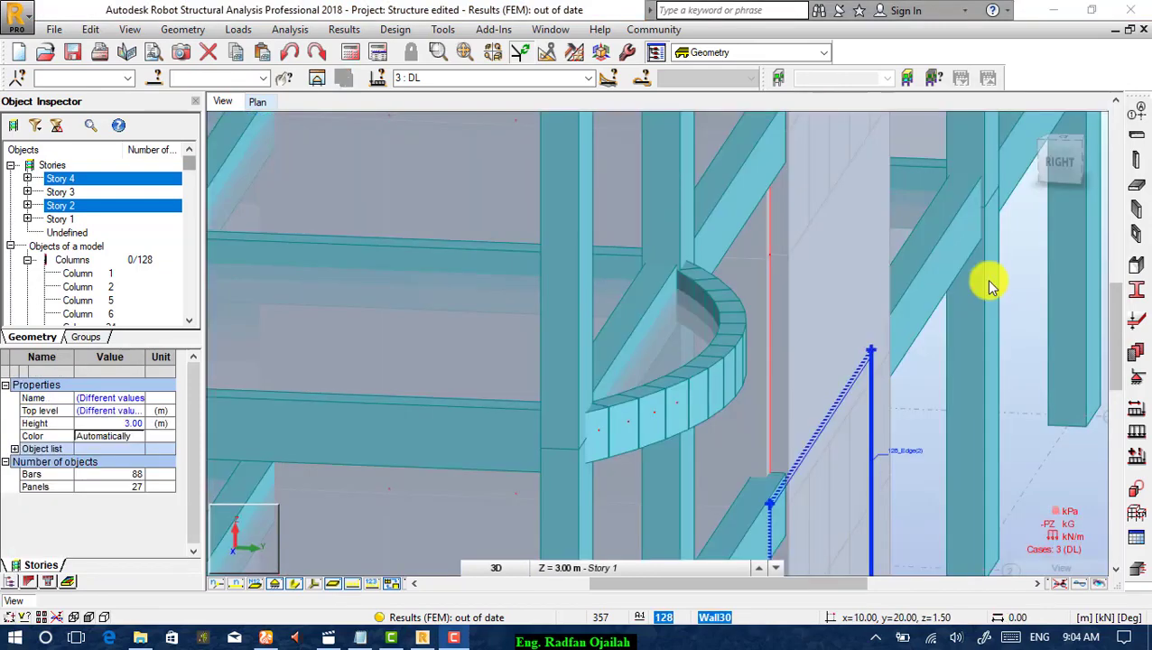
Apply the whole-structure self-weight load to the DL case and close the load definition.
{"action": "left_click", "coordinate": [1137, 432]}
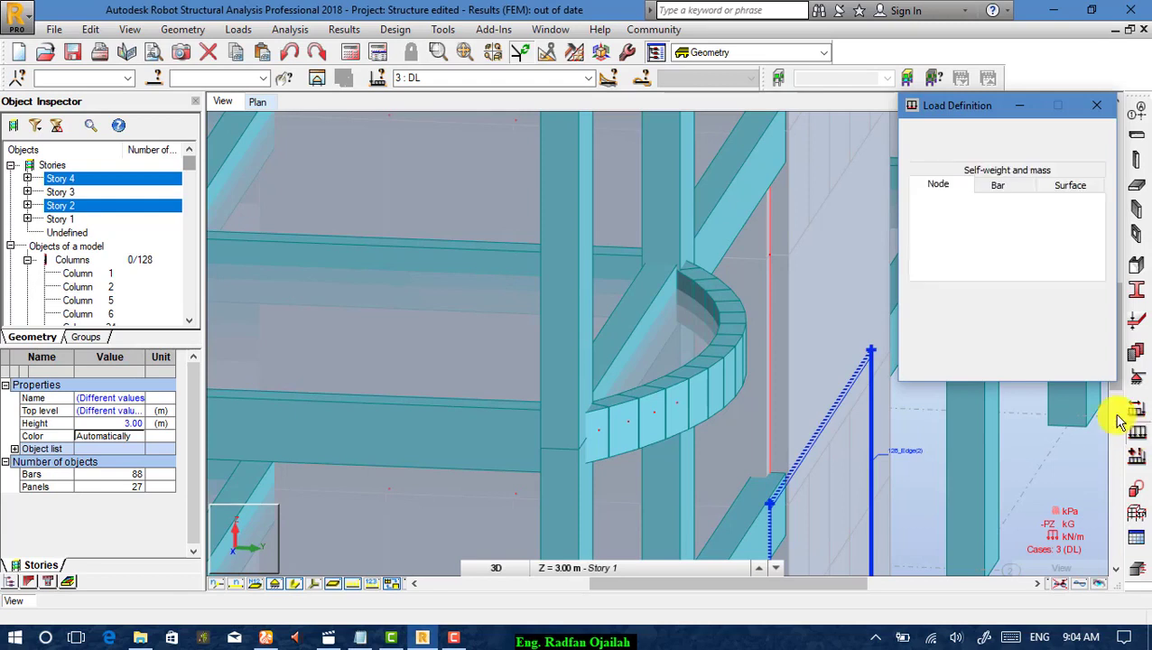
{"action": "left_click", "coordinate": [1007, 172]}
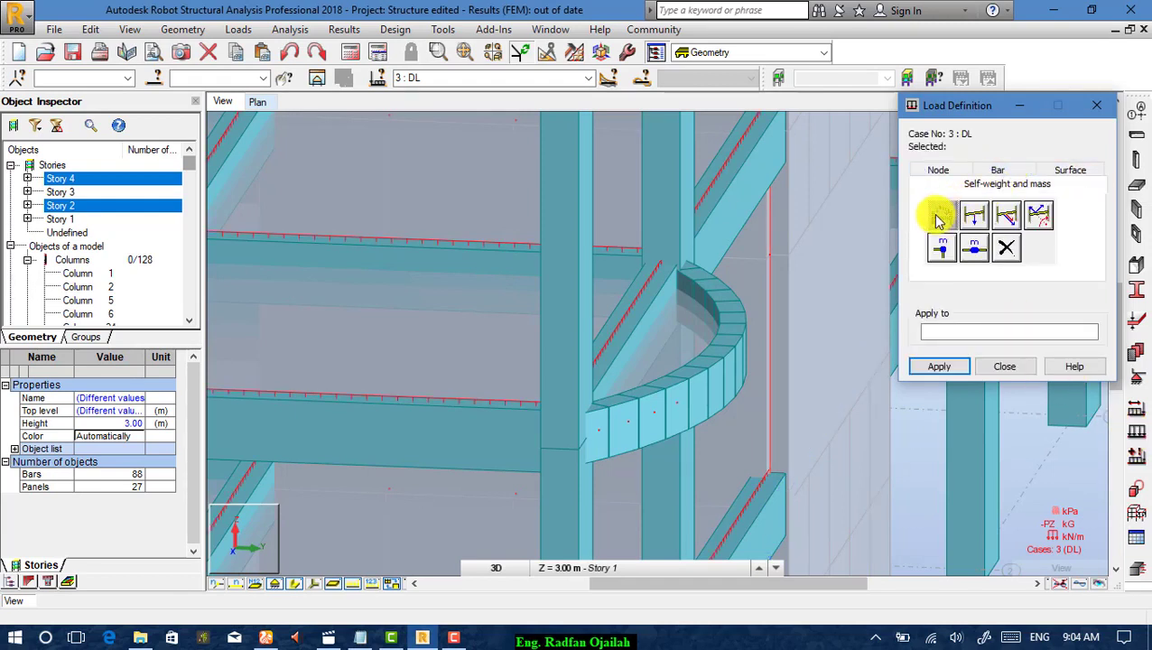
{"action": "left_click", "coordinate": [942, 366]}
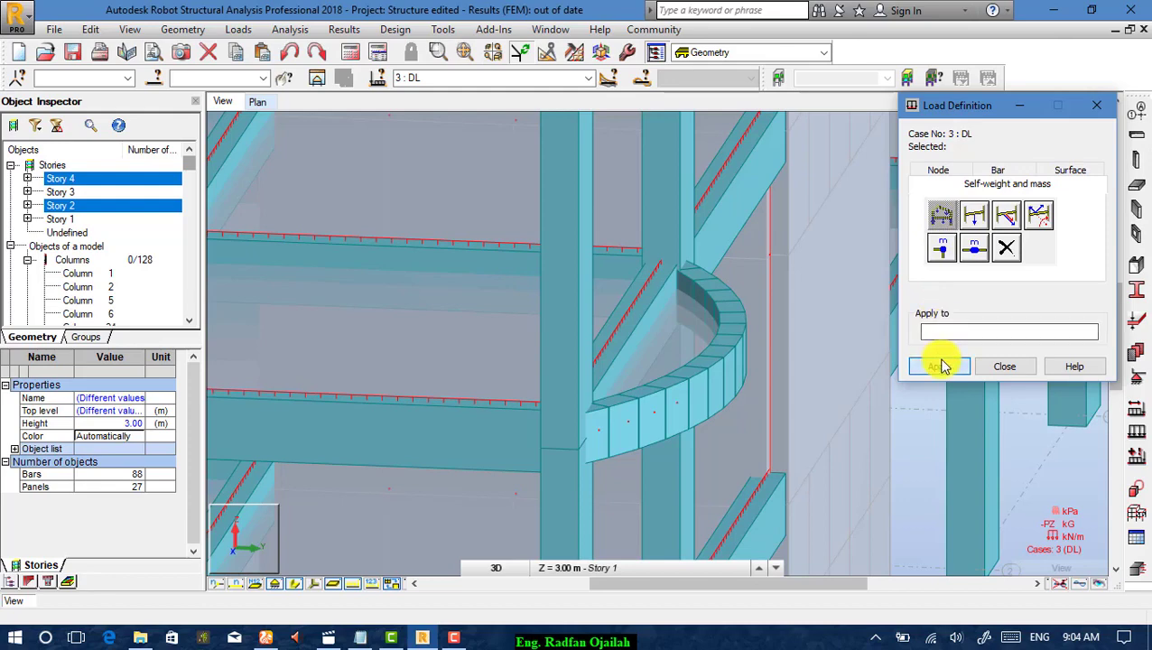
{"action": "left_click", "coordinate": [993, 369]}
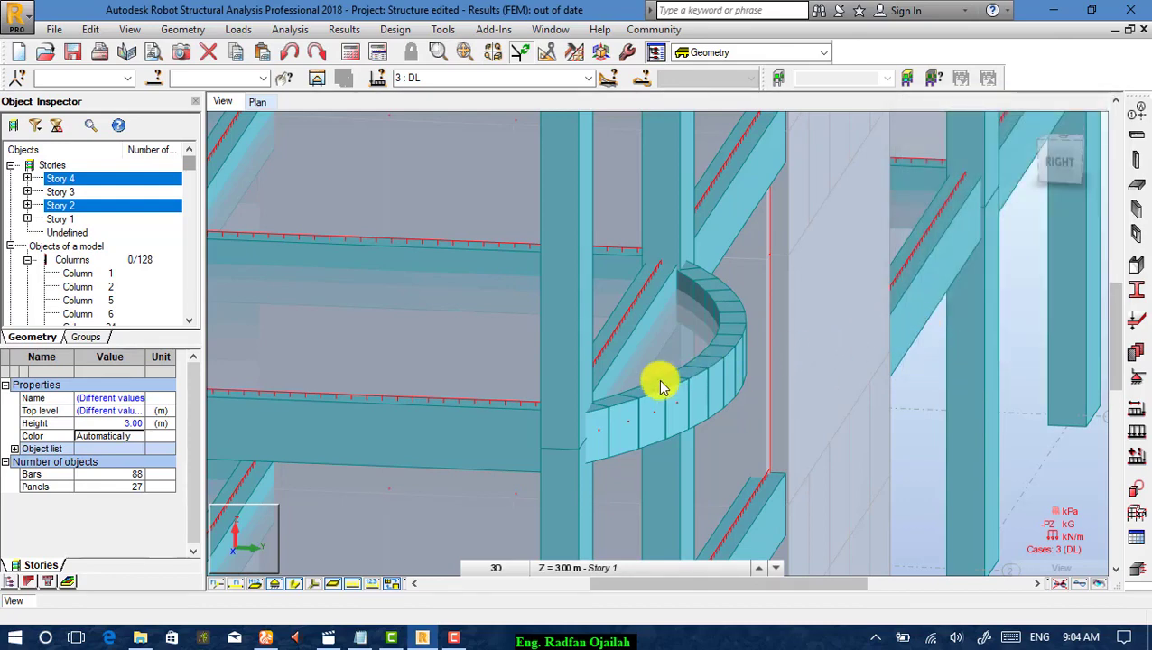
Select a segment of the curved edge beam and all bars sharing its B 8x16 cross-section.
{"action": "scroll", "coordinate": [582, 344], "scroll_direction": "down", "scroll_amount": 5}
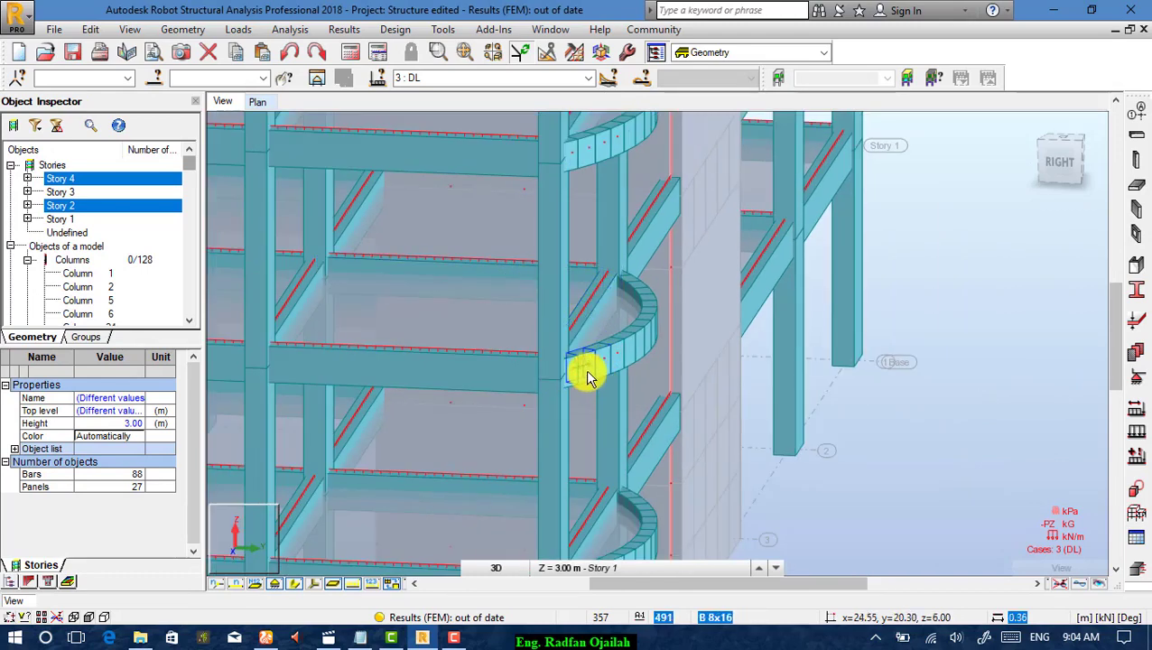
{"action": "left_click", "coordinate": [586, 377]}
{"action": "scroll", "coordinate": [588, 372], "scroll_direction": "up", "scroll_amount": 2}
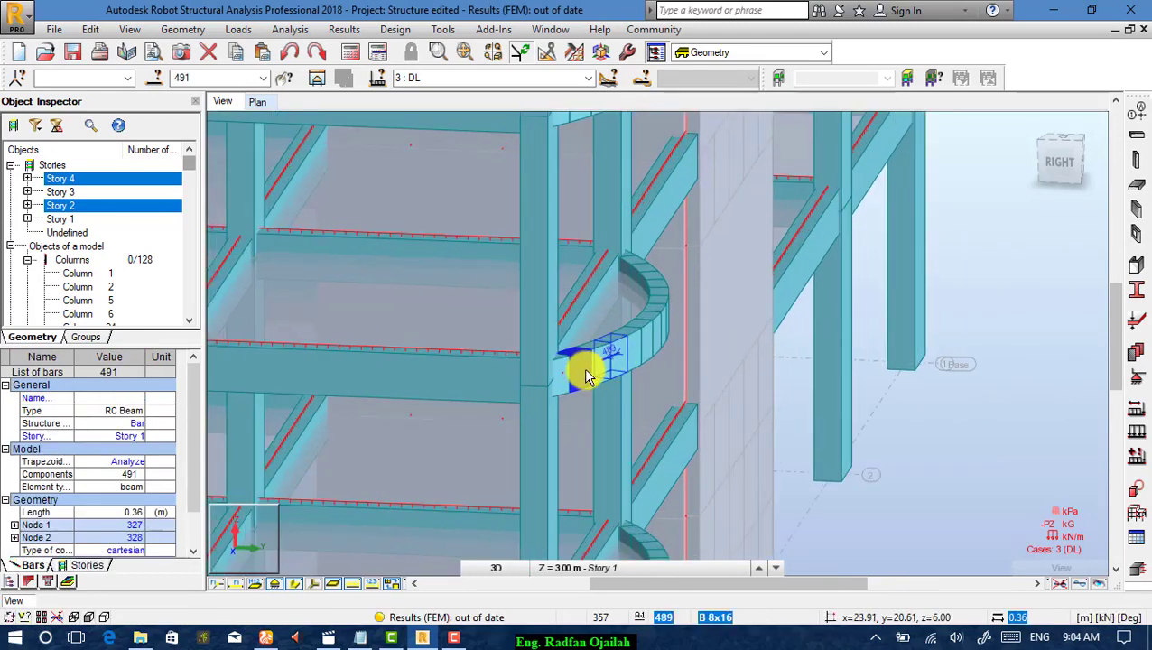
{"action": "scroll", "coordinate": [582, 379], "scroll_direction": "up", "scroll_amount": 1}
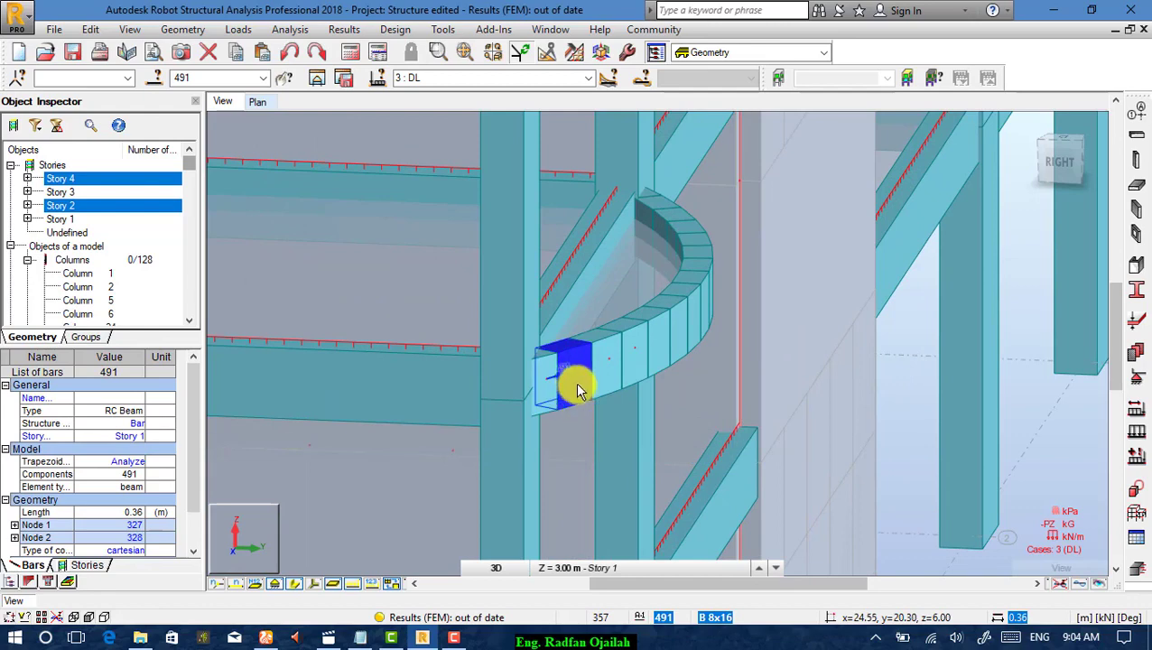
{"action": "right_click", "coordinate": [506, 379]}
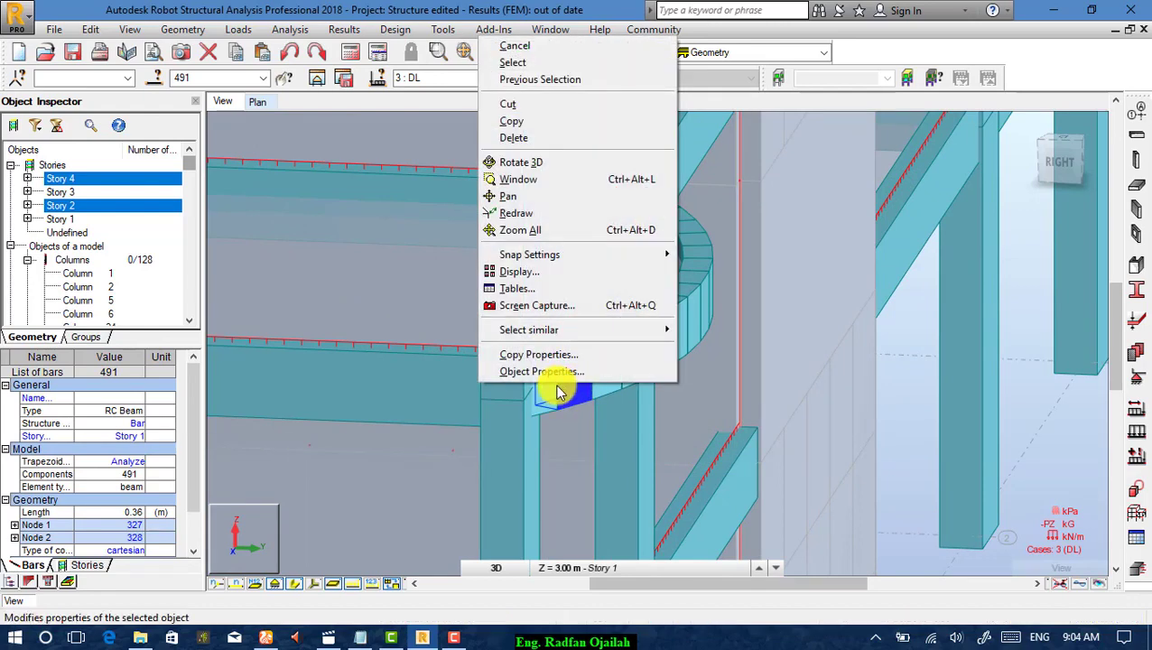
{"action": "mouse_move", "coordinate": [501, 328]}
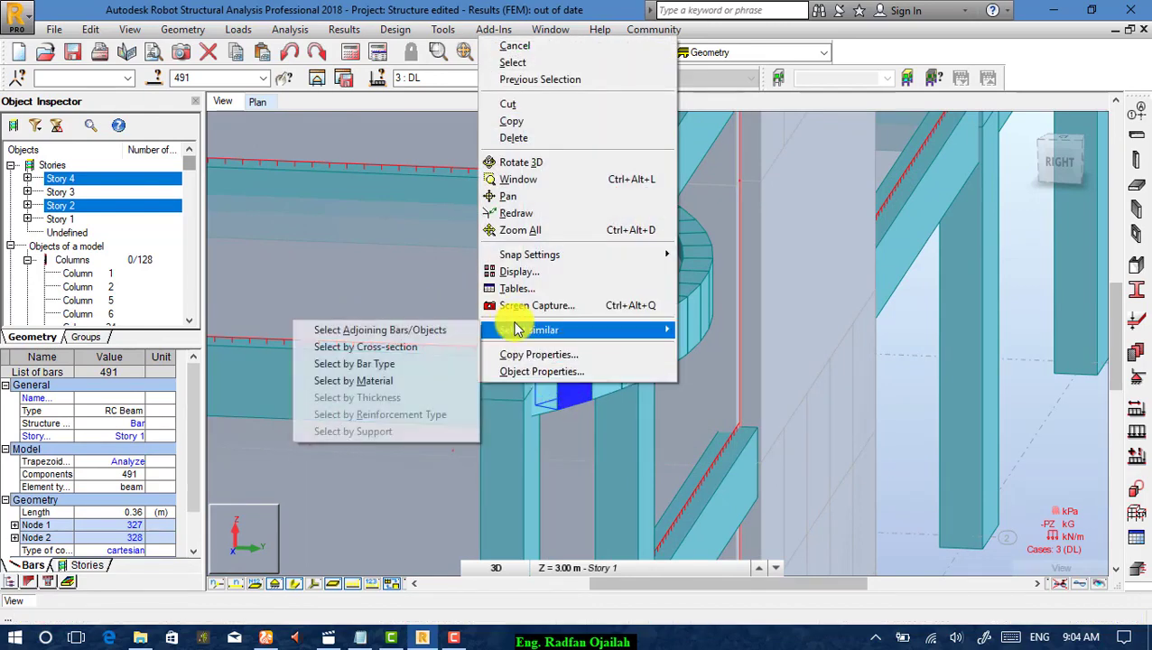
{"action": "left_click", "coordinate": [391, 345]}
{"action": "scroll", "coordinate": [434, 336], "scroll_direction": "down", "scroll_amount": 4}
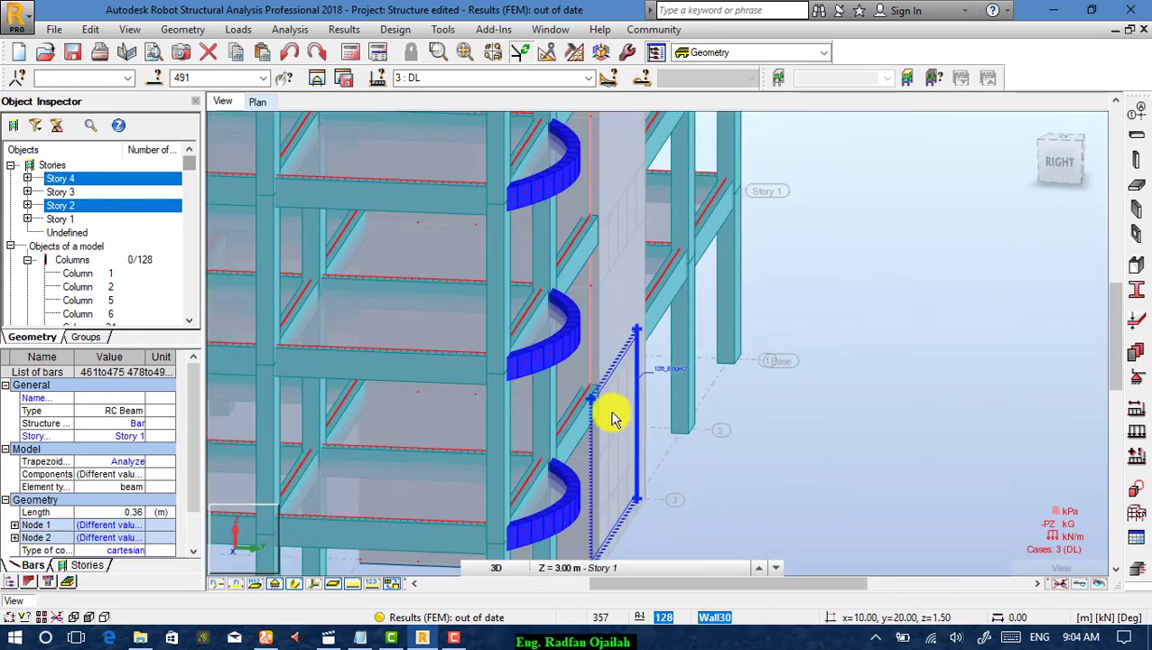
{"action": "left_click", "coordinate": [1136, 433]}
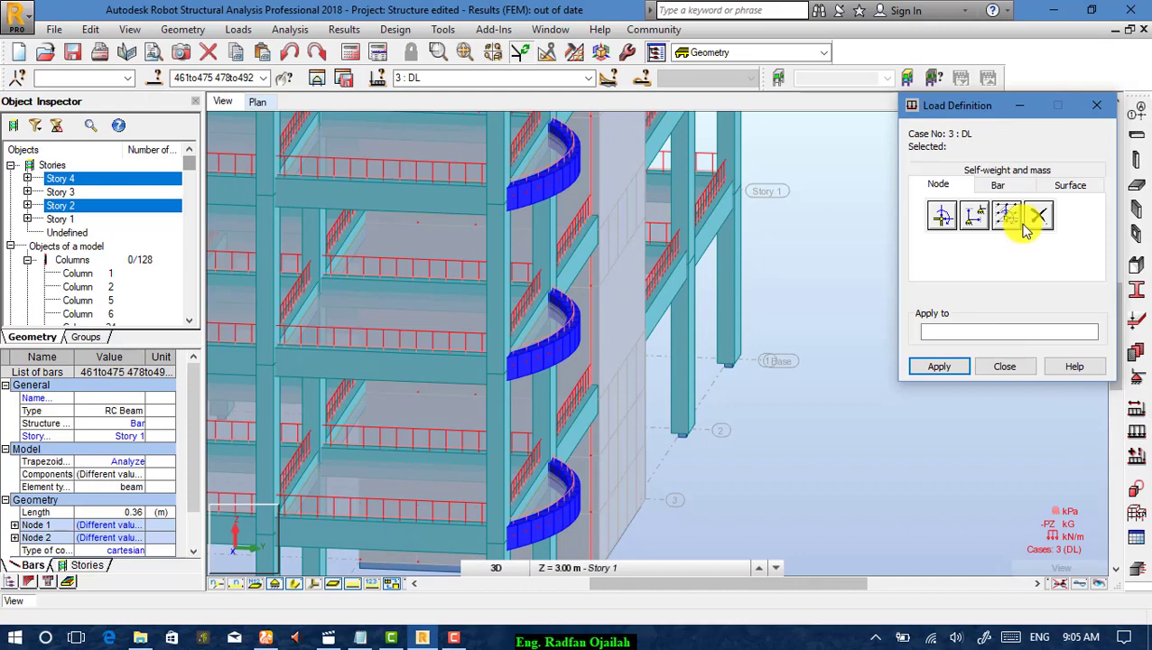
{"action": "left_click", "coordinate": [997, 185]}
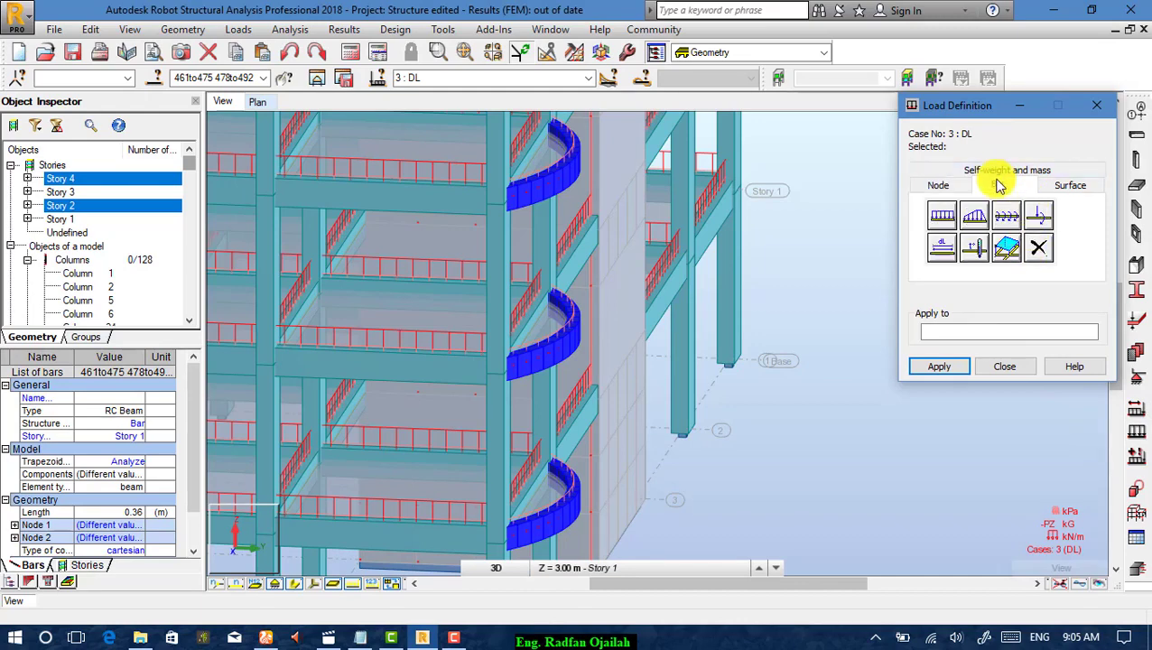
{"action": "left_click", "coordinate": [946, 217]}
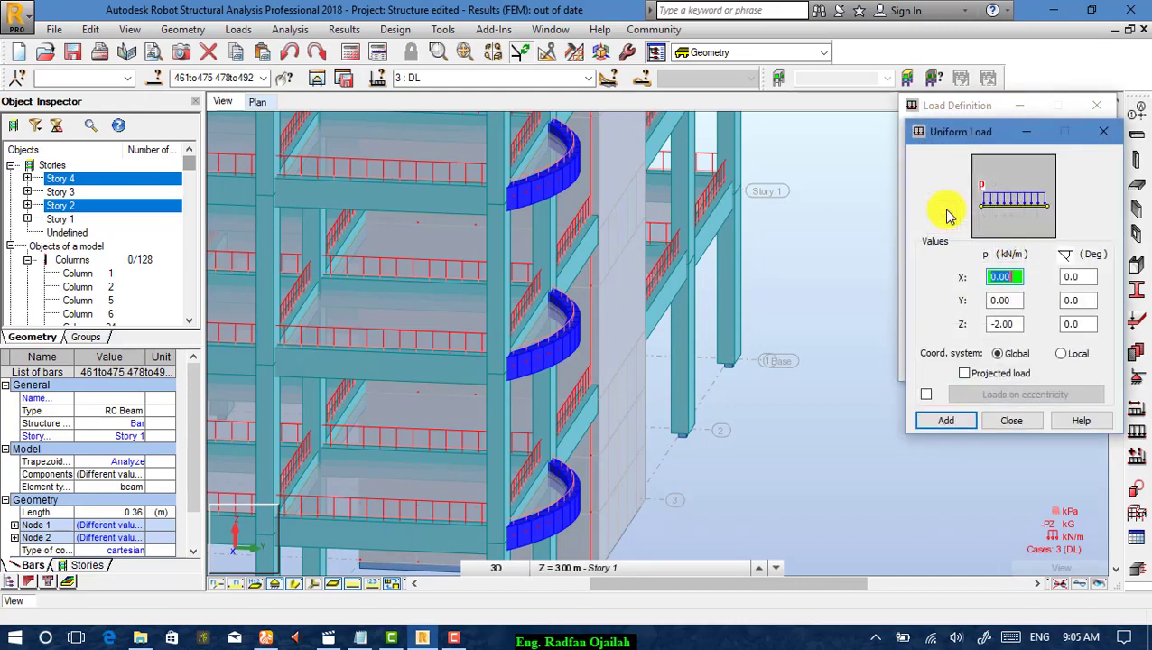
{"action": "double_click", "coordinate": [1001, 325]}
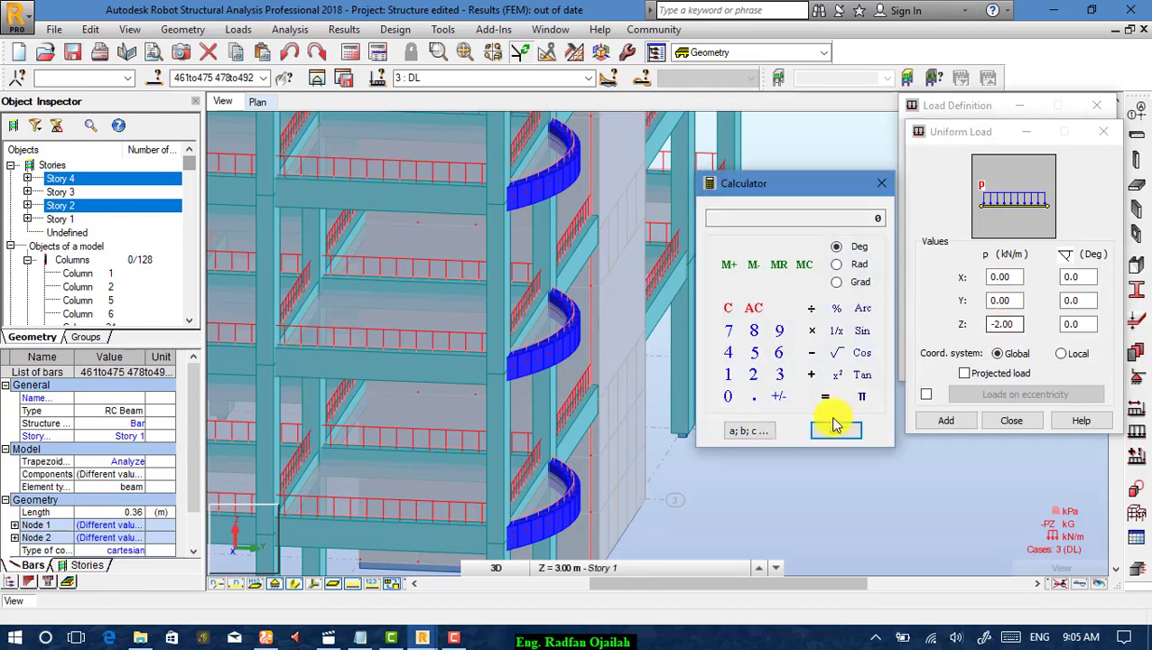
{"action": "left_click", "coordinate": [881, 184]}
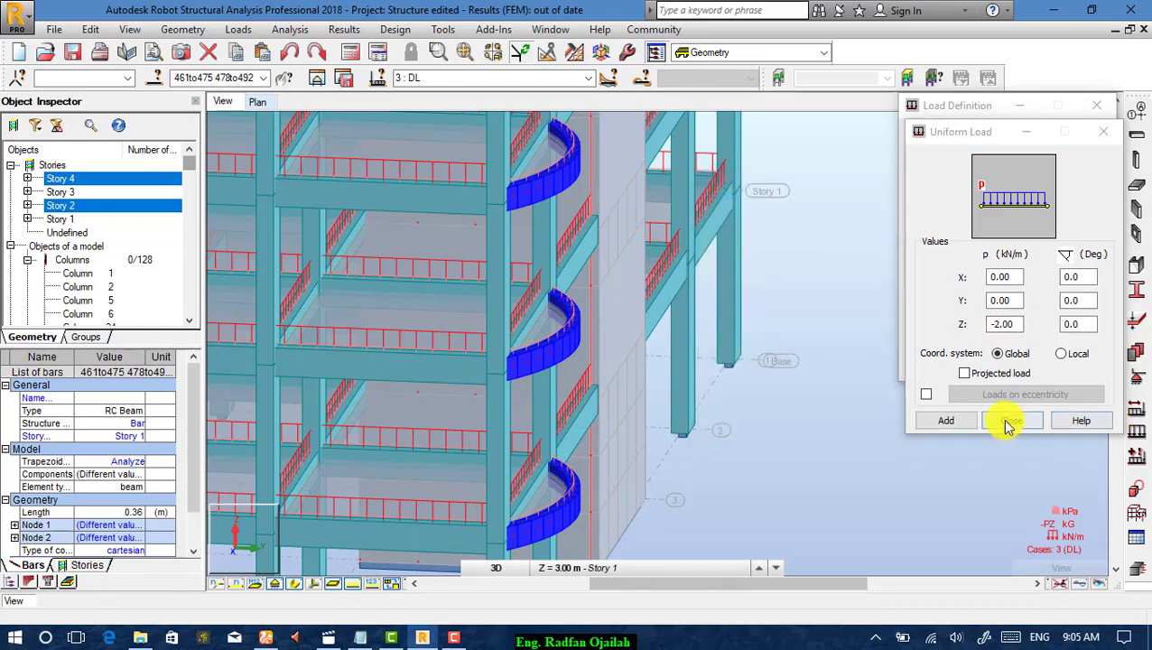
{"action": "left_click", "coordinate": [934, 423]}
{"action": "left_click", "coordinate": [1020, 421]}
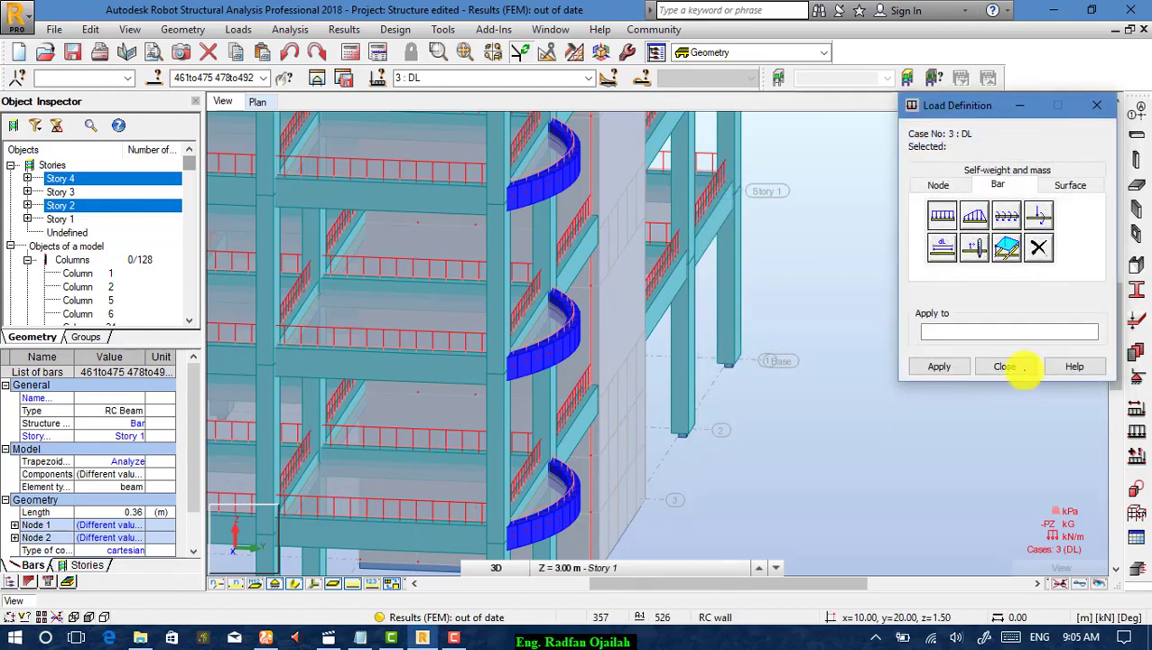
{"action": "left_click", "coordinate": [1004, 366]}
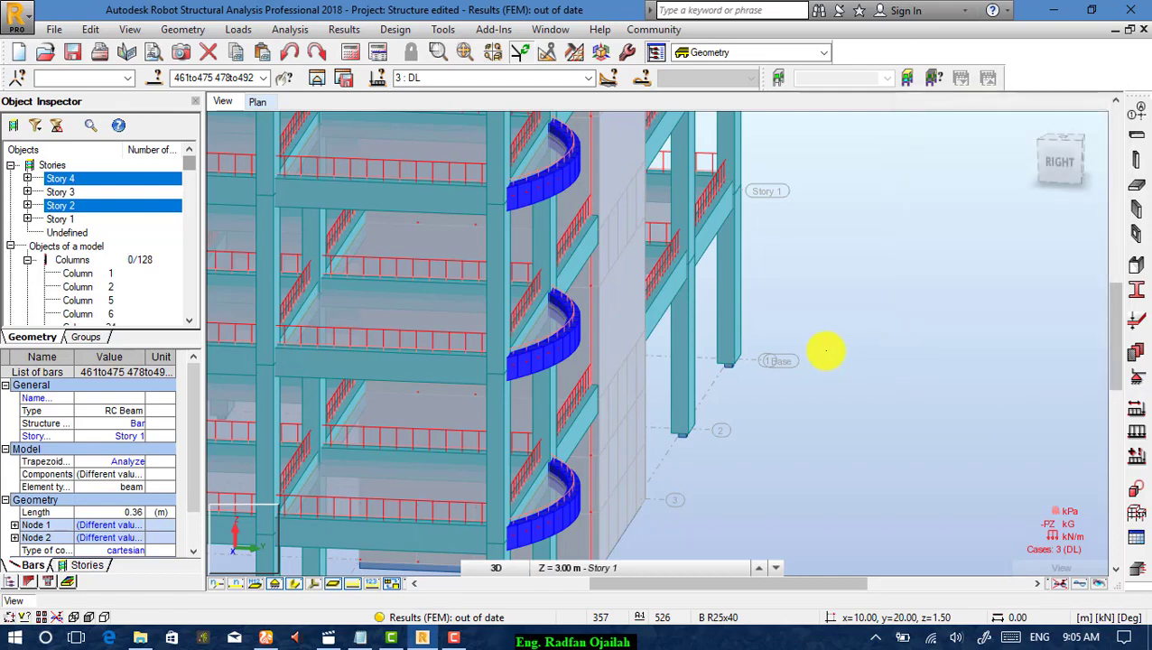
Clear the selection and examine the DL loads on the beams and curved edges around the whole building.
{"action": "scroll", "coordinate": [827, 348], "scroll_direction": "down", "scroll_amount": 1}
{"action": "scroll", "coordinate": [835, 349], "scroll_direction": "down", "scroll_amount": 1}
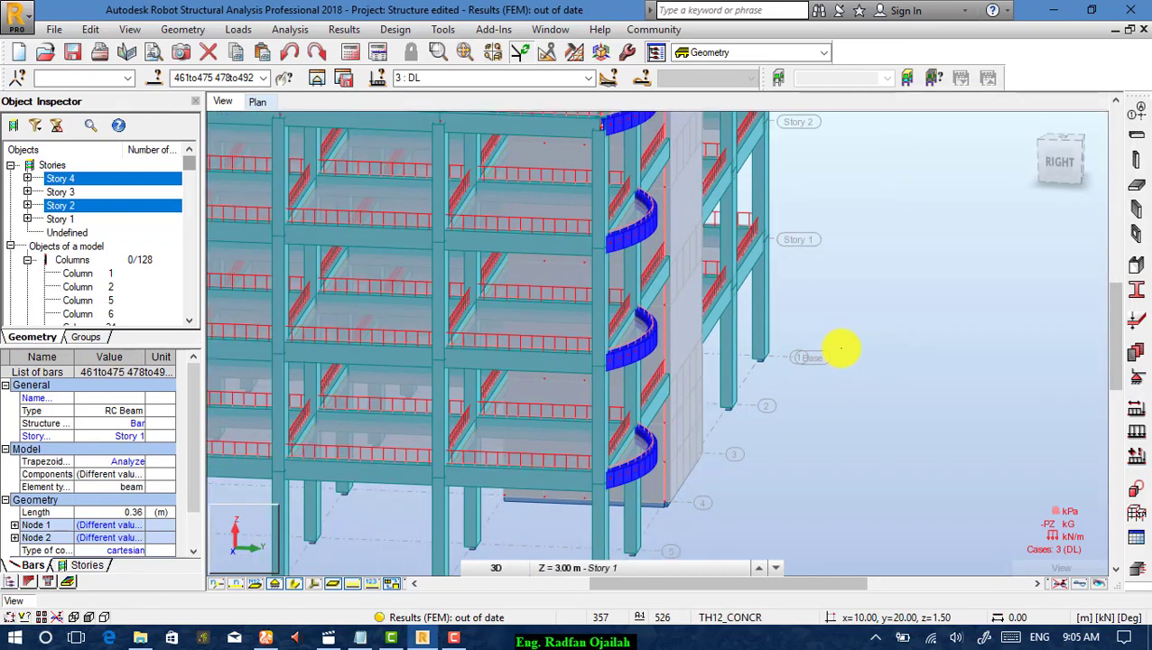
{"action": "left_click", "coordinate": [921, 432]}
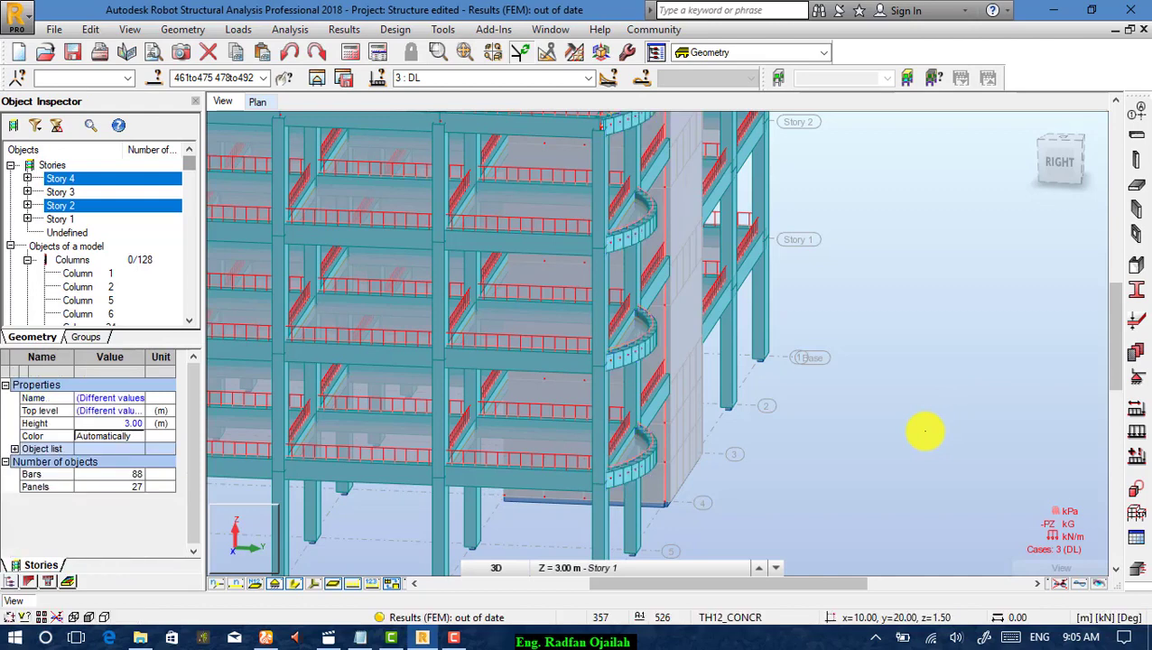
{"action": "scroll", "coordinate": [960, 392], "scroll_direction": "down", "scroll_amount": 1}
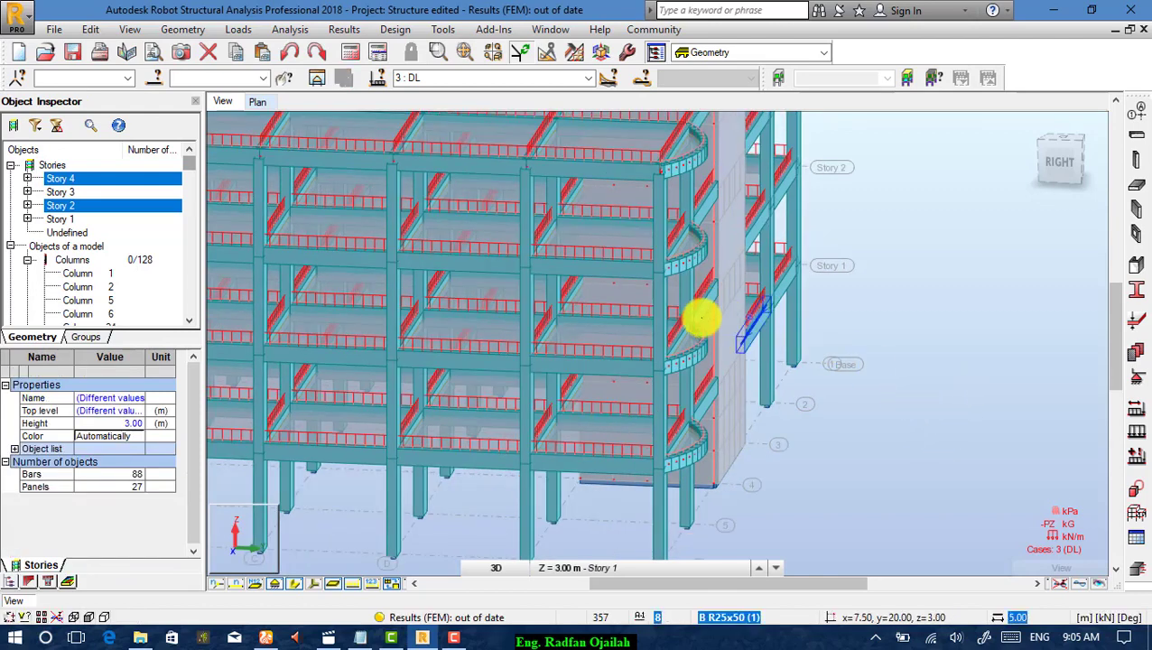
{"action": "scroll", "coordinate": [728, 380], "scroll_direction": "up", "scroll_amount": 2}
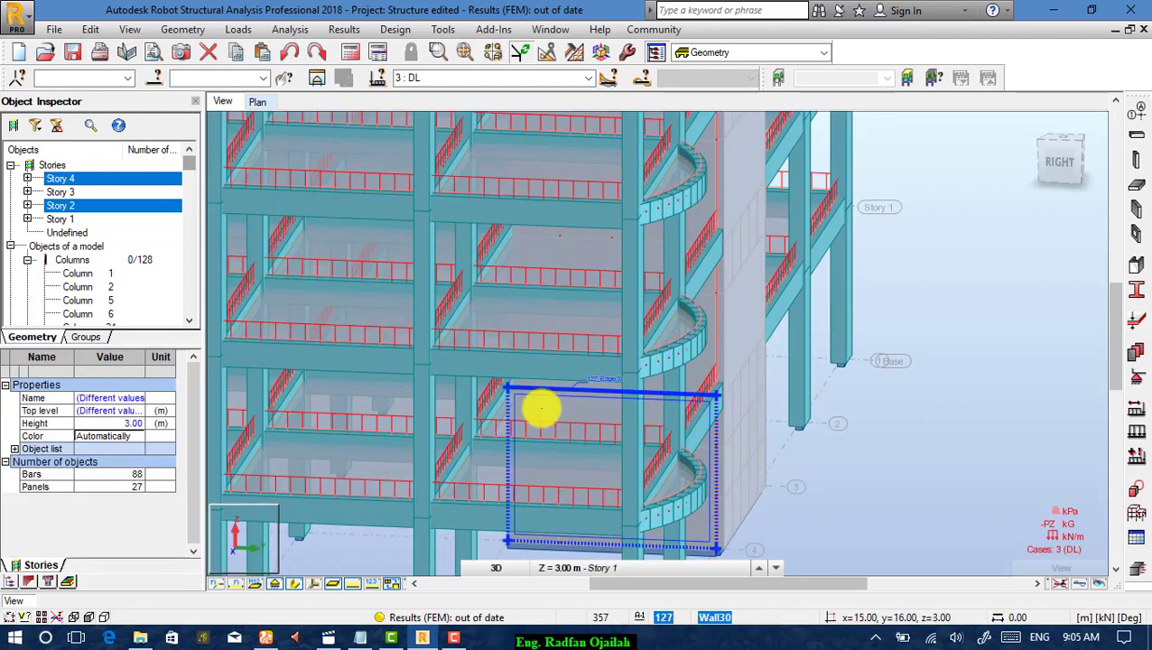
{"action": "scroll", "coordinate": [519, 391], "scroll_direction": "down", "scroll_amount": 2}
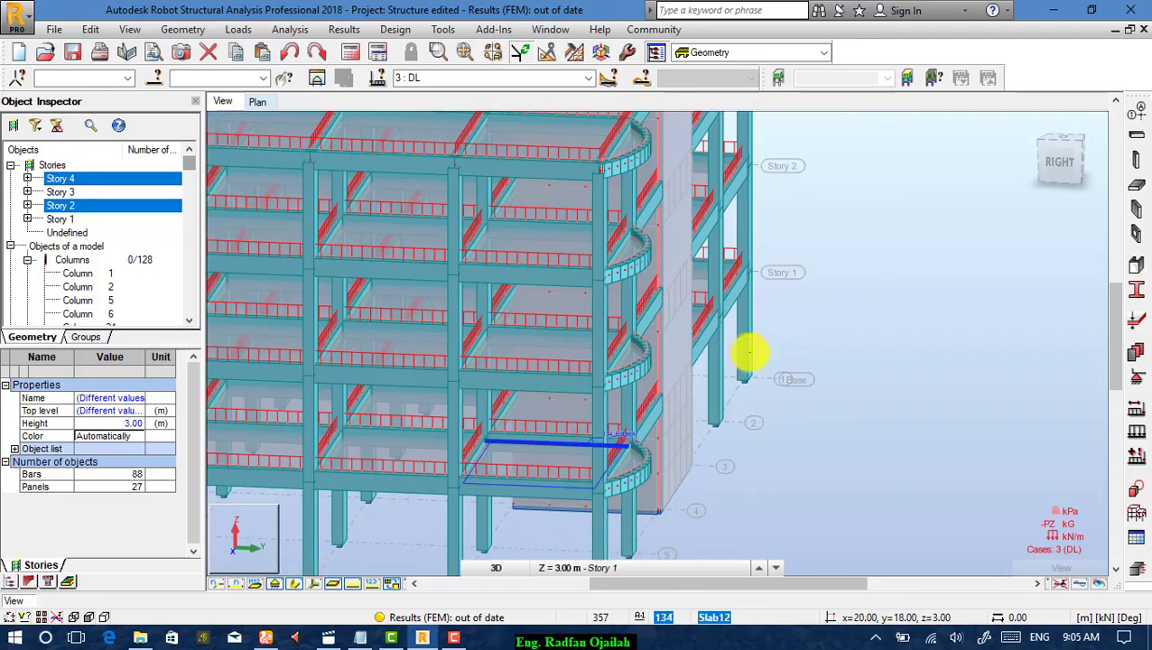
{"action": "right_click", "coordinate": [636, 278]}
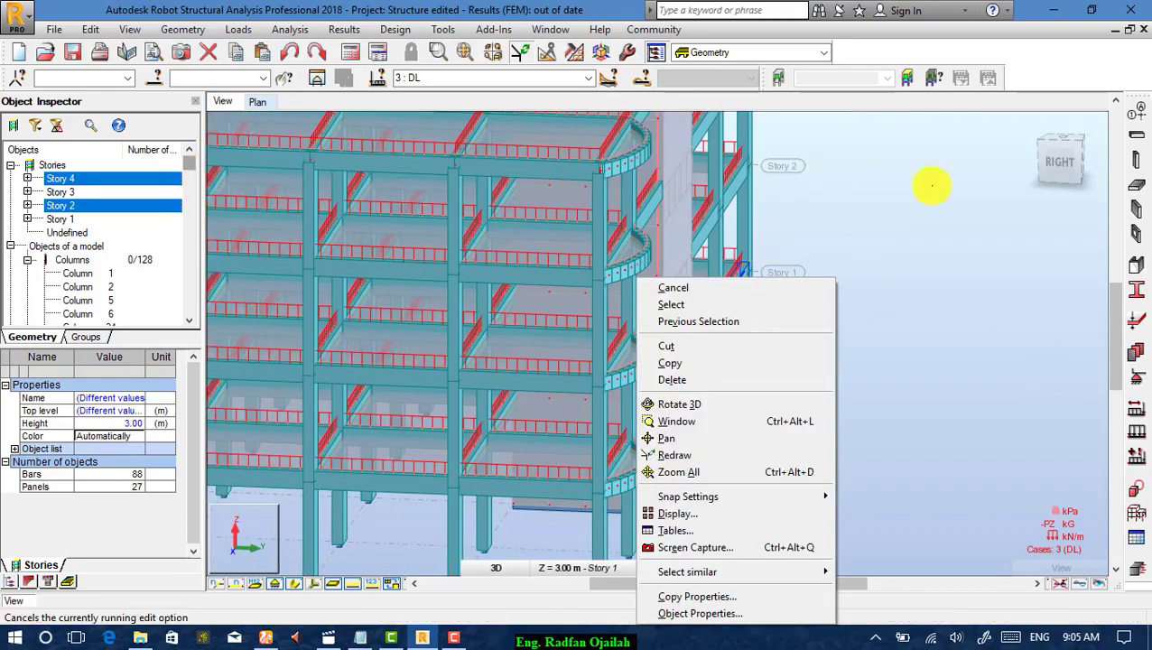
{"action": "left_click", "coordinate": [1017, 179]}
{"action": "left_click", "coordinate": [1025, 126]}
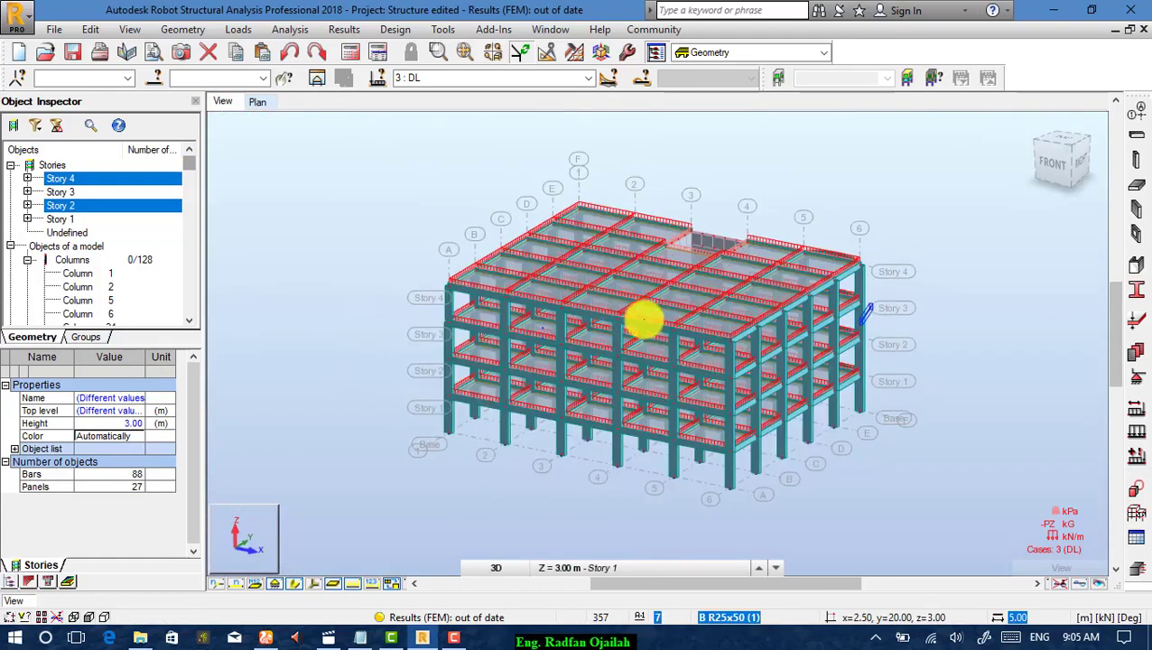
Select the Story 4 corner floor slab beside the curved edge beam and all panels of the same thickness.
{"action": "scroll", "coordinate": [695, 328], "scroll_direction": "up", "scroll_amount": 3}
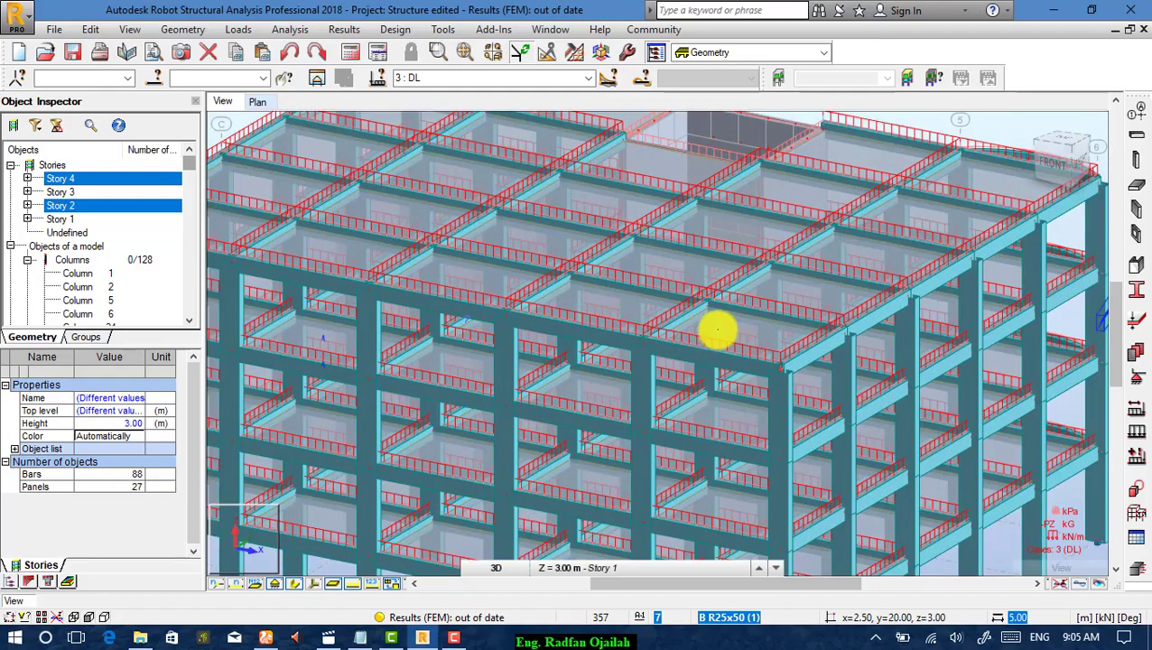
{"action": "scroll", "coordinate": [728, 329], "scroll_direction": "up", "scroll_amount": 3}
{"action": "left_click", "coordinate": [791, 249]}
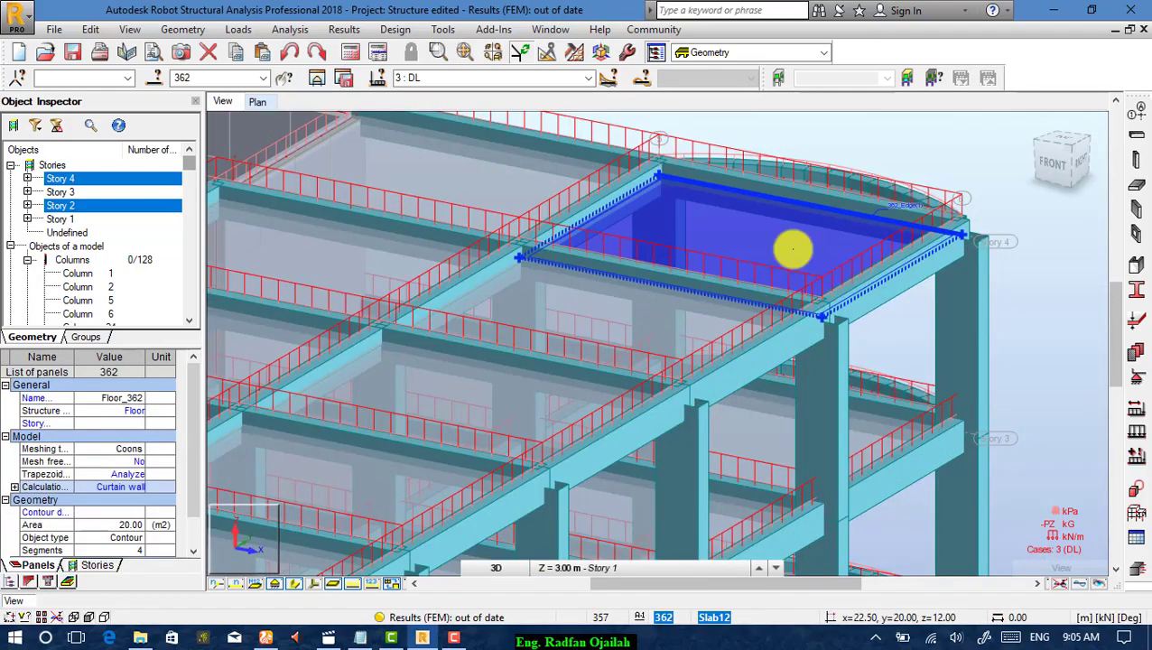
{"action": "right_click", "coordinate": [792, 250]}
{"action": "mouse_move", "coordinate": [700, 544]}
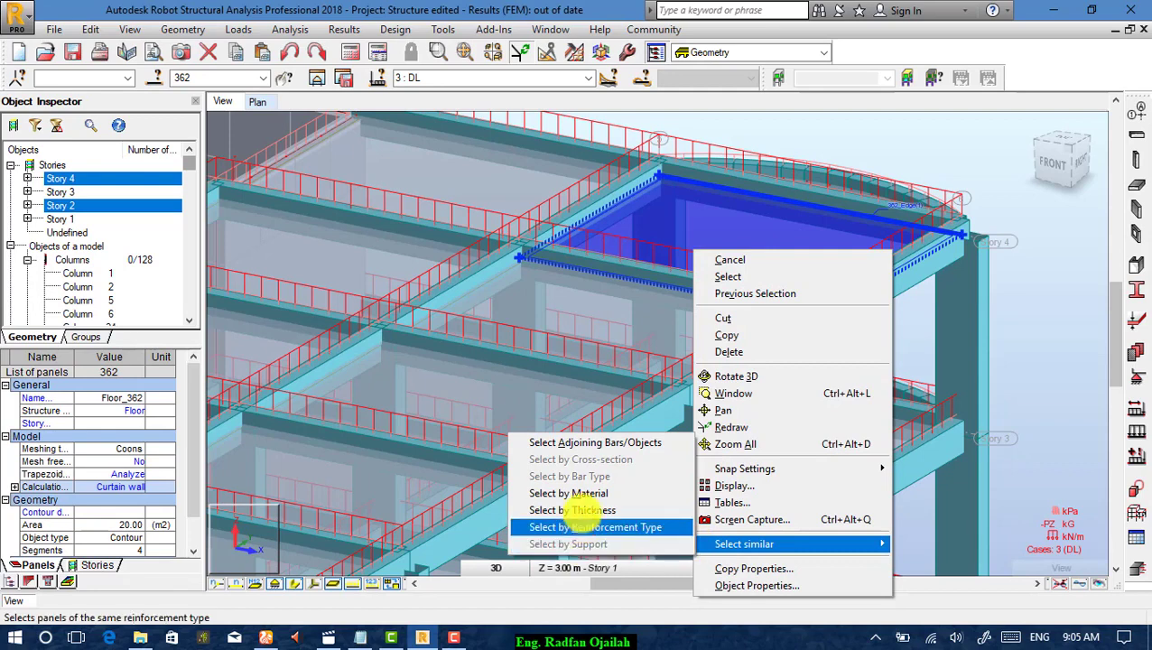
{"action": "left_click", "coordinate": [553, 510]}
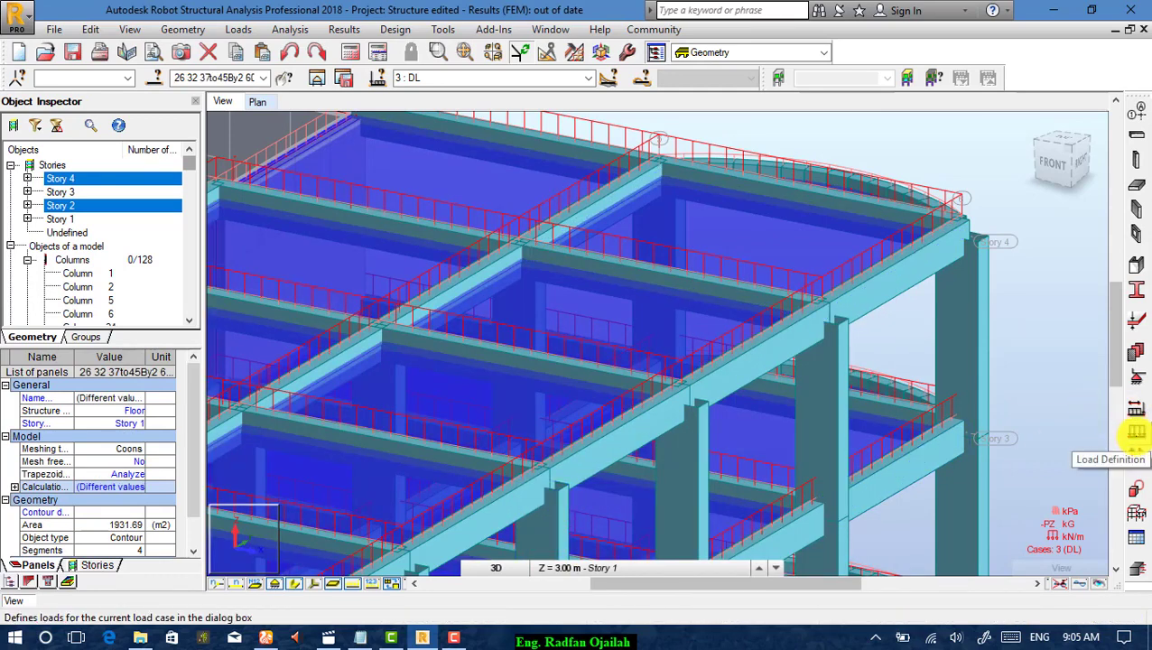
Apply a uniform planar surface load of -3.00 kPa in global Z to the selected floor slabs in the LL case.
{"action": "left_click", "coordinate": [1136, 428]}
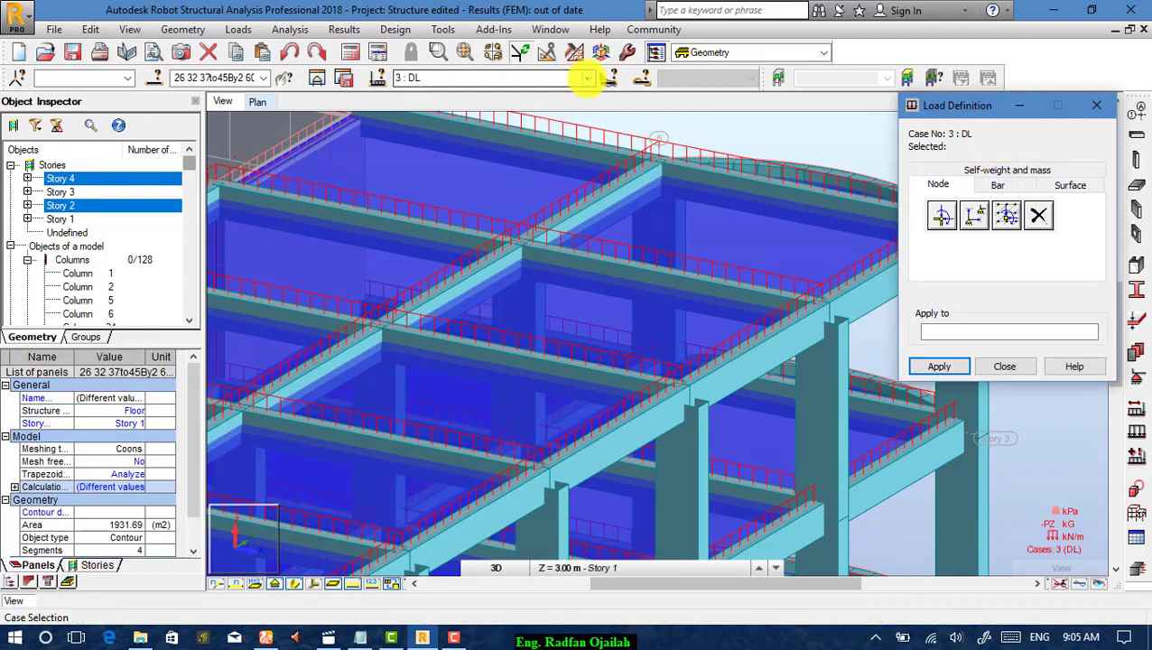
{"action": "left_click", "coordinate": [587, 78]}
{"action": "left_click", "coordinate": [533, 94]}
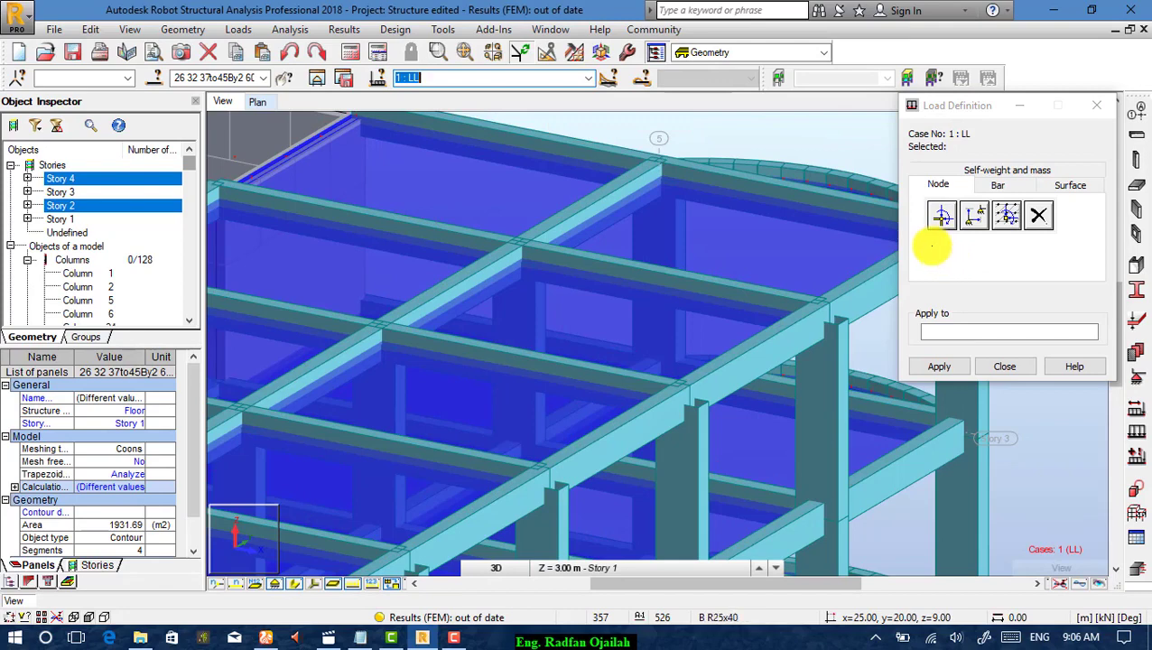
{"action": "left_click", "coordinate": [1002, 182]}
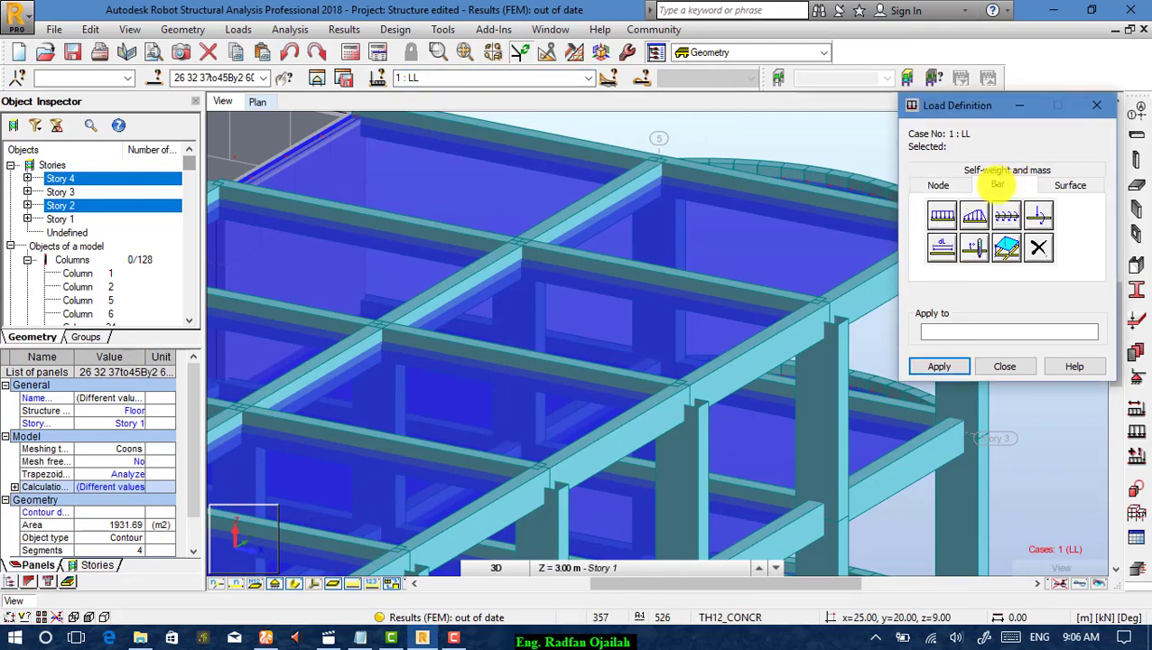
{"action": "left_click", "coordinate": [1090, 180]}
{"action": "left_click", "coordinate": [942, 214]}
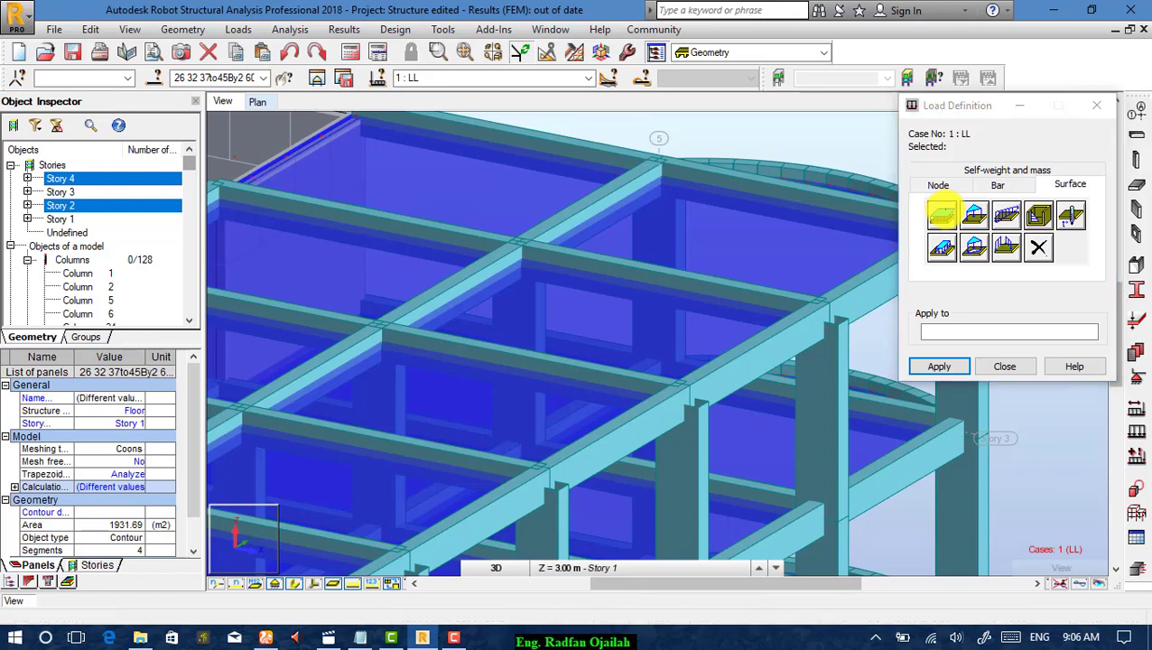
{"action": "left_click", "coordinate": [1013, 322]}
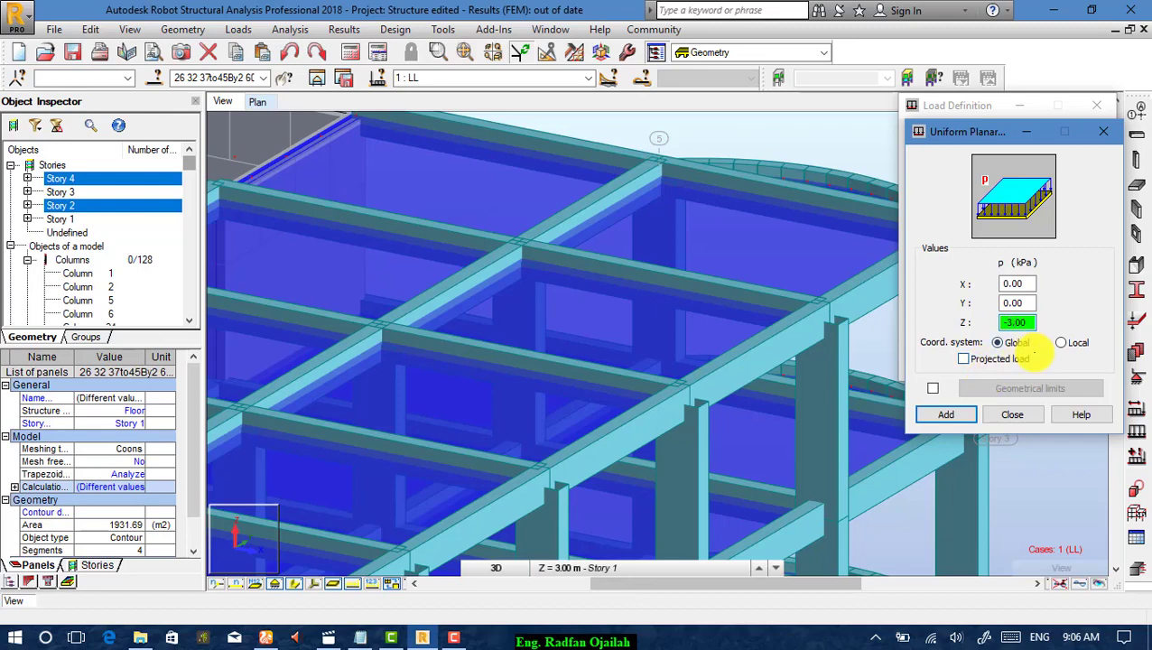
{"action": "left_click", "coordinate": [945, 413]}
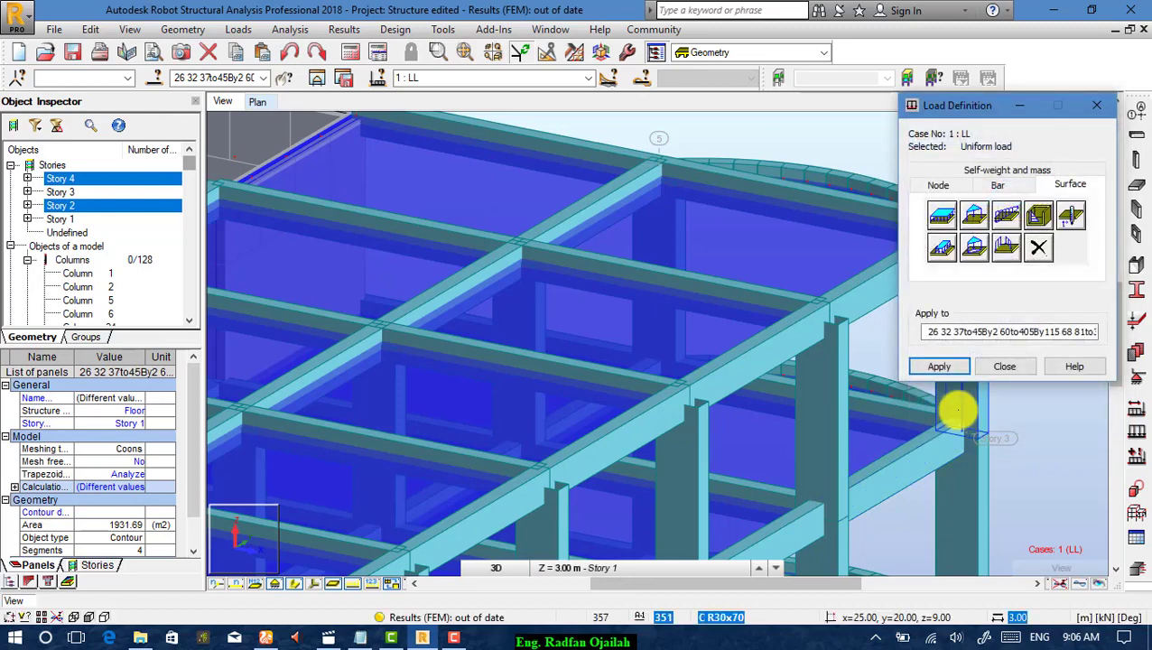
{"action": "left_click", "coordinate": [957, 367]}
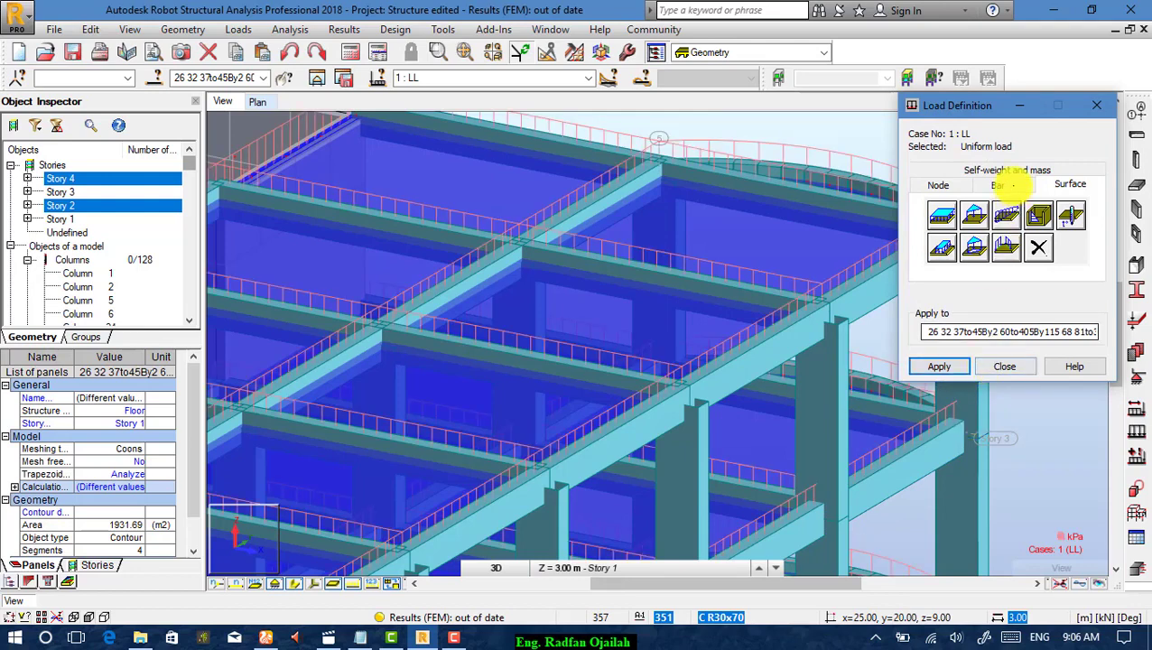
Add the whole-structure self-weight load to the LL case and close the load definition.
{"action": "left_click", "coordinate": [1009, 184]}
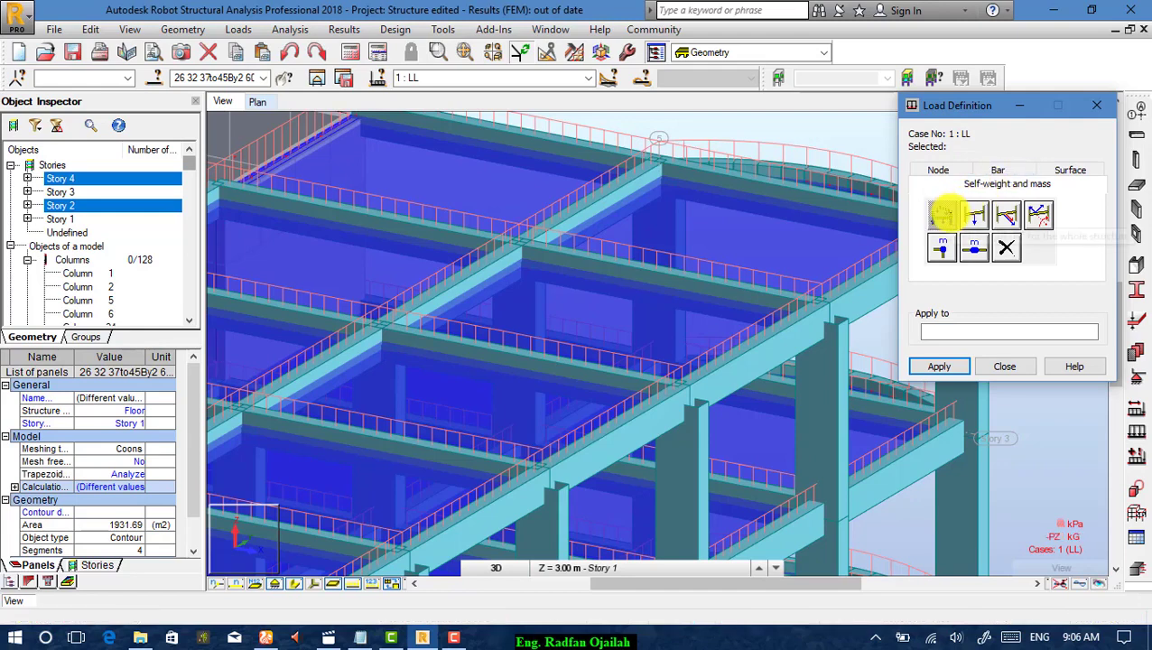
{"action": "left_click", "coordinate": [943, 214]}
{"action": "left_click", "coordinate": [991, 365]}
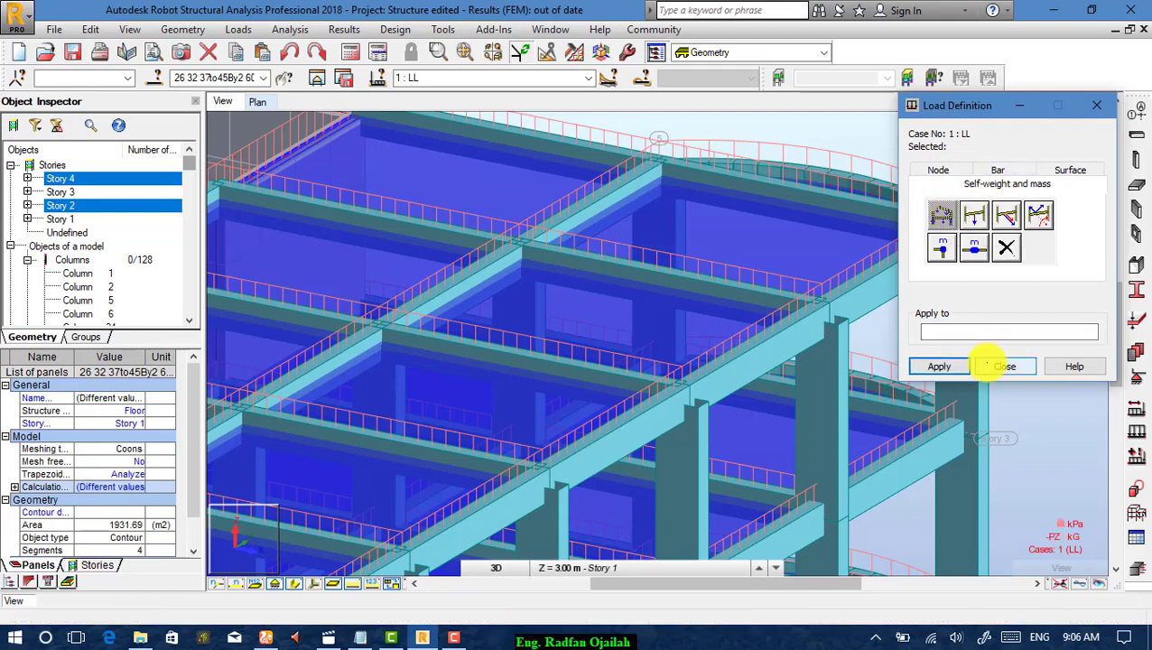
{"action": "left_click", "coordinate": [939, 368]}
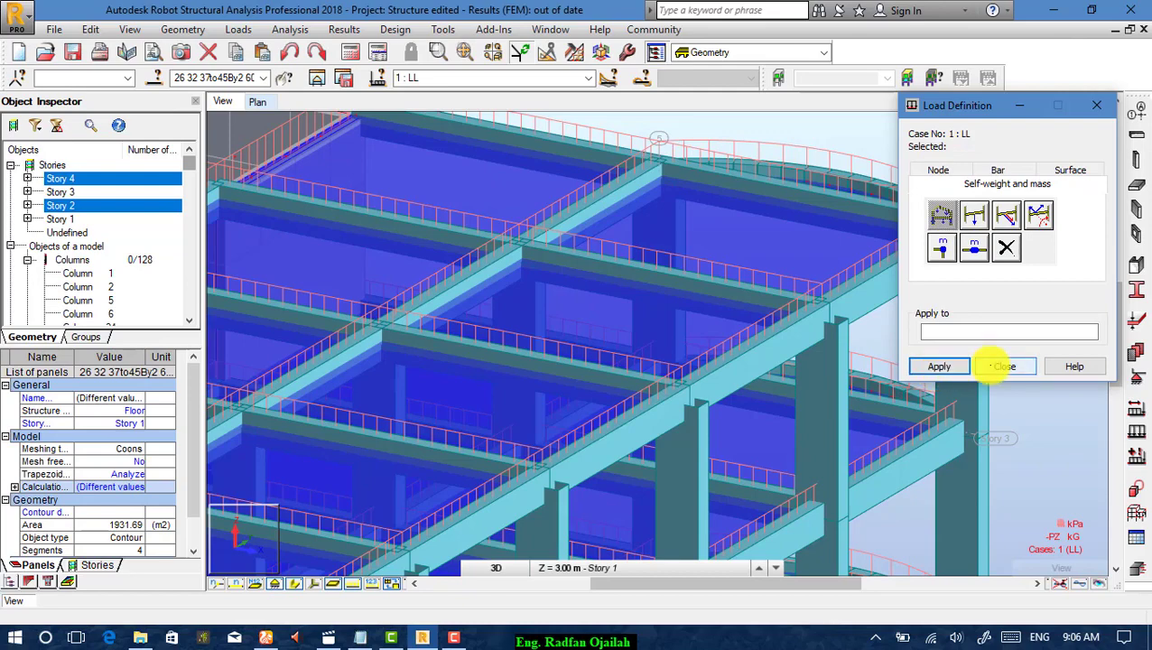
{"action": "left_click", "coordinate": [997, 367]}
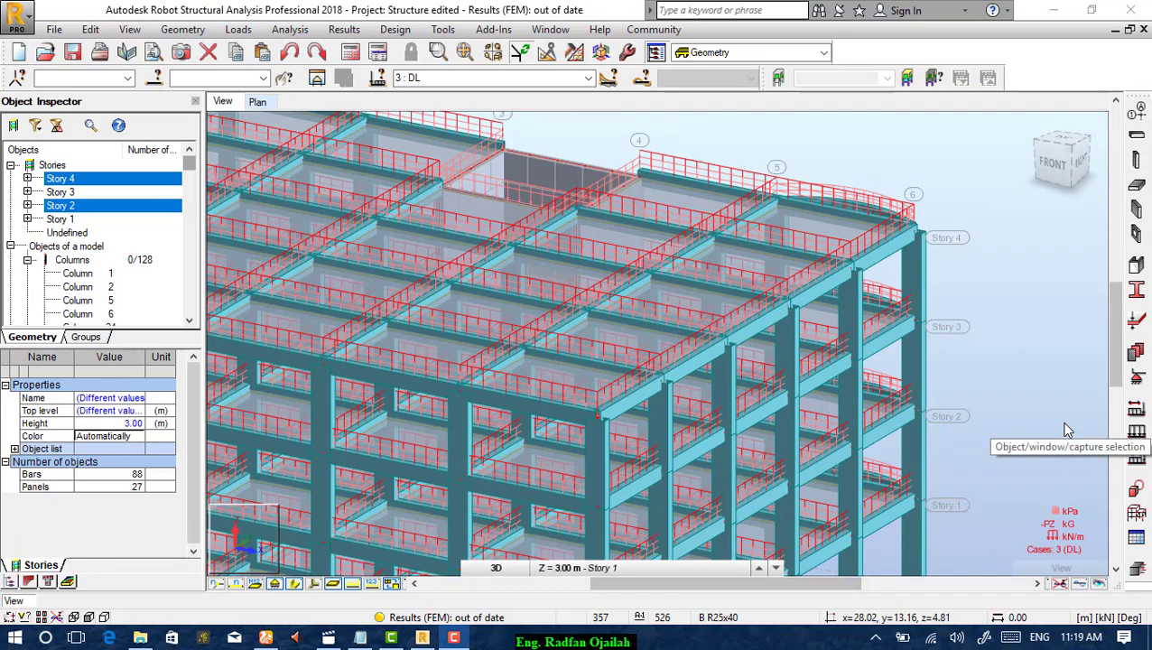
{"action": "left_click", "coordinate": [1118, 452]}
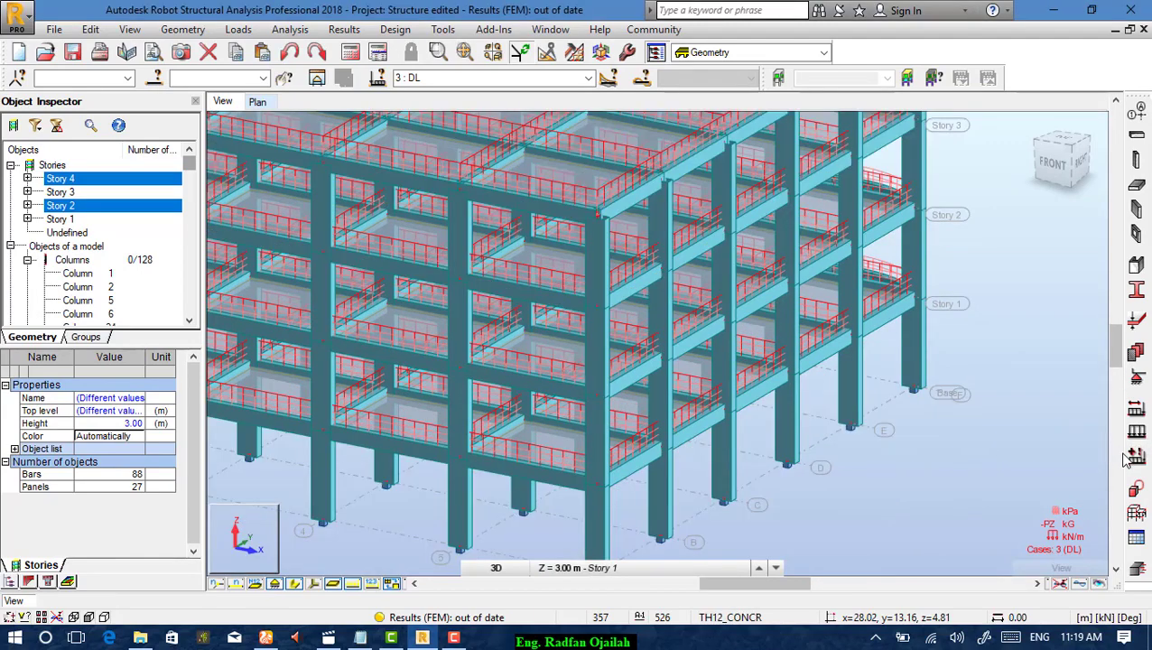
{"action": "left_click", "coordinate": [1138, 459]}
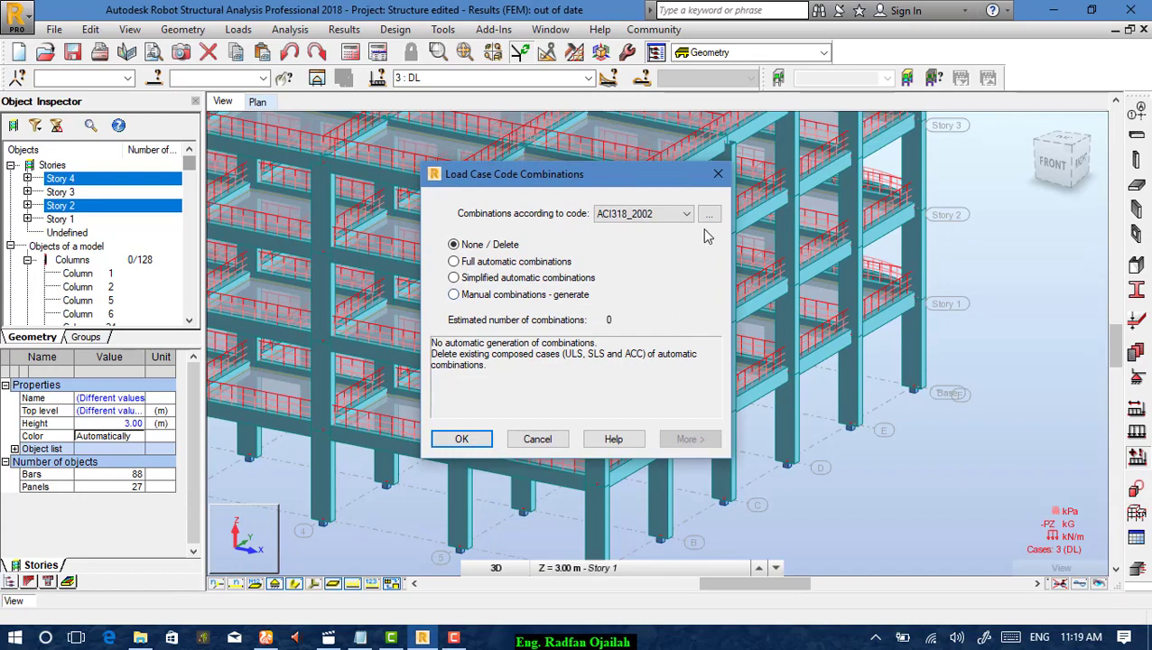
{"action": "left_click", "coordinate": [655, 214]}
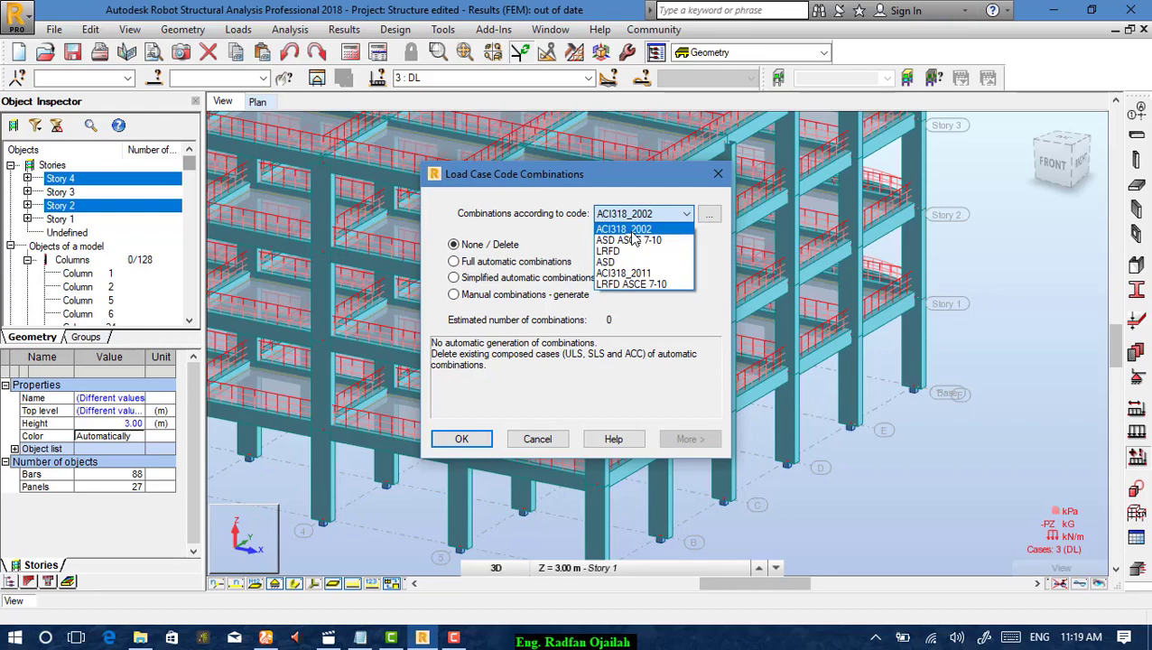
{"action": "left_click", "coordinate": [629, 229]}
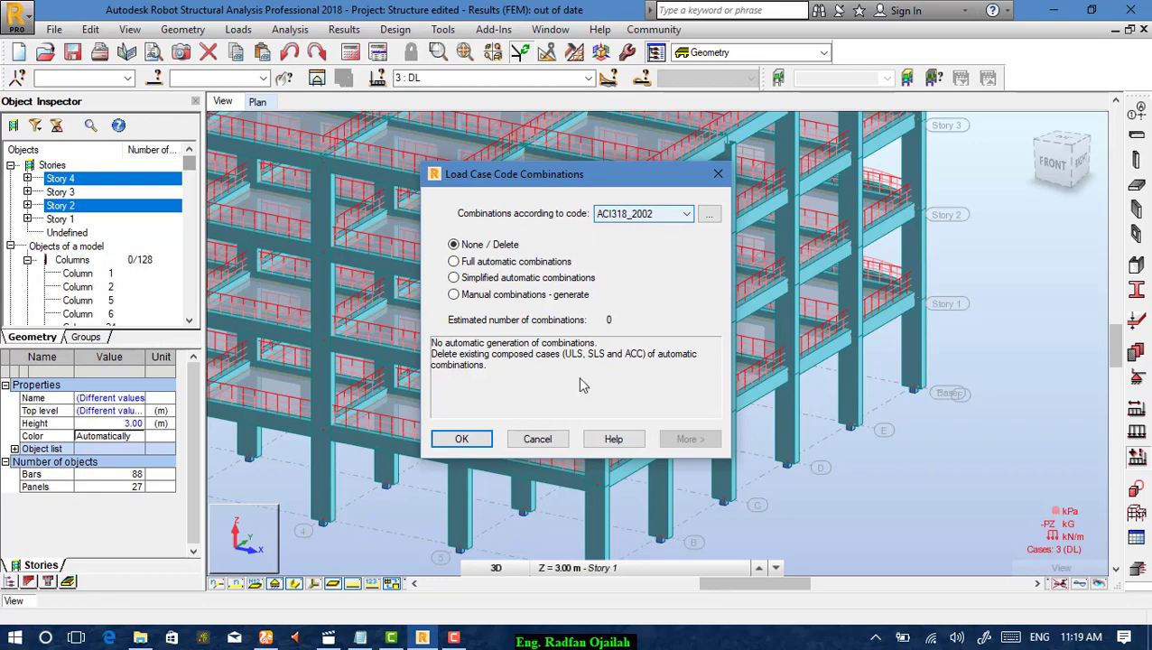
{"action": "left_click", "coordinate": [537, 439]}
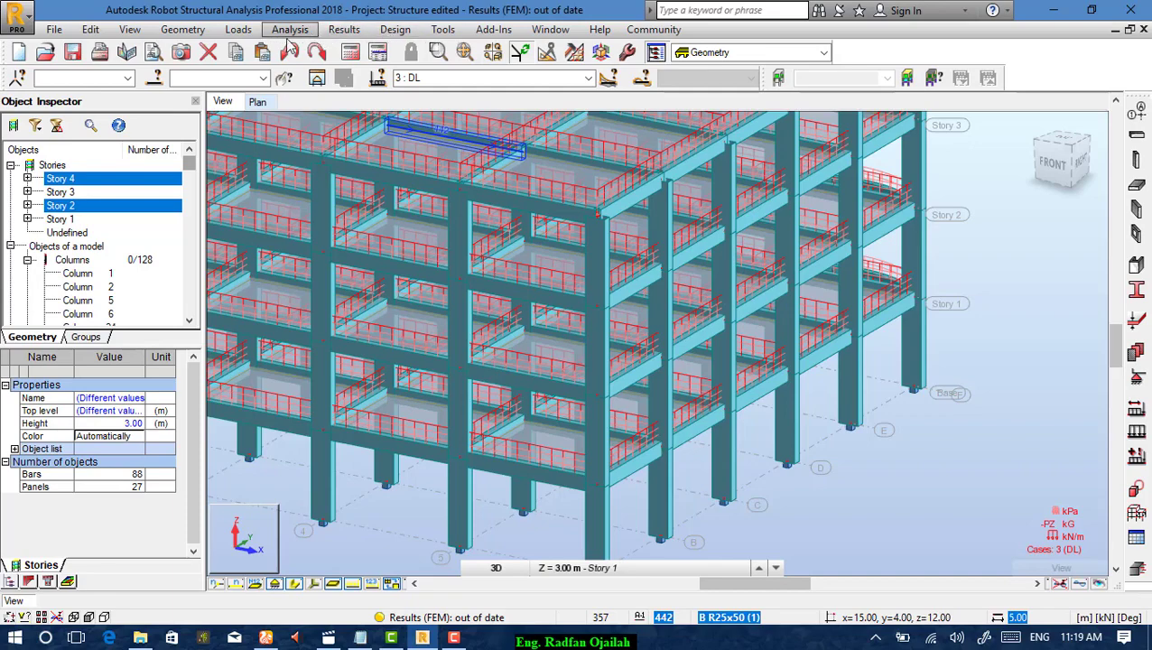
Create manual load combination number 4 with type ULS and the name ULS.
{"action": "left_click", "coordinate": [239, 29]}
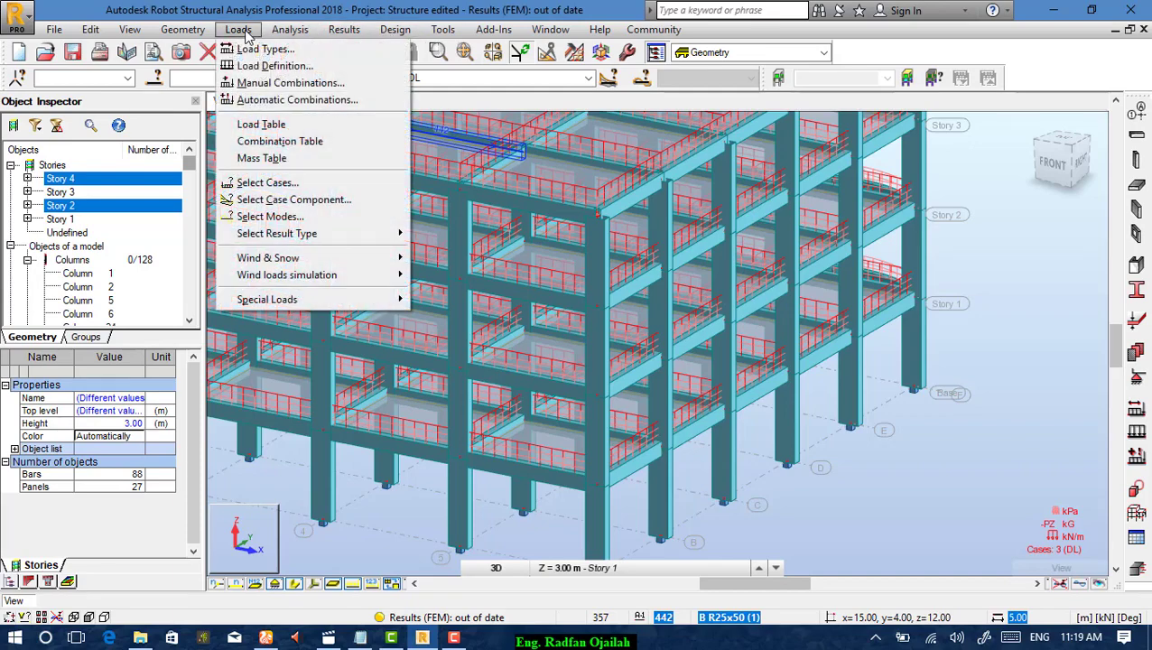
{"action": "left_click", "coordinate": [275, 80]}
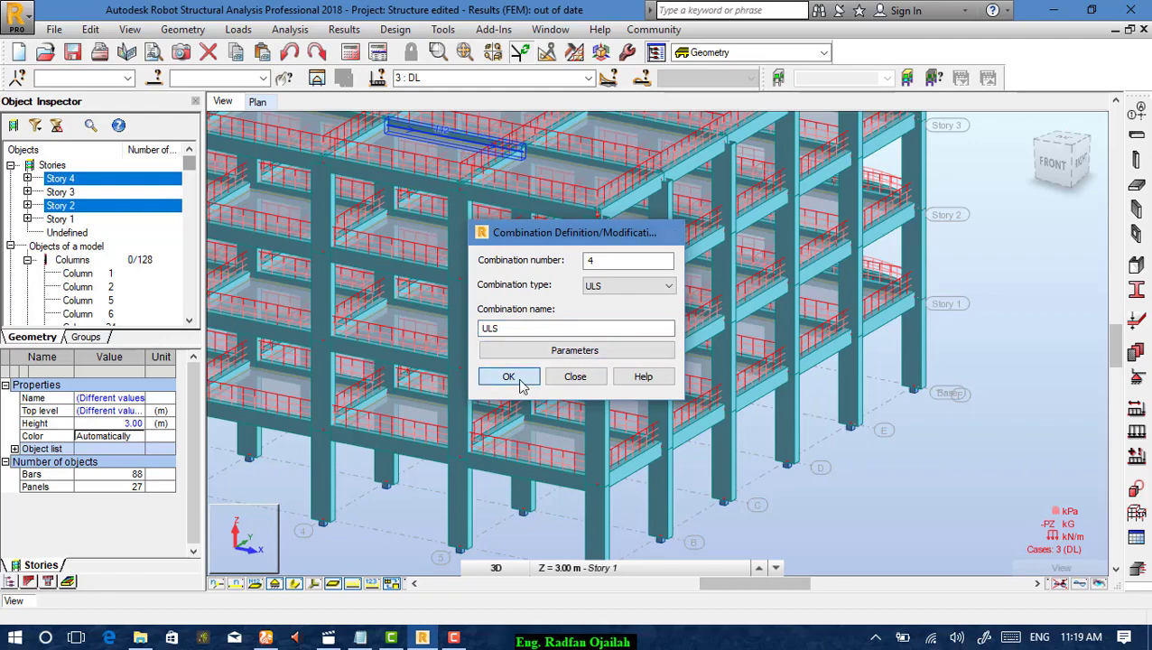
{"action": "left_click", "coordinate": [508, 377]}
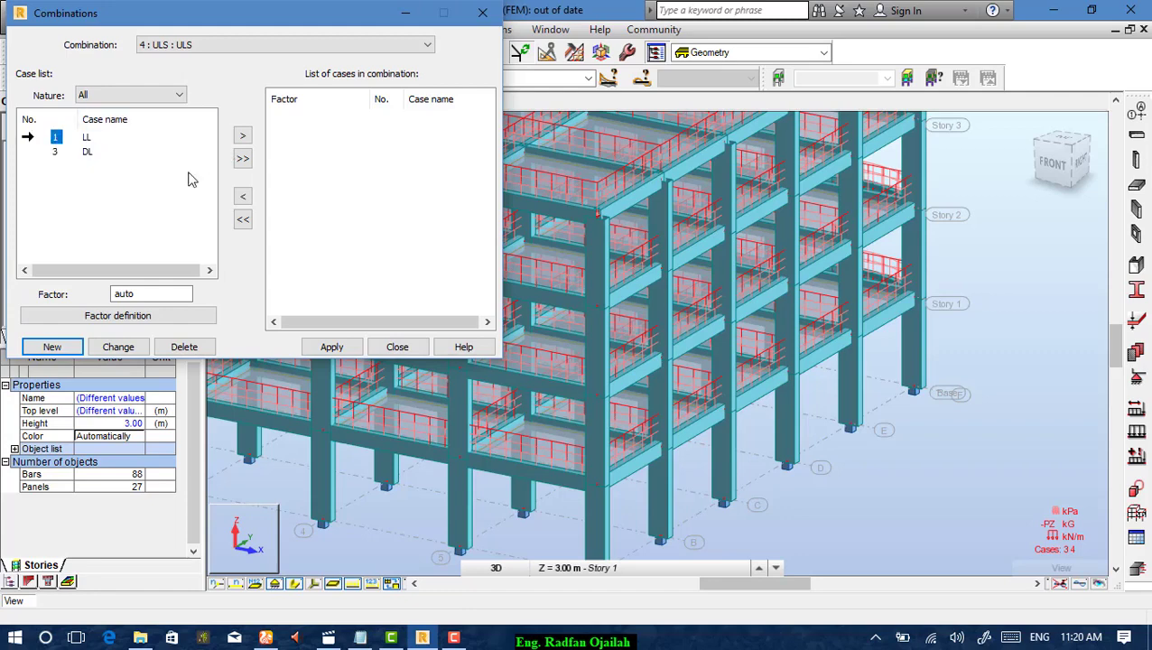
Add LL with factor 1.6 and DL with factor 1.2 to the ULS combination.
{"action": "double_click", "coordinate": [140, 293]}
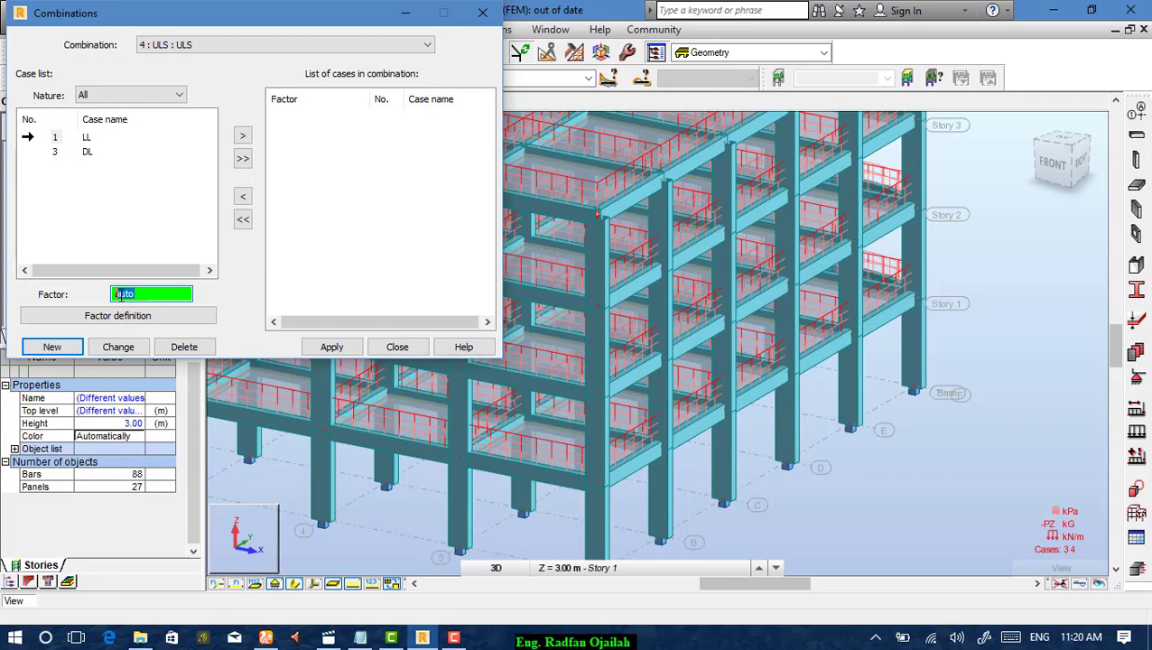
{"action": "left_click", "coordinate": [242, 137]}
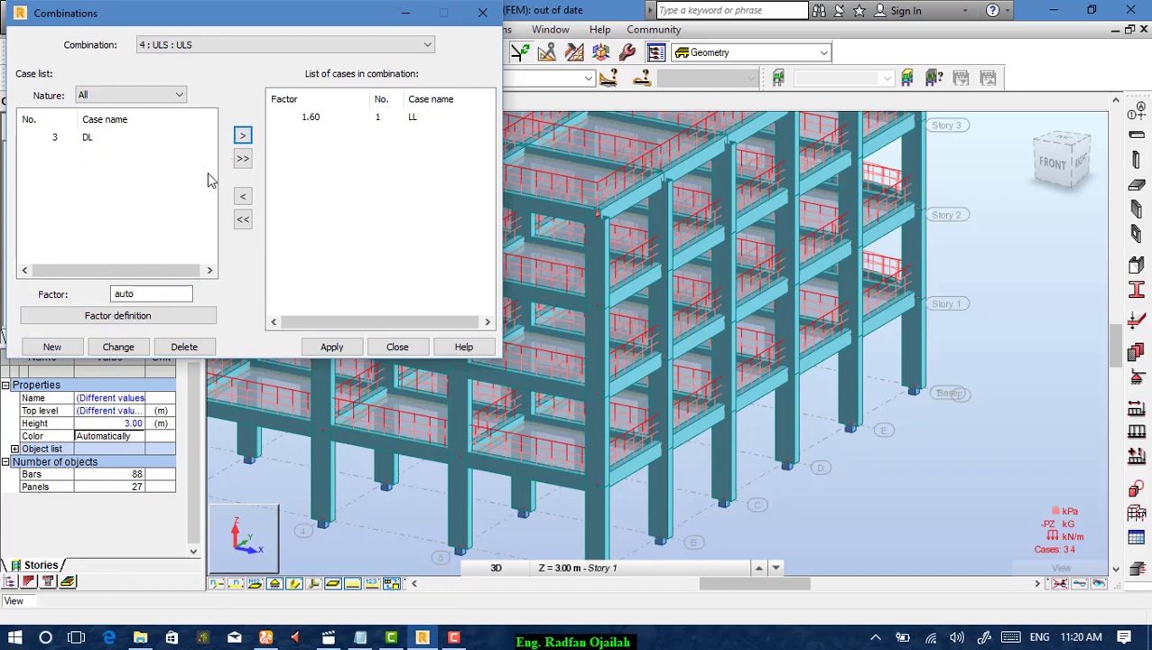
{"action": "left_click", "coordinate": [94, 137]}
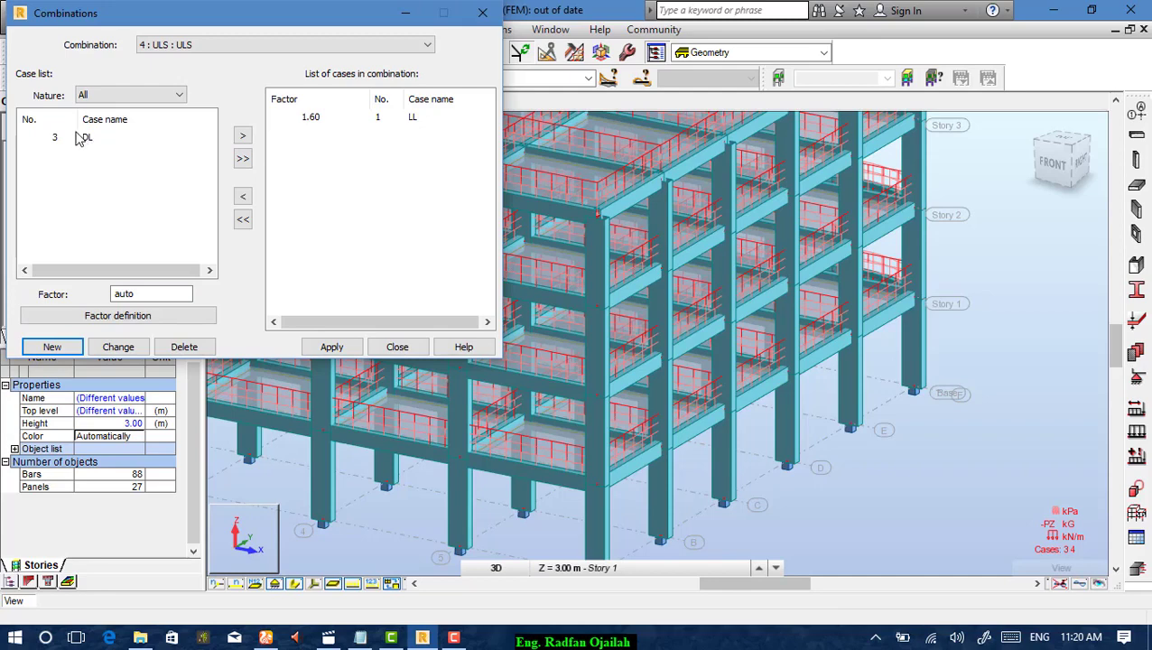
{"action": "key", "text": "Tab"}
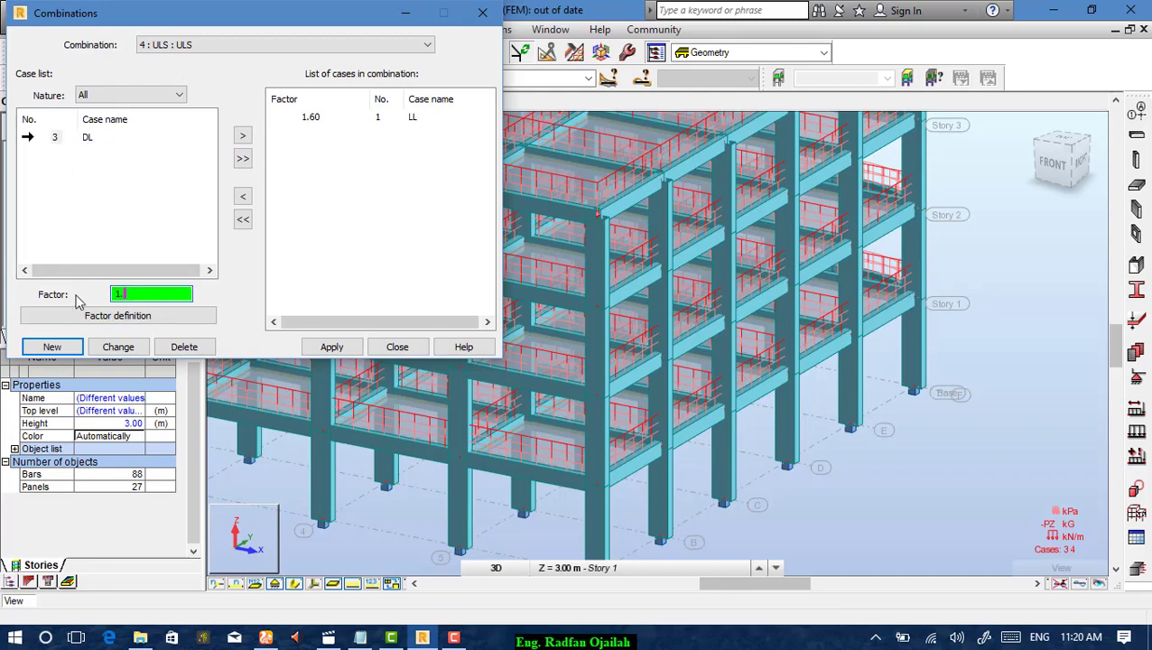
{"action": "type", "text": "1.2"}
{"action": "left_click", "coordinate": [242, 135]}
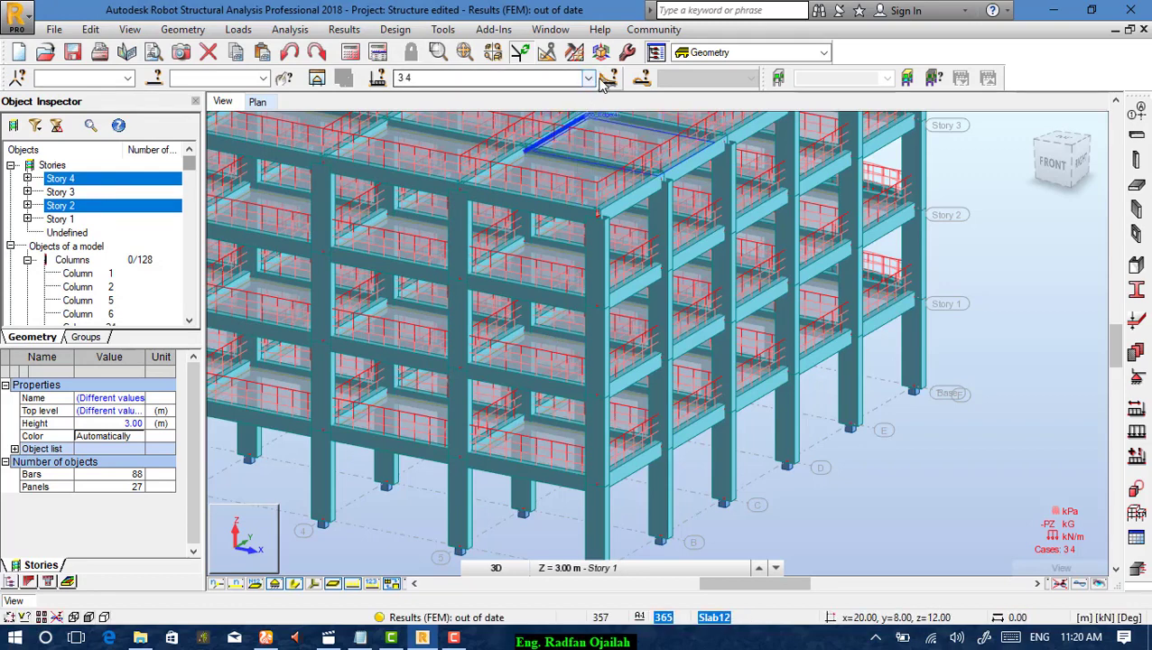
Make the ULS combination the active case, run the structure calculation and dismiss the calculation messages.
{"action": "left_click", "coordinate": [589, 79]}
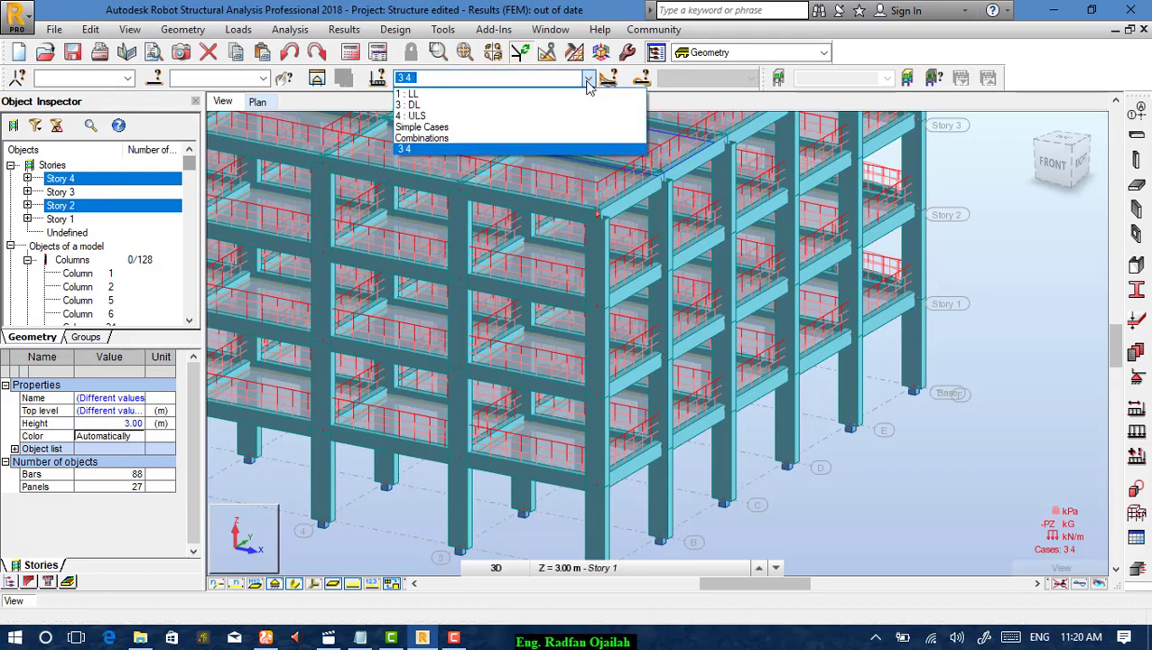
{"action": "left_click", "coordinate": [506, 117]}
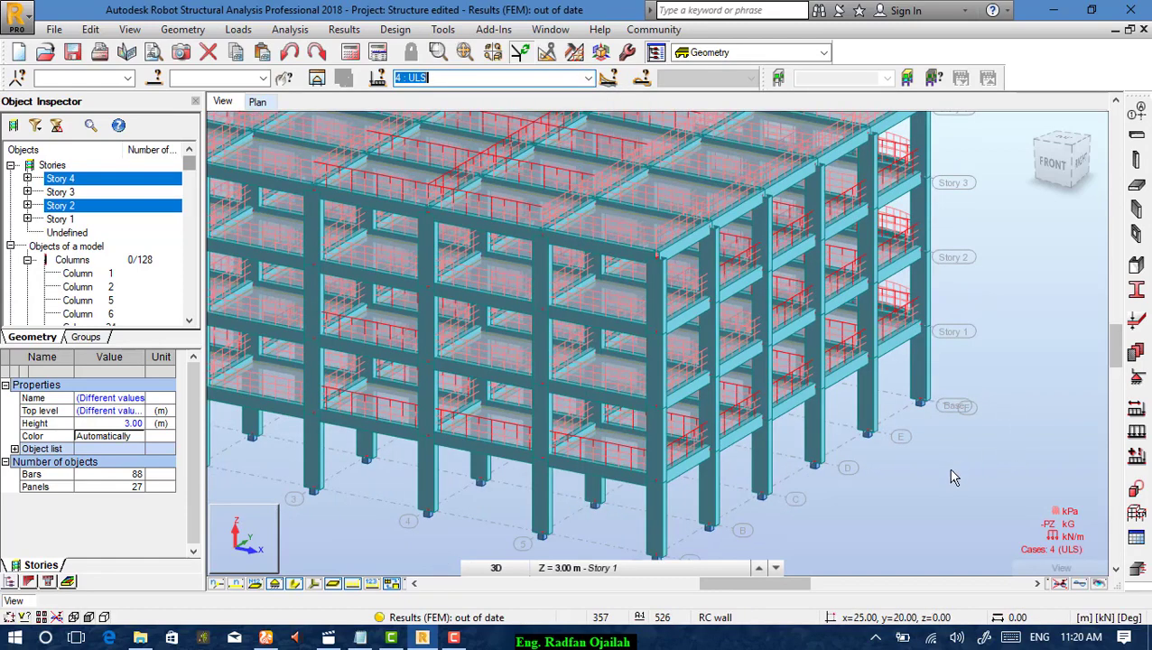
{"action": "left_click", "coordinate": [352, 53]}
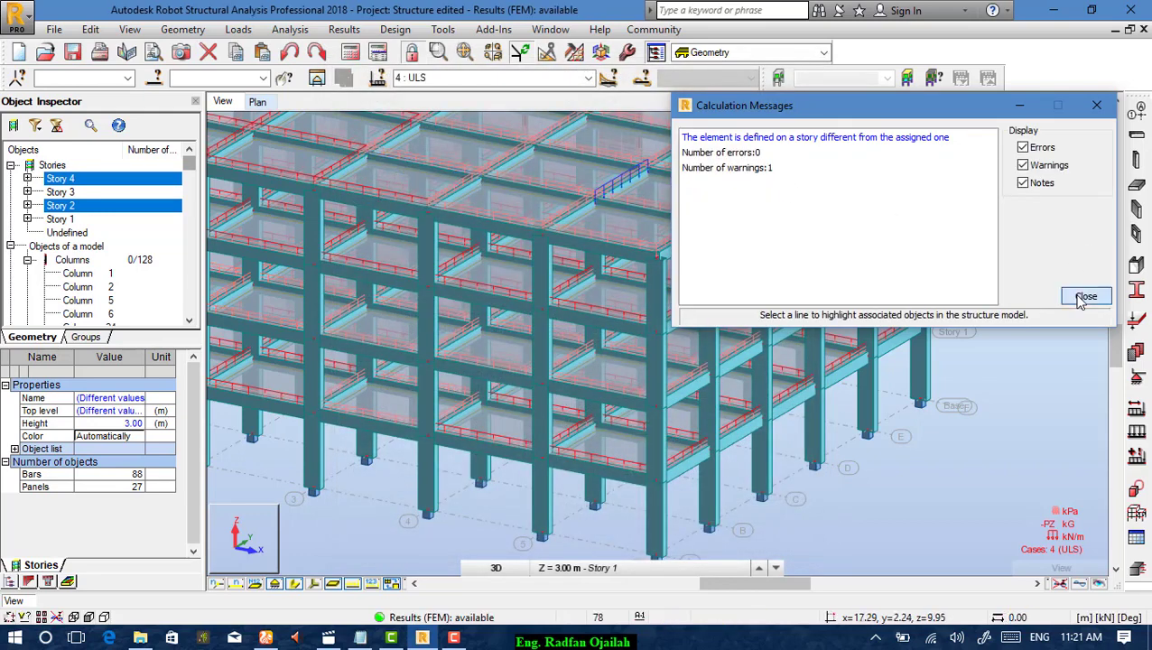
{"action": "left_click", "coordinate": [1085, 297]}
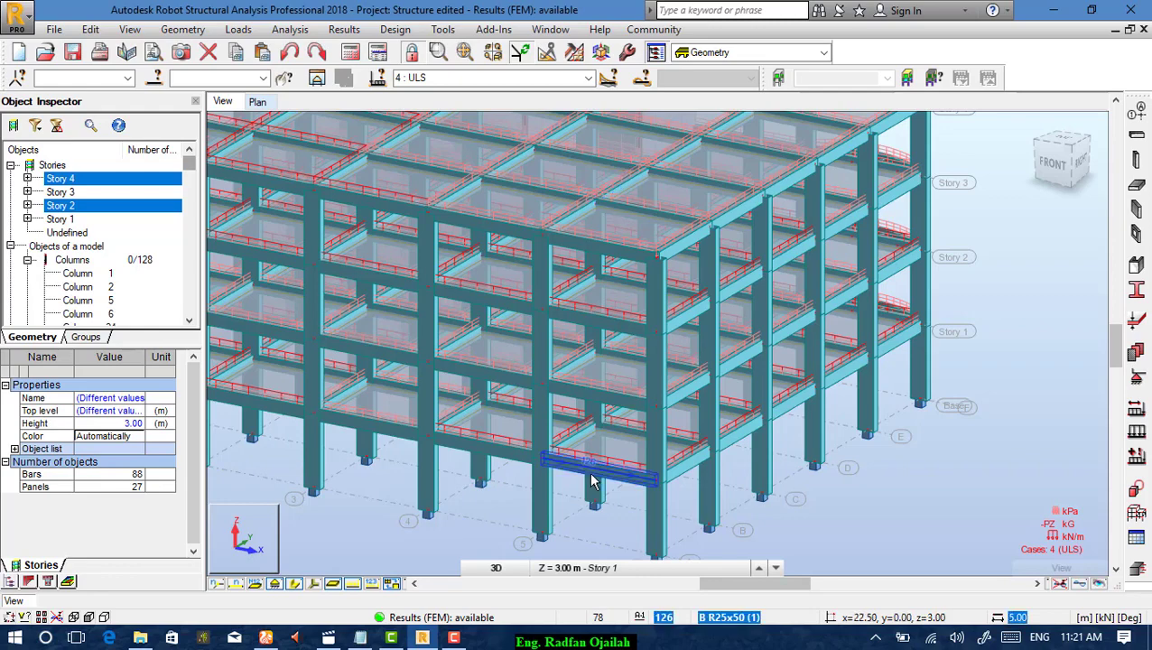
Select the Story 4 corner slab between axes 5 and 6, and all other panels of the same thickness.
{"action": "scroll", "coordinate": [591, 485], "scroll_direction": "down", "scroll_amount": 2}
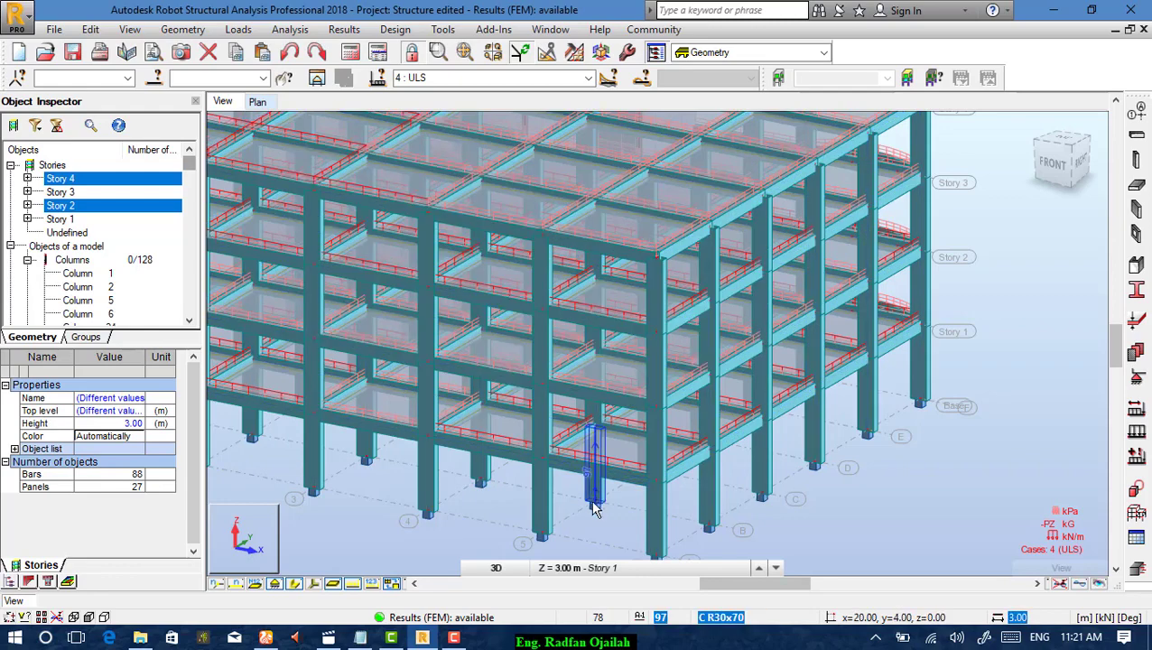
{"action": "scroll", "coordinate": [495, 542], "scroll_direction": "down", "scroll_amount": 2}
{"action": "scroll", "coordinate": [494, 388], "scroll_direction": "up", "scroll_amount": 3}
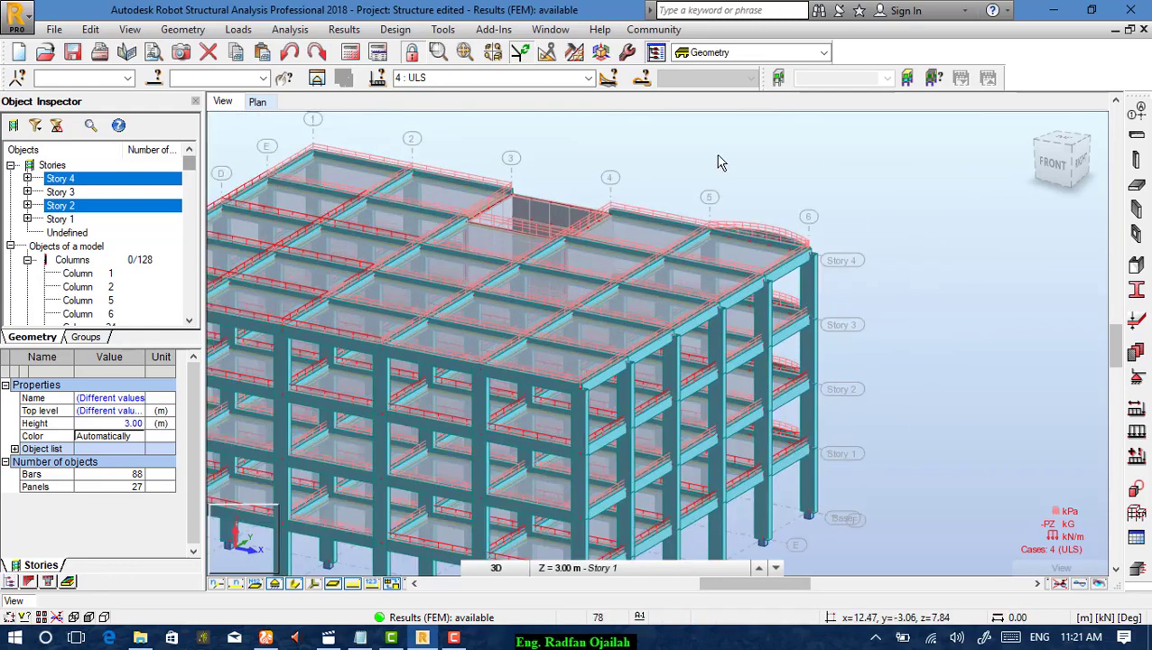
{"action": "scroll", "coordinate": [742, 353], "scroll_direction": "up", "scroll_amount": 2}
{"action": "scroll", "coordinate": [657, 281], "scroll_direction": "down", "scroll_amount": 2}
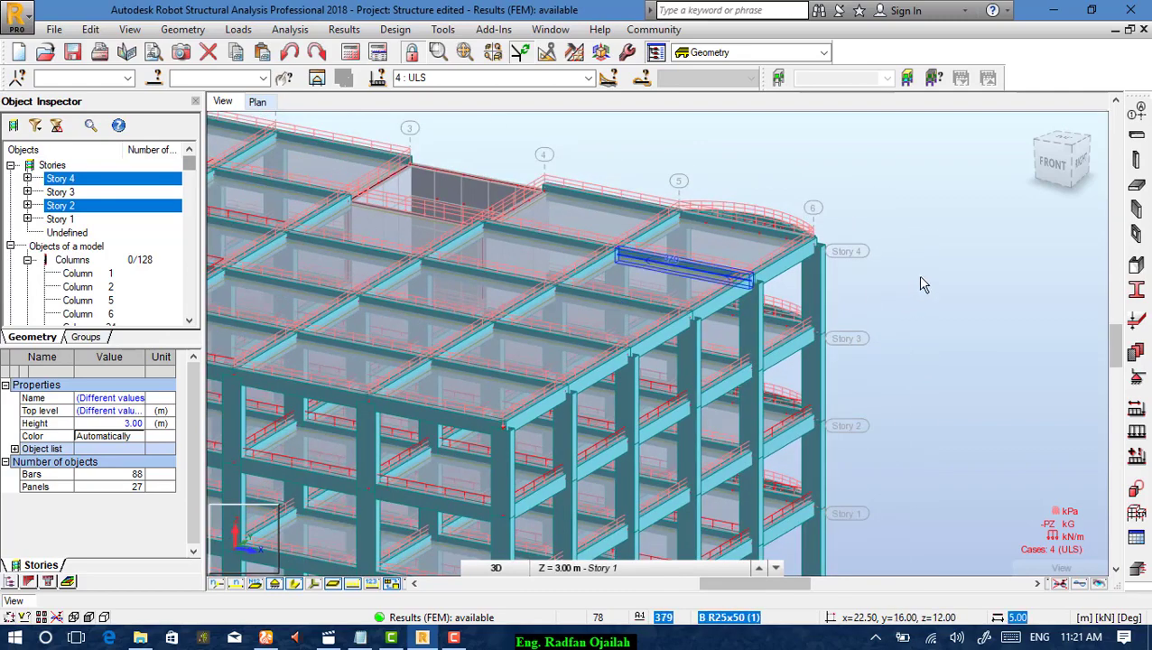
{"action": "scroll", "coordinate": [895, 258], "scroll_direction": "down", "scroll_amount": 2}
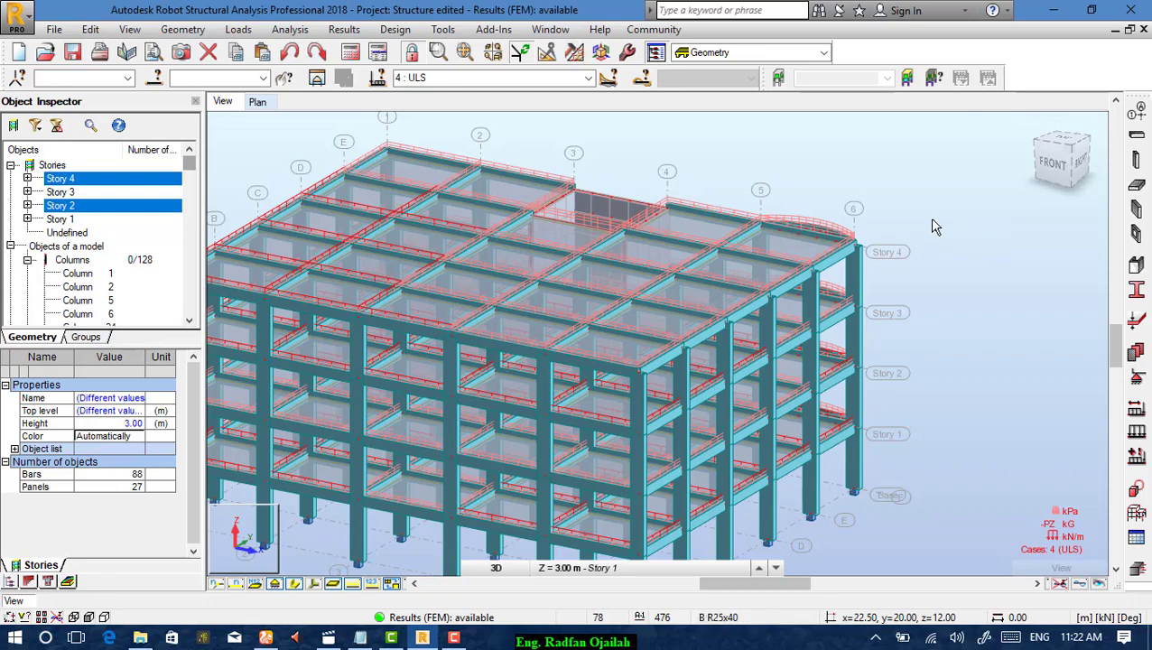
{"action": "left_click", "coordinate": [785, 242]}
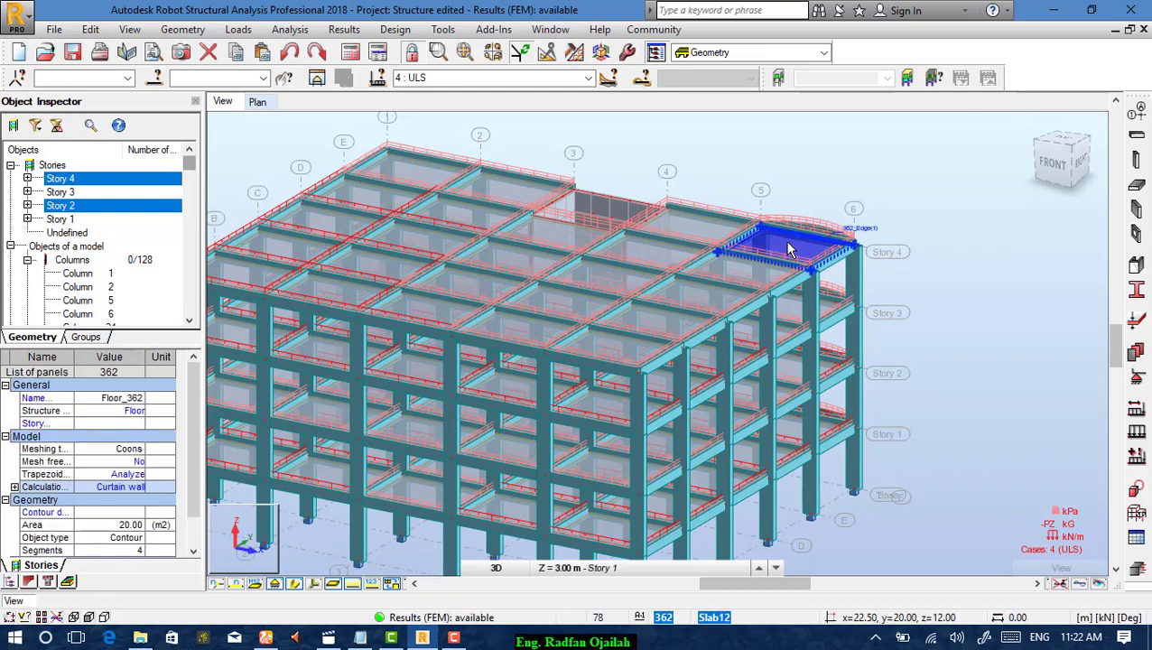
{"action": "right_click", "coordinate": [784, 240]}
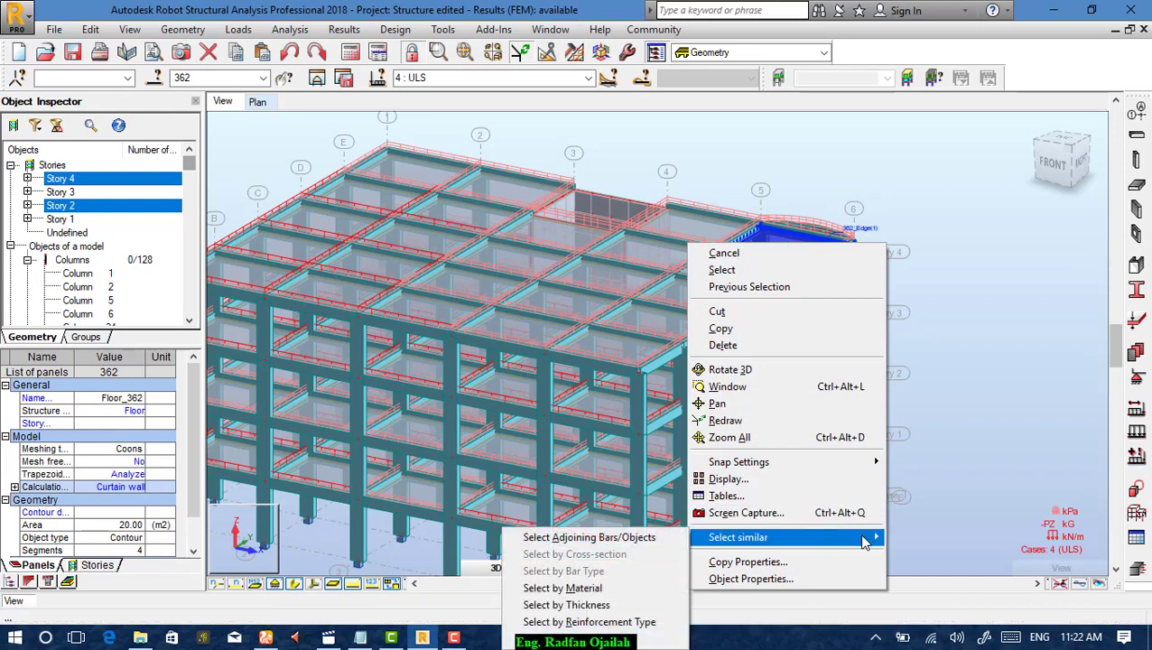
{"action": "mouse_move", "coordinate": [713, 538]}
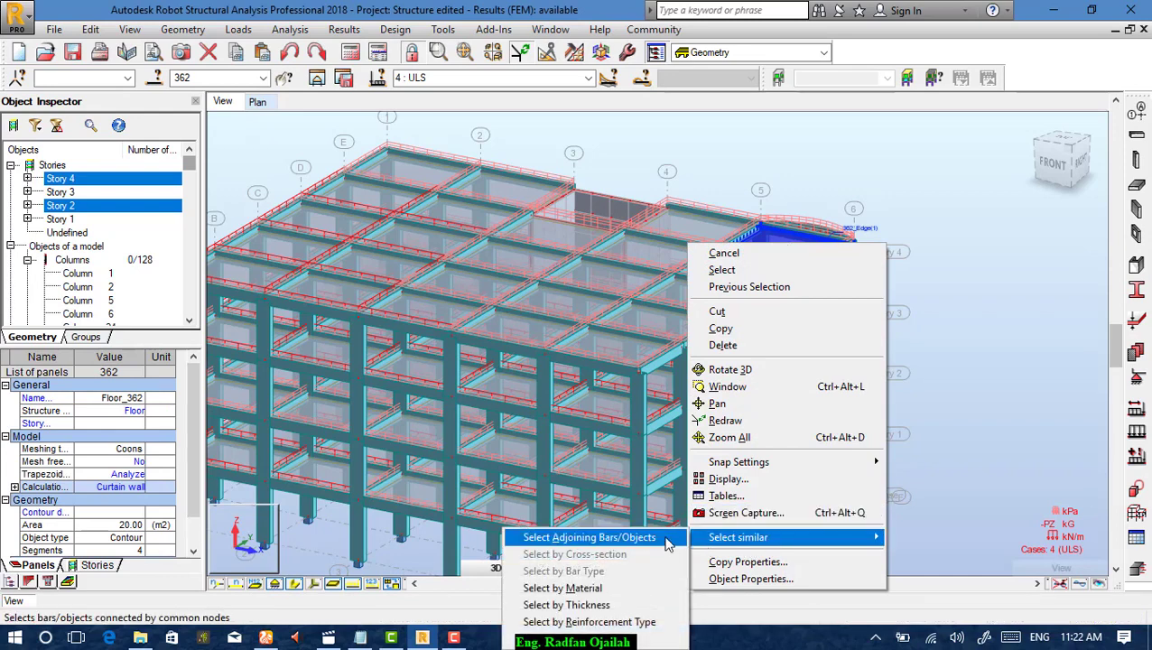
{"action": "left_click", "coordinate": [617, 604]}
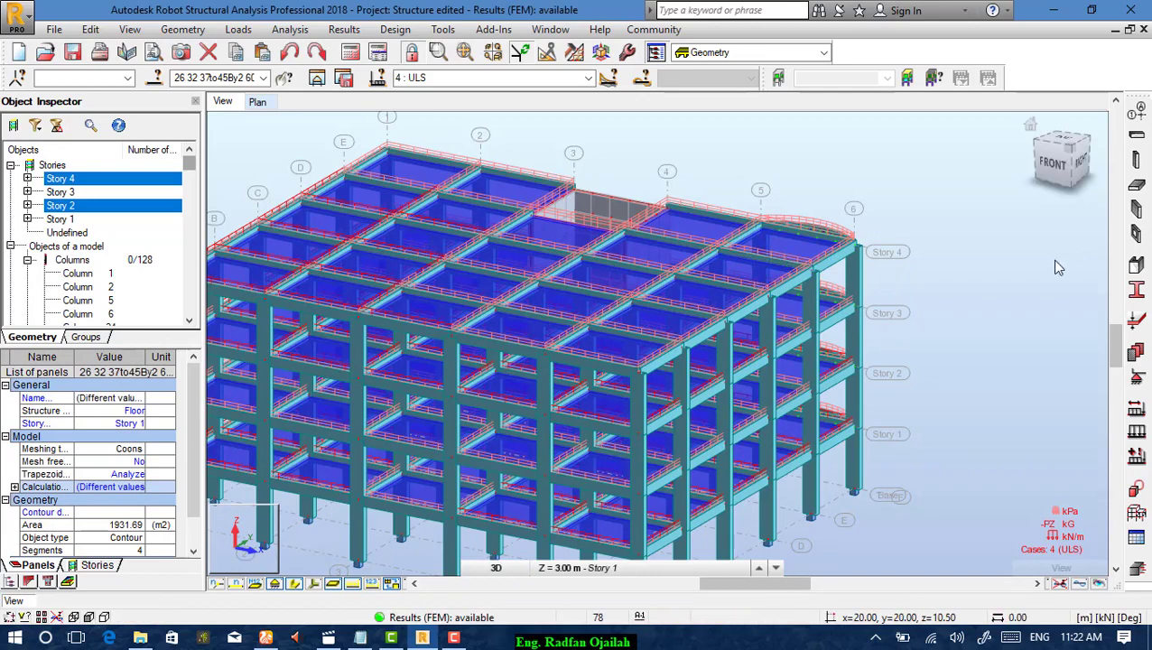
Define floor calculation model Shell1 based on Shell, with no finite elements and simplified two-way load transfer.
{"action": "left_click", "coordinate": [1137, 187]}
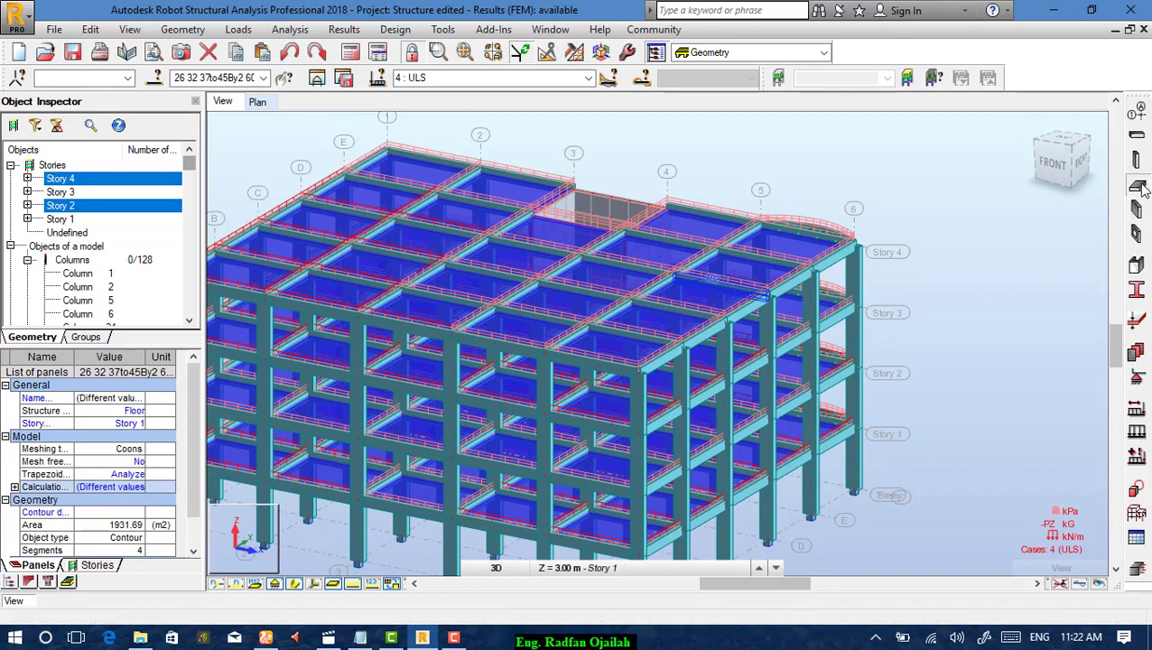
{"action": "left_click", "coordinate": [1020, 158]}
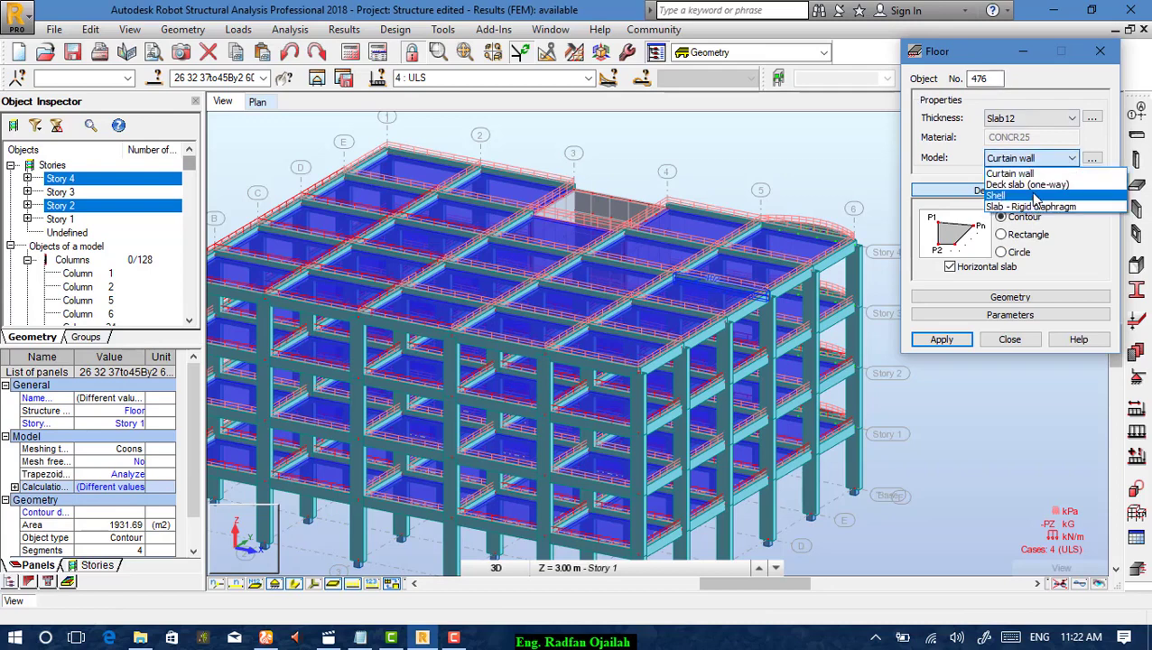
{"action": "left_click", "coordinate": [1035, 196]}
{"action": "left_click", "coordinate": [1096, 159]}
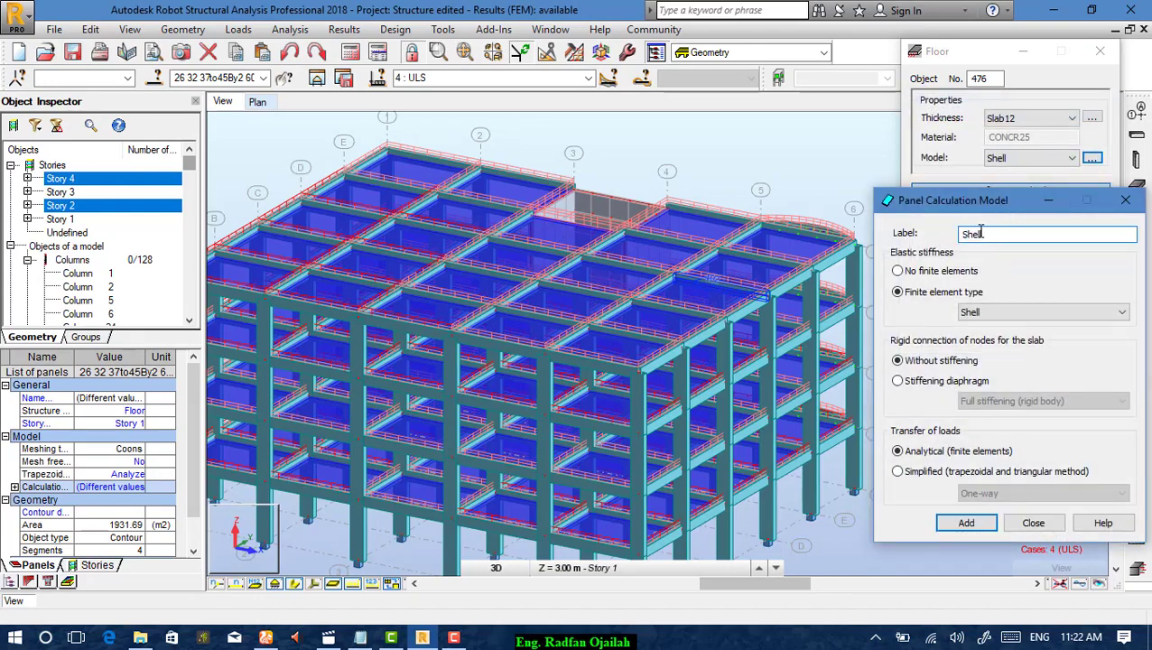
{"action": "left_click", "coordinate": [944, 273]}
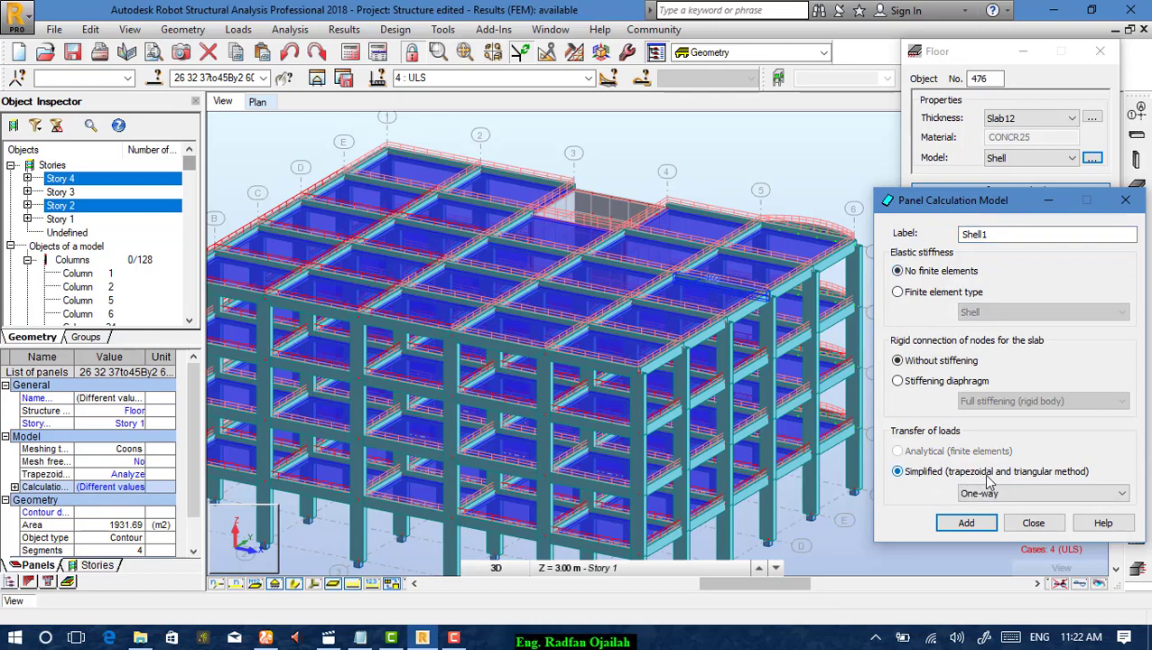
{"action": "left_click", "coordinate": [1019, 494]}
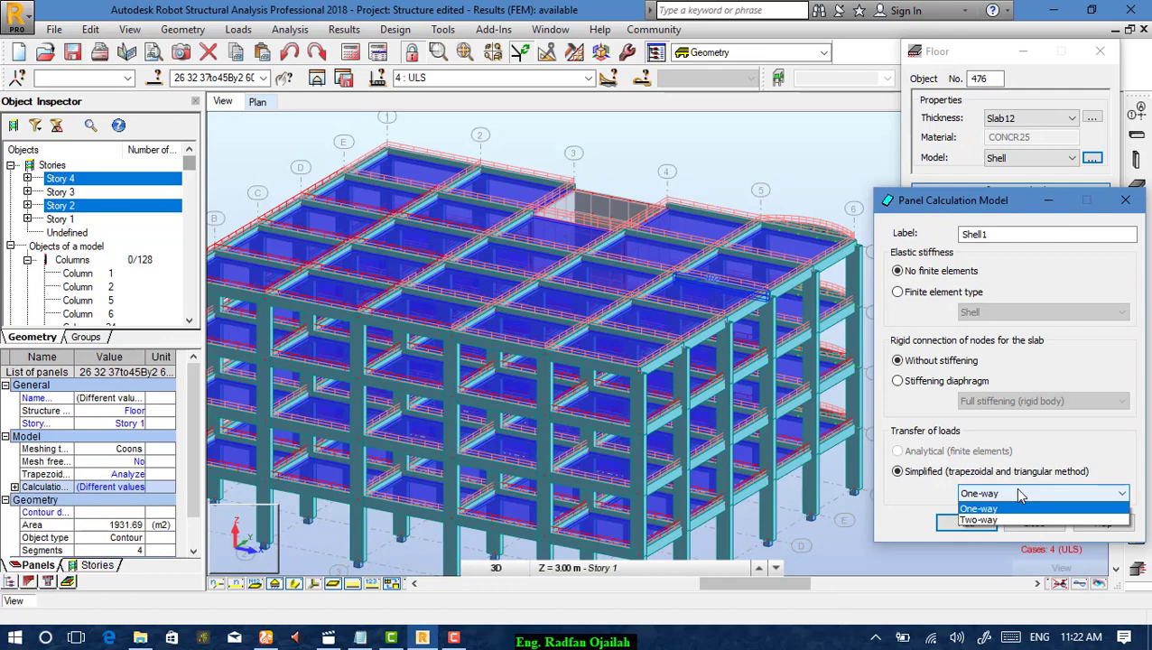
{"action": "left_click", "coordinate": [979, 518]}
{"action": "left_click", "coordinate": [980, 528]}
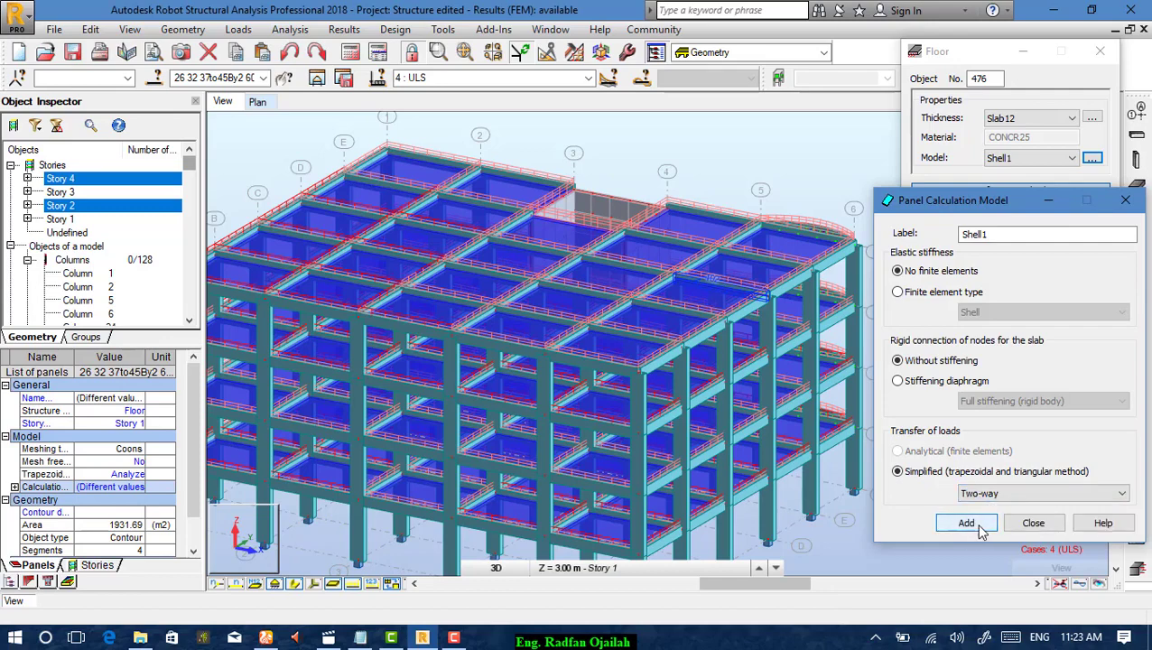
{"action": "left_click", "coordinate": [1030, 523]}
Try to apply the Shell1 model to the selected slabs with the Contour definition method.
{"action": "left_click", "coordinate": [1011, 164]}
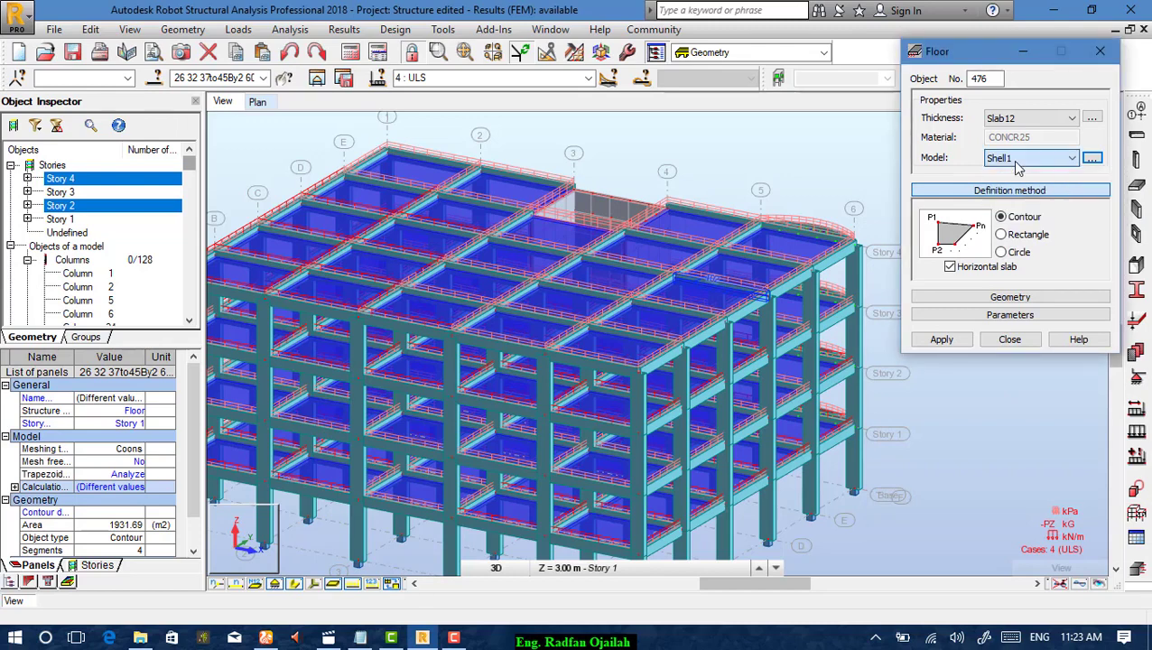
{"action": "left_click", "coordinate": [943, 341]}
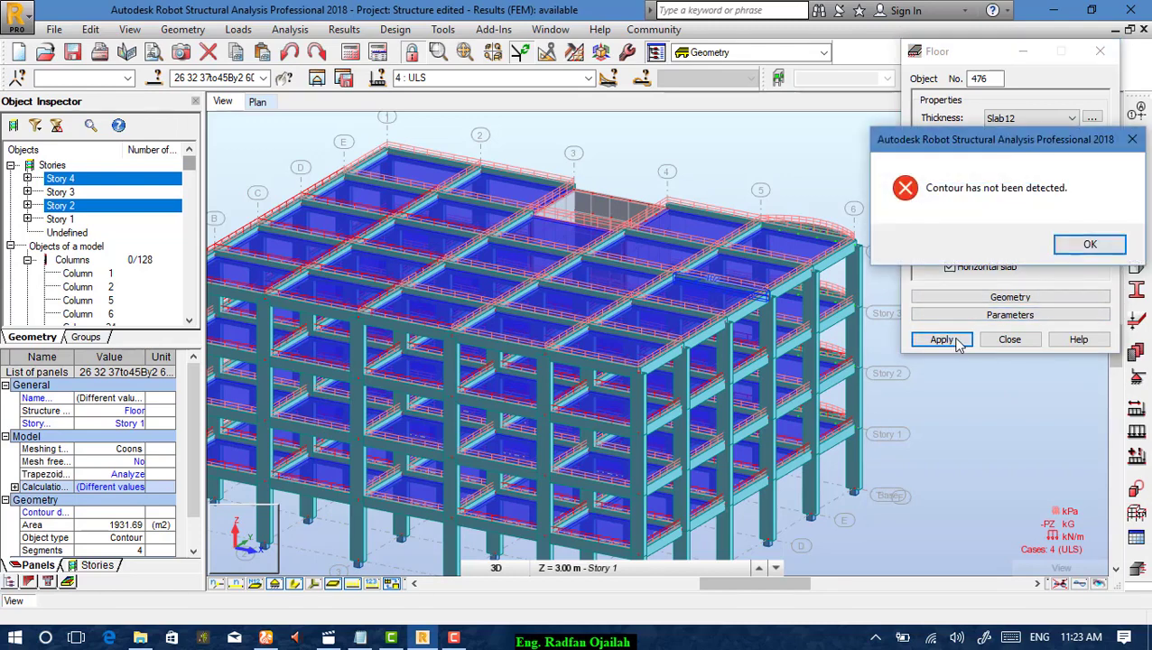
{"action": "left_click", "coordinate": [1076, 251]}
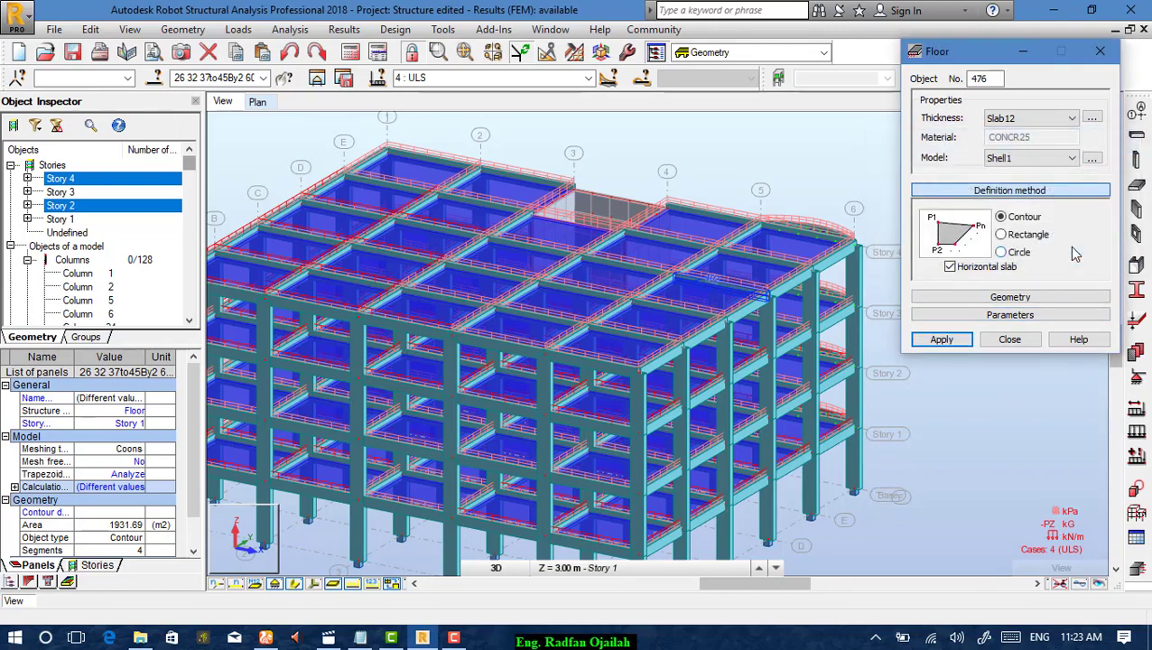
Apply the Shell1 model to the selected slabs with the Rectangle definition method, accepting the change to the structure data.
{"action": "left_click", "coordinate": [1018, 237]}
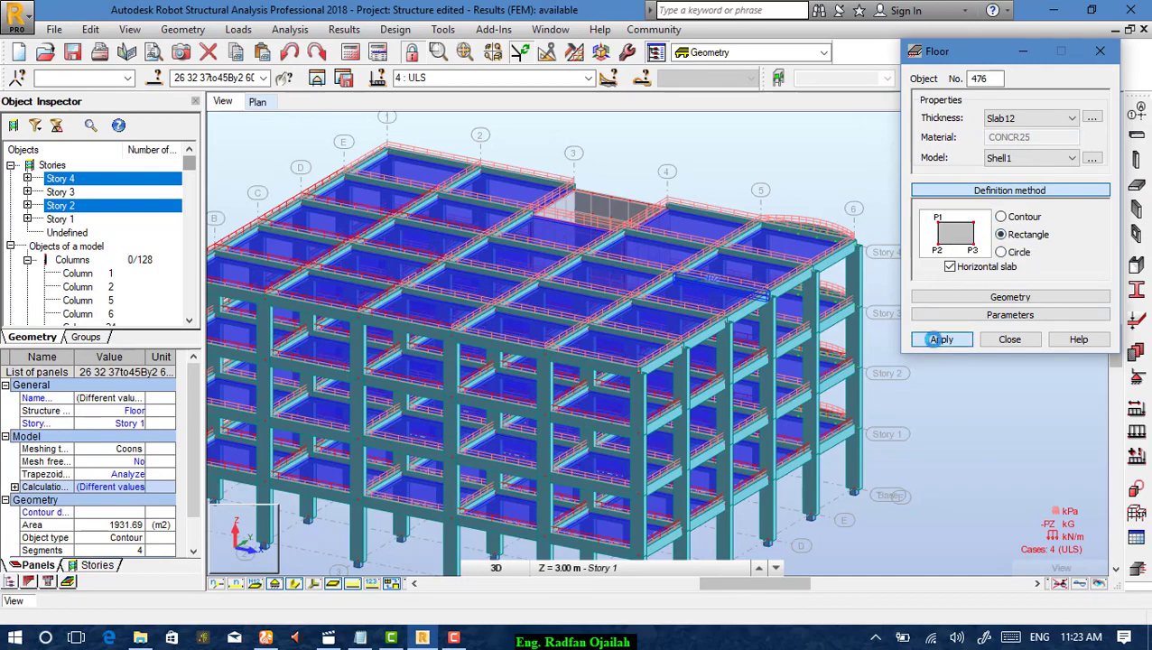
{"action": "left_click", "coordinate": [937, 340]}
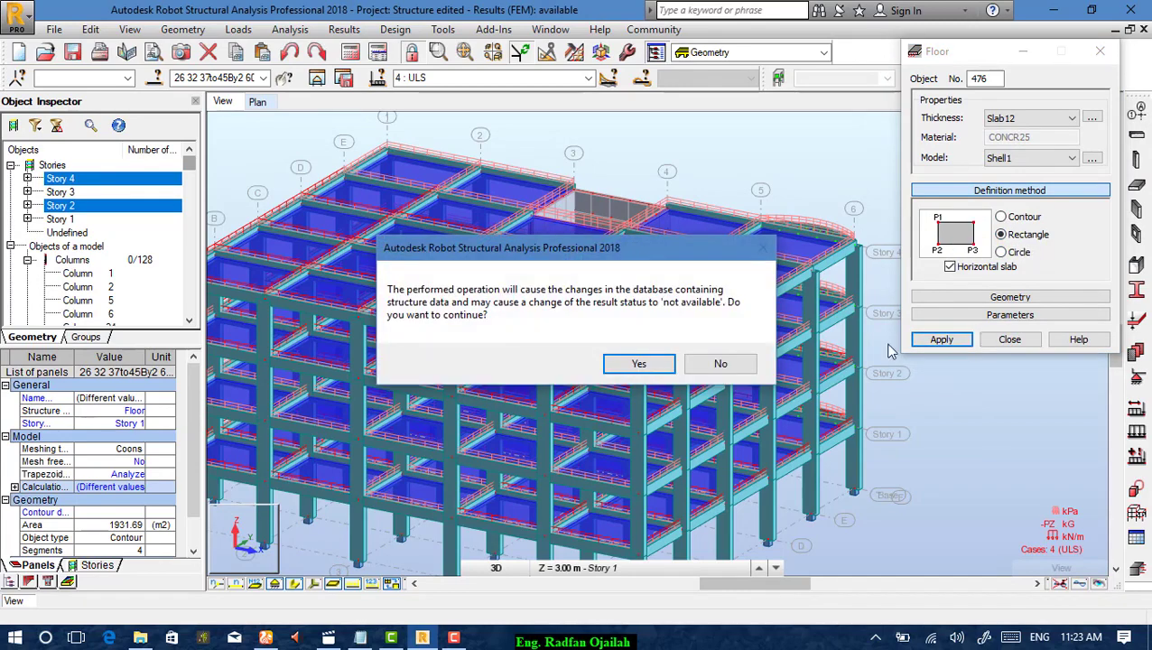
{"action": "left_click", "coordinate": [638, 365]}
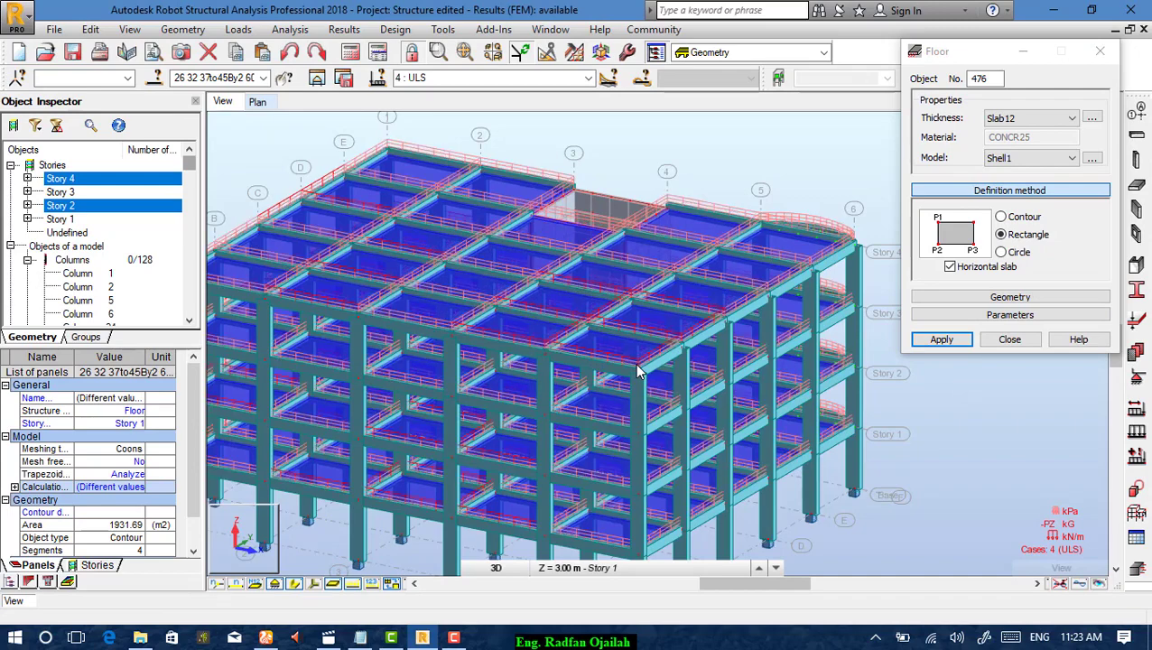
{"action": "left_click", "coordinate": [1015, 341]}
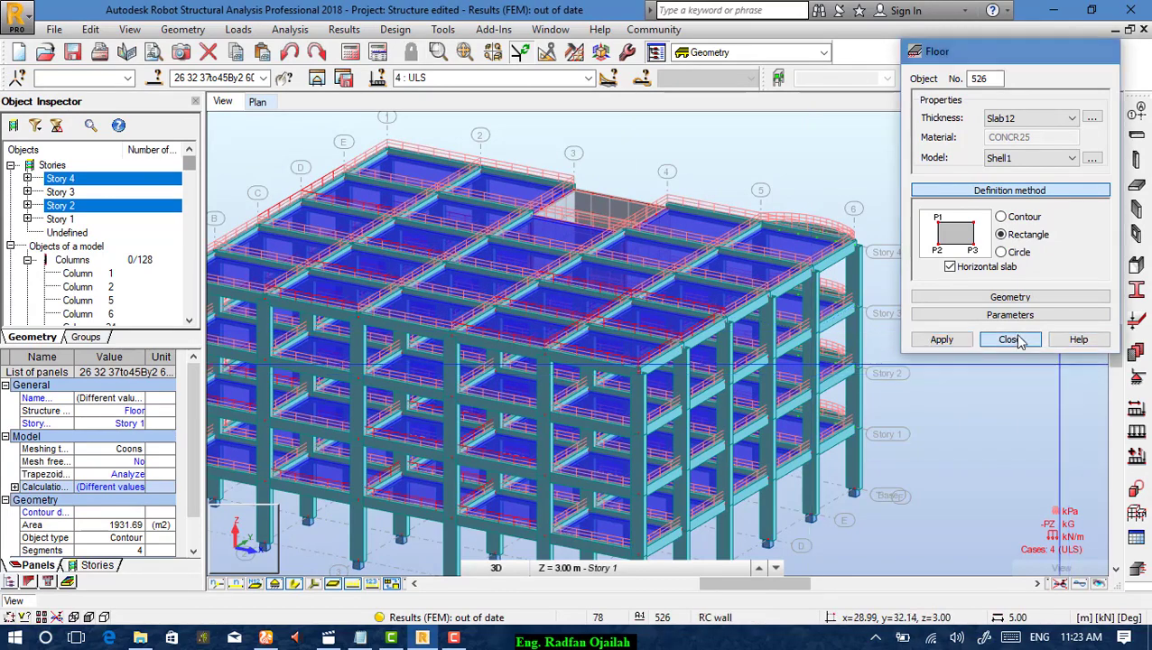
Rerun the structure calculation, dismiss the calculation messages and clear the panel selection.
{"action": "left_click", "coordinate": [351, 54]}
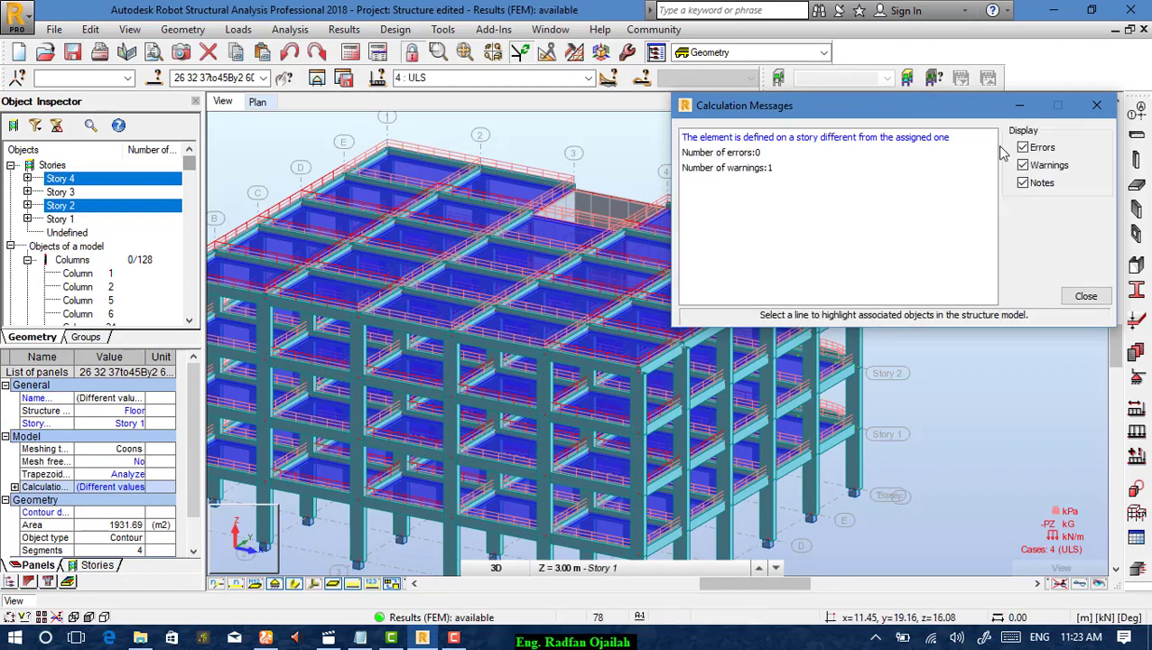
{"action": "left_click", "coordinate": [1098, 106]}
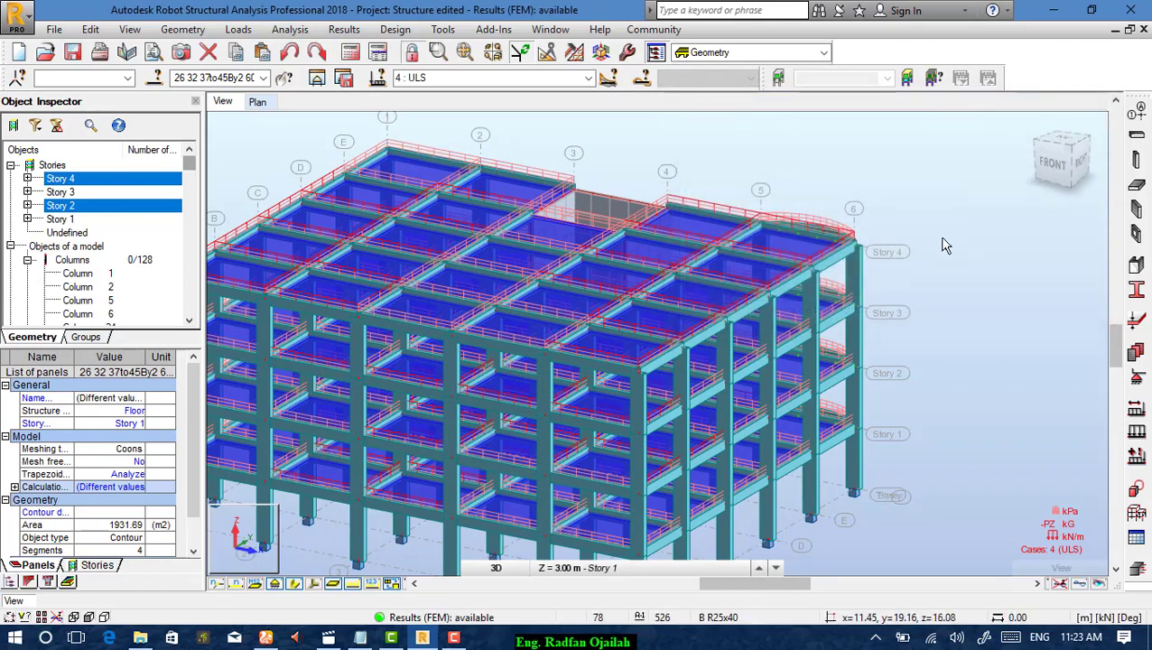
{"action": "left_click", "coordinate": [998, 277]}
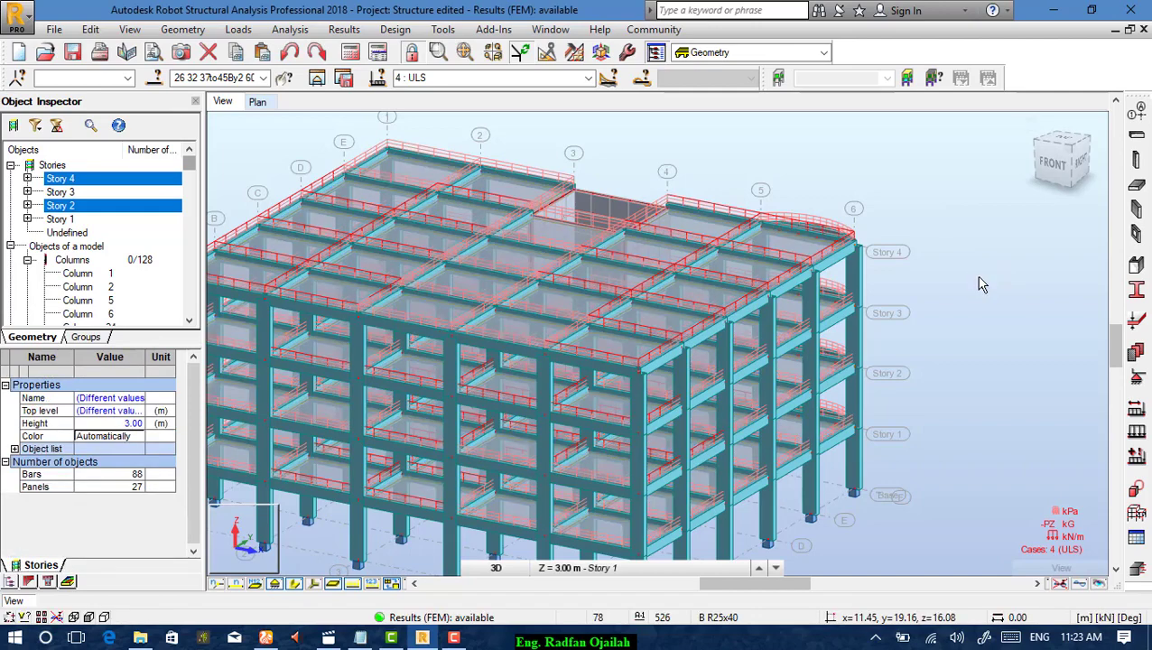
Show the load distribution regions on the Story 3 floor plan and inspect them across the slabs.
{"action": "left_click", "coordinate": [258, 102]}
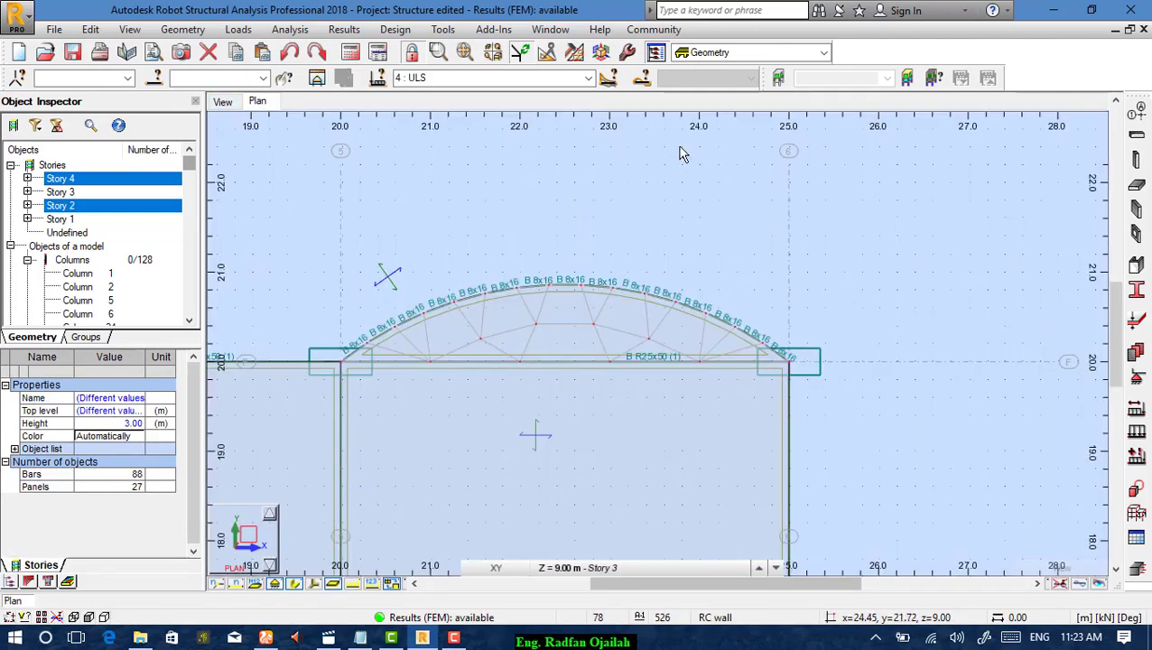
{"action": "scroll", "coordinate": [958, 171], "scroll_direction": "down", "scroll_amount": 5}
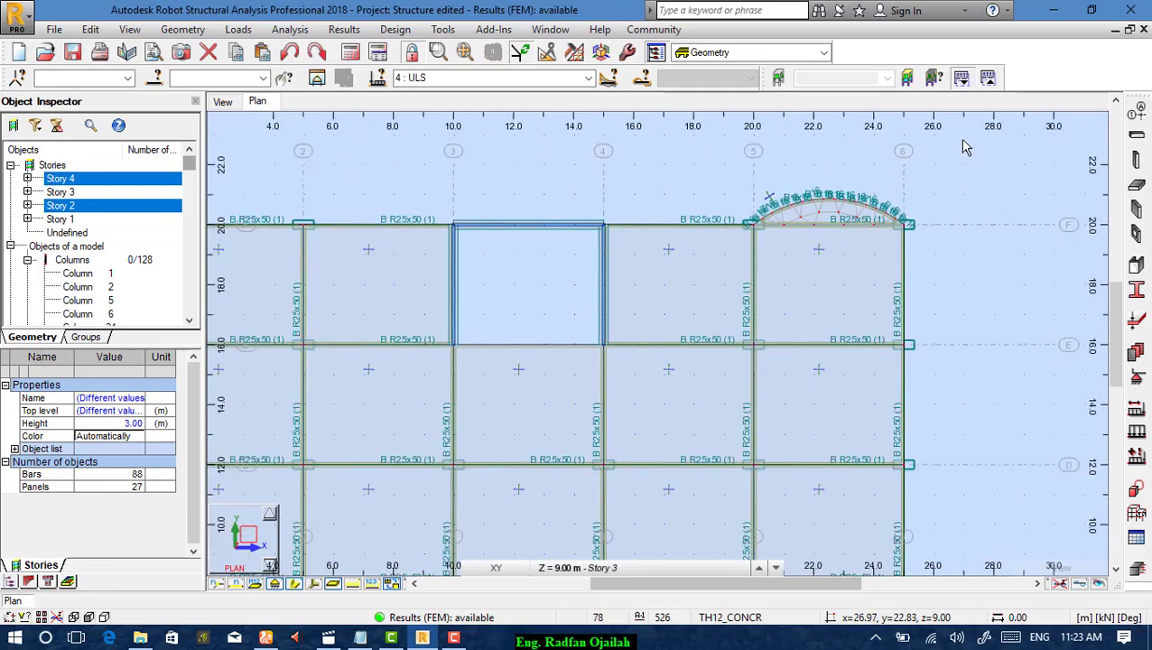
{"action": "right_click", "coordinate": [248, 155]}
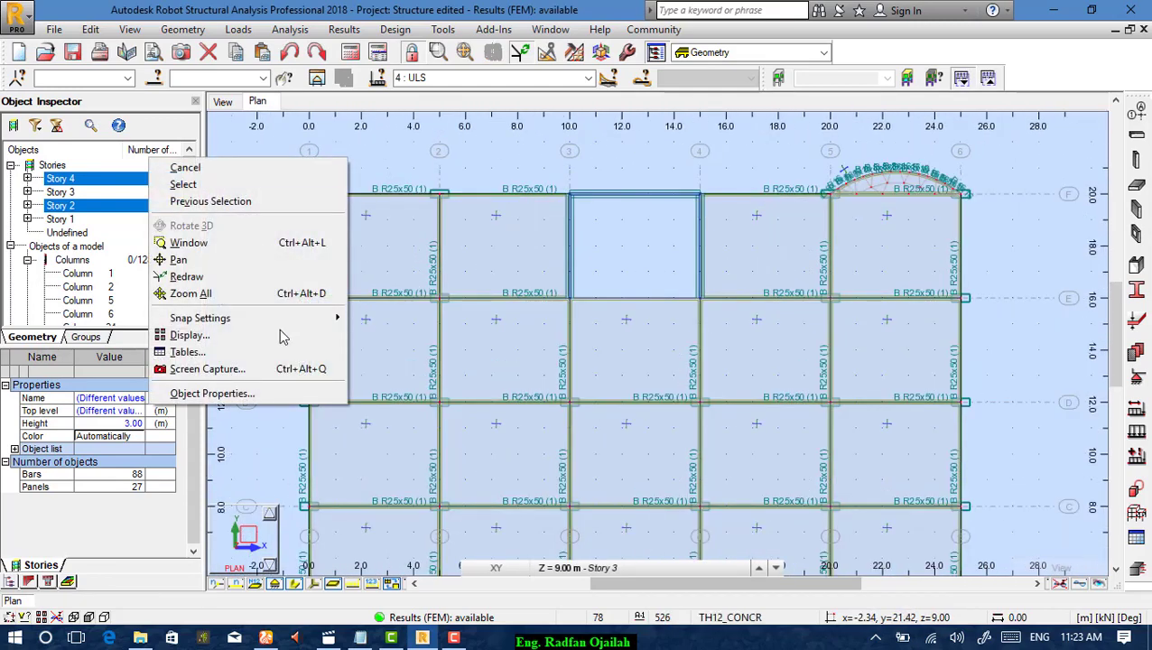
{"action": "left_click", "coordinate": [287, 335]}
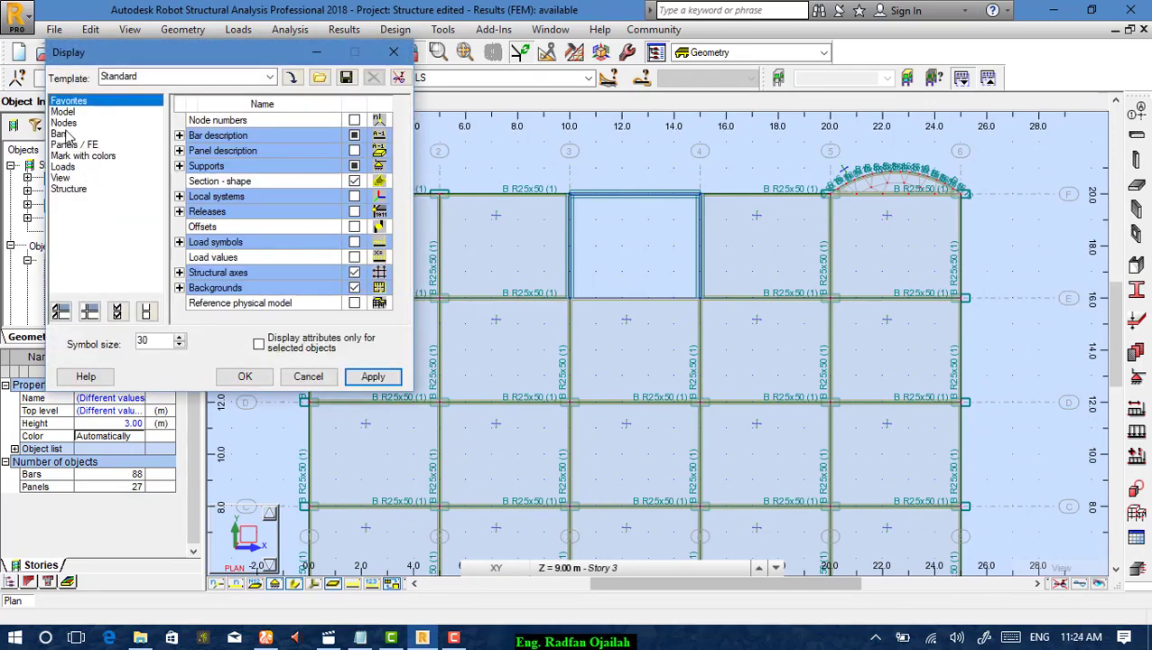
{"action": "left_click", "coordinate": [62, 167]}
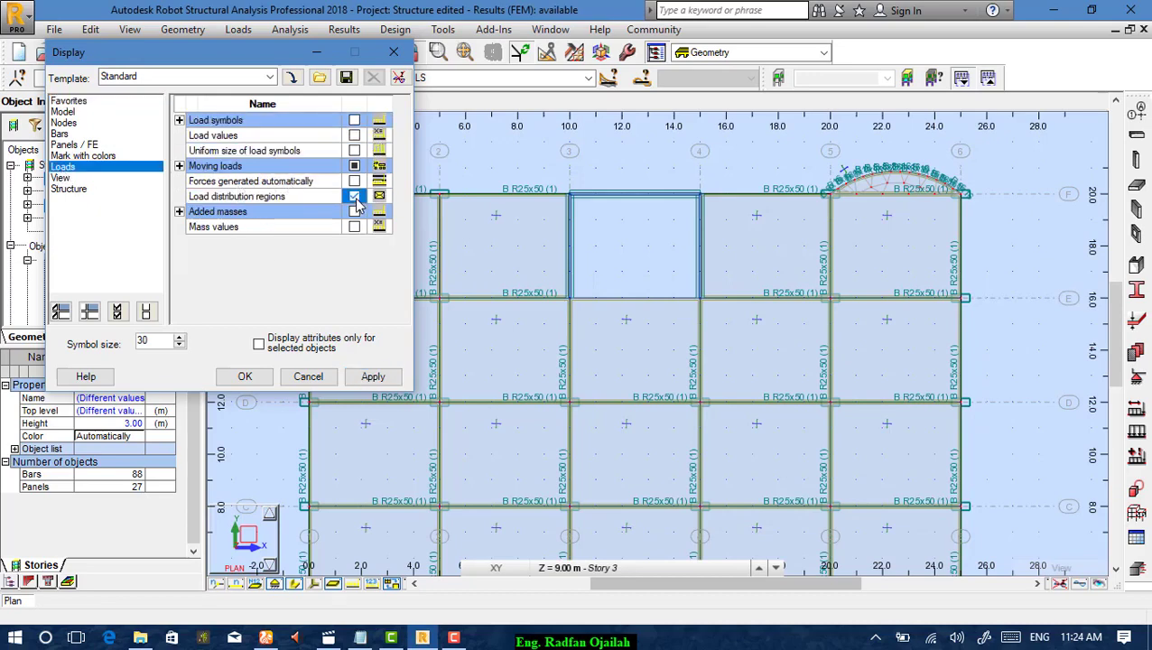
{"action": "left_click", "coordinate": [376, 377]}
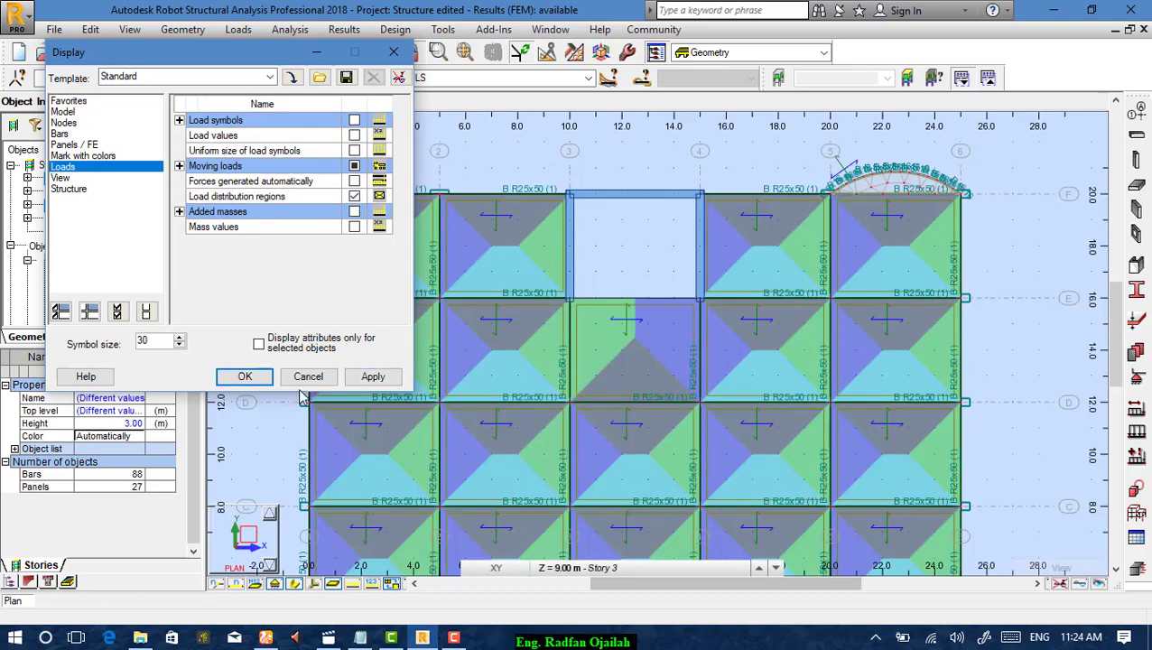
{"action": "left_click", "coordinate": [245, 377]}
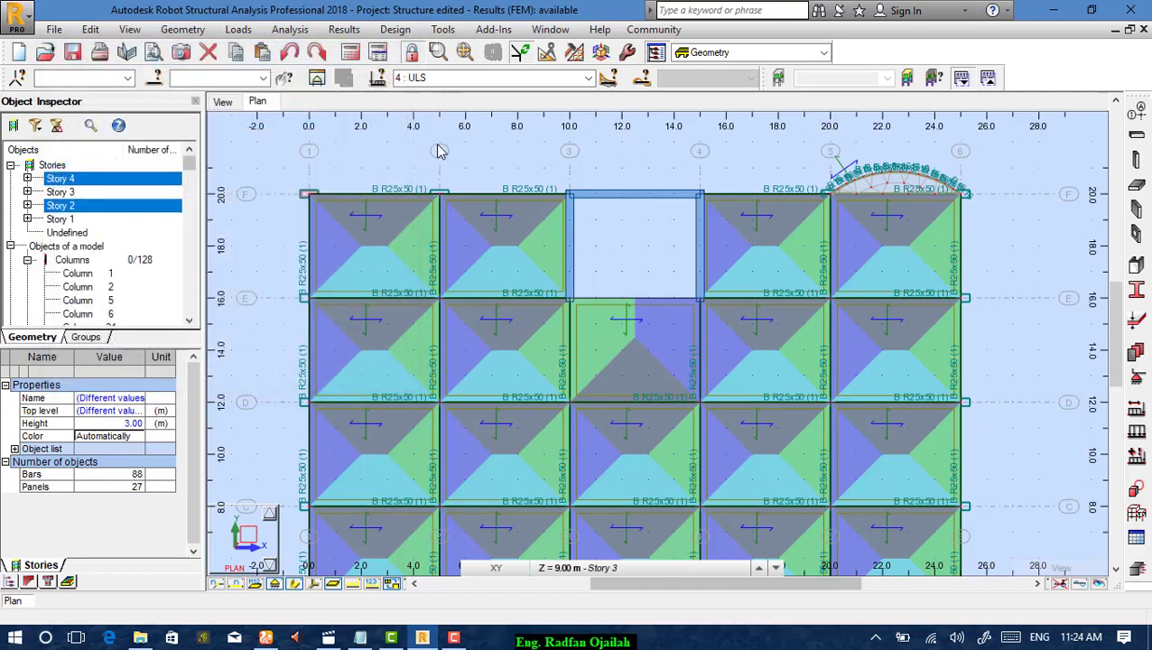
{"action": "scroll", "coordinate": [440, 153], "scroll_direction": "down", "scroll_amount": 3}
{"action": "scroll", "coordinate": [498, 325], "scroll_direction": "up", "scroll_amount": 3}
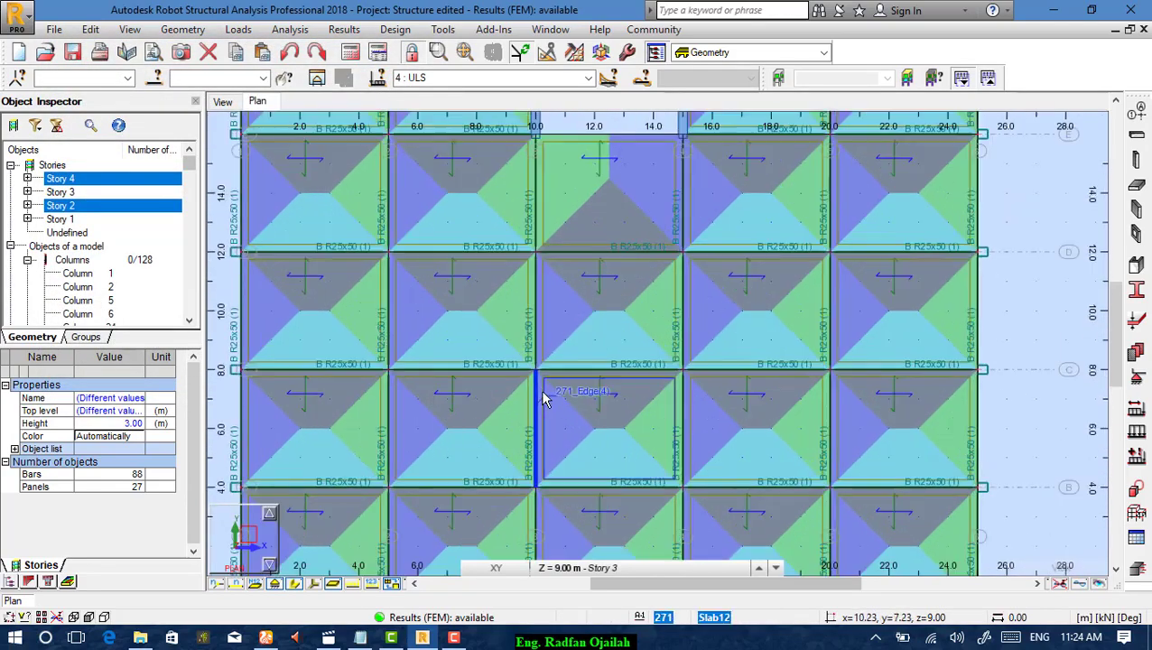
{"action": "scroll", "coordinate": [543, 400], "scroll_direction": "down", "scroll_amount": 2}
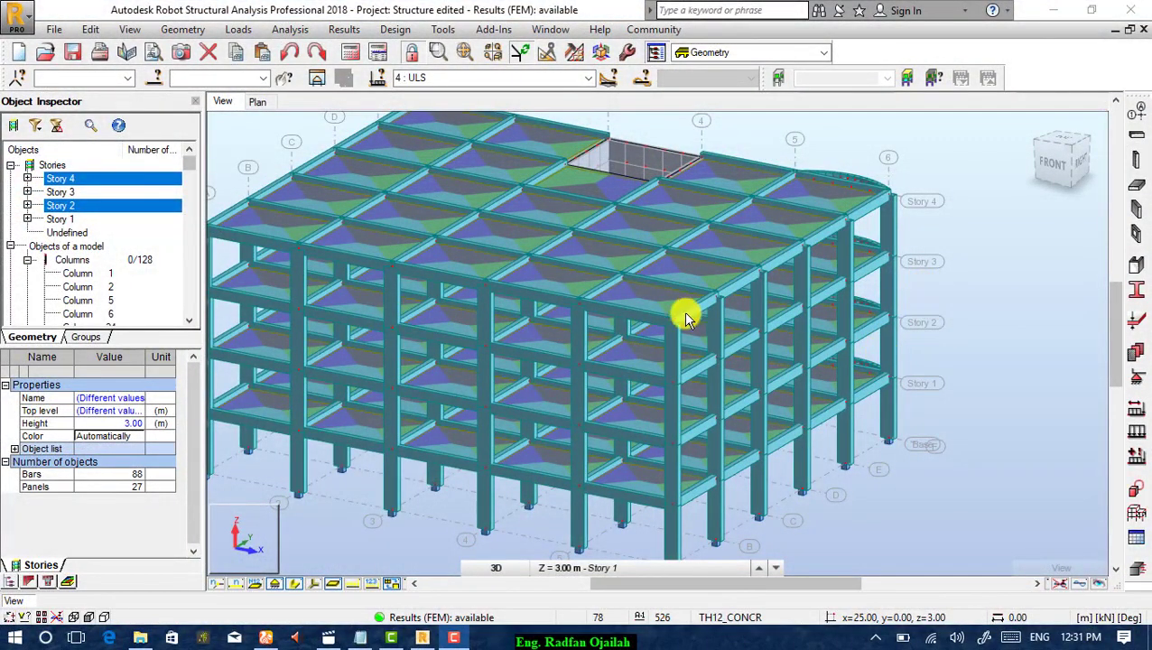
Display the automatically generated forces together with the load distribution regions on the 3D model.
{"action": "right_click", "coordinate": [257, 142]}
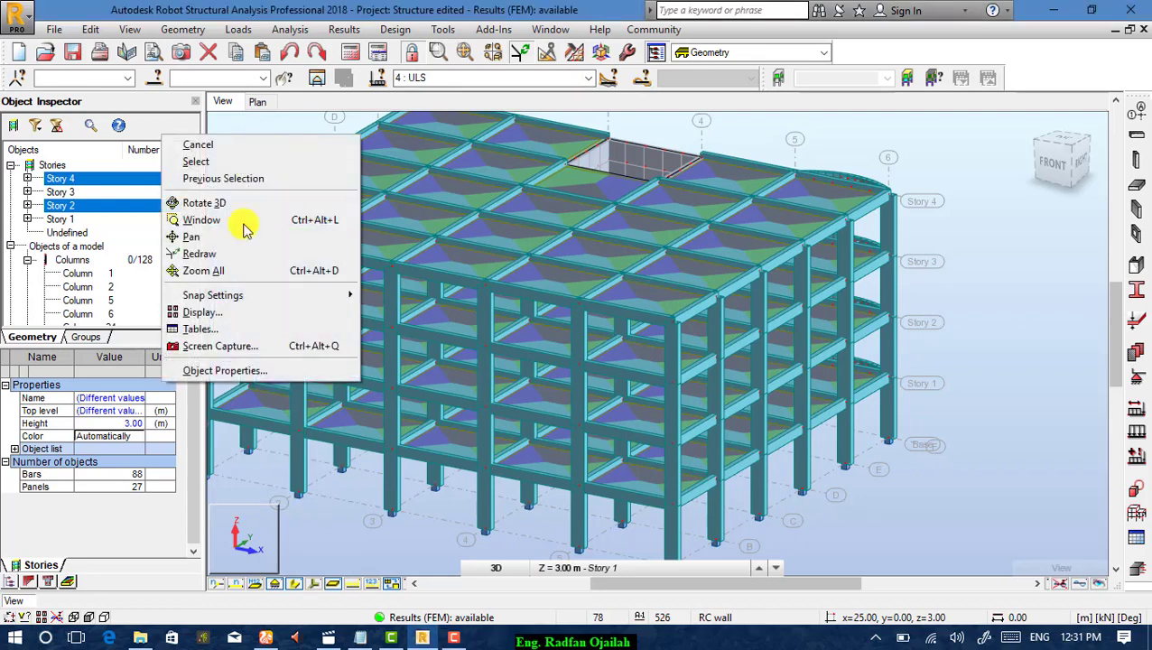
{"action": "left_click", "coordinate": [226, 313]}
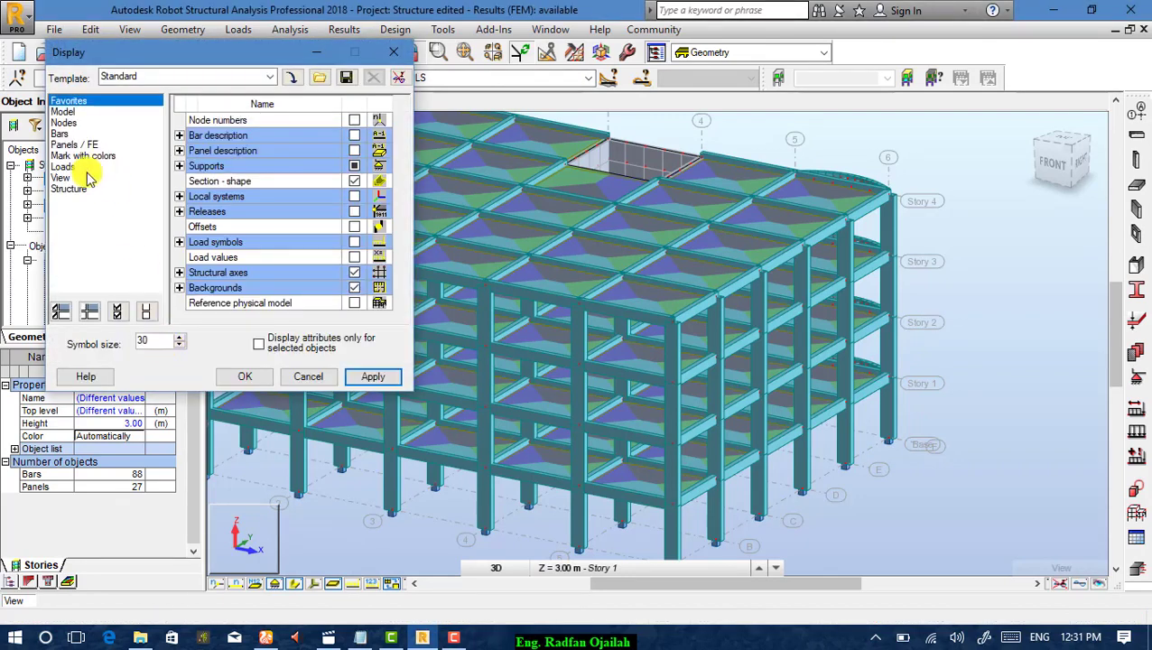
{"action": "left_click", "coordinate": [63, 167]}
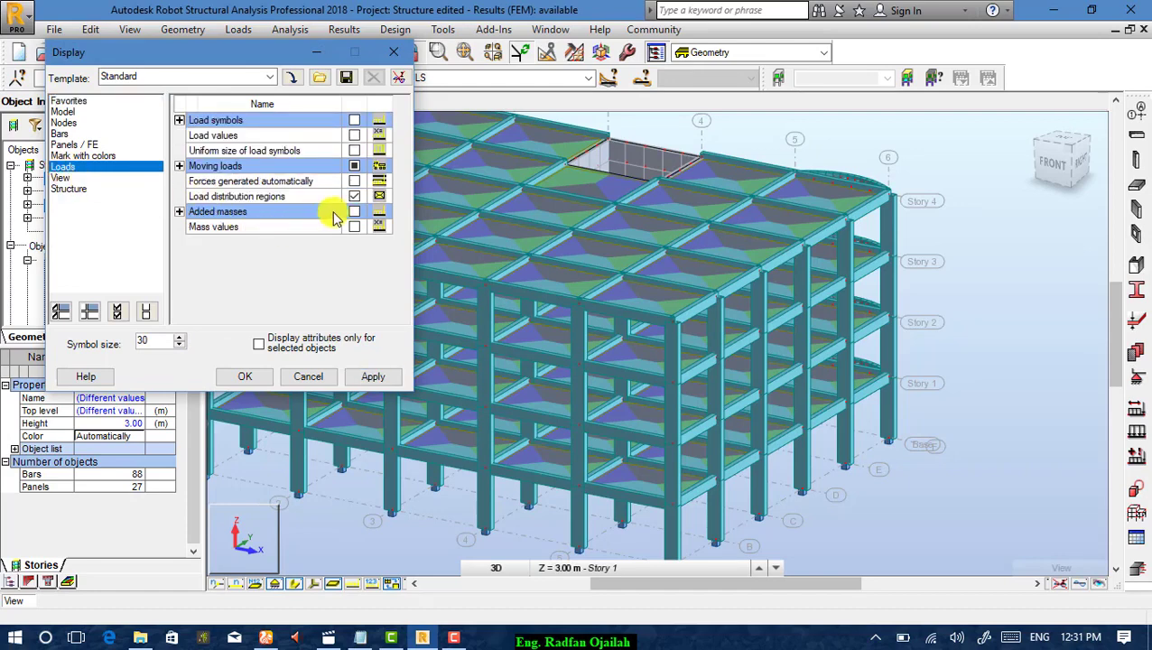
{"action": "left_click", "coordinate": [355, 194]}
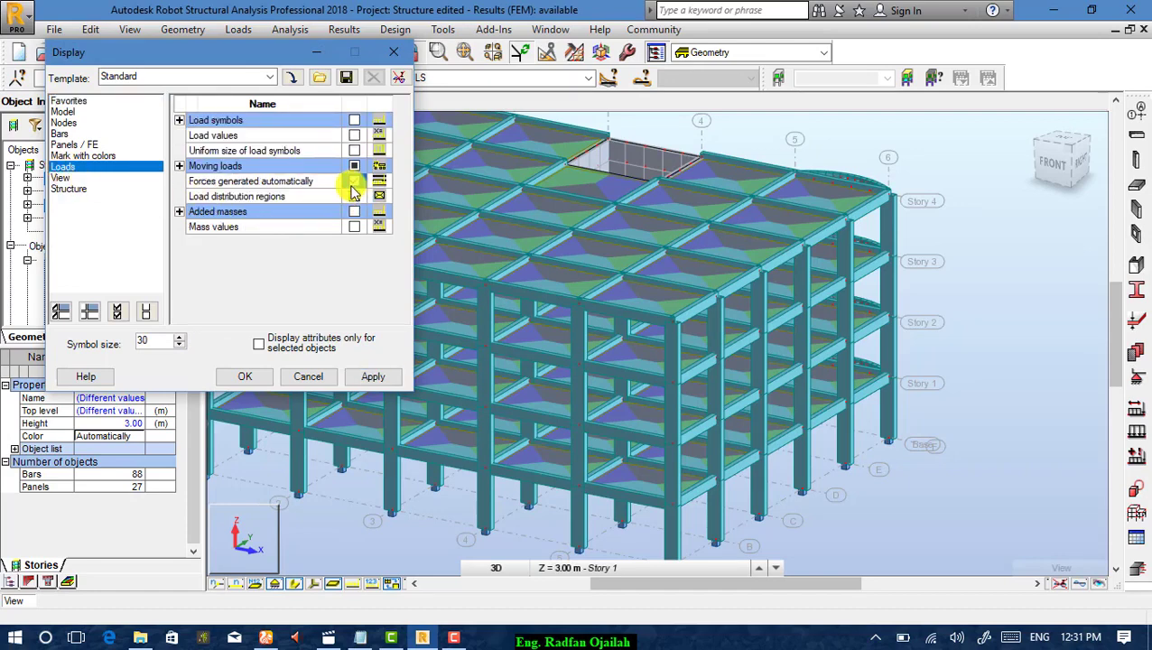
{"action": "left_click", "coordinate": [354, 194]}
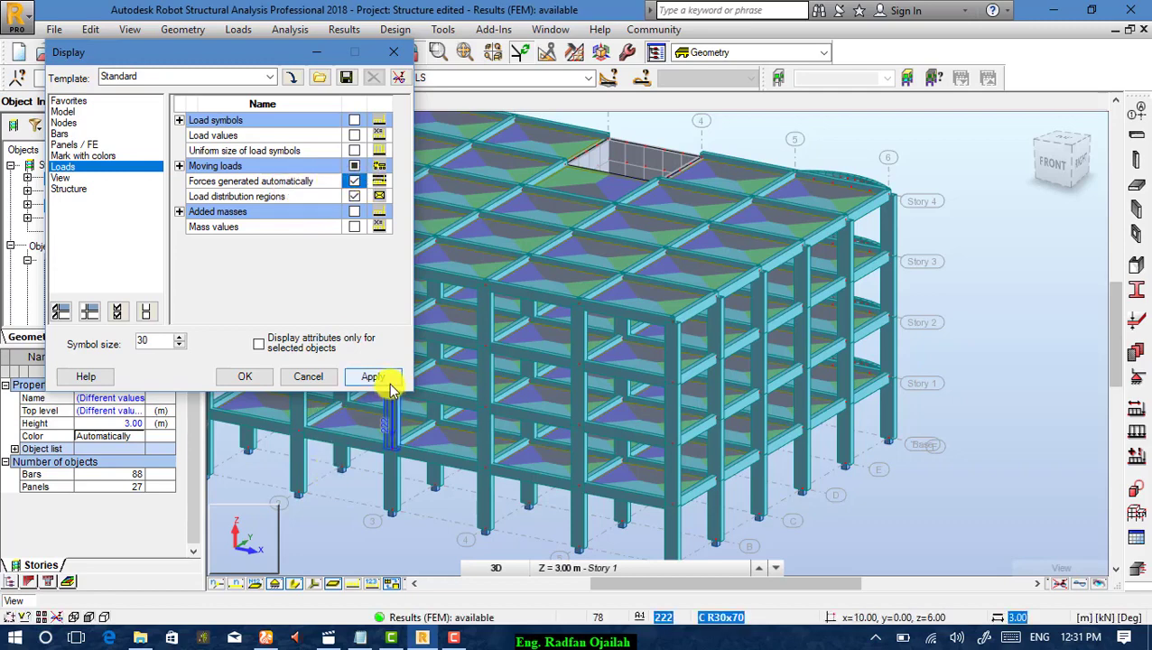
{"action": "left_click", "coordinate": [354, 181]}
{"action": "left_click", "coordinate": [245, 379]}
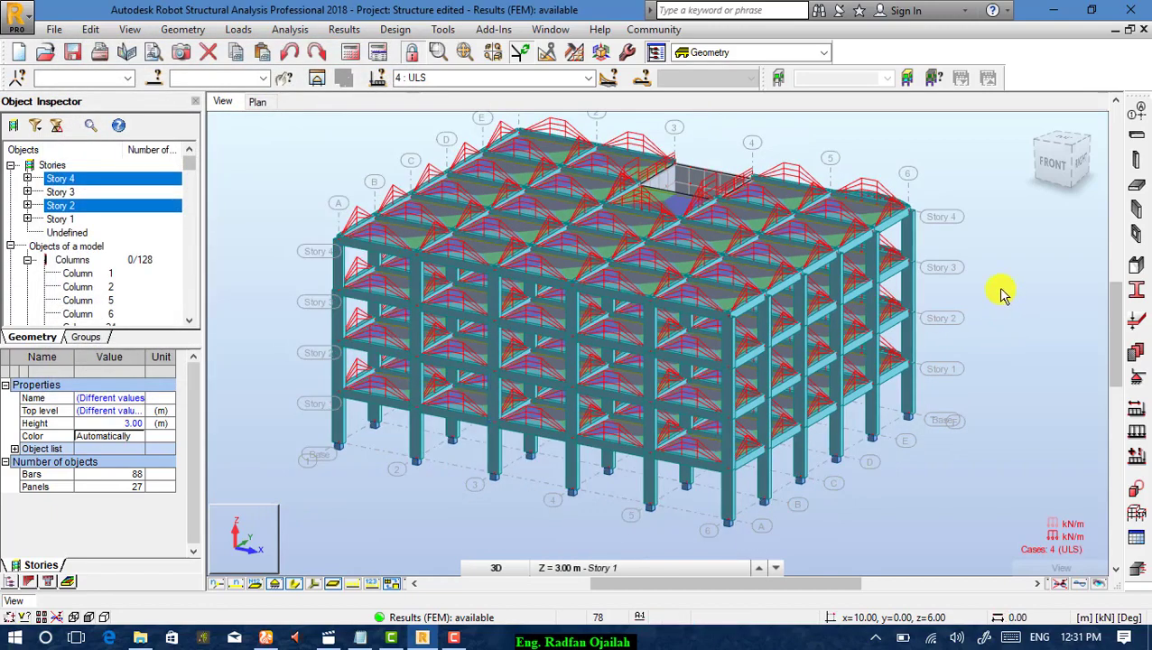
Examine the forces transferred from the slabs to the beams, rotating the 3D model to compare both beam directions.
{"action": "scroll", "coordinate": [957, 274], "scroll_direction": "up", "scroll_amount": 2}
{"action": "scroll", "coordinate": [926, 257], "scroll_direction": "down", "scroll_amount": 1}
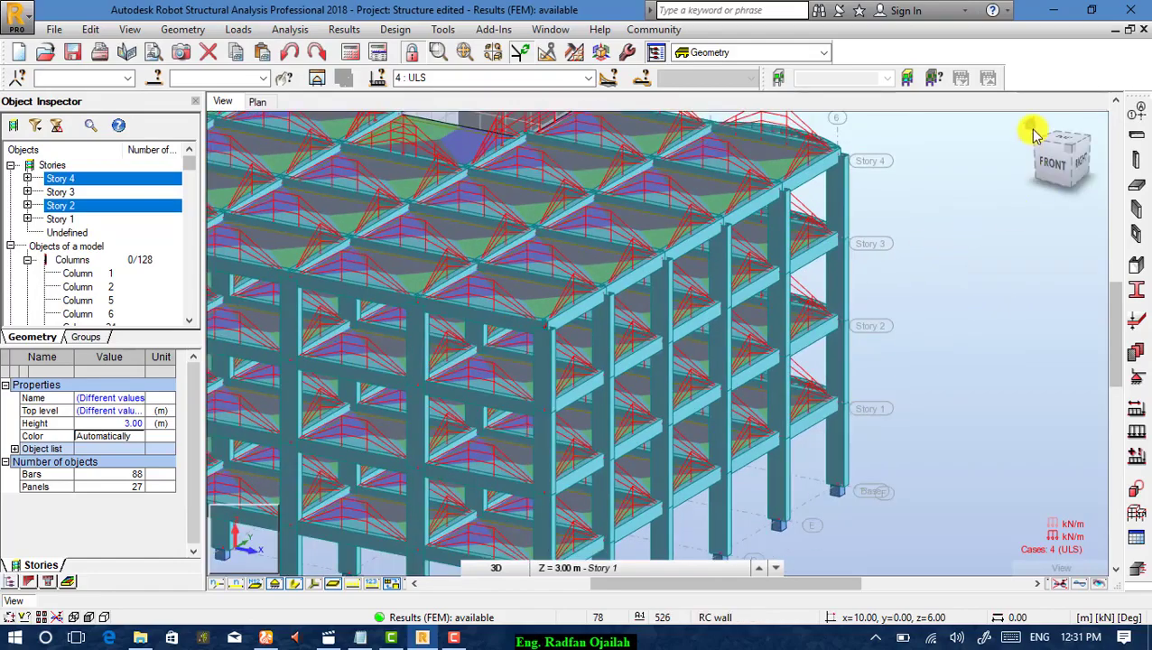
{"action": "left_click", "coordinate": [1032, 130]}
{"action": "scroll", "coordinate": [751, 359], "scroll_direction": "up", "scroll_amount": 4}
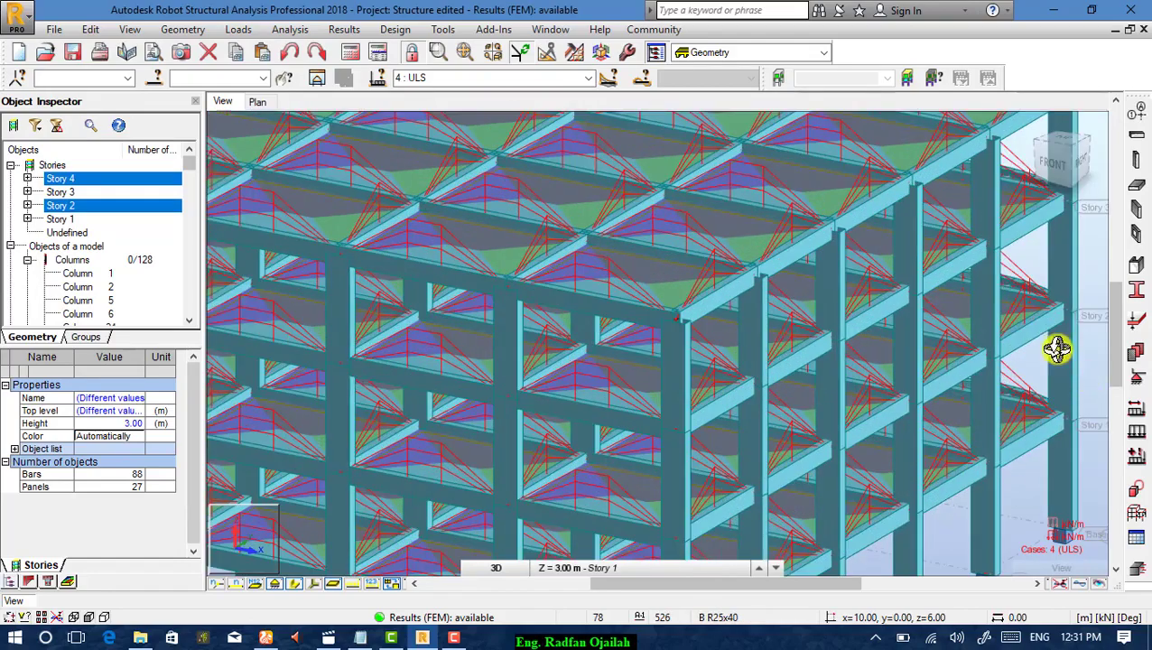
{"action": "right_click", "coordinate": [1101, 260]}
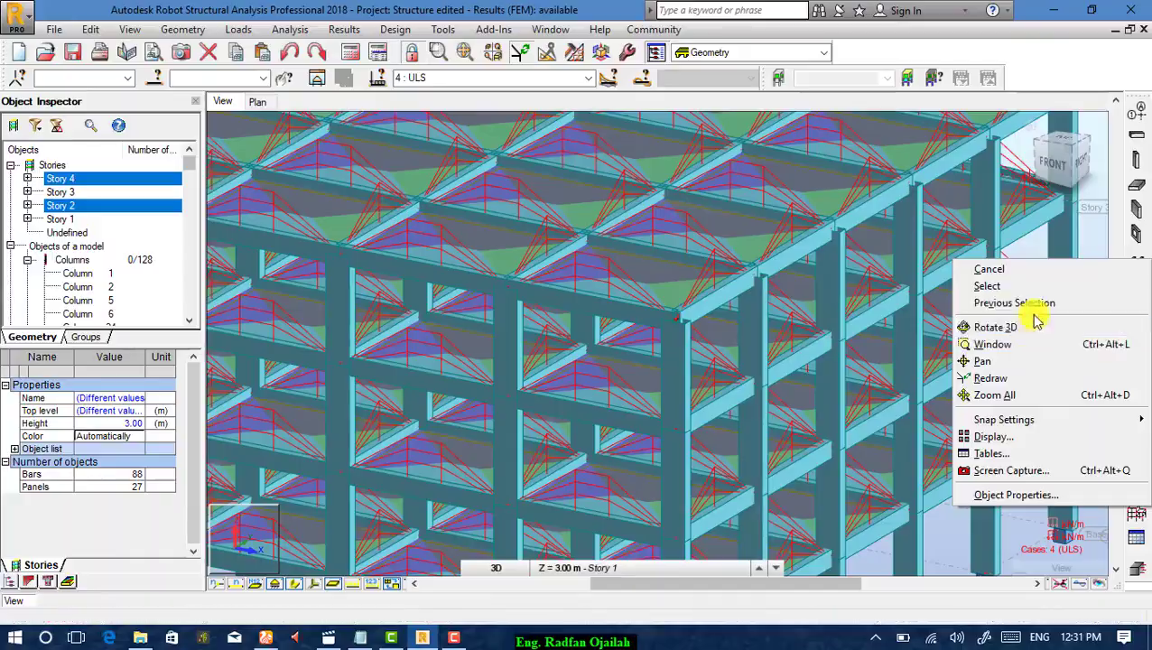
{"action": "left_click", "coordinate": [1028, 325]}
{"action": "left_click_drag", "start_coordinate": [1016, 334], "coordinate": [925, 317]}
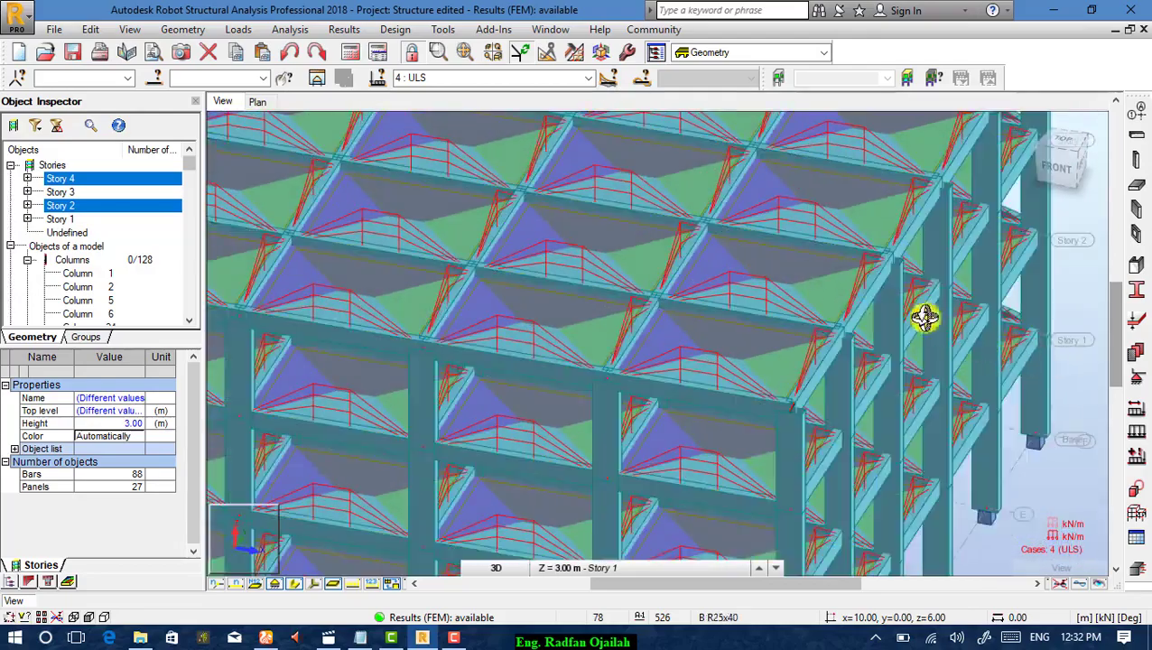
{"action": "scroll", "coordinate": [850, 268], "scroll_direction": "down", "scroll_amount": 4}
{"action": "scroll", "coordinate": [788, 216], "scroll_direction": "up", "scroll_amount": 3}
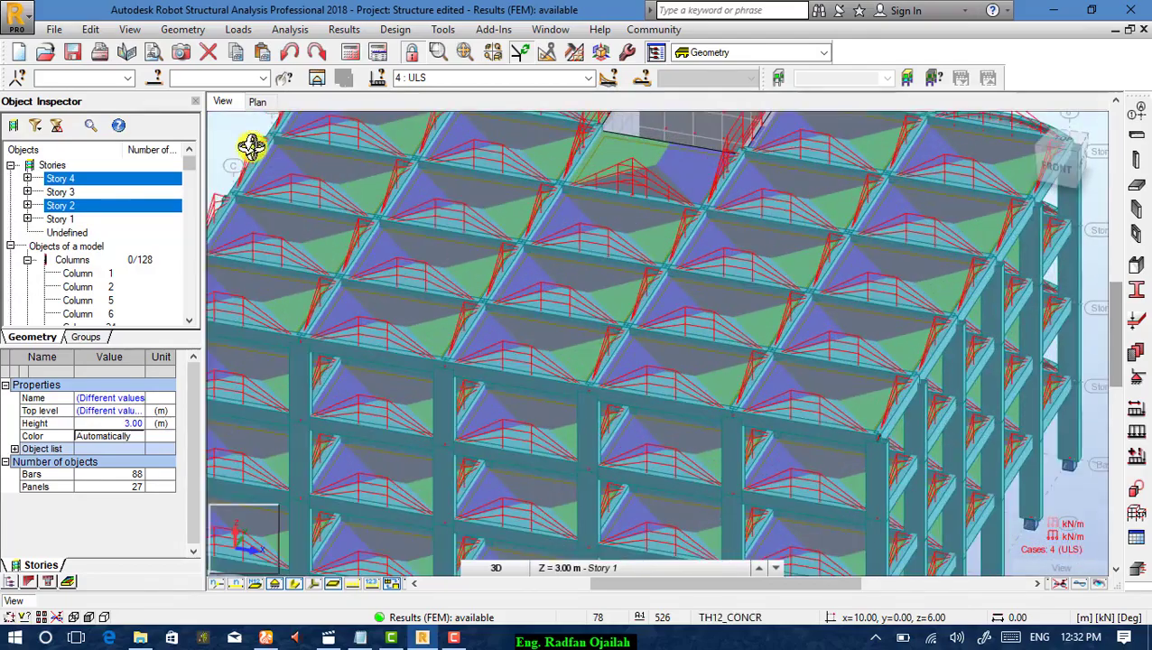
Hide the automatically generated forces and the load distribution regions in the model view.
{"action": "right_click", "coordinate": [242, 132]}
{"action": "left_click", "coordinate": [214, 315]}
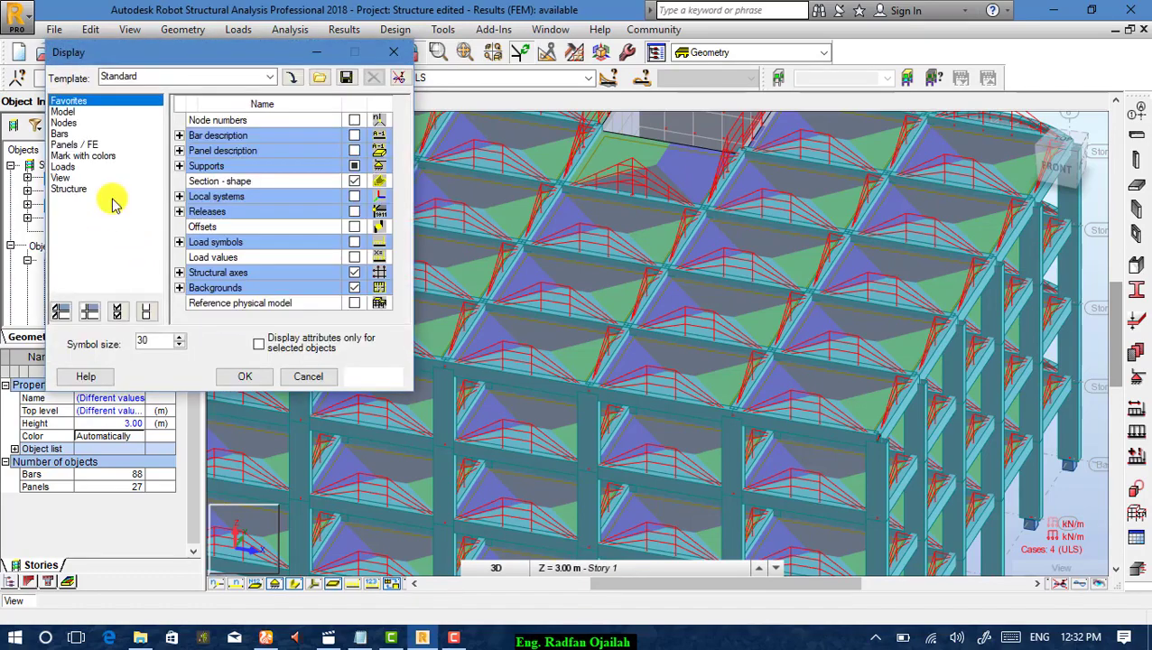
{"action": "left_click", "coordinate": [63, 167]}
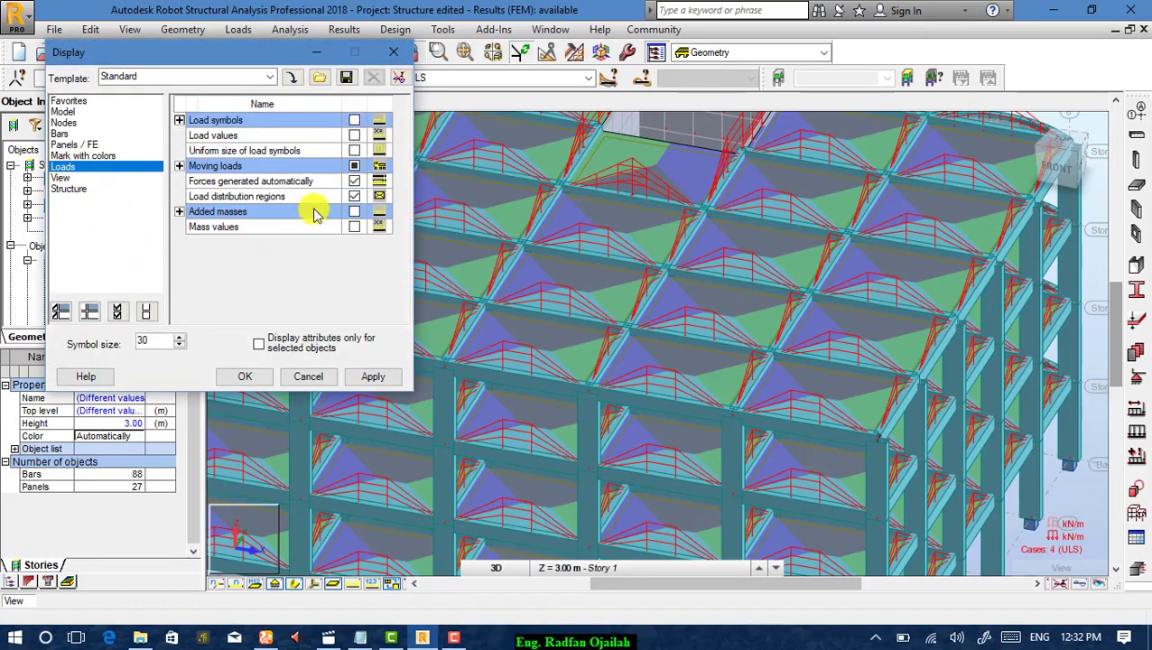
{"action": "left_click", "coordinate": [256, 377]}
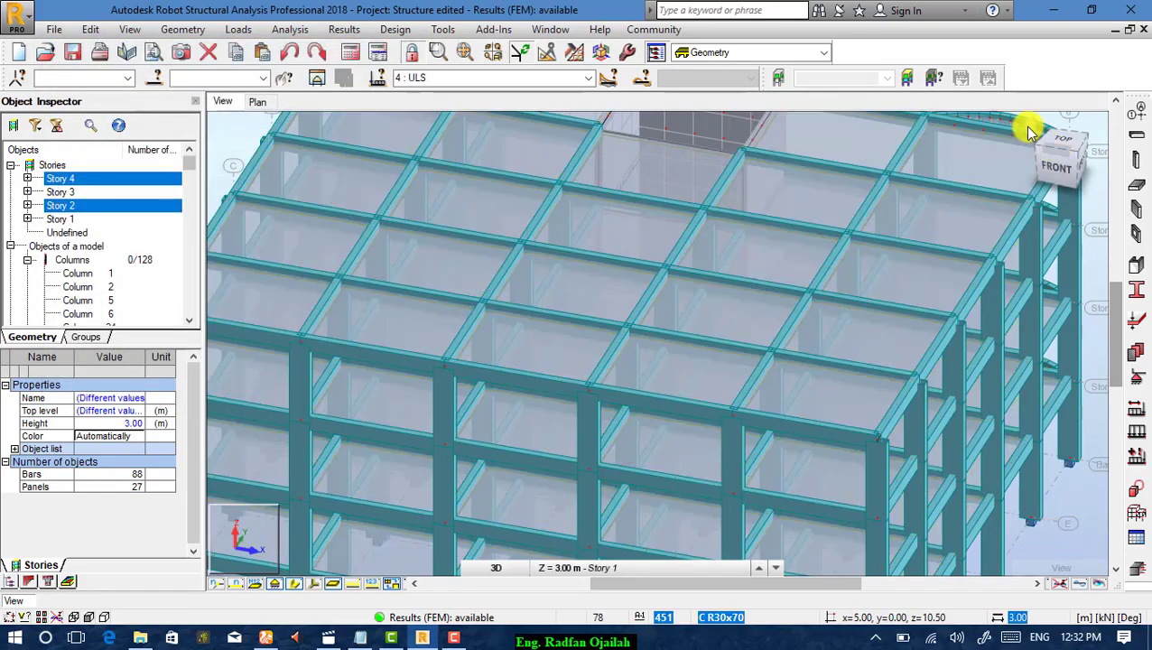
Select all beams with the same cross-section as the Story 1 front edge beam between axes 5 and 6.
{"action": "left_click", "coordinate": [1023, 132]}
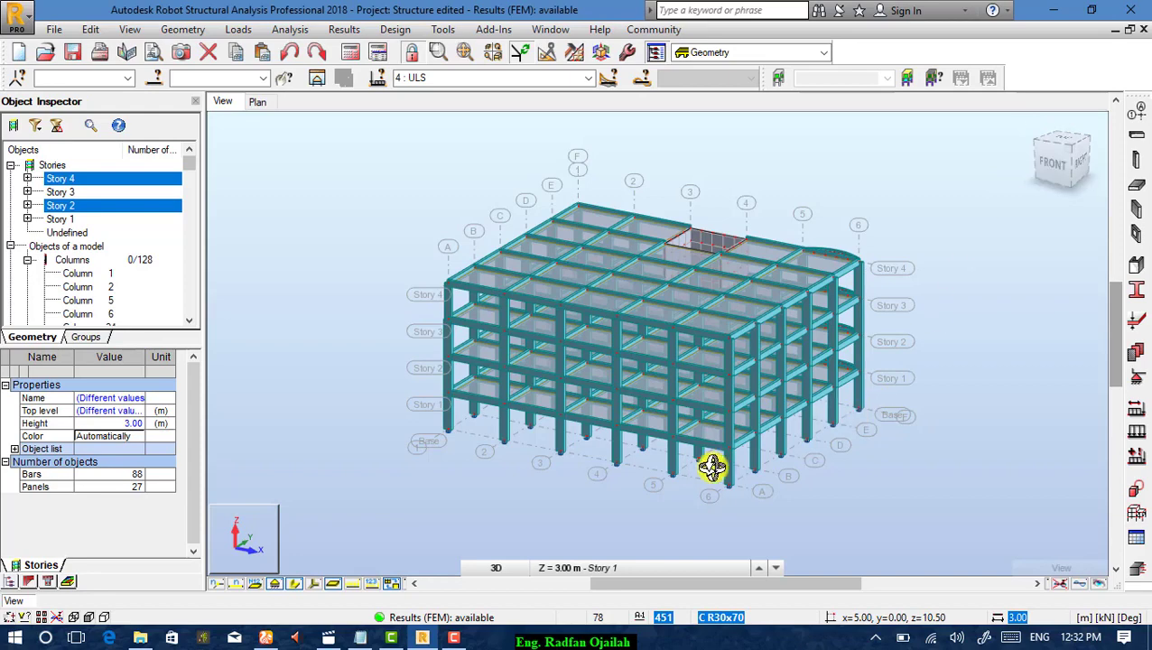
{"action": "scroll", "coordinate": [711, 468], "scroll_direction": "up", "scroll_amount": 5}
{"action": "left_click", "coordinate": [687, 395]}
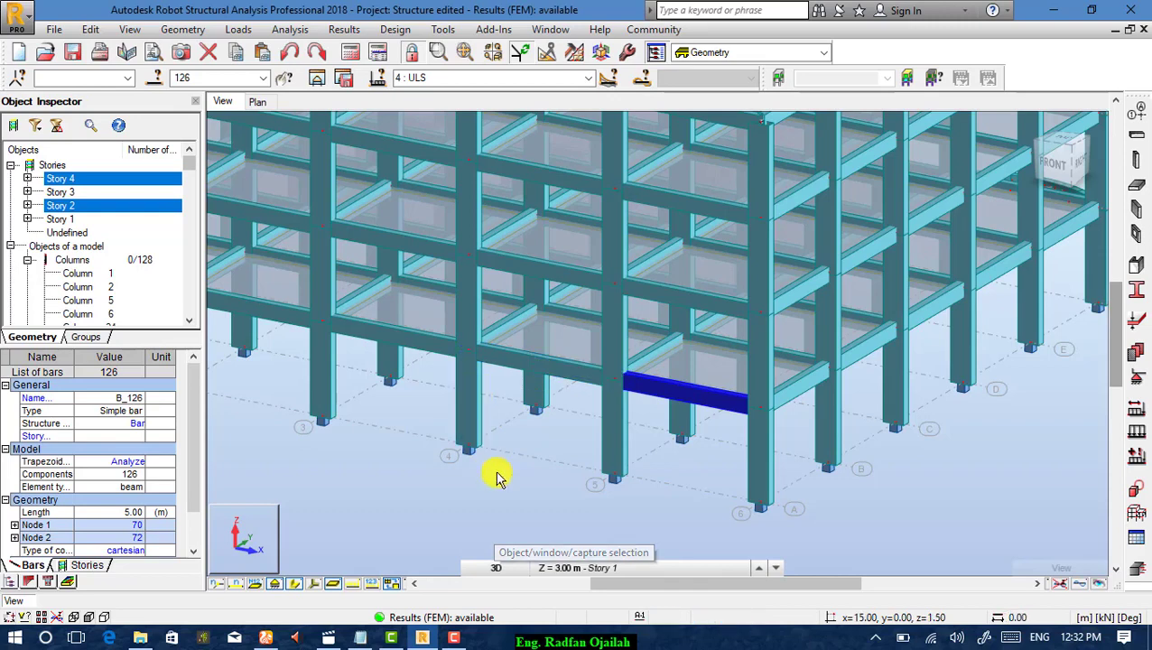
{"action": "right_click", "coordinate": [710, 400]}
{"action": "mouse_move", "coordinate": [713, 341]}
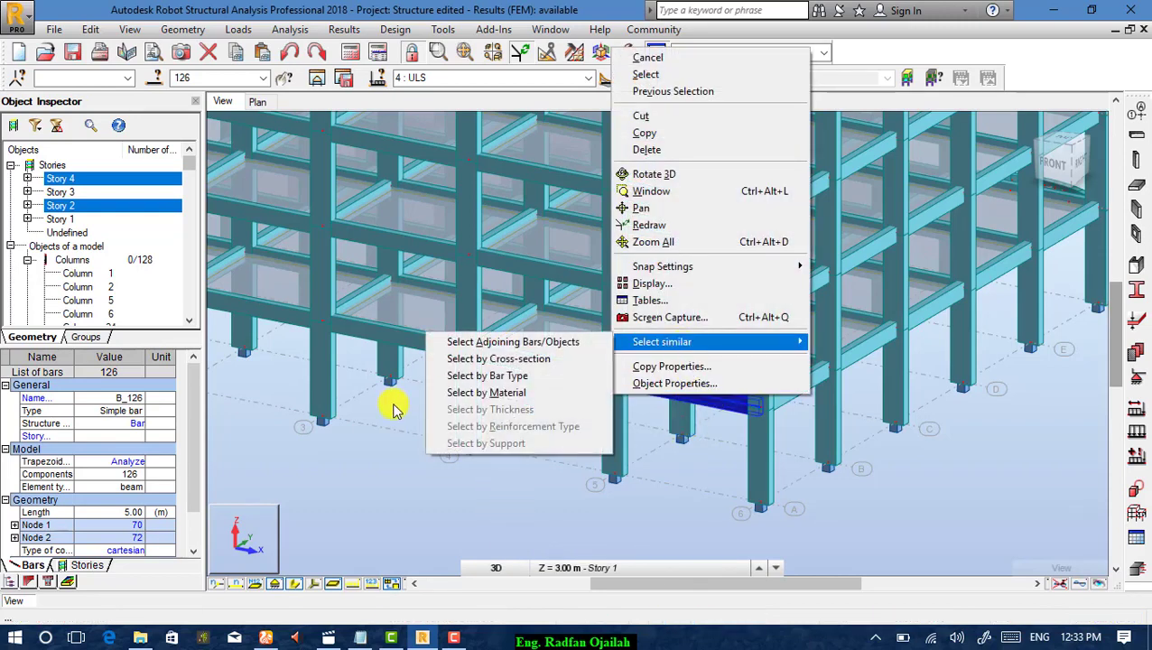
{"action": "left_click", "coordinate": [488, 361]}
{"action": "scroll", "coordinate": [515, 417], "scroll_direction": "down", "scroll_amount": 2}
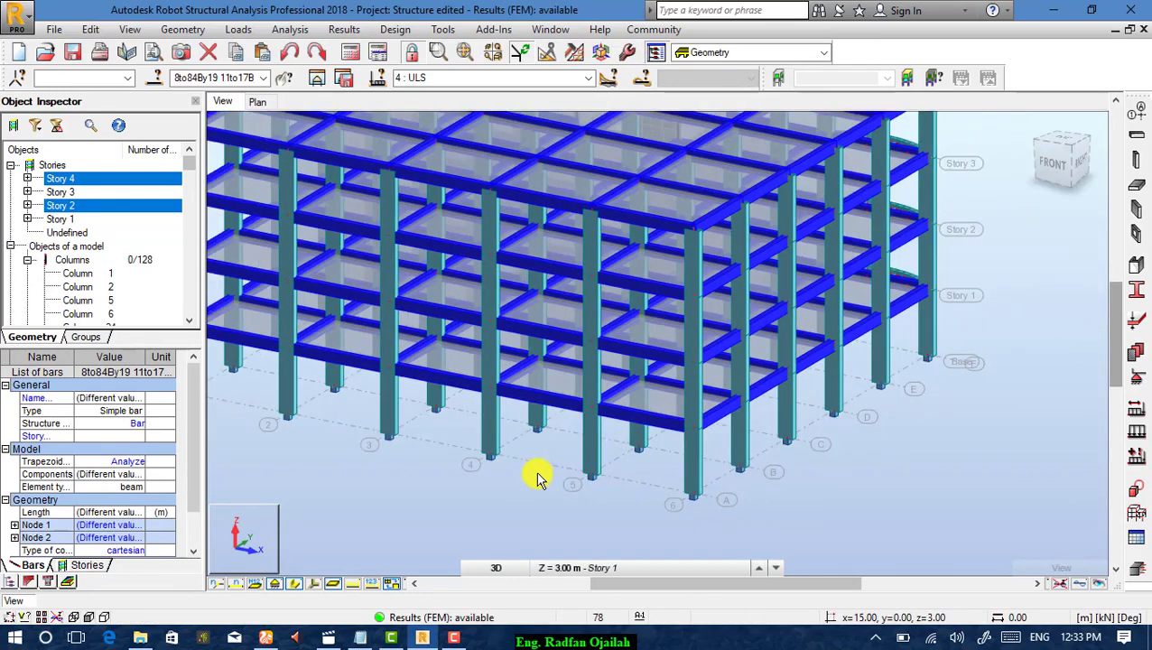
{"action": "scroll", "coordinate": [536, 473], "scroll_direction": "up", "scroll_amount": 4}
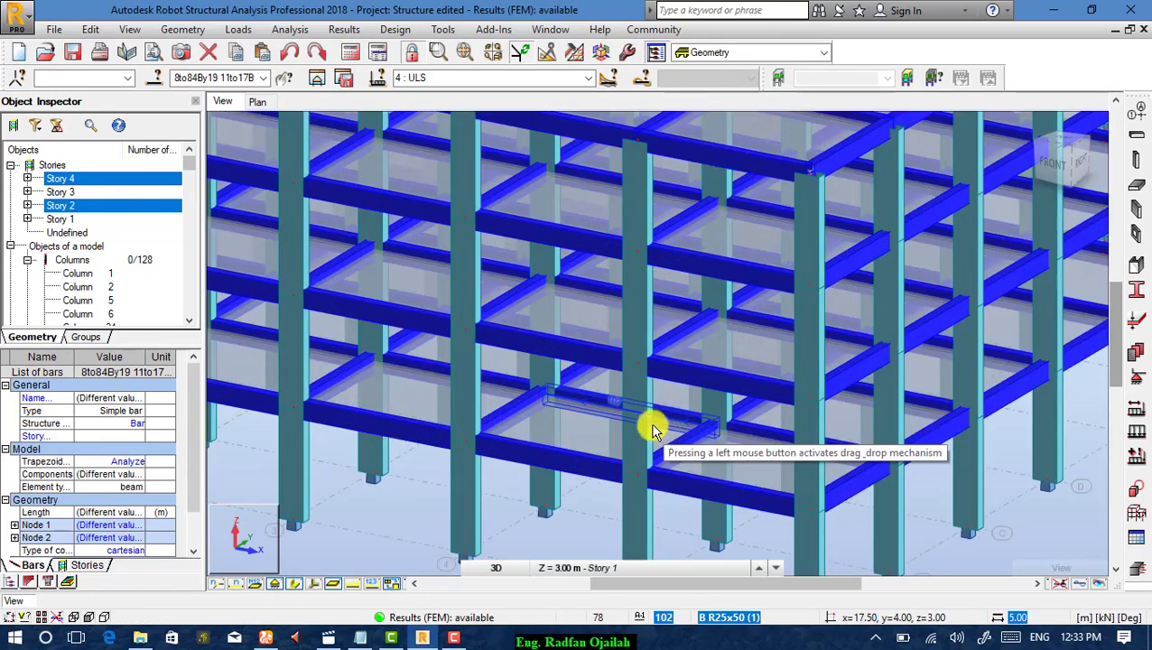
Show the model from the front without section shapes and isolate the selected beams in a separate view.
{"action": "left_click", "coordinate": [1050, 165]}
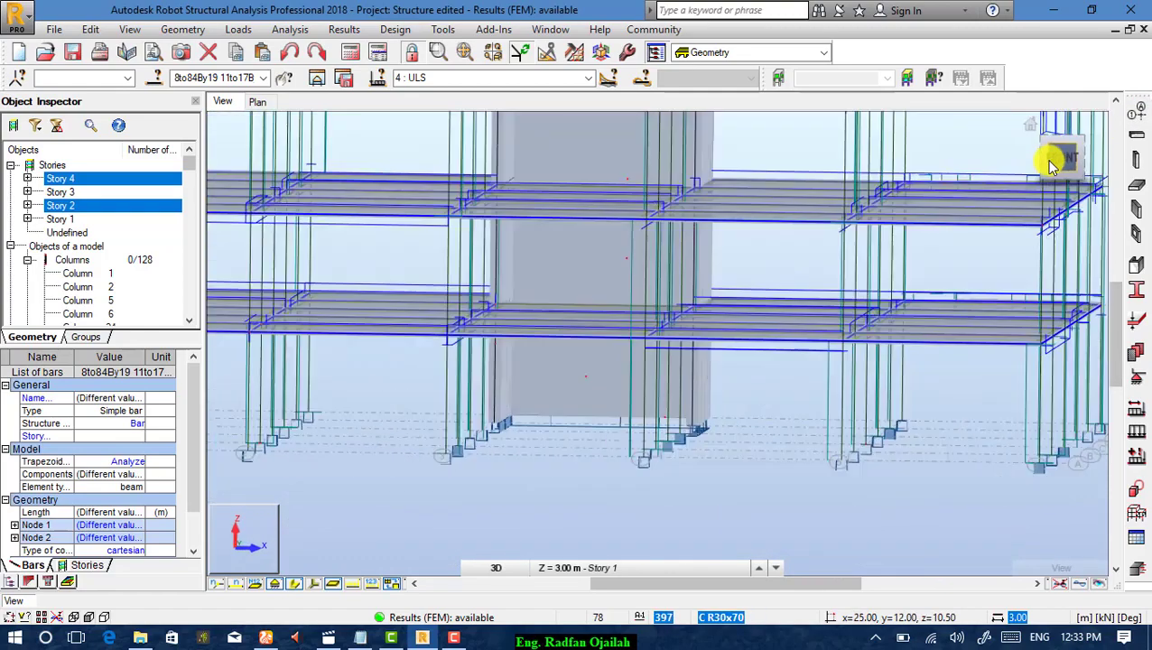
{"action": "left_click", "coordinate": [294, 584]}
{"action": "scroll", "coordinate": [397, 478], "scroll_direction": "down", "scroll_amount": 1}
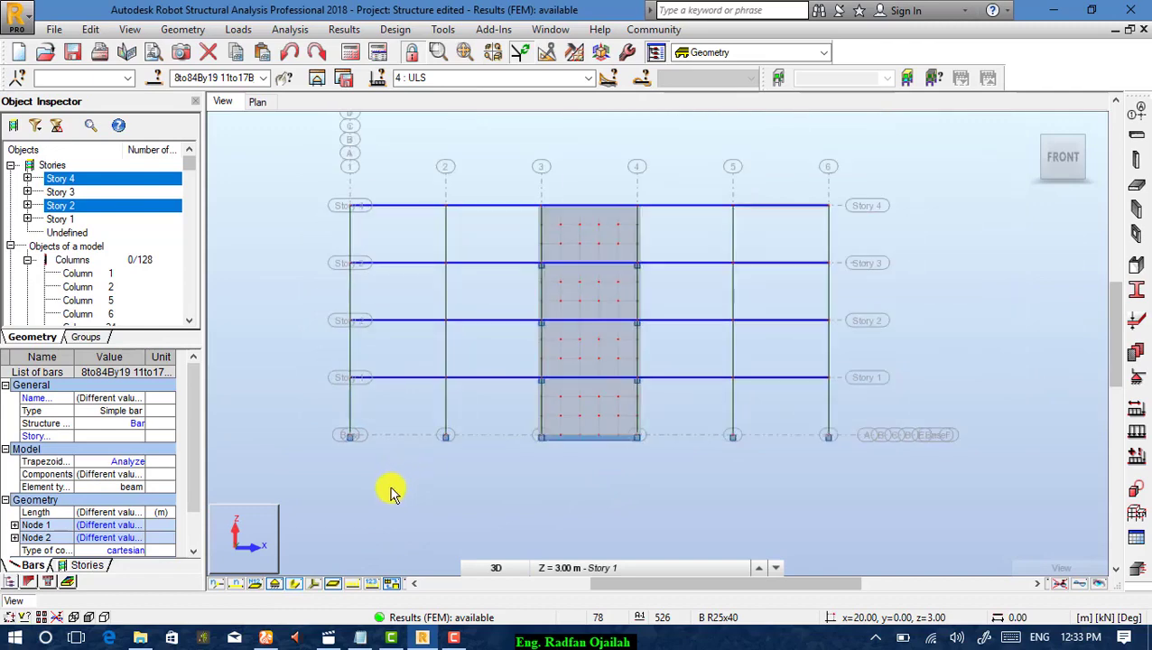
{"action": "scroll", "coordinate": [450, 304], "scroll_direction": "up", "scroll_amount": 2}
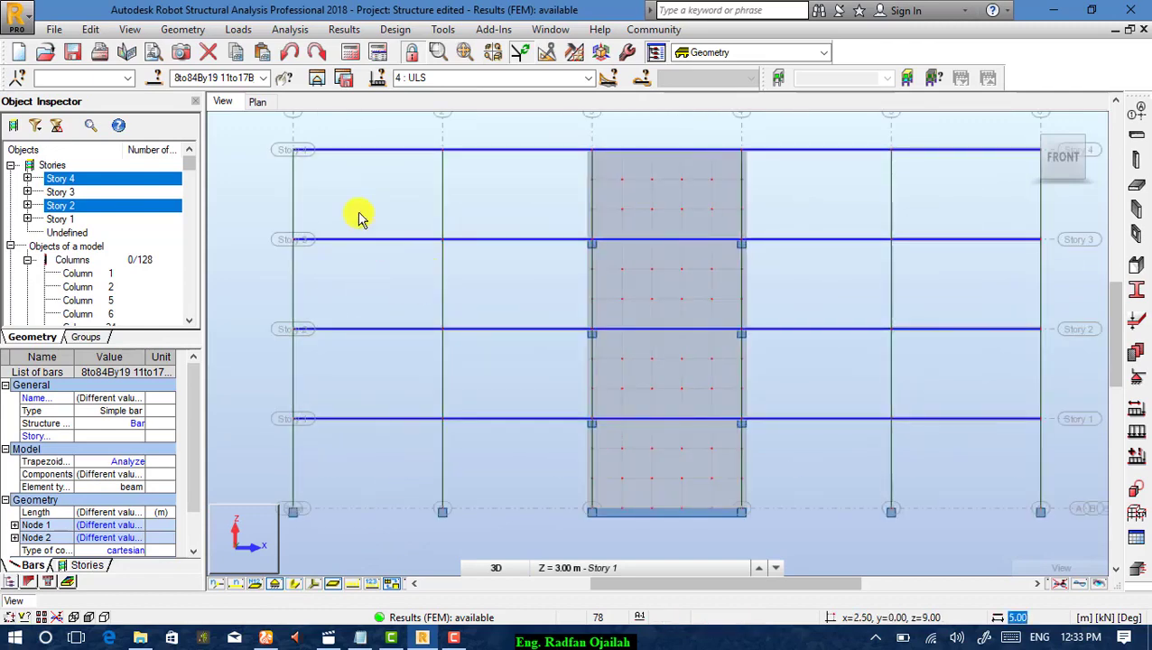
{"action": "left_click", "coordinate": [313, 80]}
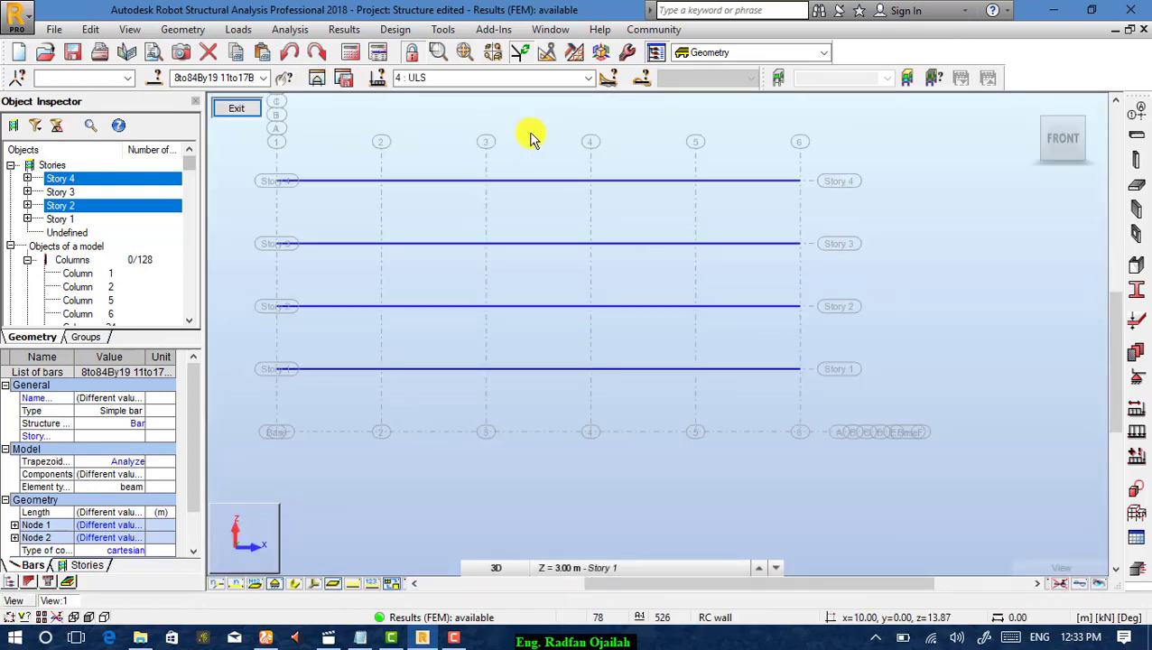
Set the bar diagrams to text descriptions, differentiated positive and negative values, and filled shading.
{"action": "left_click", "coordinate": [344, 29]}
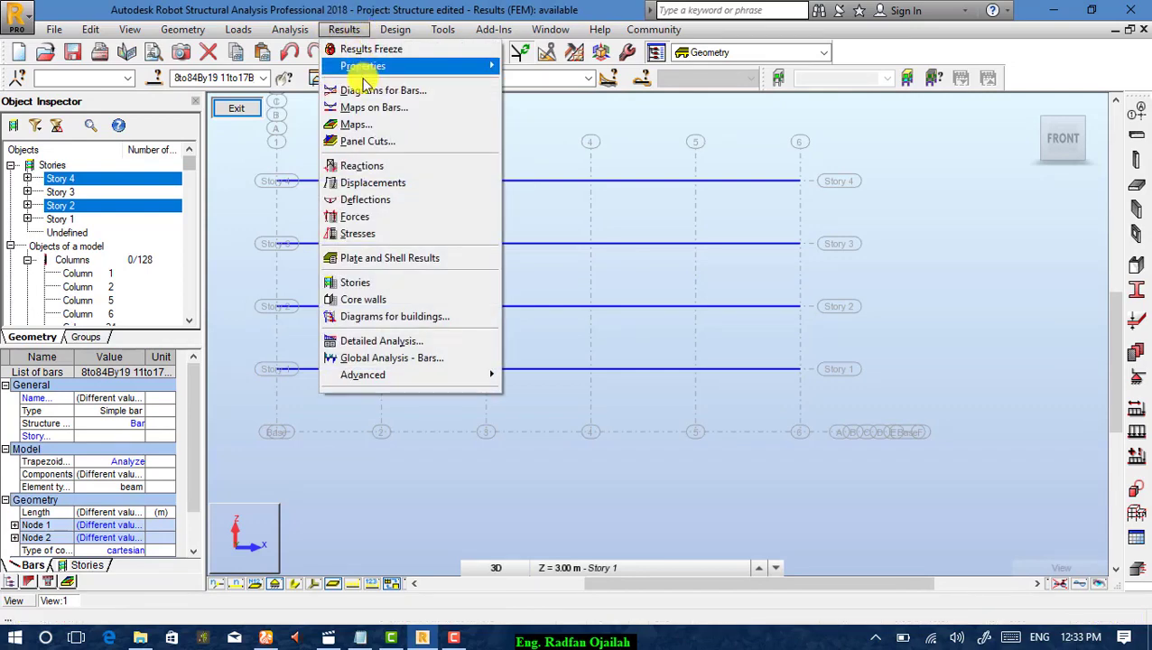
{"action": "left_click", "coordinate": [389, 95]}
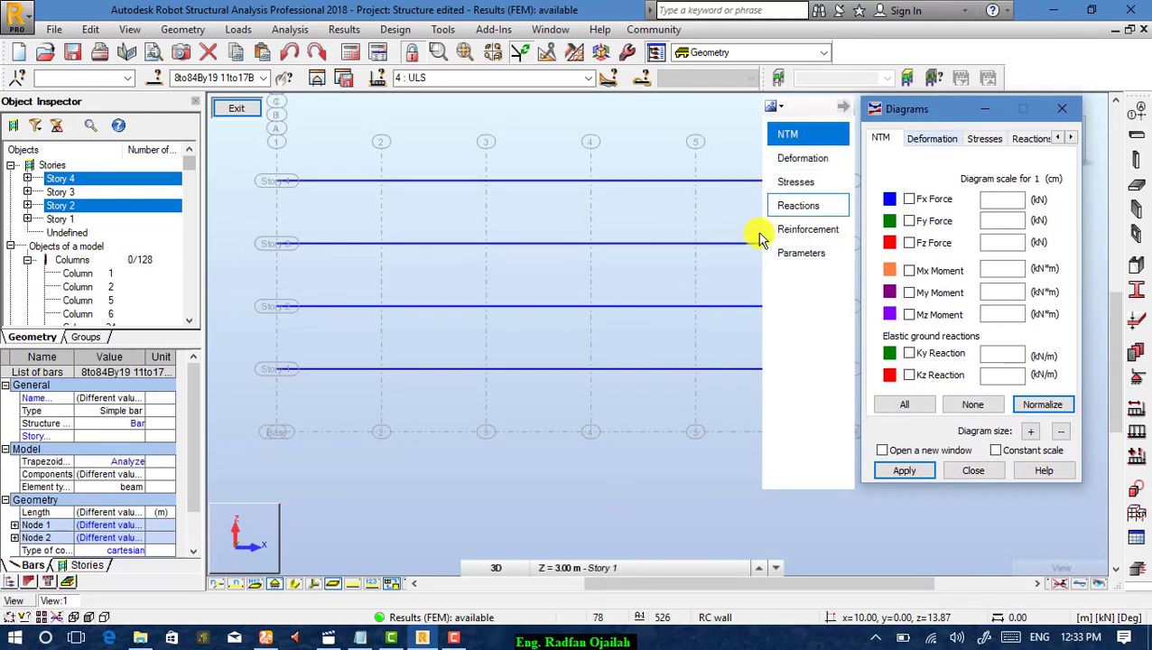
{"action": "left_click", "coordinate": [791, 260]}
{"action": "left_click", "coordinate": [1025, 193]}
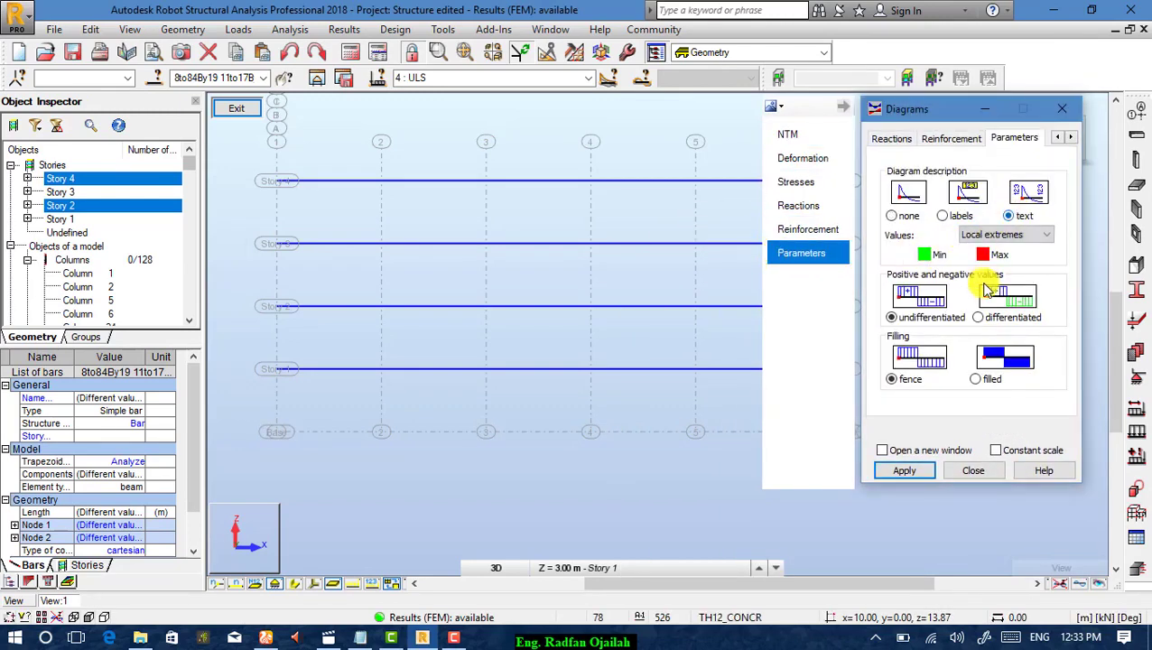
{"action": "left_click", "coordinate": [981, 318]}
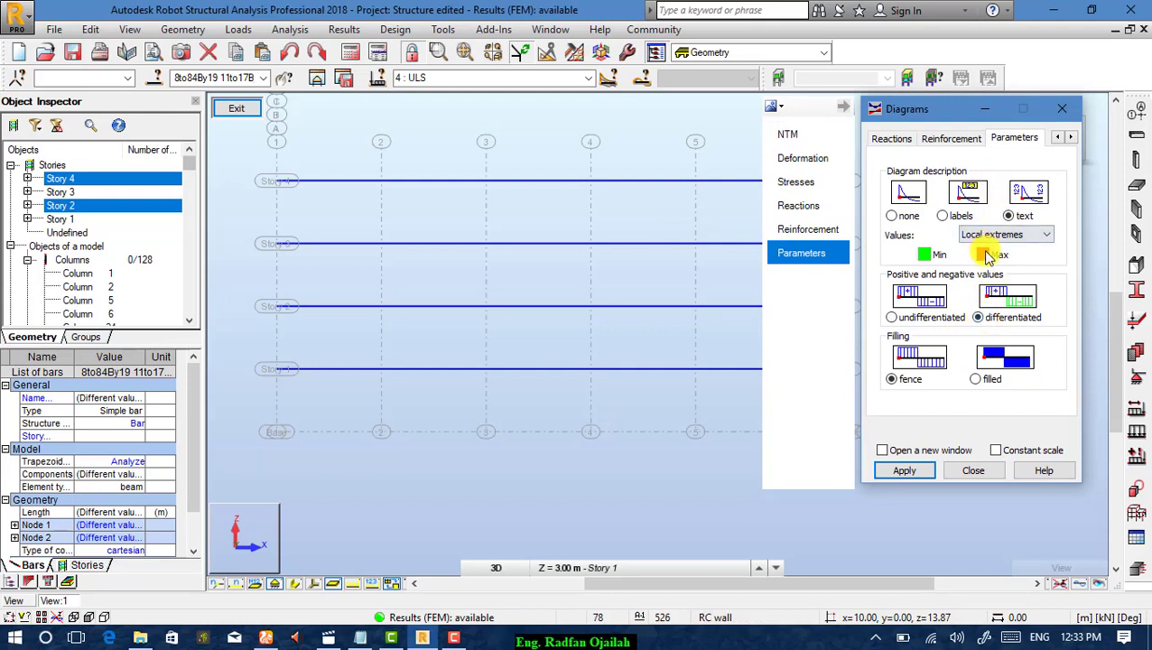
{"action": "left_click", "coordinate": [977, 377]}
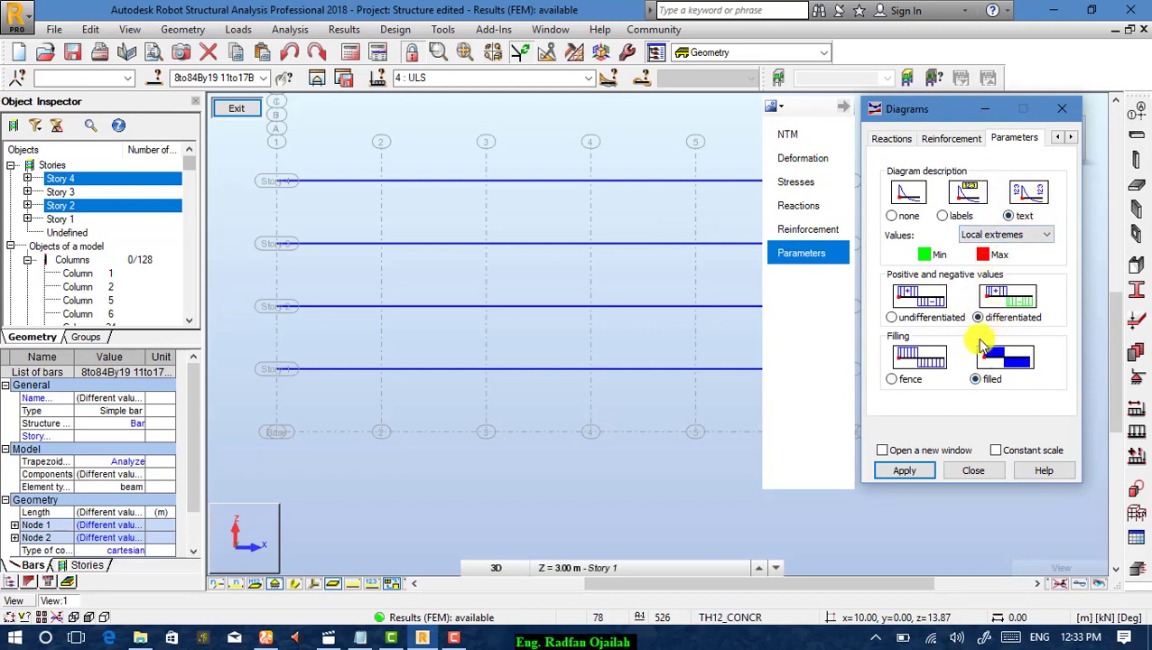
Plot the My moment diagram on the isolated beams and normalize its scale.
{"action": "left_click", "coordinate": [809, 137]}
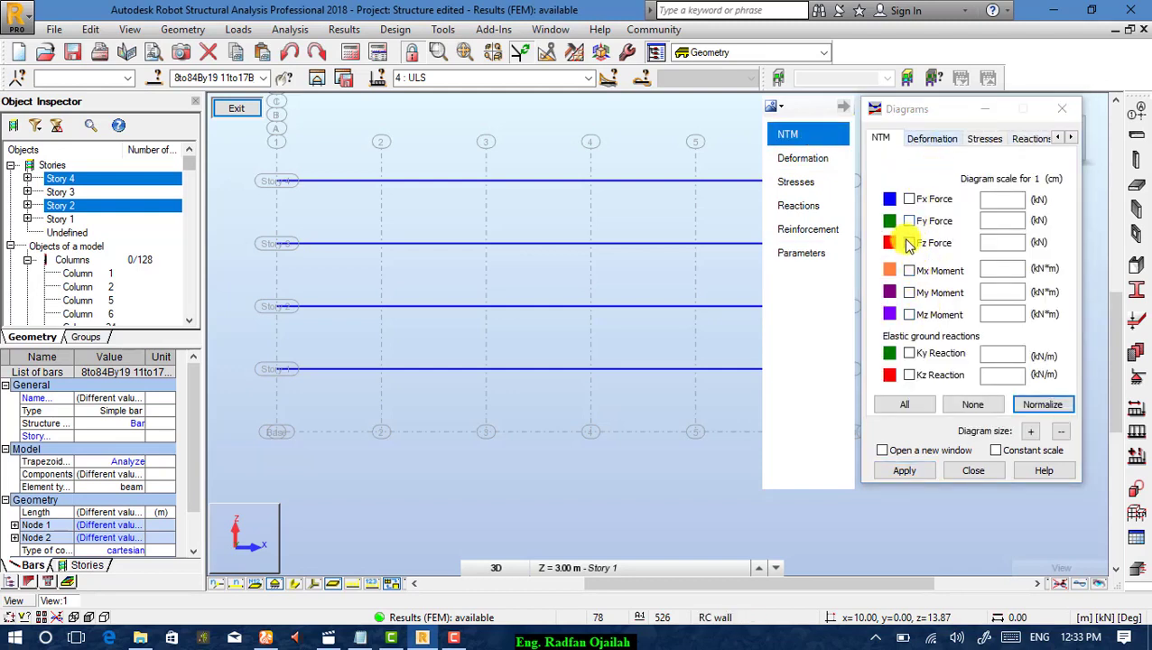
{"action": "left_click", "coordinate": [908, 293]}
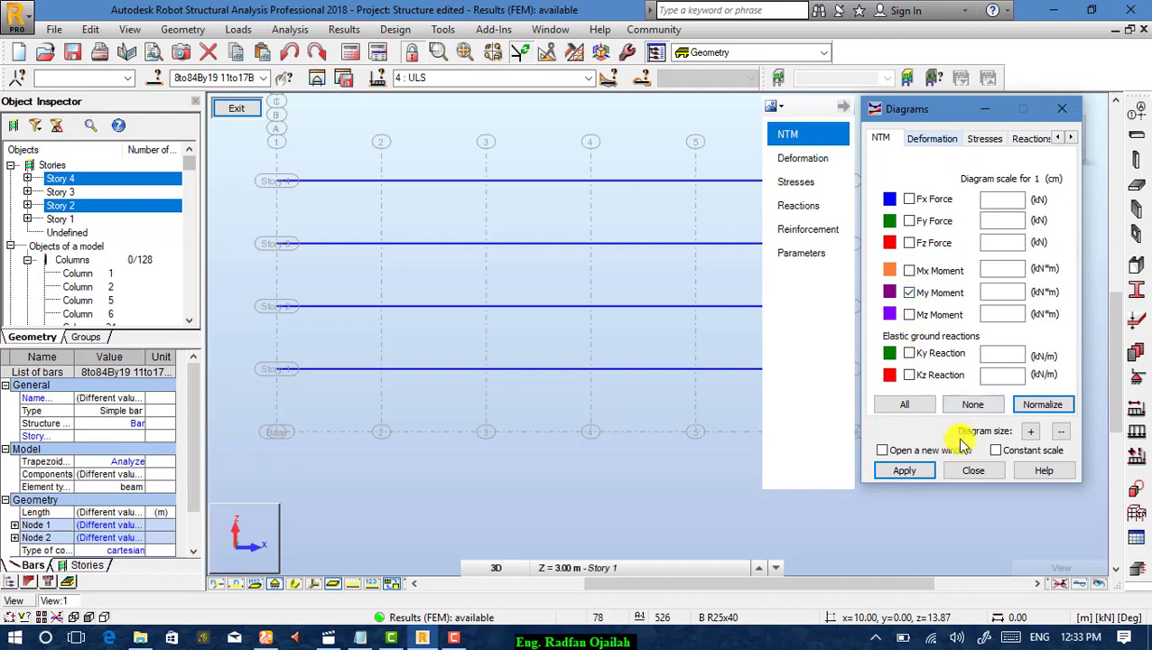
{"action": "left_click", "coordinate": [905, 471]}
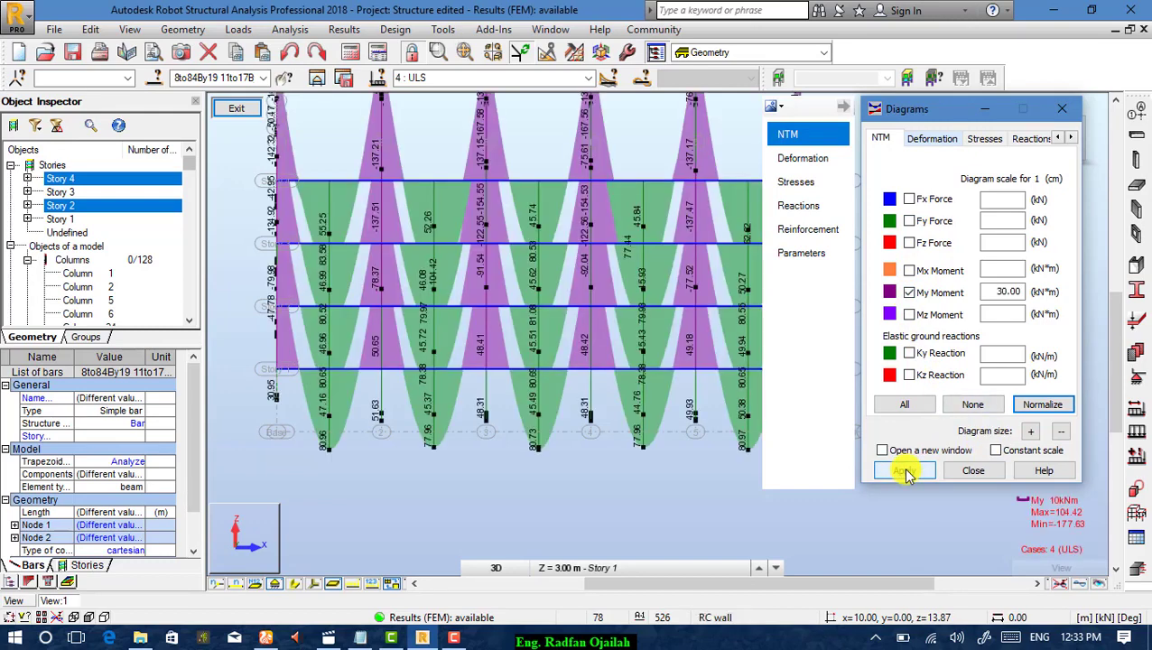
{"action": "left_click", "coordinate": [1038, 406]}
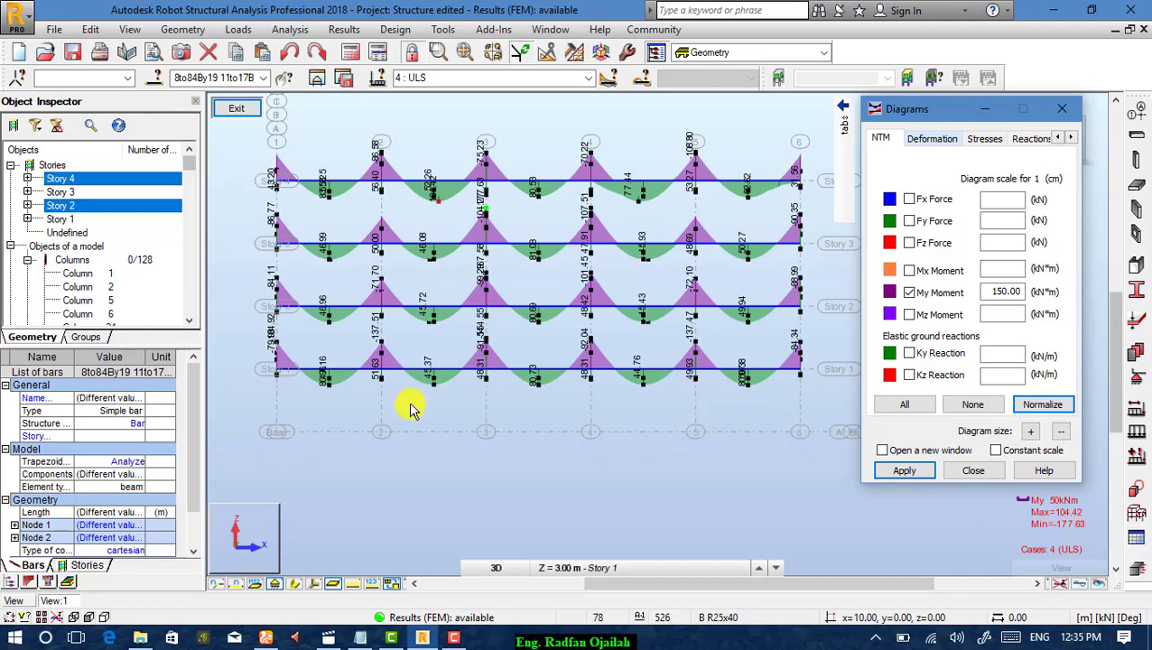
Open the table of bar forces and close the Diagrams dialog.
{"action": "left_click", "coordinate": [341, 29]}
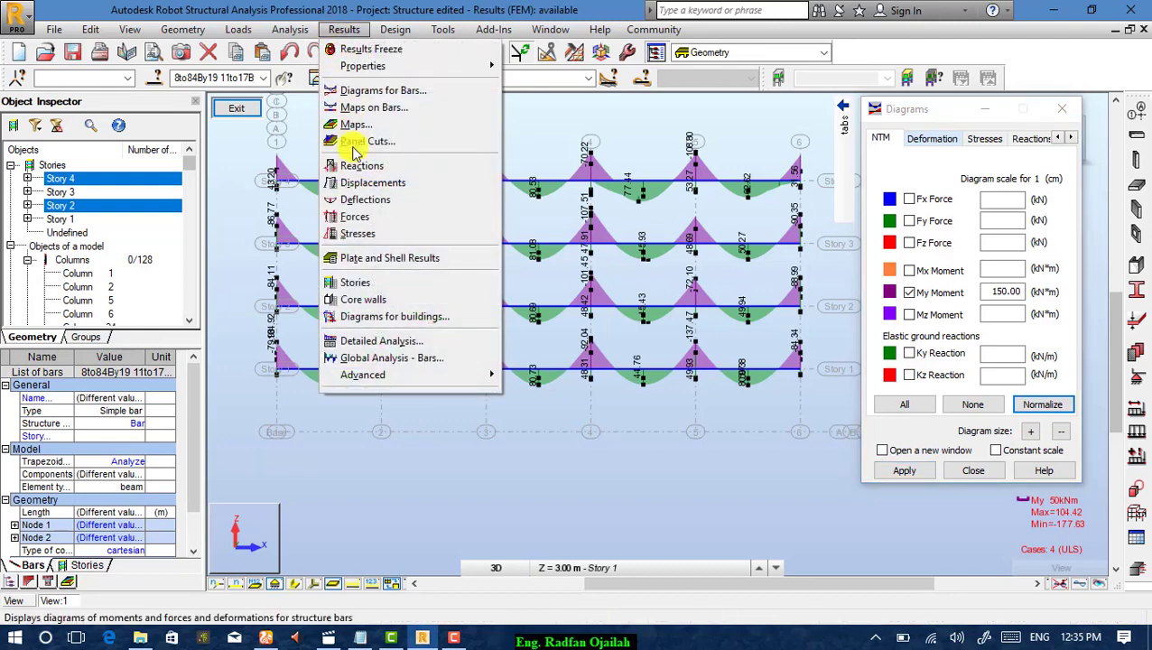
{"action": "left_click", "coordinate": [390, 223]}
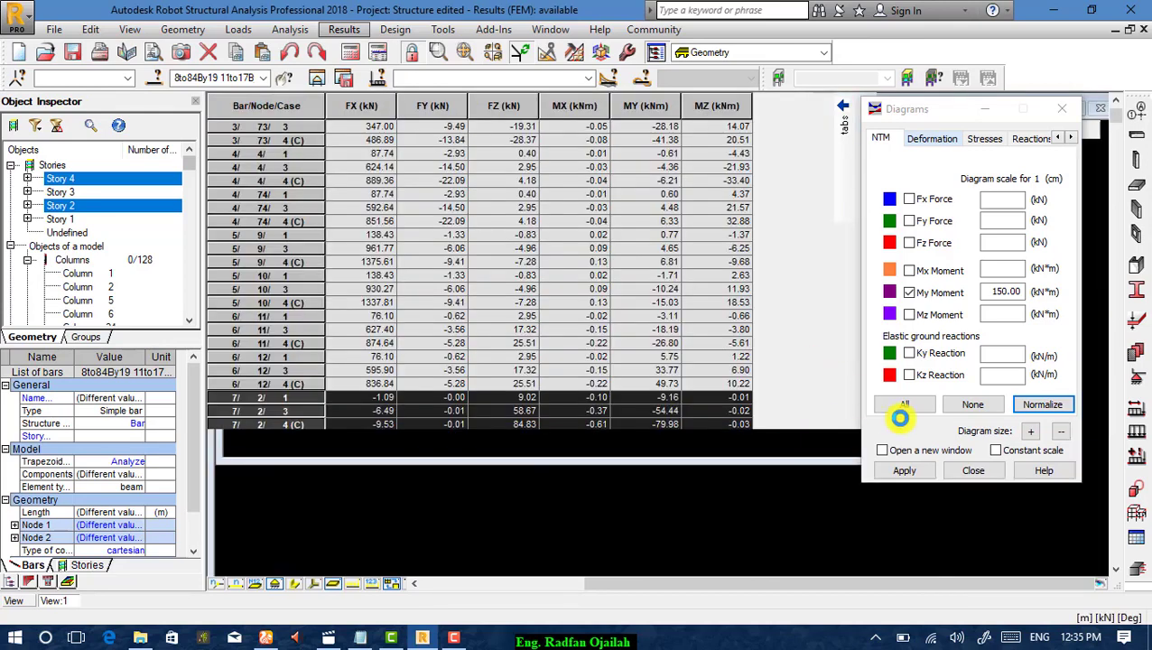
{"action": "left_click", "coordinate": [974, 471]}
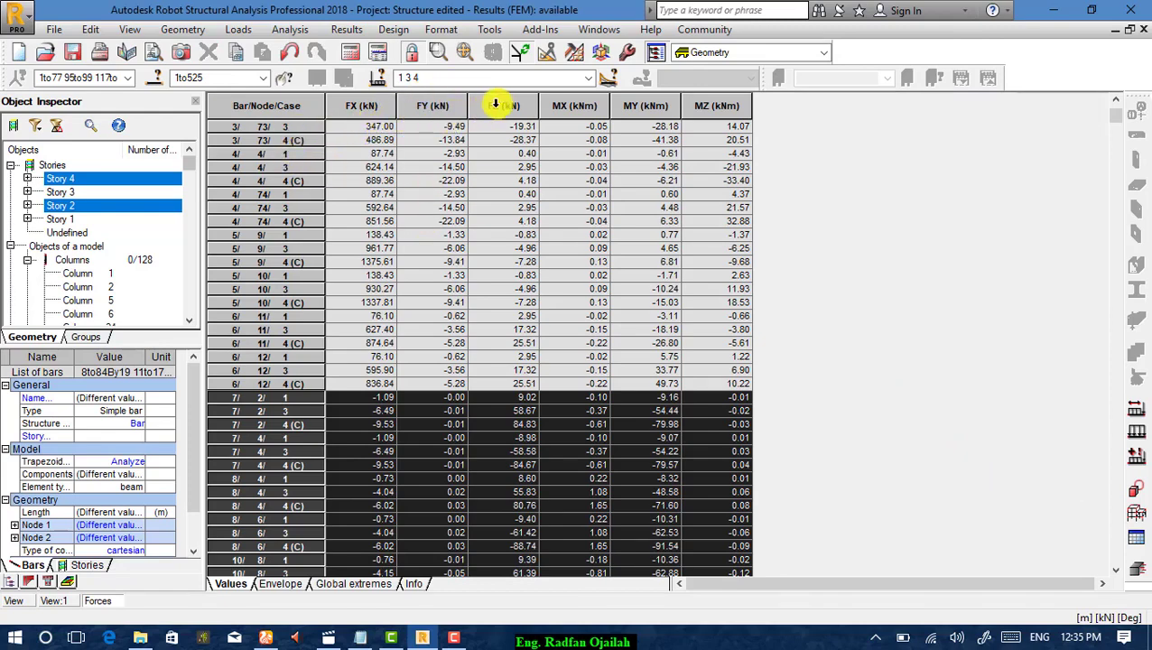
Review the MY moments of the beams in the table of bar forces.
{"action": "left_click", "coordinate": [661, 129]}
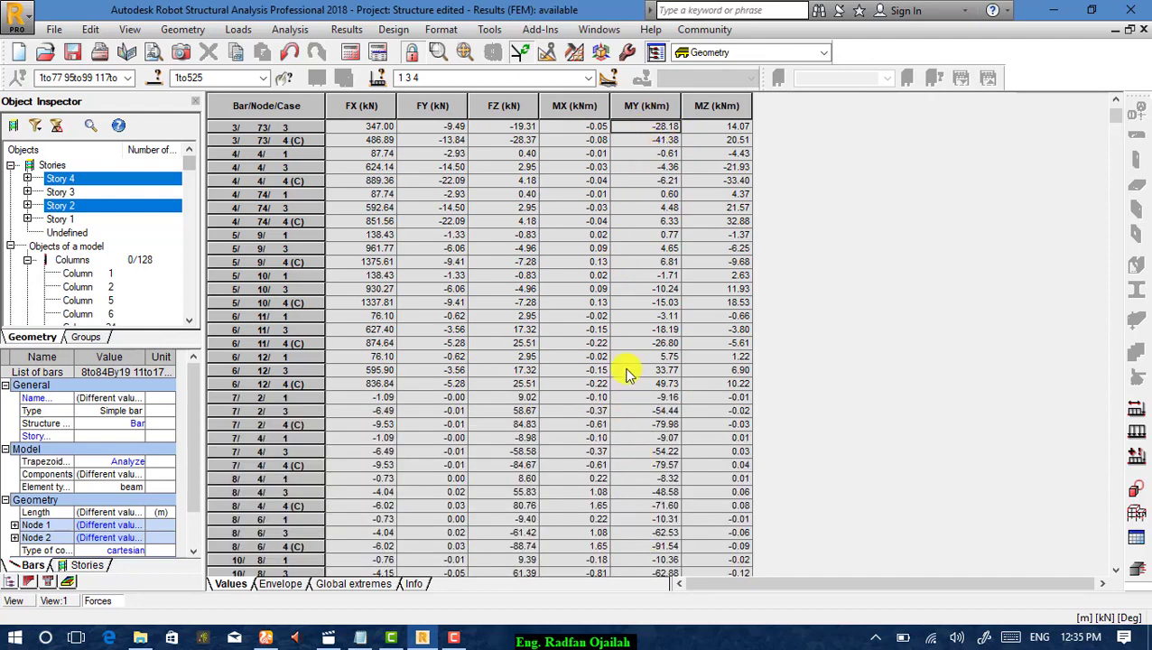
{"action": "scroll", "coordinate": [652, 189], "scroll_direction": "down", "scroll_amount": 5}
{"action": "scroll", "coordinate": [656, 145], "scroll_direction": "up", "scroll_amount": 1}
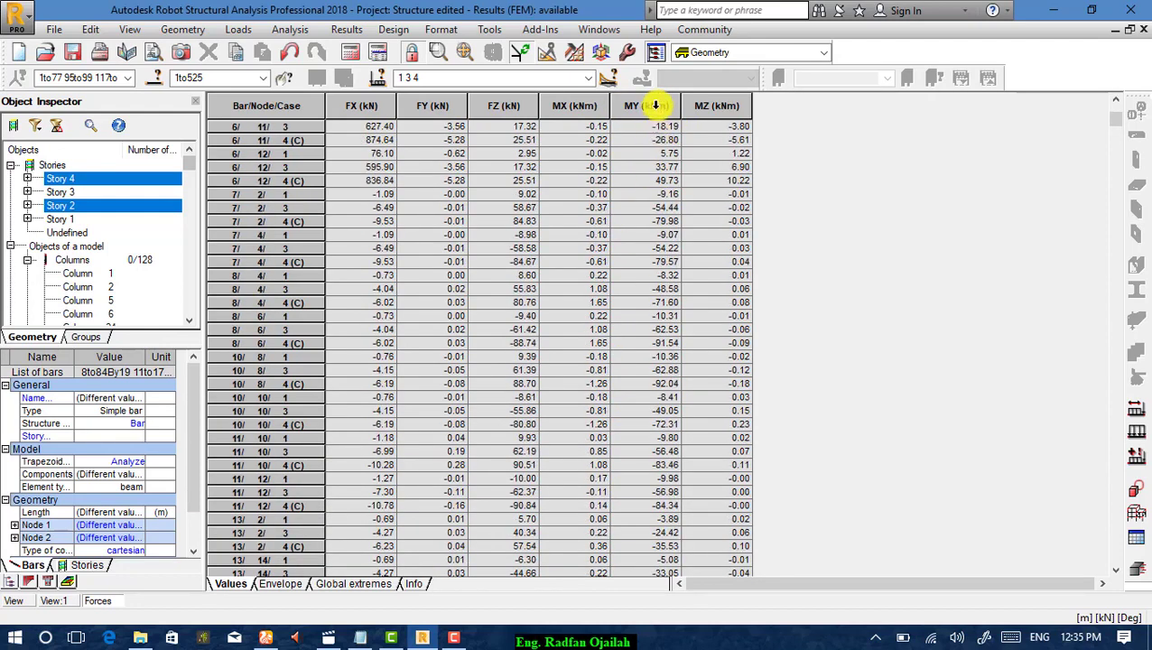
{"action": "left_click", "coordinate": [655, 106]}
{"action": "scroll", "coordinate": [632, 185], "scroll_direction": "up", "scroll_amount": 7}
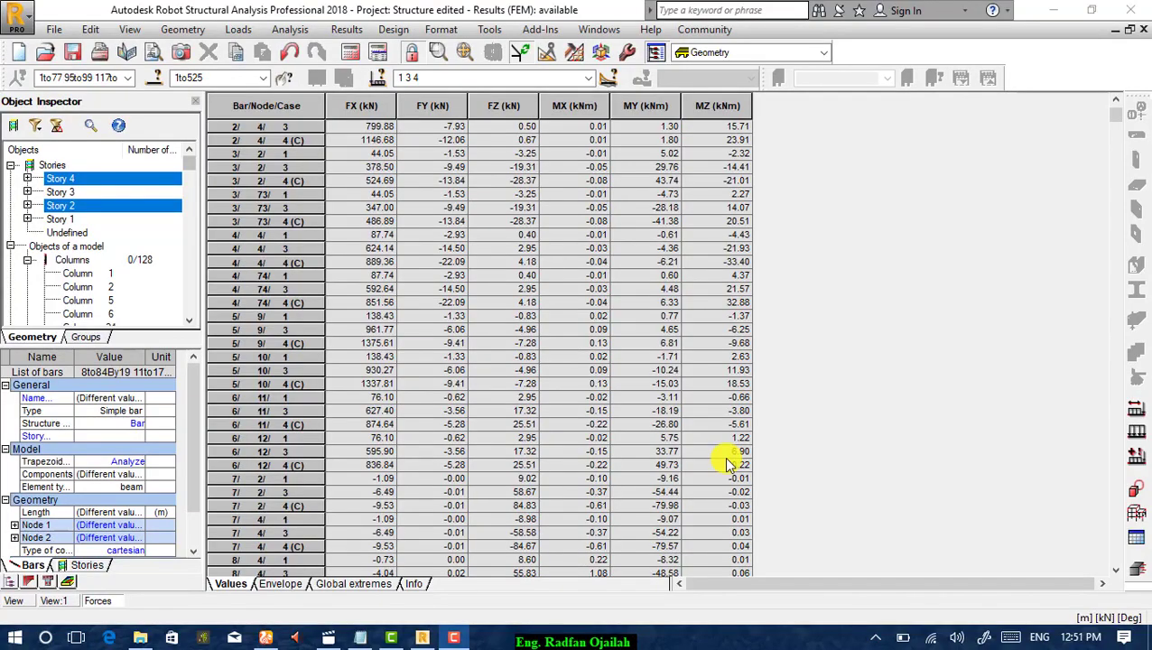
Check the global extremes of the bar forces for the maximum MY moment and the bar and node where it occurs.
{"action": "left_click", "coordinate": [365, 584]}
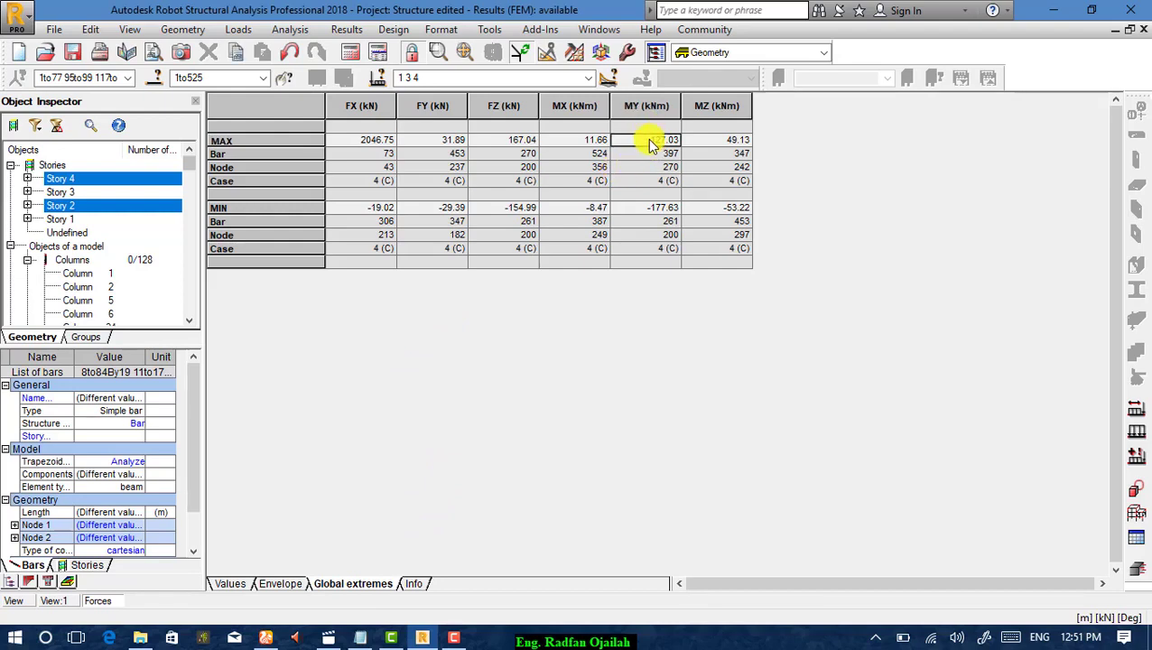
{"action": "left_click", "coordinate": [652, 155]}
{"action": "left_click", "coordinate": [648, 169]}
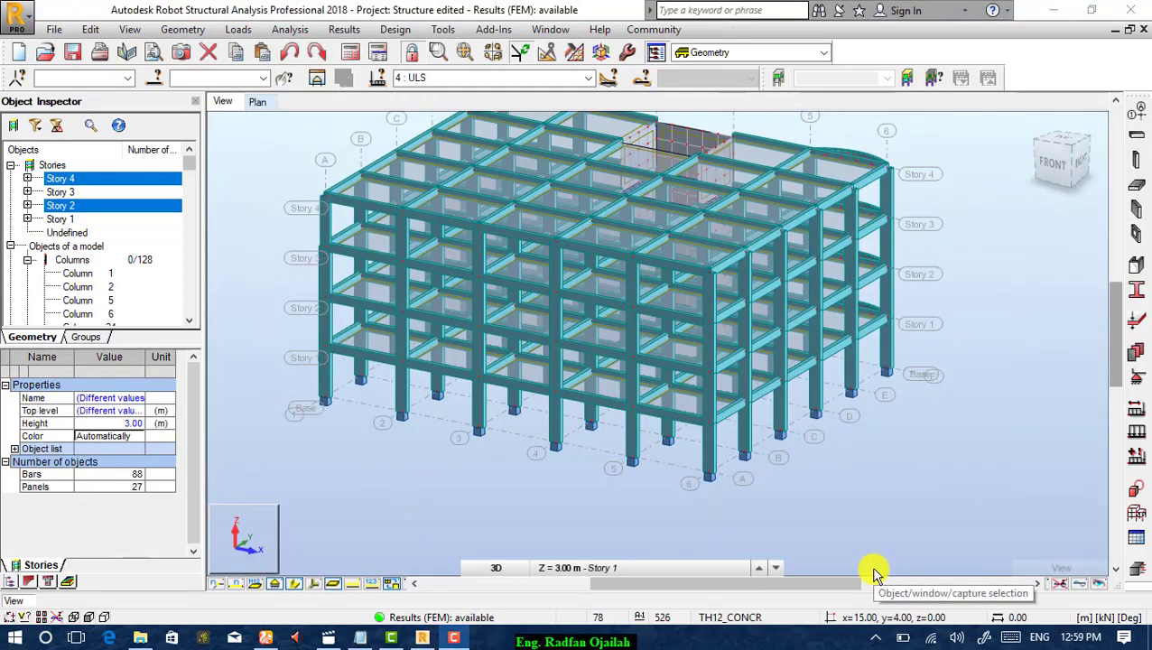
Select all columns that share the C R30x70 cross-section of the ground-storey corner column at grid 6-A.
{"action": "left_click", "coordinate": [709, 446]}
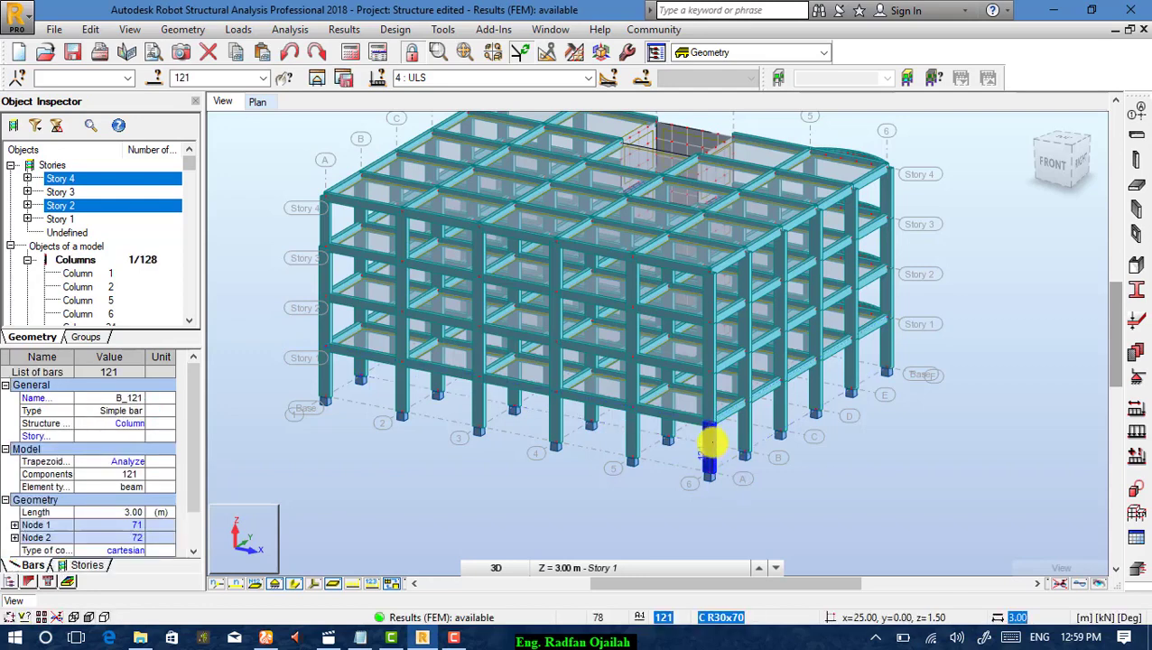
{"action": "right_click", "coordinate": [710, 442]}
{"action": "mouse_move", "coordinate": [732, 390]}
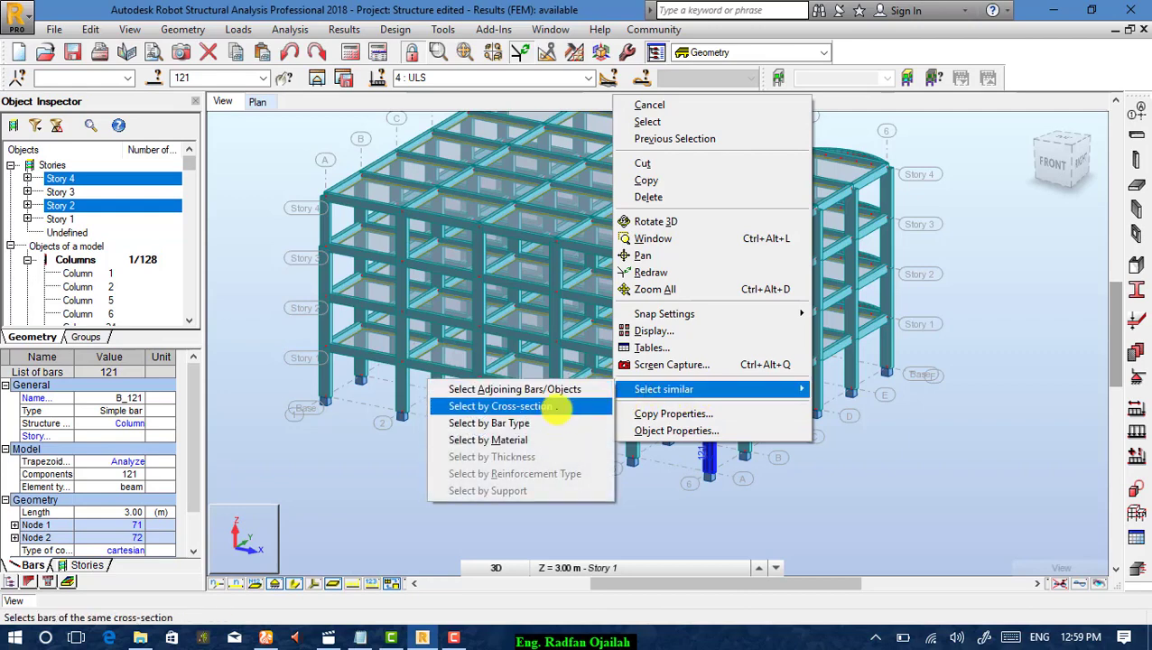
{"action": "left_click", "coordinate": [553, 408]}
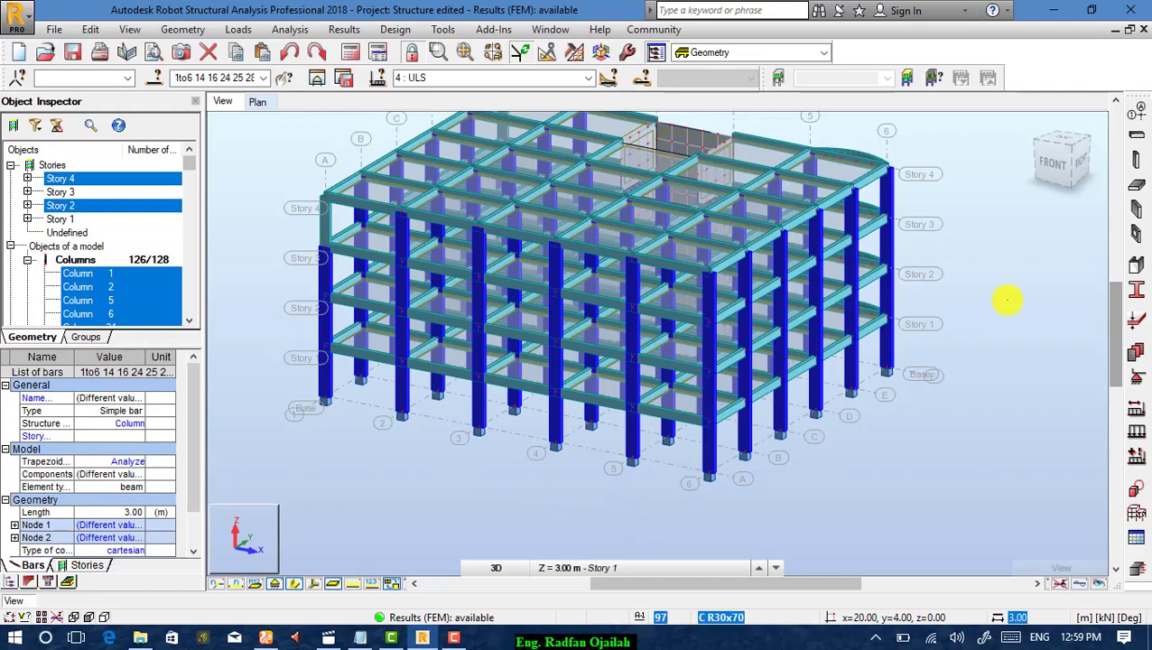
Show the model from the front without section shapes and isolate the selected columns in a separate view.
{"action": "left_click", "coordinate": [1050, 162]}
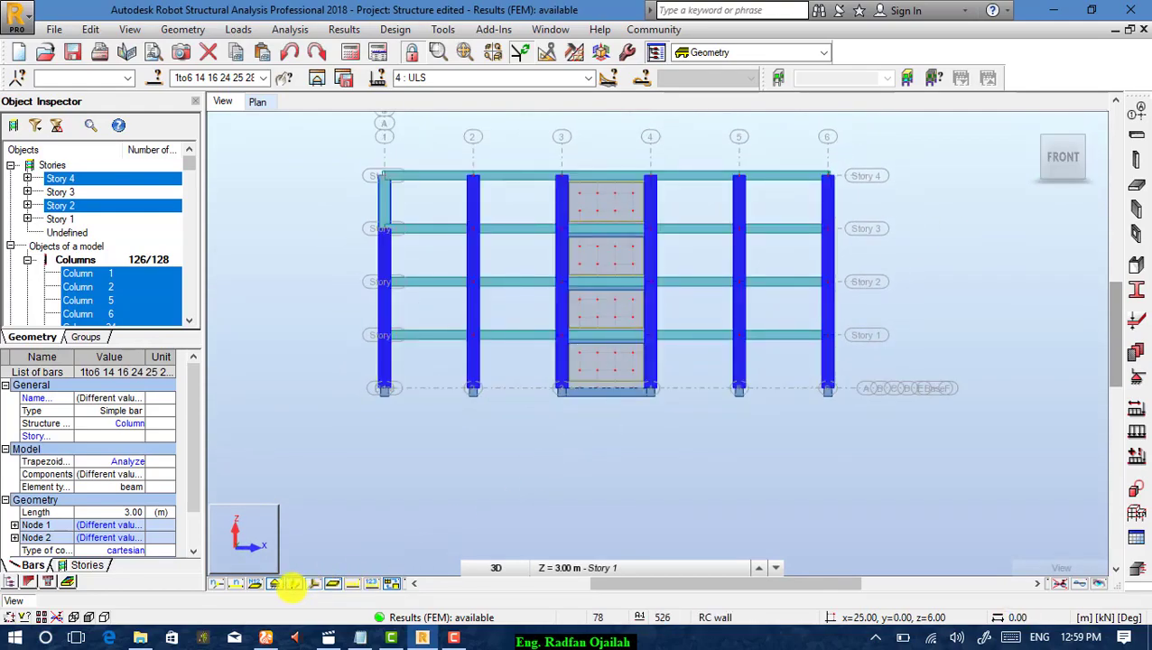
{"action": "left_click", "coordinate": [293, 584]}
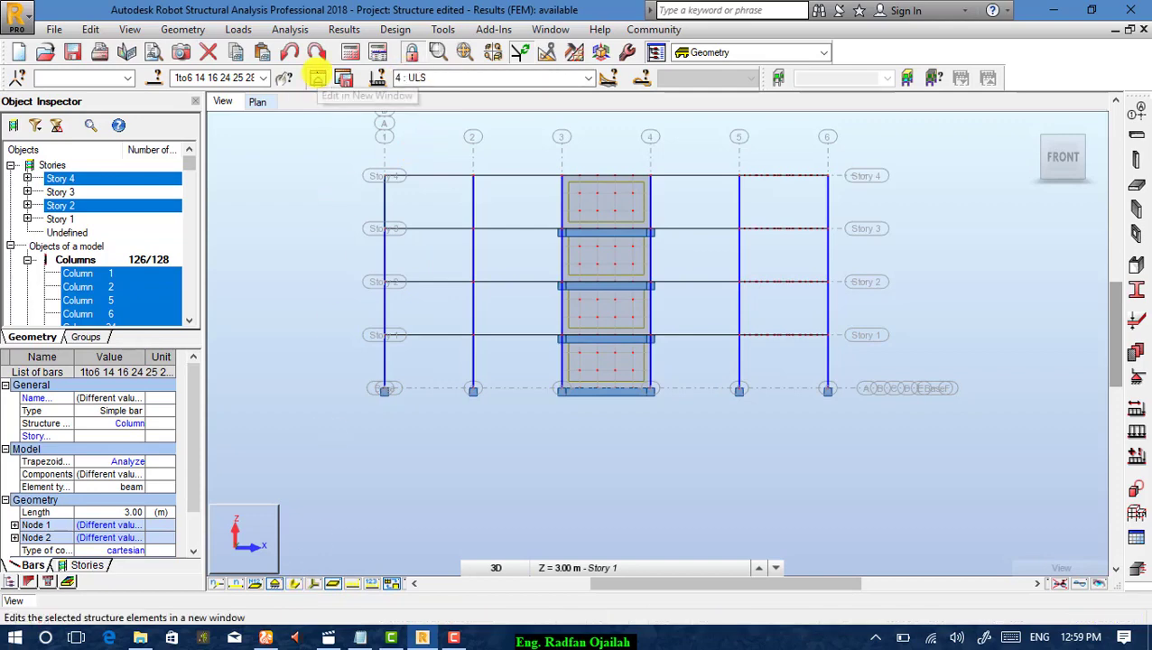
{"action": "left_click", "coordinate": [317, 78]}
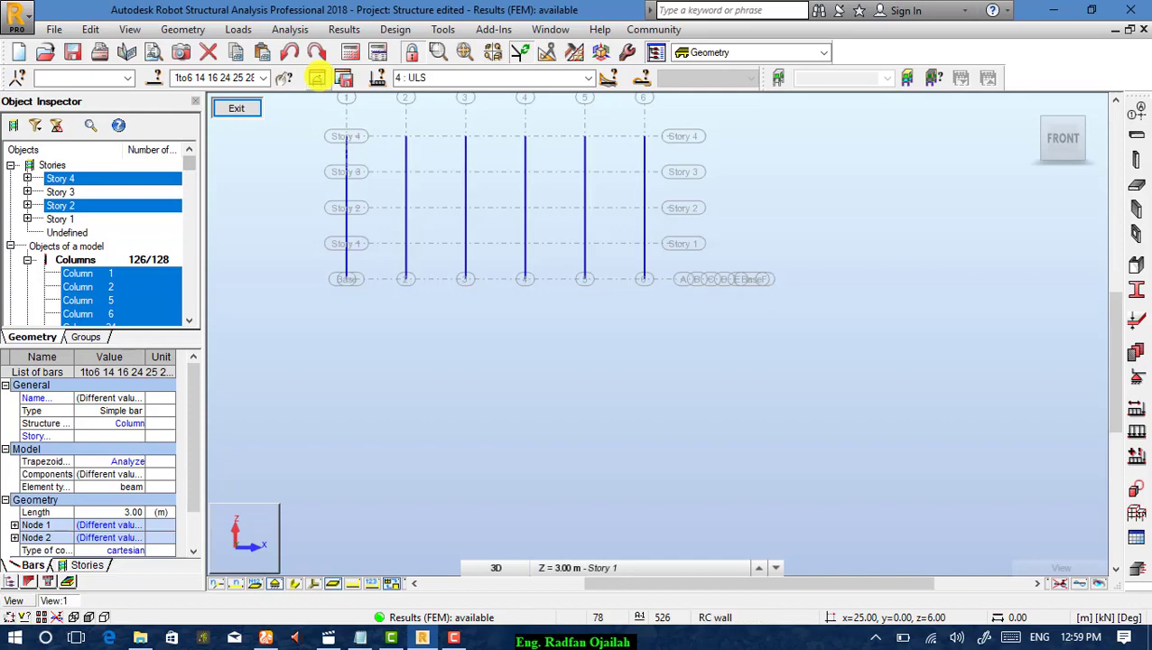
{"action": "scroll", "coordinate": [560, 124], "scroll_direction": "up", "scroll_amount": 2}
{"action": "scroll", "coordinate": [561, 132], "scroll_direction": "down", "scroll_amount": 1}
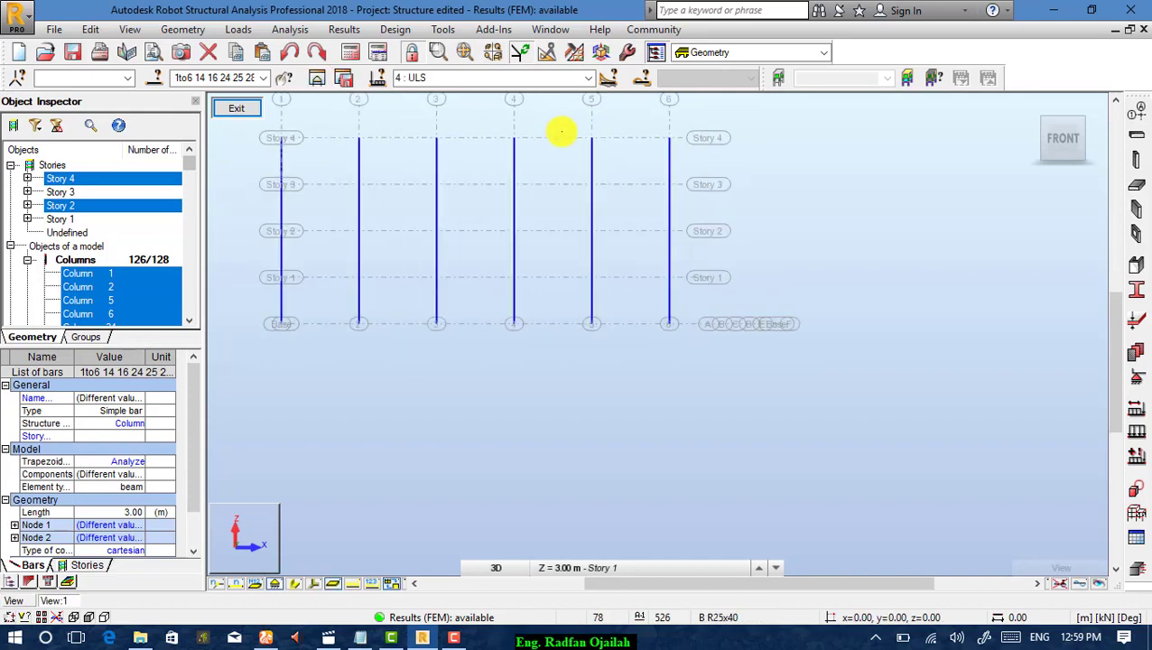
Set the column bar diagrams to text descriptions, differentiated positive and negative values, and filled shading.
{"action": "left_click", "coordinate": [344, 29]}
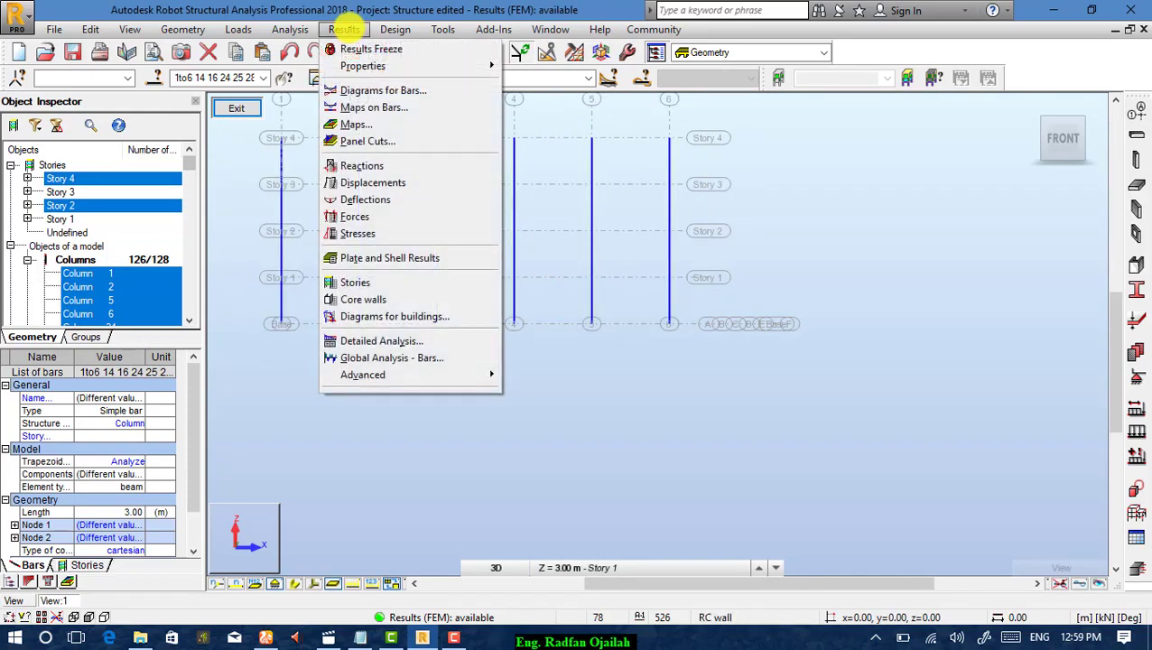
{"action": "left_click", "coordinate": [373, 90]}
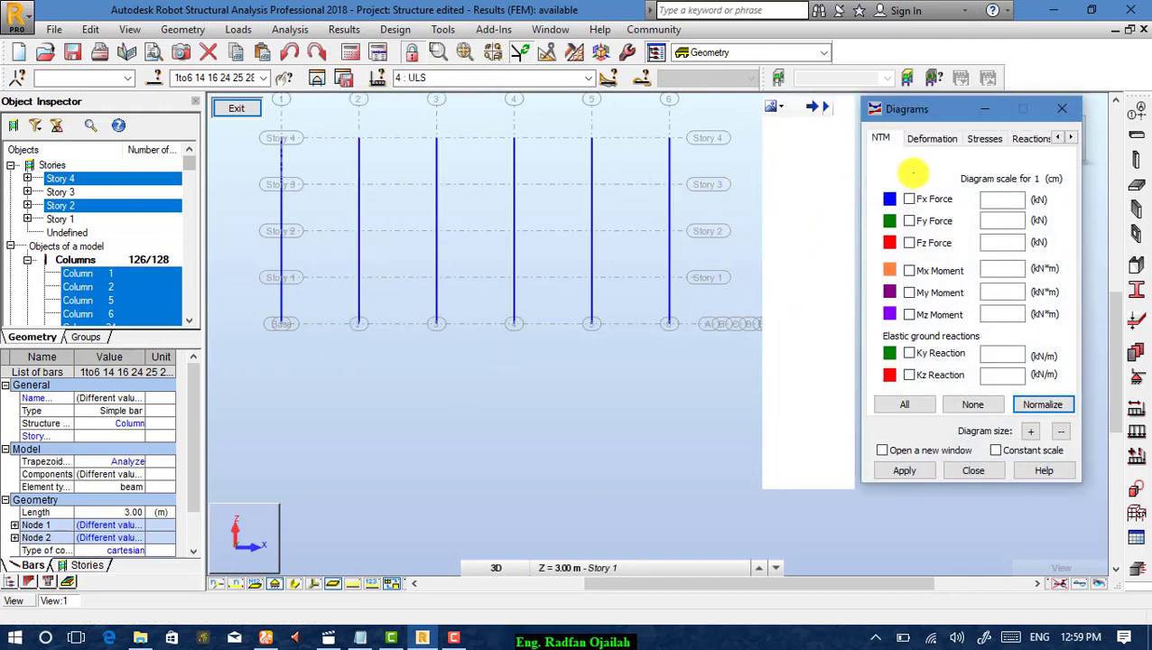
{"action": "left_click", "coordinate": [813, 250]}
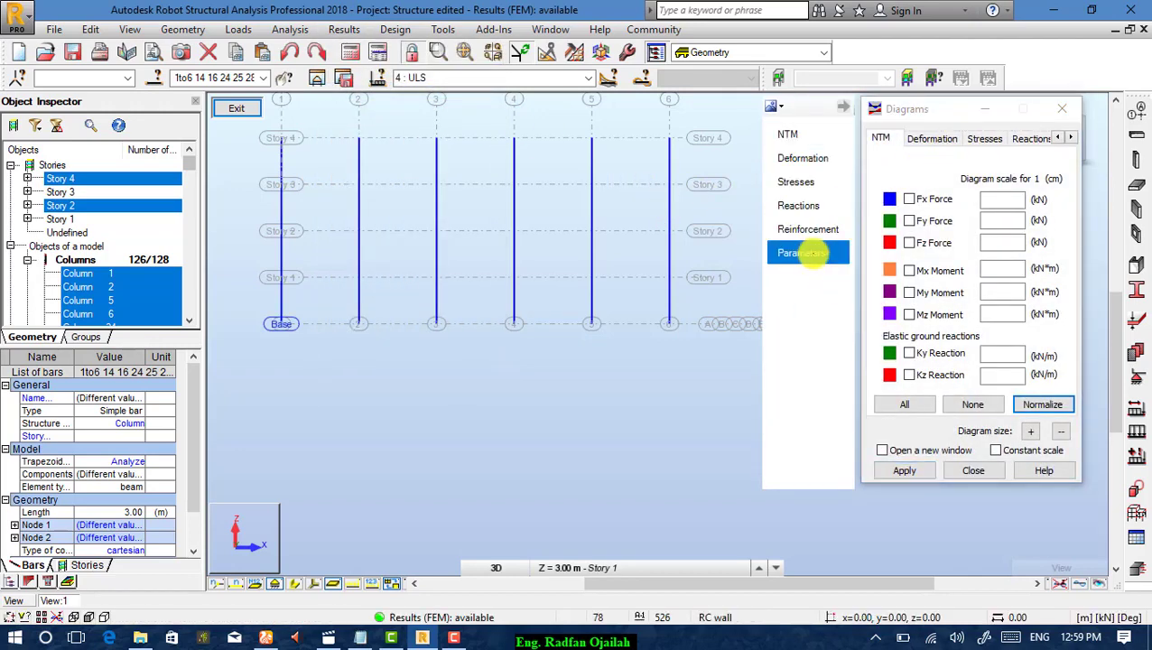
{"action": "left_click", "coordinate": [1008, 215]}
{"action": "left_click", "coordinate": [977, 317]}
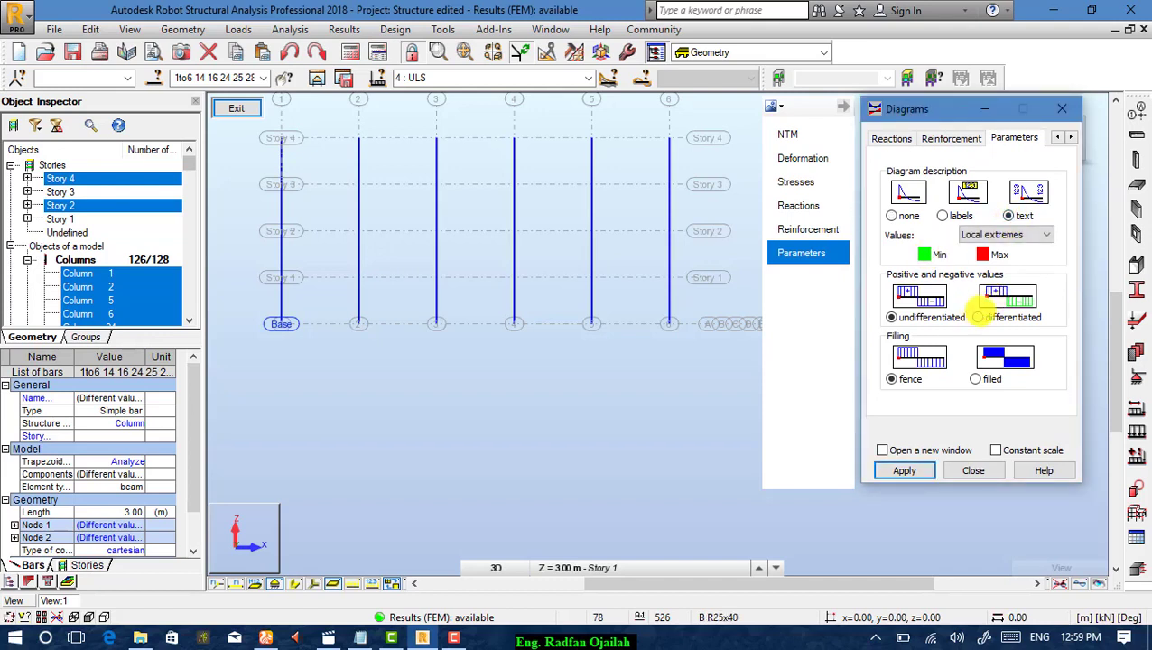
{"action": "left_click", "coordinate": [975, 378]}
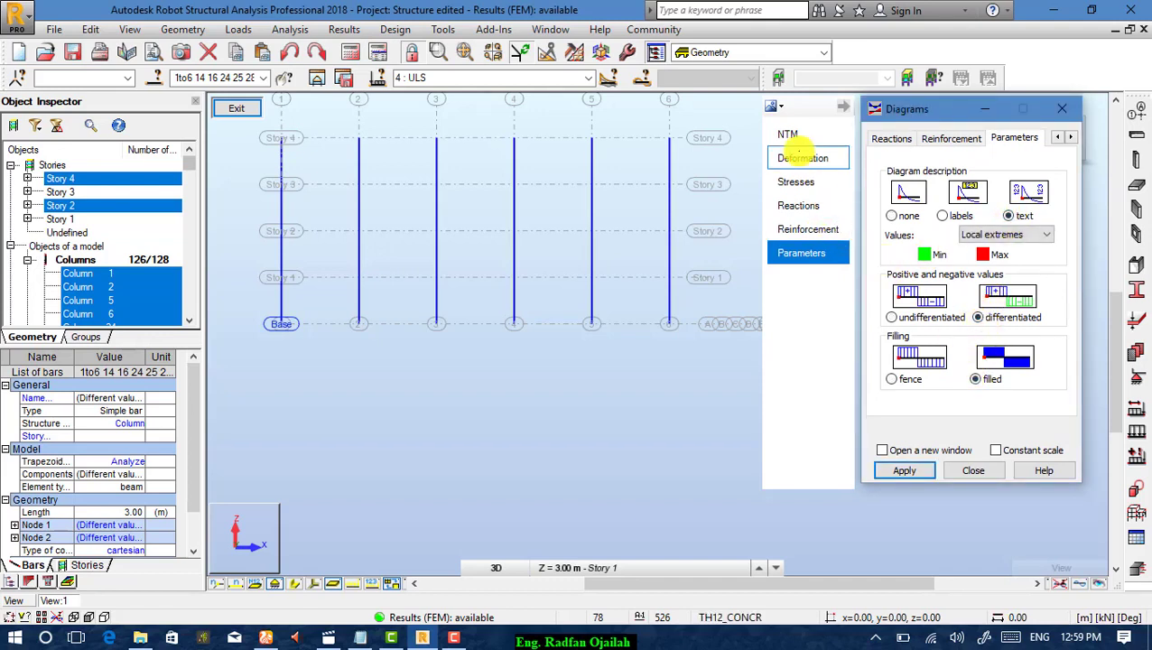
Plot the Fx force diagram on the isolated columns, enlarge it to a scale of 1500 kN per cm, and close the Diagrams dialog.
{"action": "left_click", "coordinate": [787, 136]}
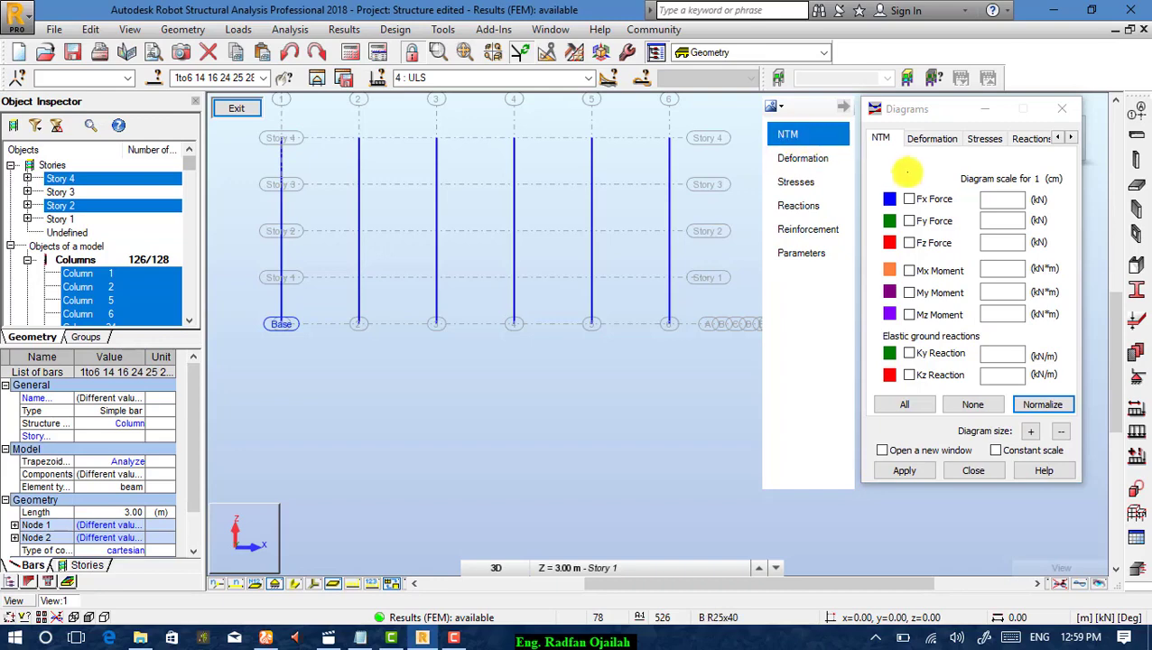
{"action": "left_click", "coordinate": [909, 199]}
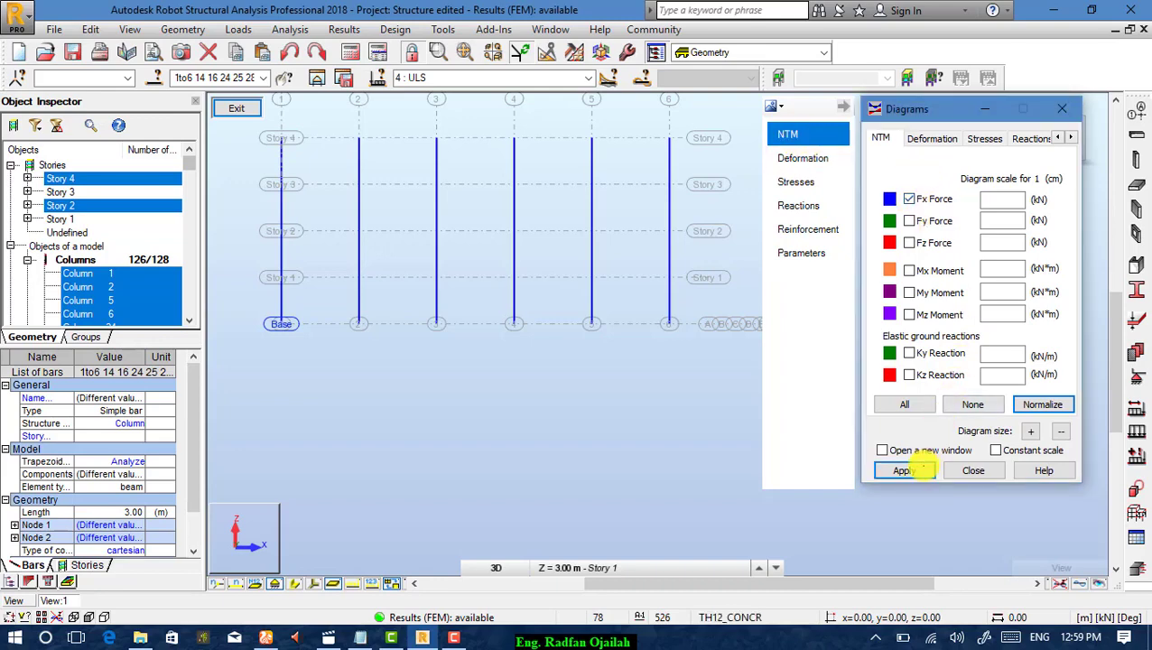
{"action": "left_click", "coordinate": [905, 470]}
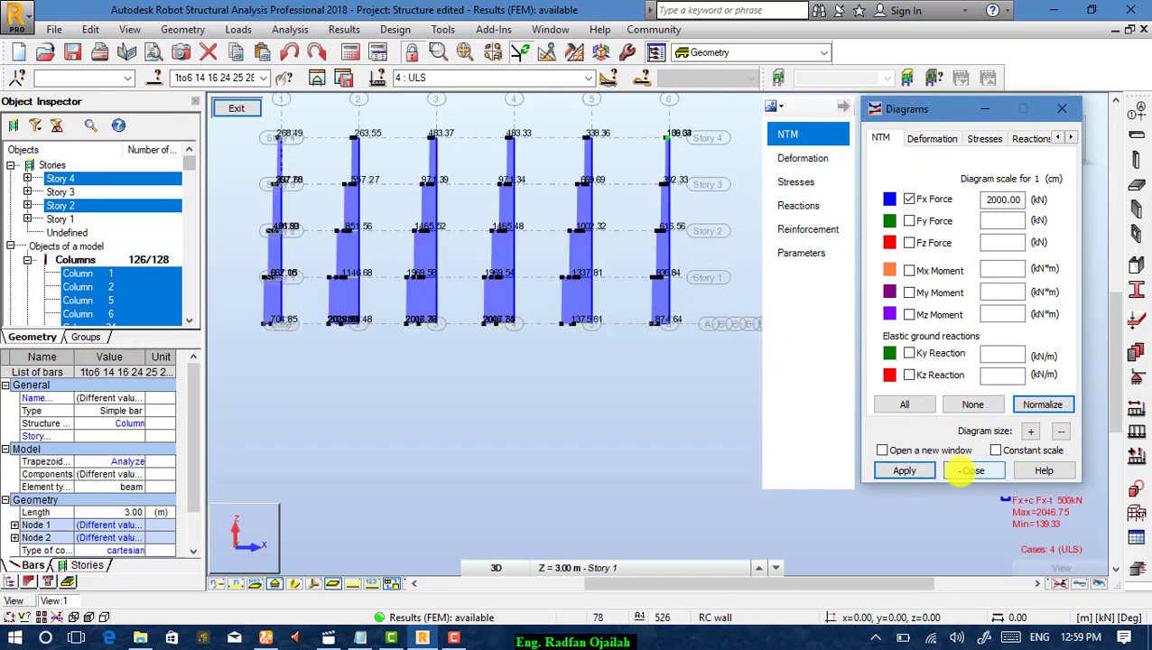
{"action": "left_click", "coordinate": [1039, 402]}
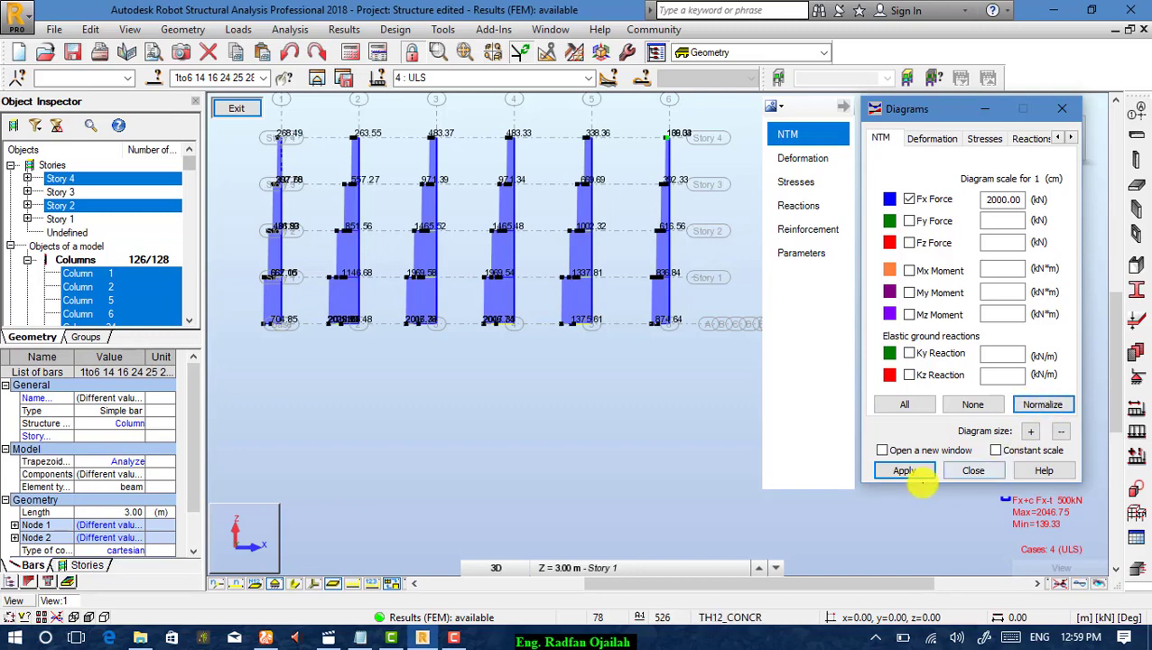
{"action": "left_click", "coordinate": [1030, 431]}
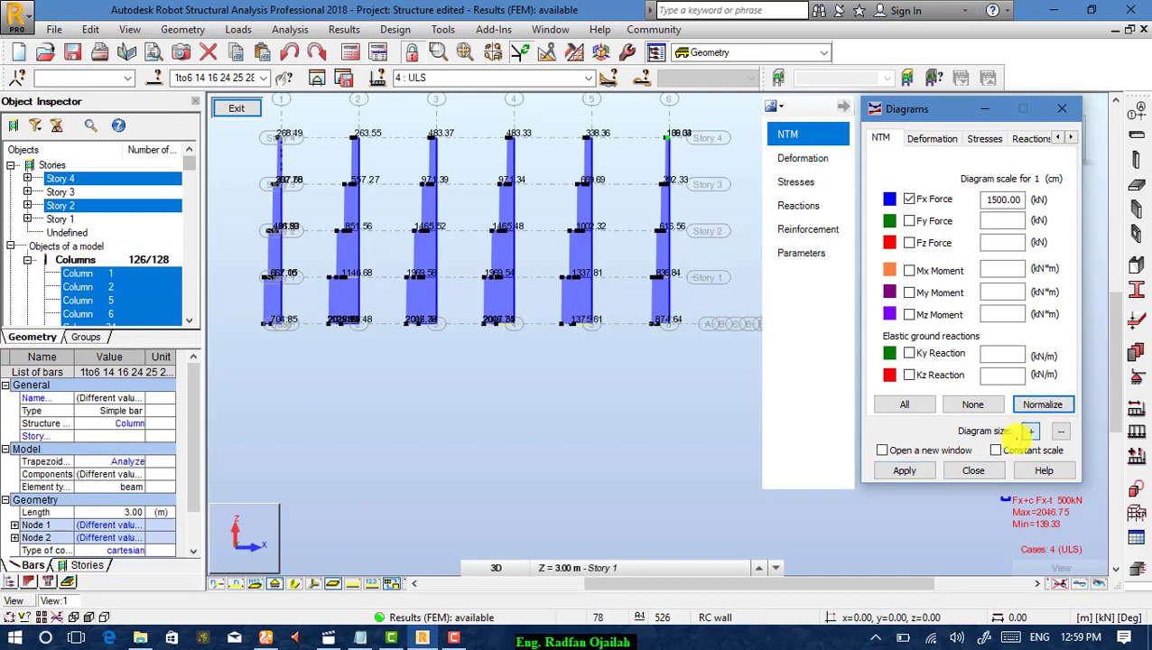
{"action": "left_click", "coordinate": [904, 470]}
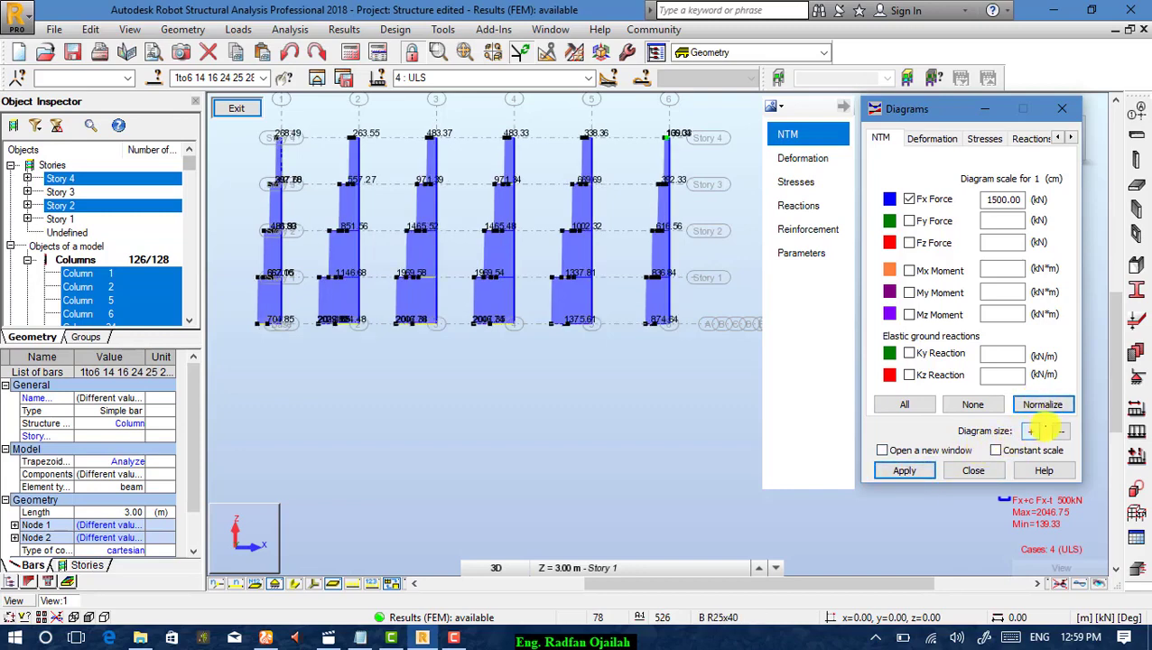
{"action": "left_click", "coordinate": [970, 470]}
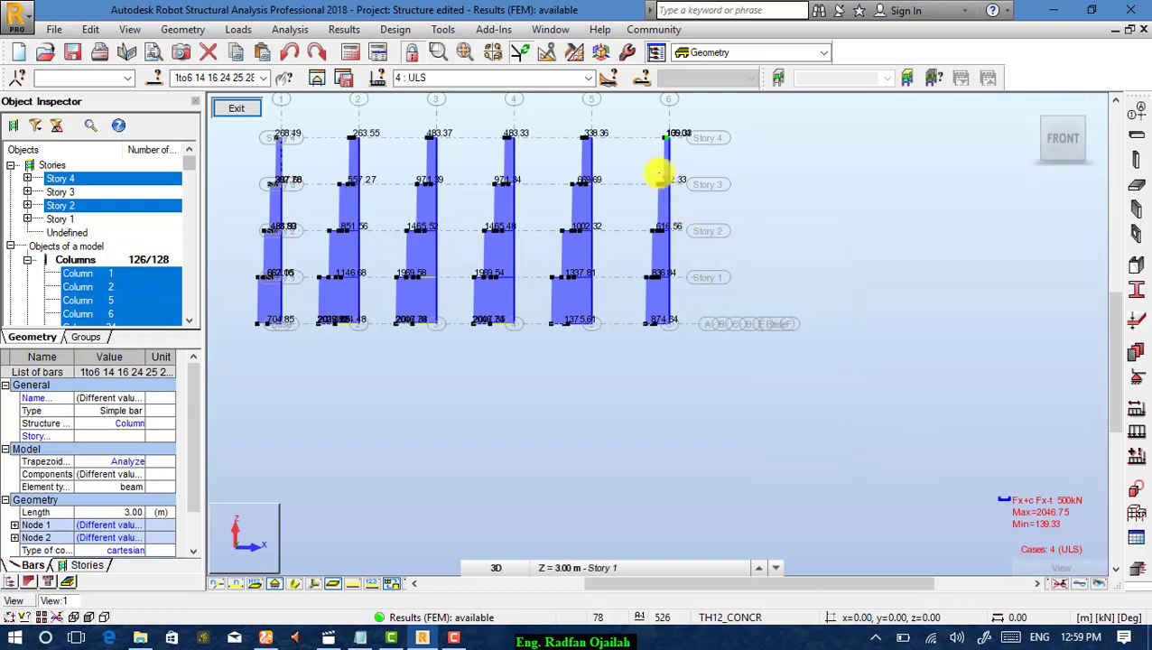
{"action": "scroll", "coordinate": [701, 166], "scroll_direction": "up", "scroll_amount": 3}
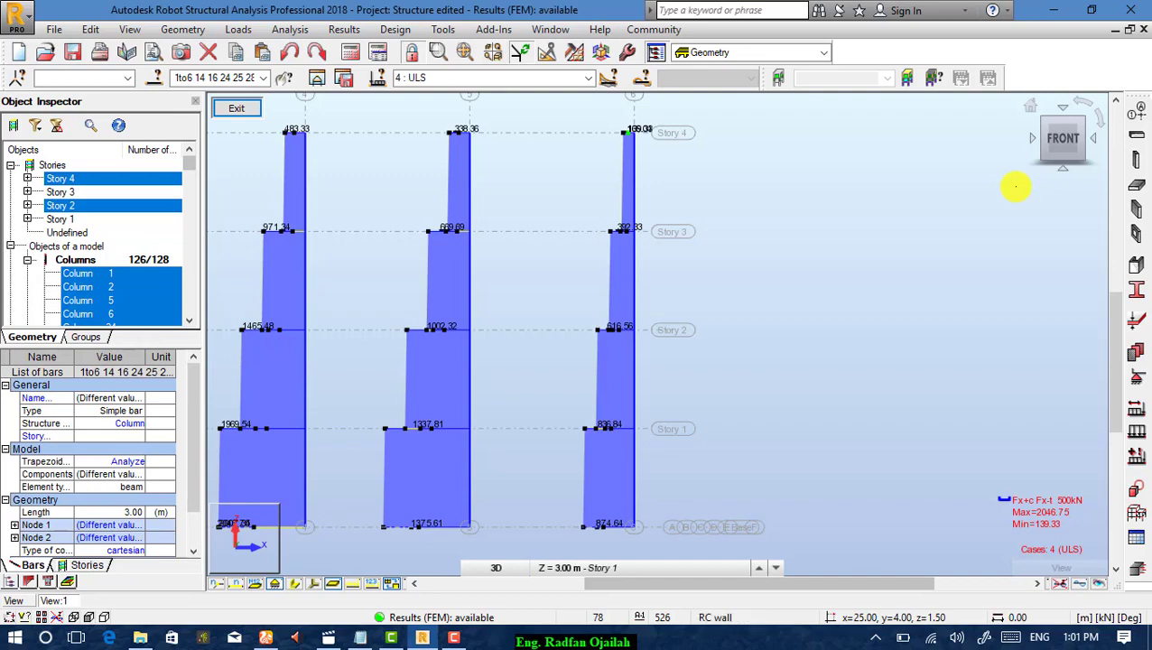
{"action": "scroll", "coordinate": [958, 214], "scroll_direction": "down", "scroll_amount": 2}
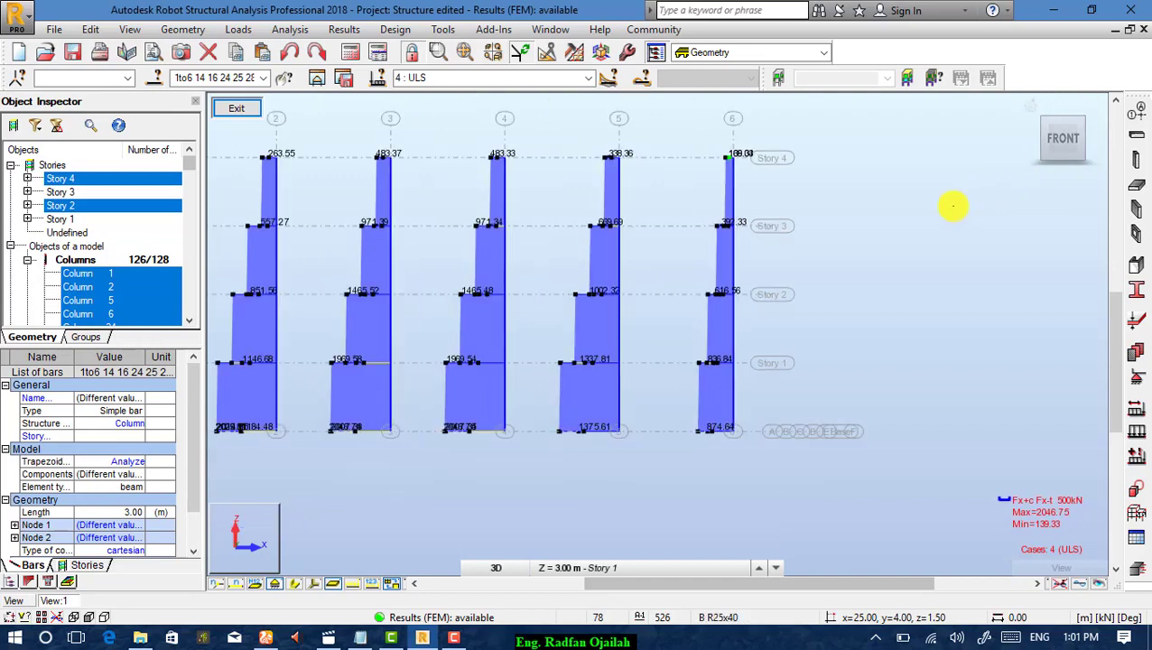
{"action": "scroll", "coordinate": [794, 343], "scroll_direction": "down", "scroll_amount": 1}
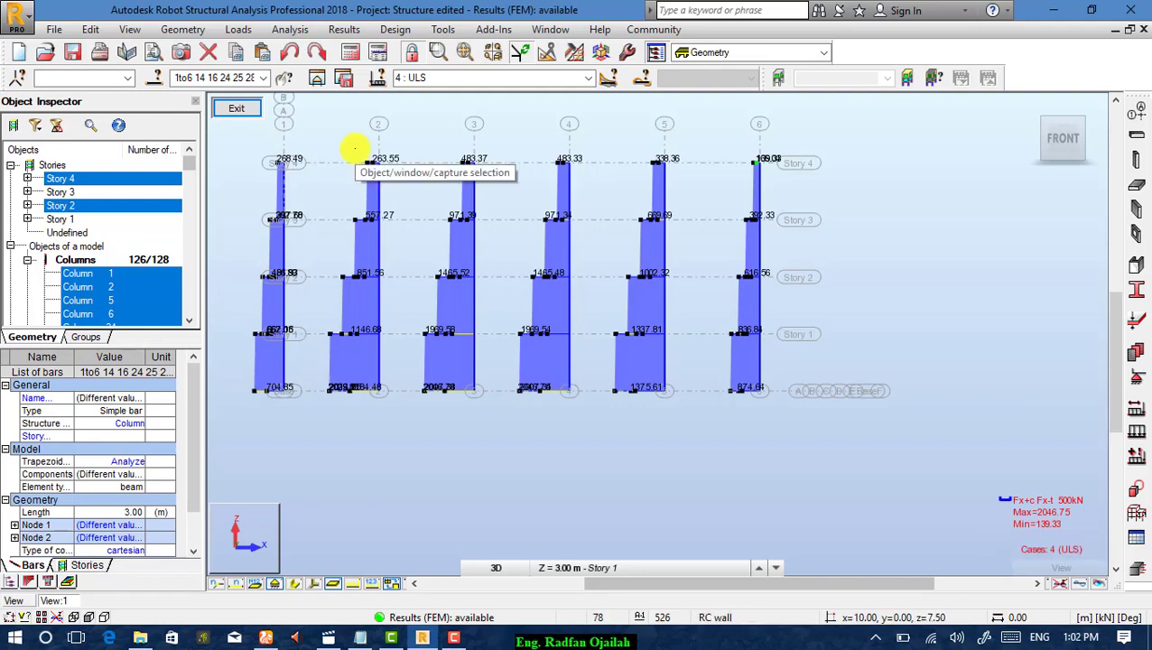
Open the table of bar forces for the columns and check the global extremes for the maximum FX force.
{"action": "left_click", "coordinate": [346, 29]}
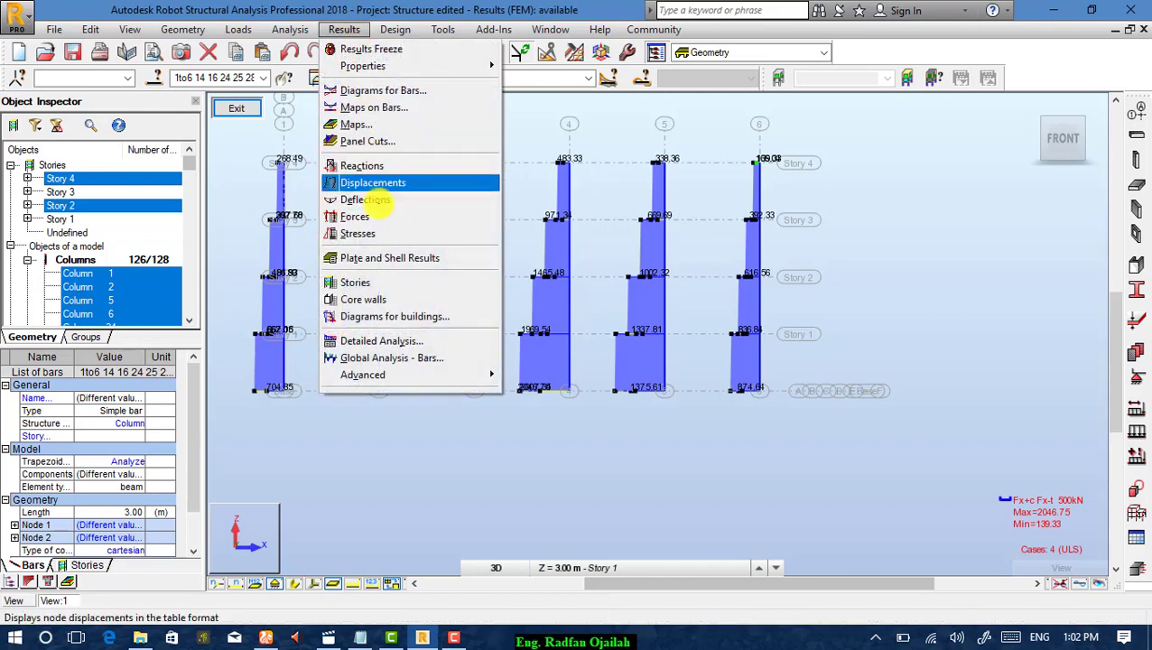
{"action": "left_click", "coordinate": [357, 27]}
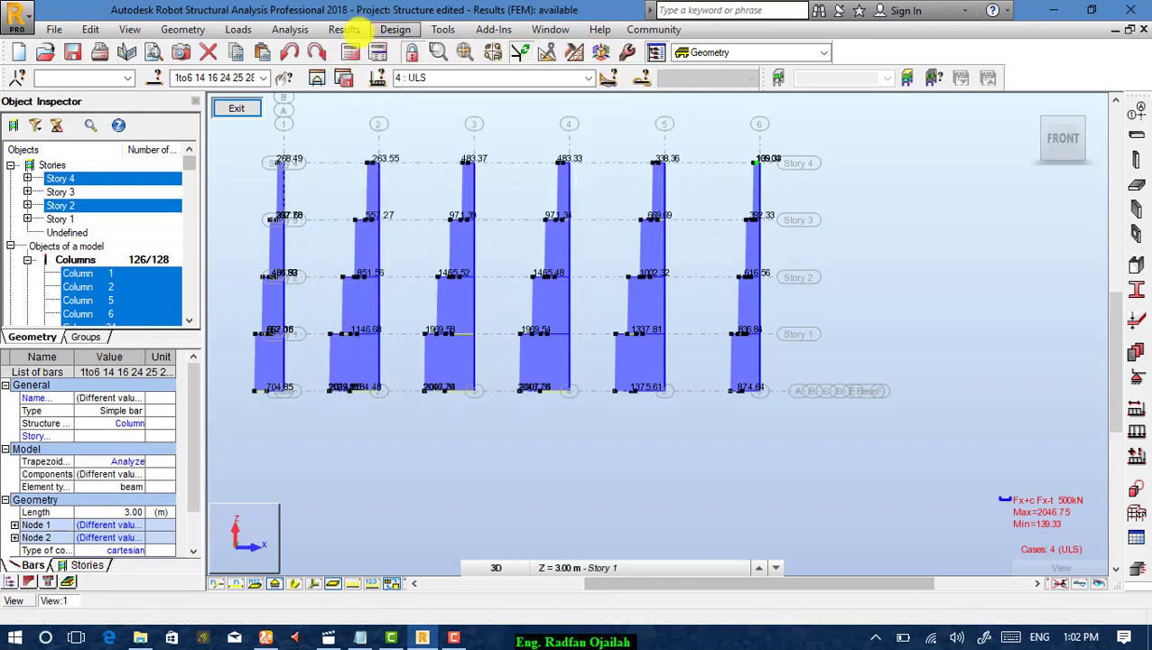
{"action": "left_click", "coordinate": [348, 29]}
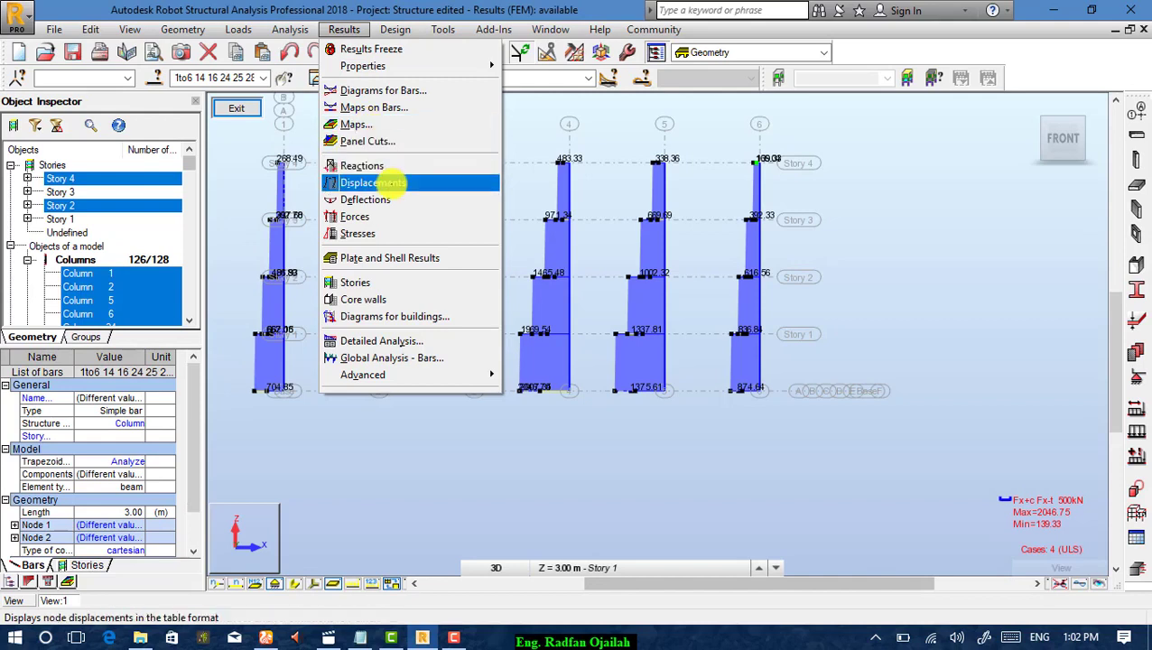
{"action": "left_click", "coordinate": [403, 217]}
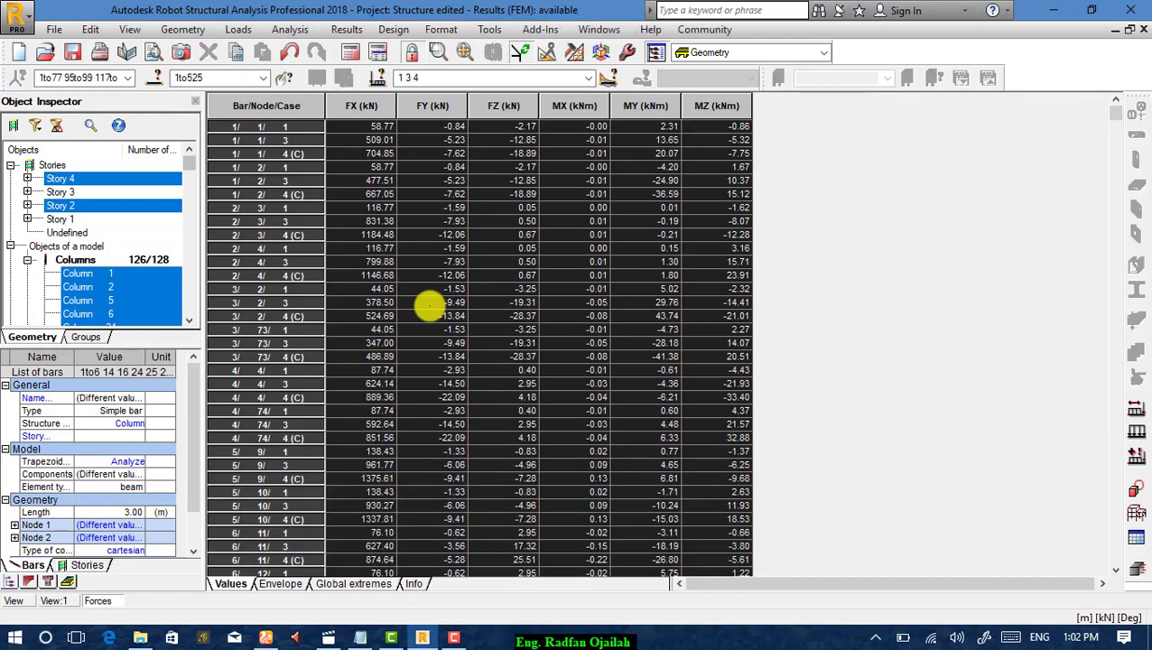
{"action": "scroll", "coordinate": [398, 338], "scroll_direction": "down", "scroll_amount": 4}
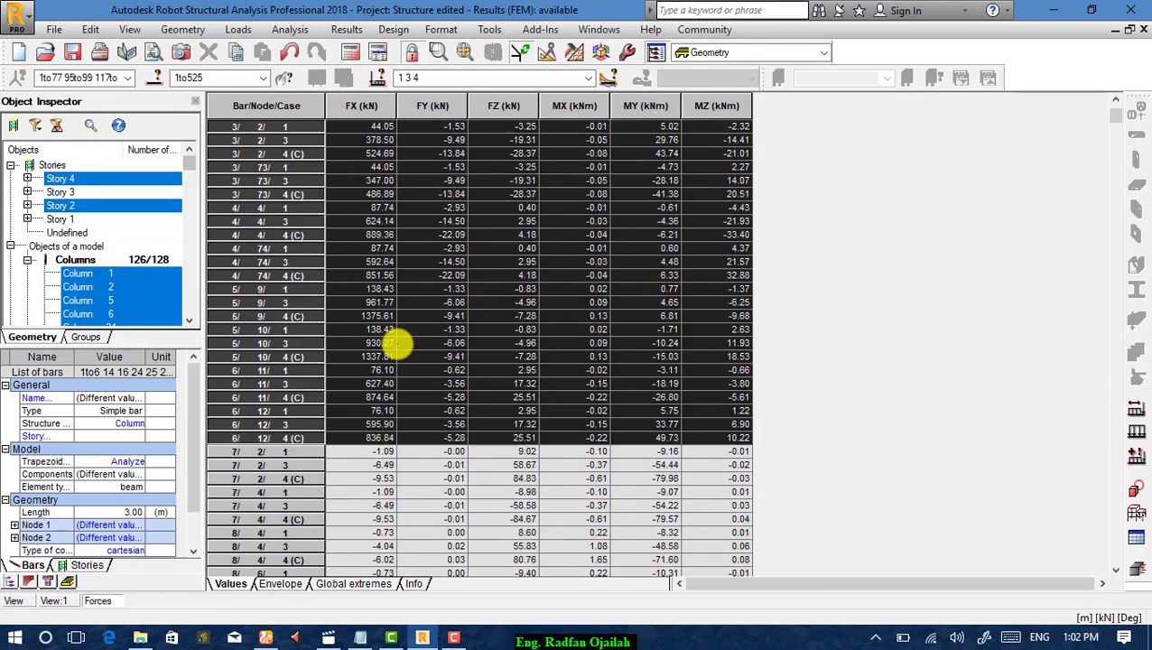
{"action": "scroll", "coordinate": [398, 341], "scroll_direction": "up", "scroll_amount": 4}
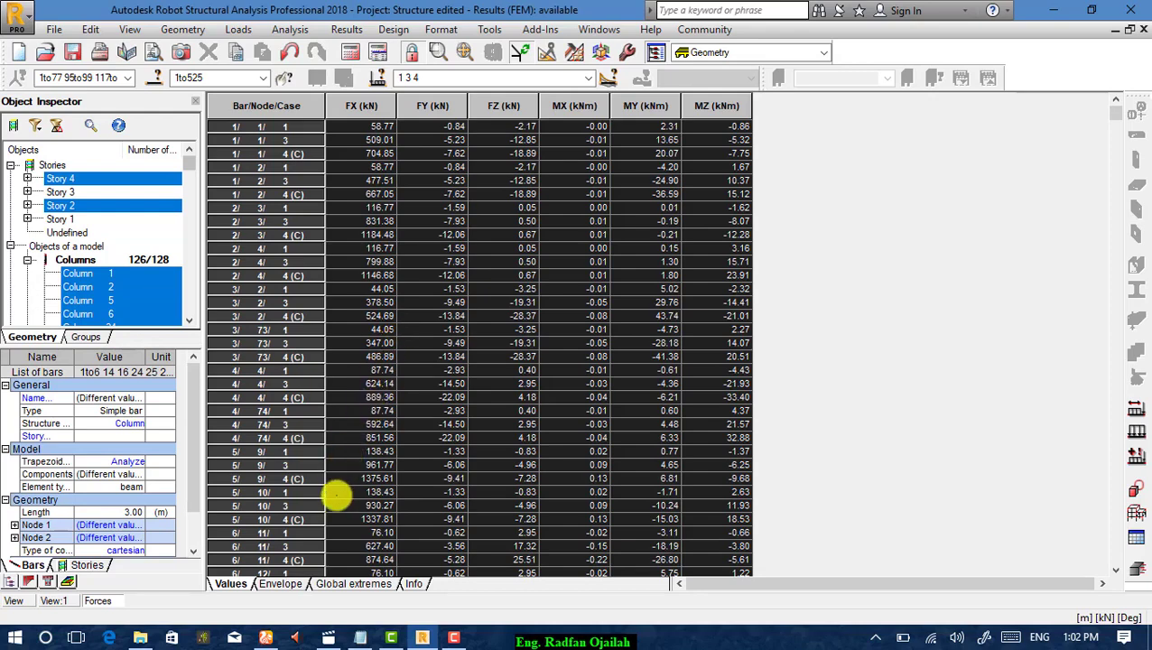
{"action": "left_click", "coordinate": [352, 583]}
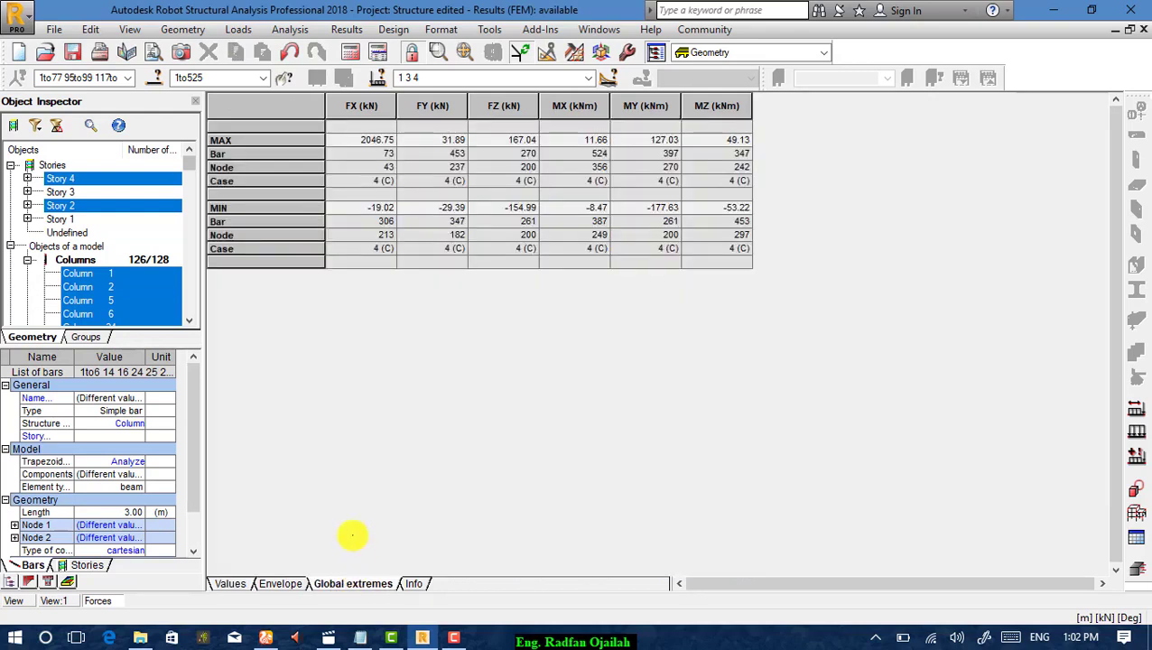
{"action": "left_click", "coordinate": [370, 141]}
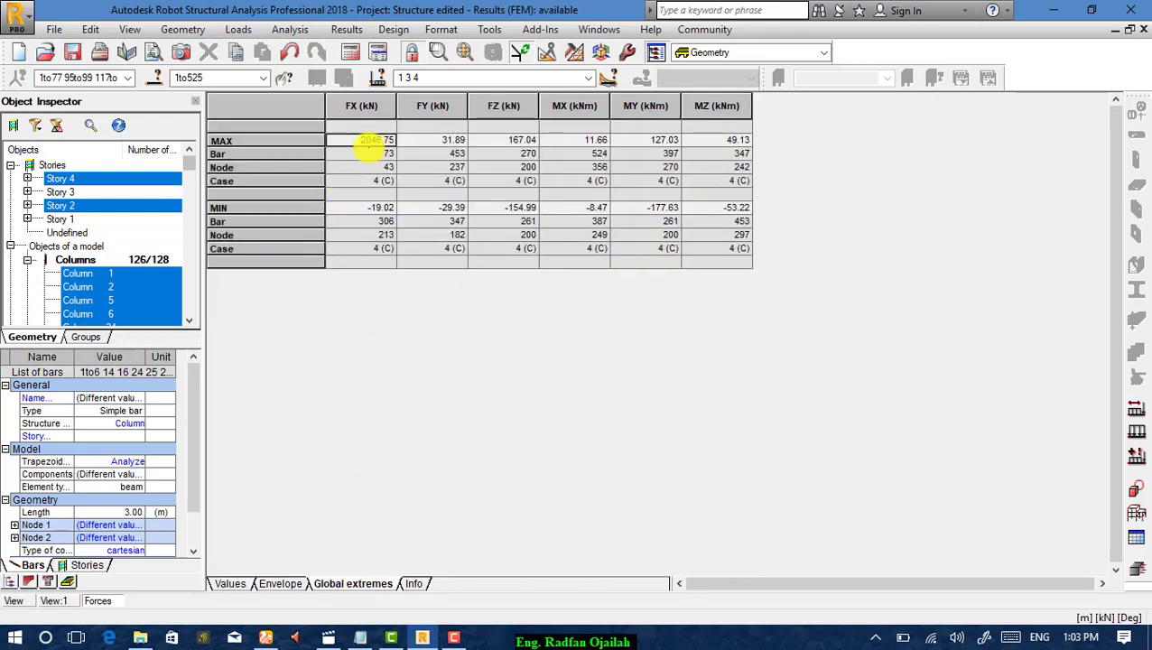
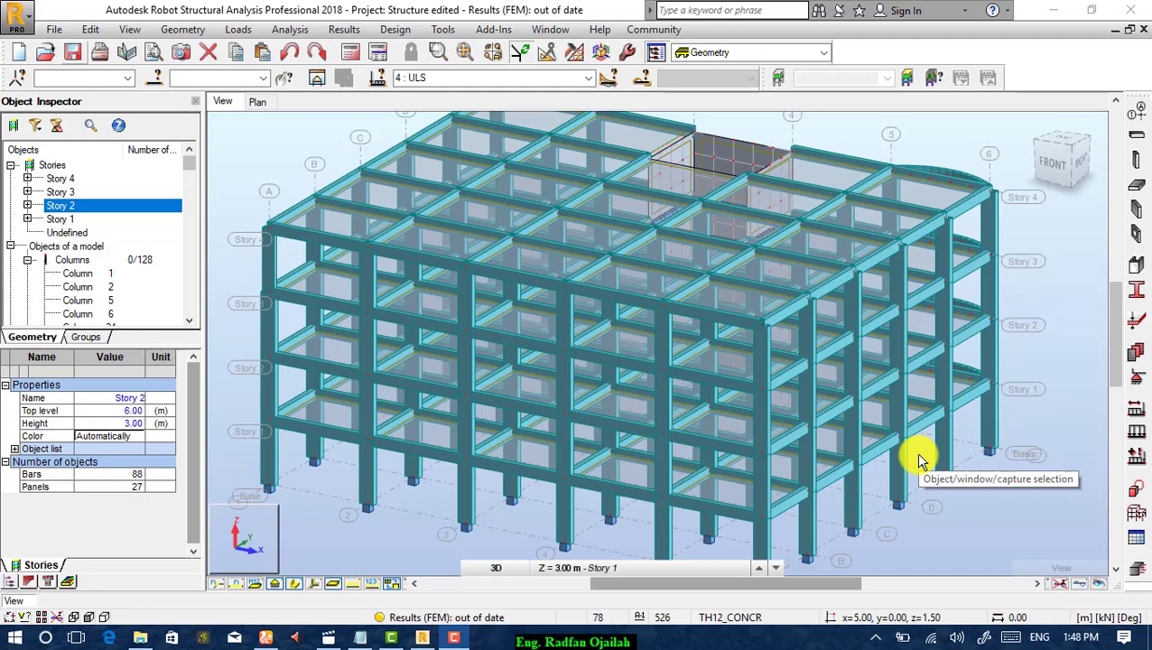
Select all floor panels similar to the Story 4 corner slab and set their calculation model to Shell.
{"action": "left_click", "coordinate": [943, 194]}
{"action": "right_click", "coordinate": [944, 194]}
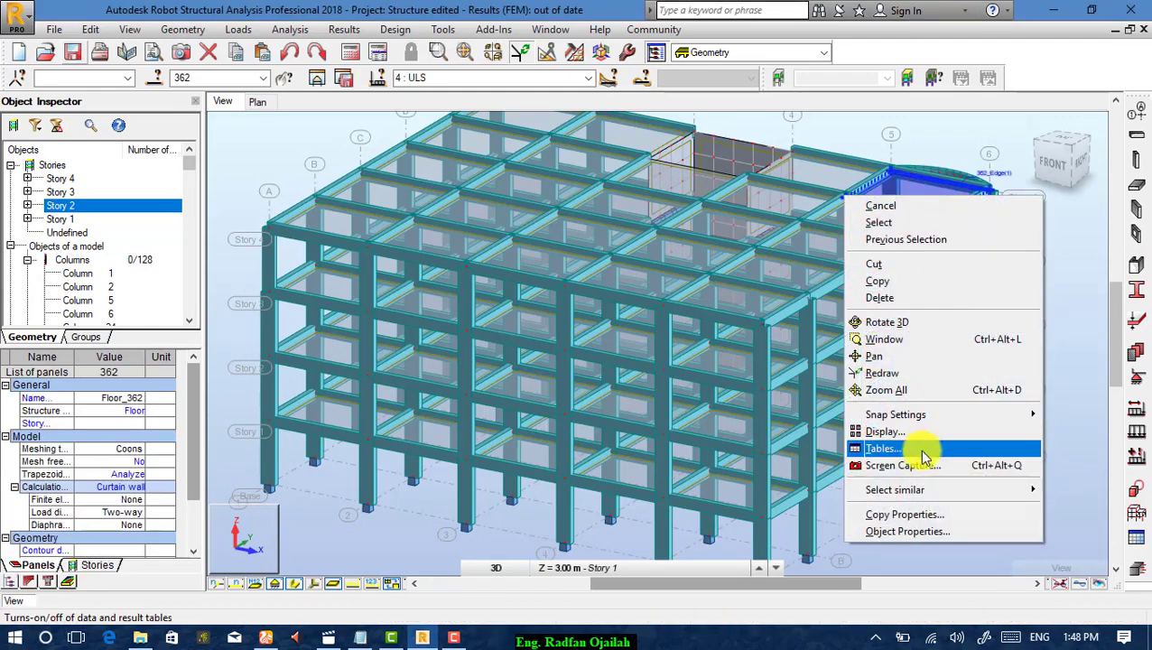
{"action": "mouse_move", "coordinate": [904, 492]}
{"action": "left_click", "coordinate": [756, 557]}
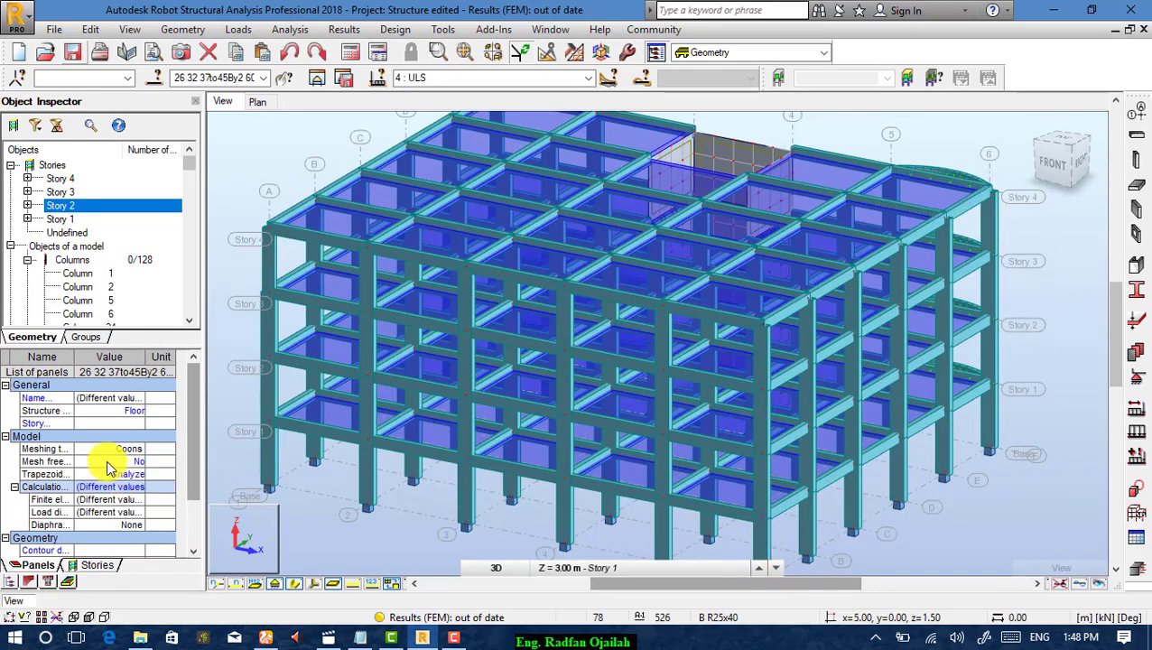
{"action": "left_click_drag", "start_coordinate": [191, 429], "coordinate": [189, 469]}
{"action": "left_click", "coordinate": [118, 412]}
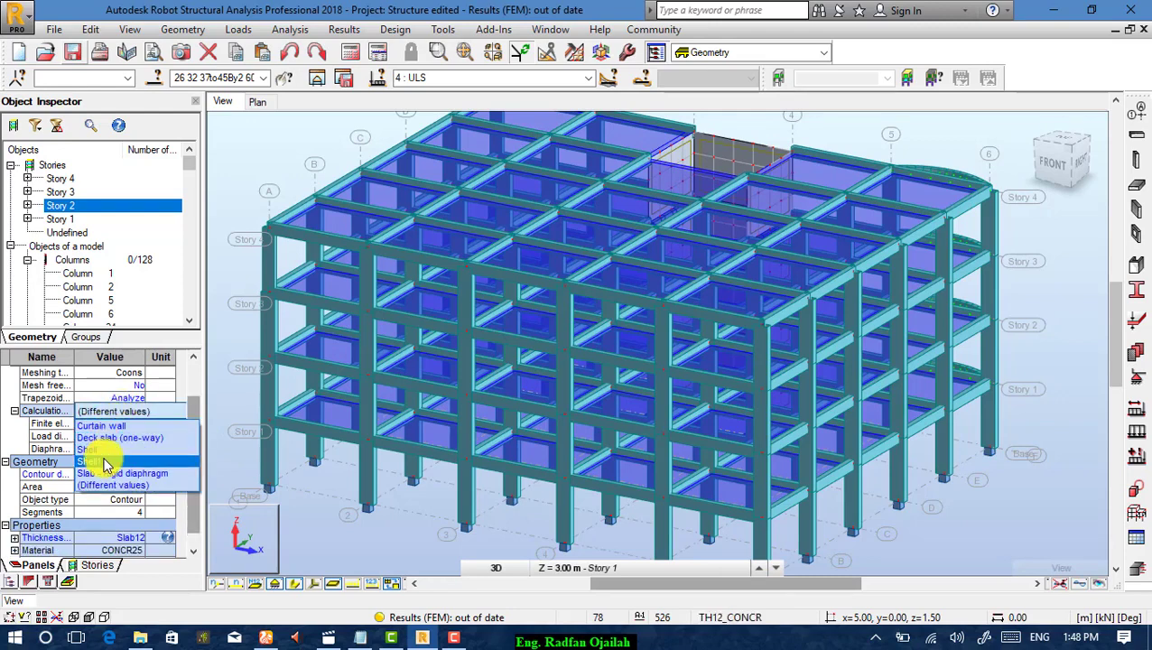
{"action": "left_click", "coordinate": [105, 449]}
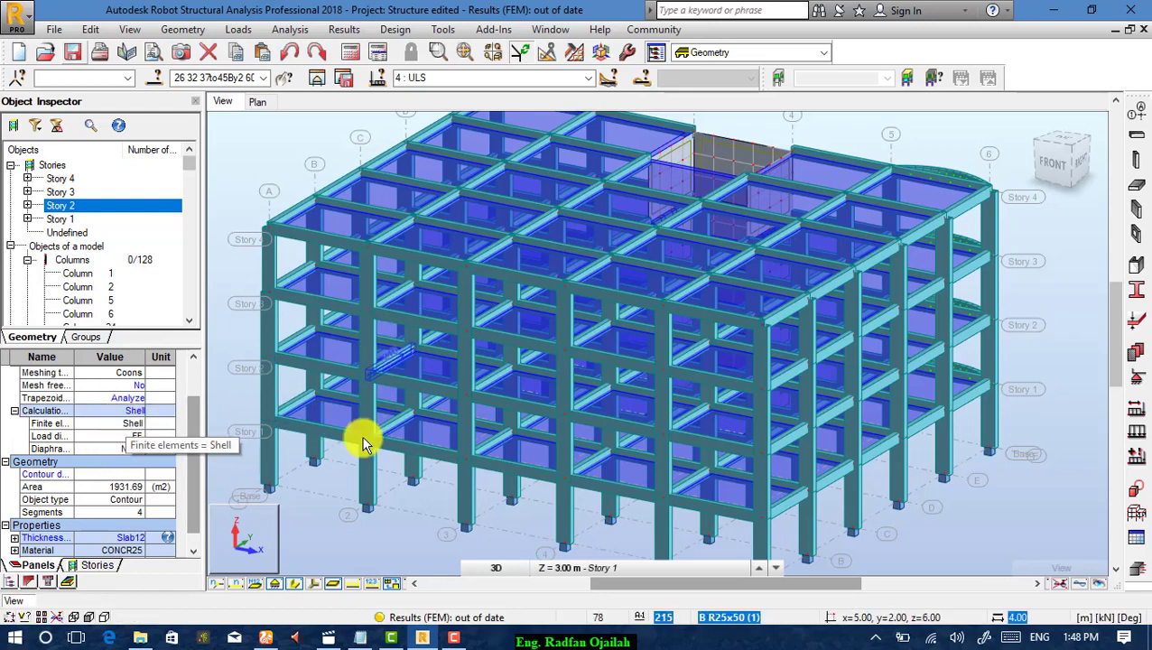
Recalculate the structure with the shell slabs, close the calculation messages, and clear the panel selection.
{"action": "left_click", "coordinate": [350, 56]}
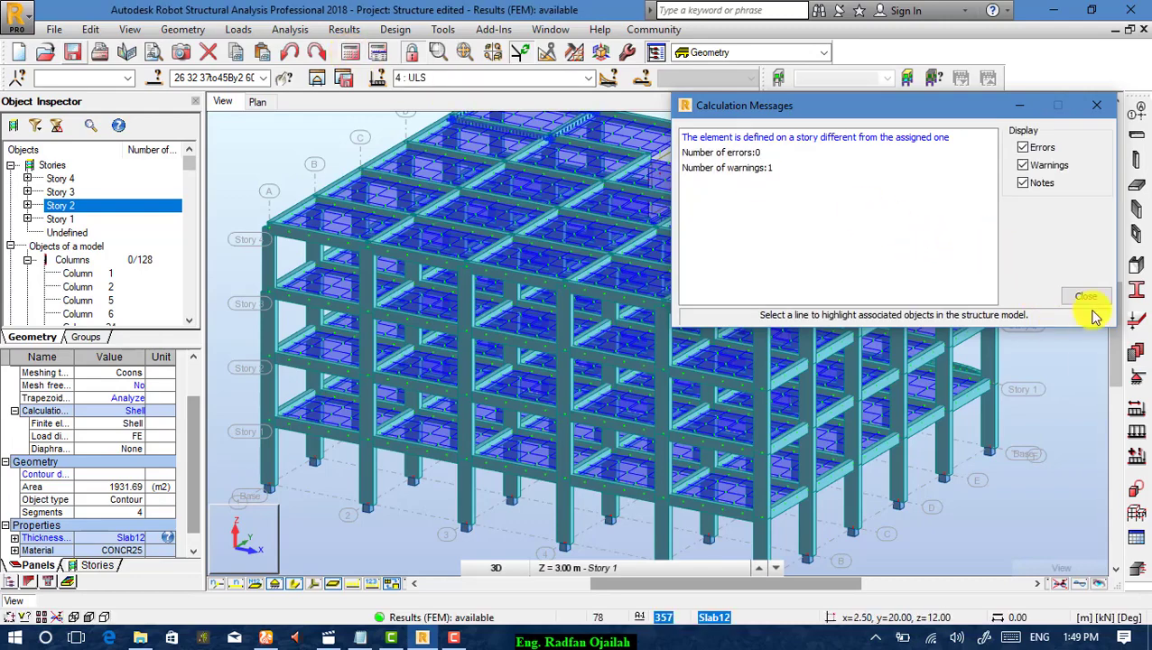
{"action": "left_click", "coordinate": [1092, 303]}
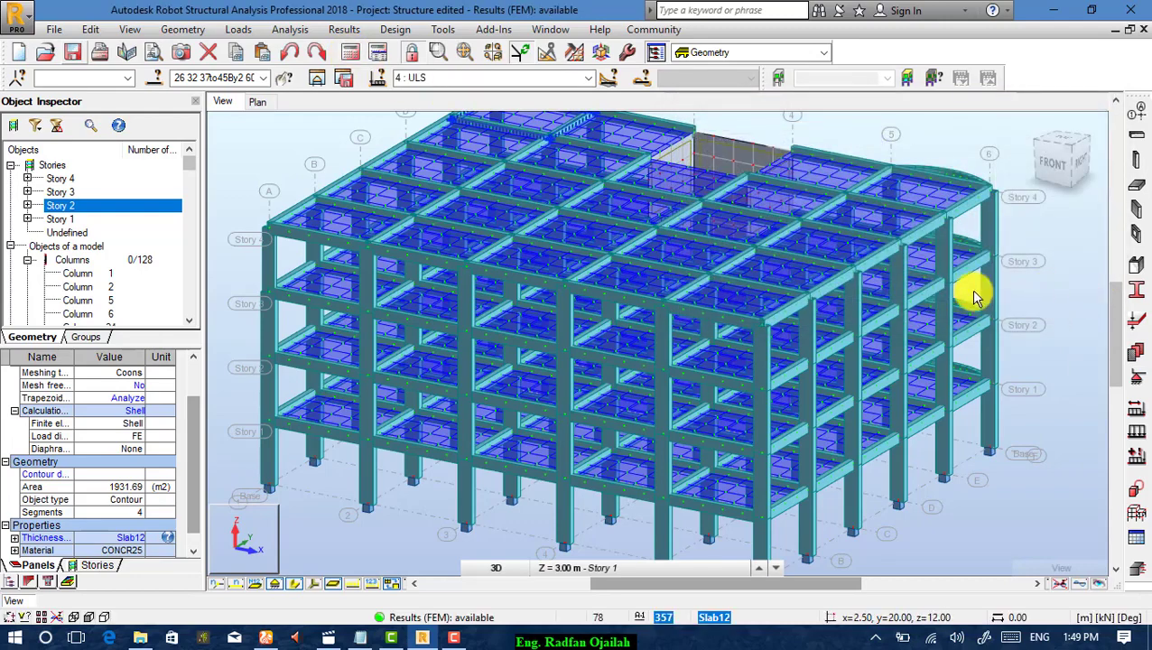
{"action": "scroll", "coordinate": [873, 240], "scroll_direction": "up", "scroll_amount": 3}
{"action": "scroll", "coordinate": [768, 258], "scroll_direction": "down", "scroll_amount": 1}
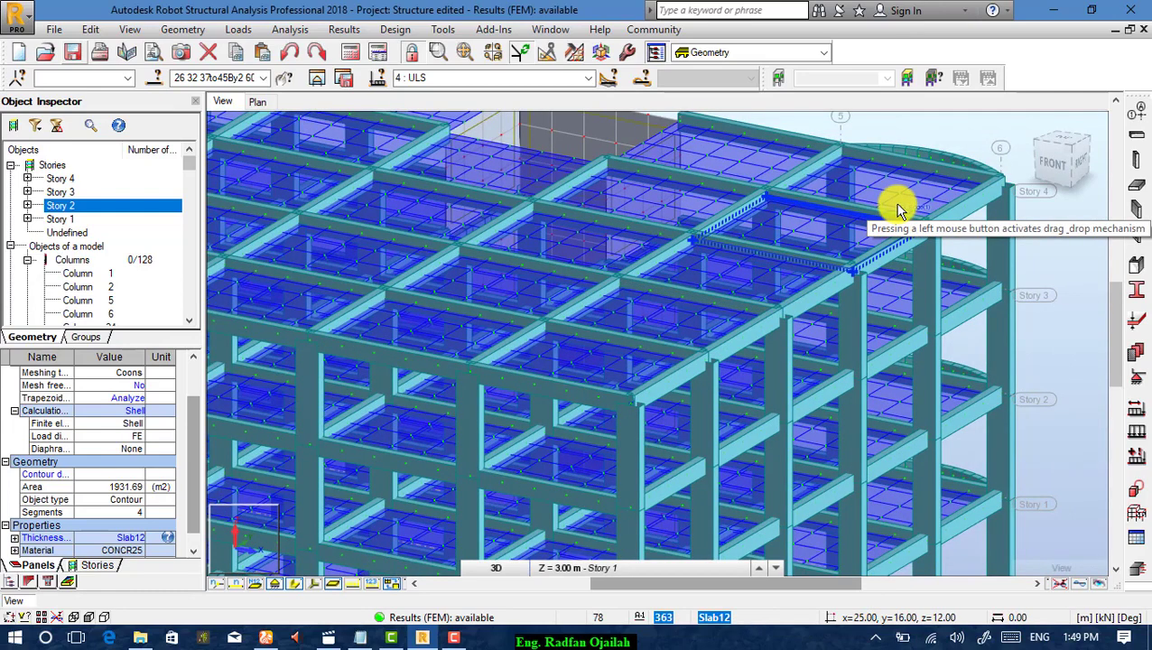
{"action": "left_click", "coordinate": [1035, 224]}
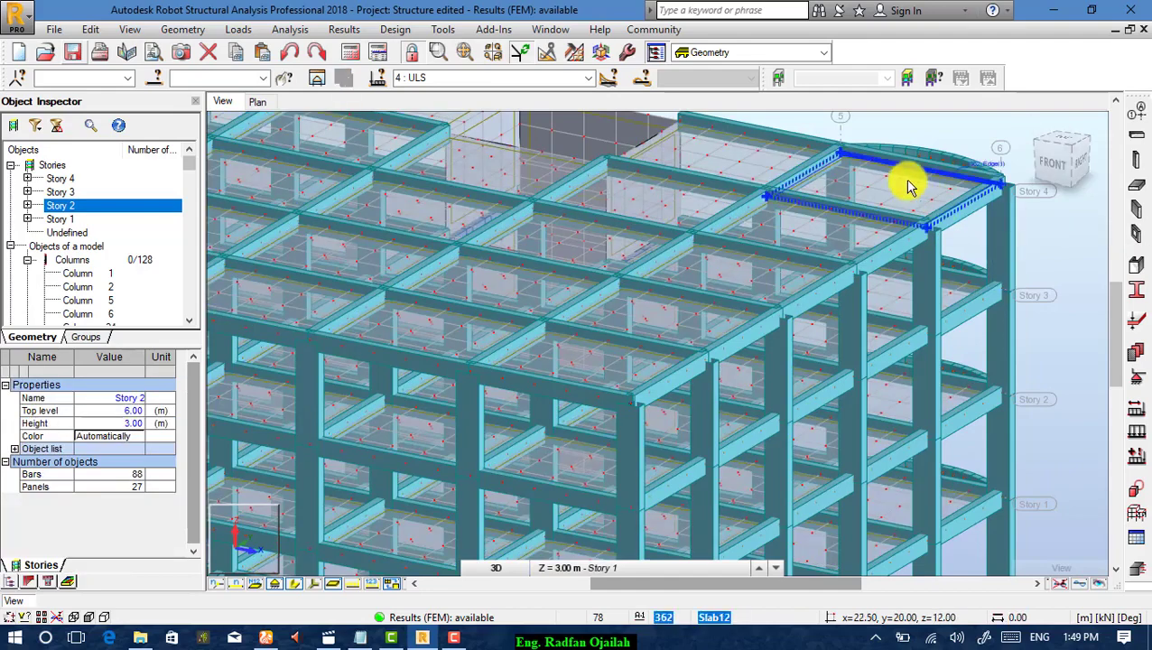
Switch to the Story 1 plan and isolate the corner slab between axes 5–6 and E–F in a separate view.
{"action": "left_click", "coordinate": [908, 186]}
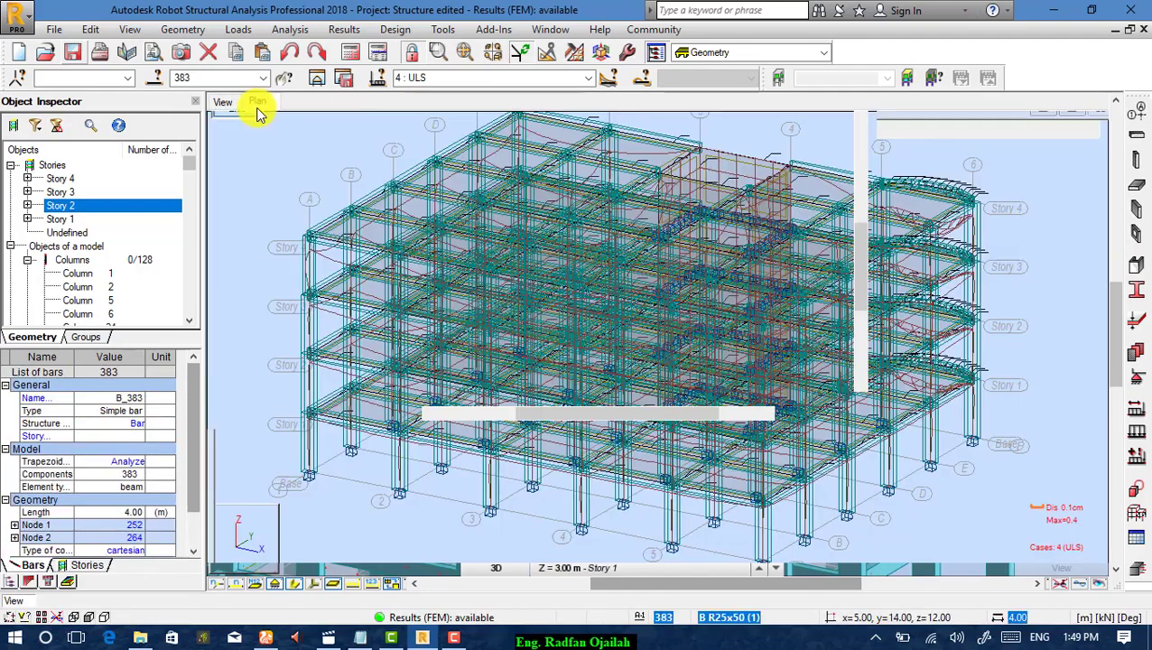
{"action": "left_click", "coordinate": [257, 102]}
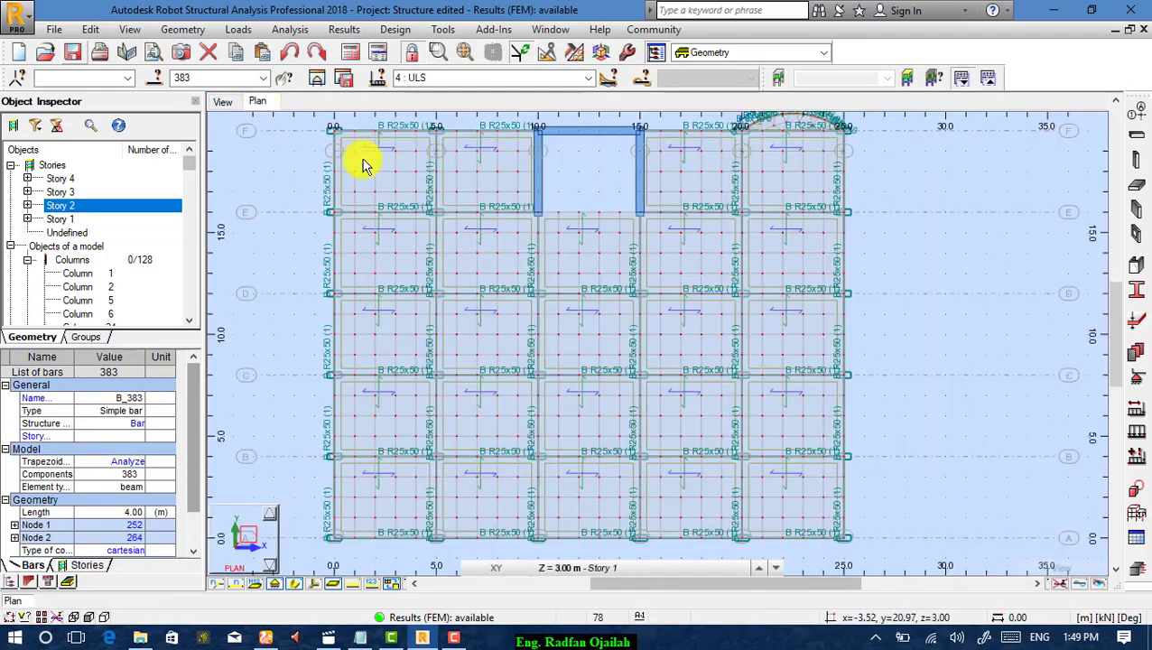
{"action": "left_click", "coordinate": [808, 183]}
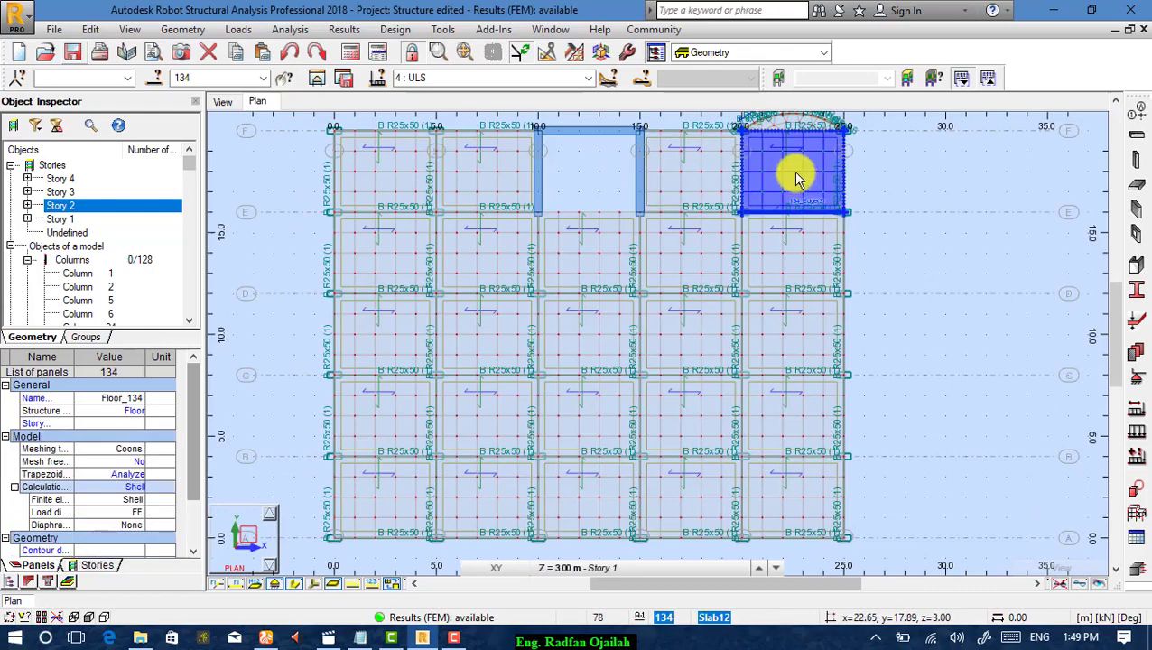
{"action": "left_click", "coordinate": [314, 79]}
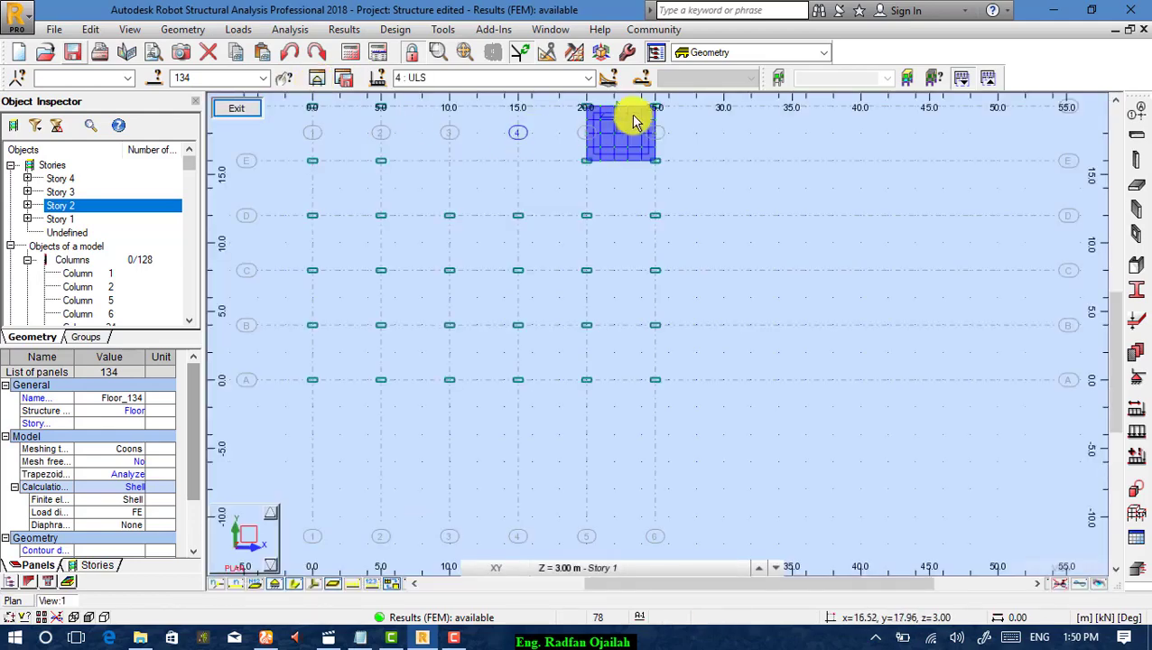
{"action": "scroll", "coordinate": [638, 107], "scroll_direction": "up", "scroll_amount": 5}
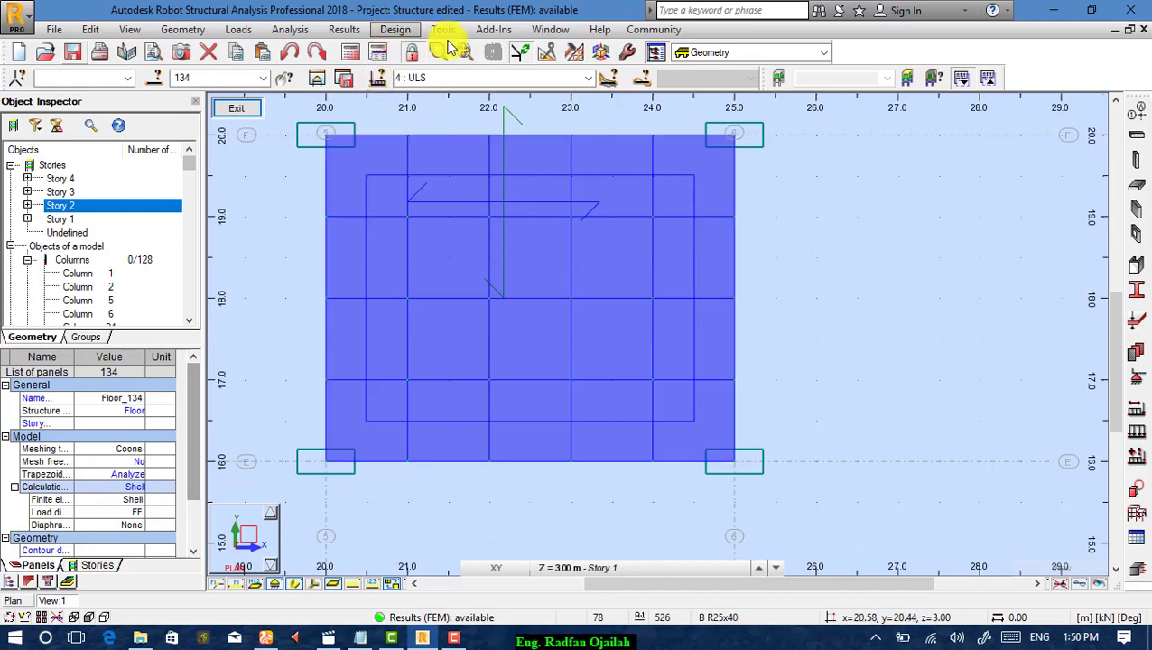
Open the results Maps for the isolated slab and display its xx bending moment map.
{"action": "left_click", "coordinate": [344, 30]}
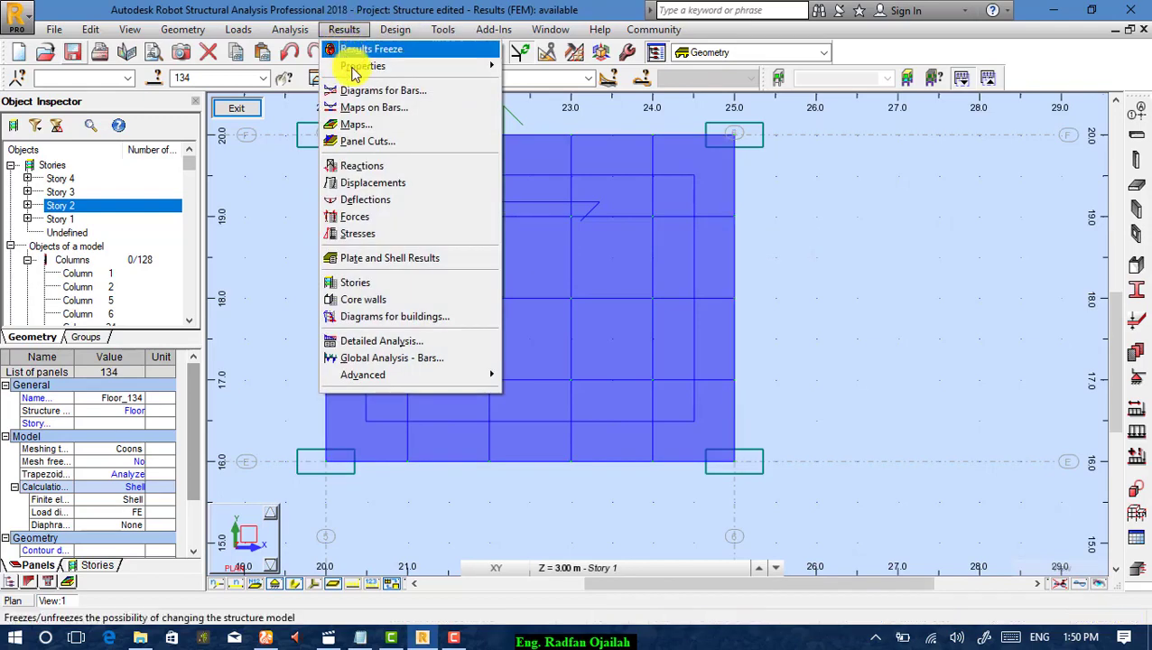
{"action": "left_click", "coordinate": [380, 126]}
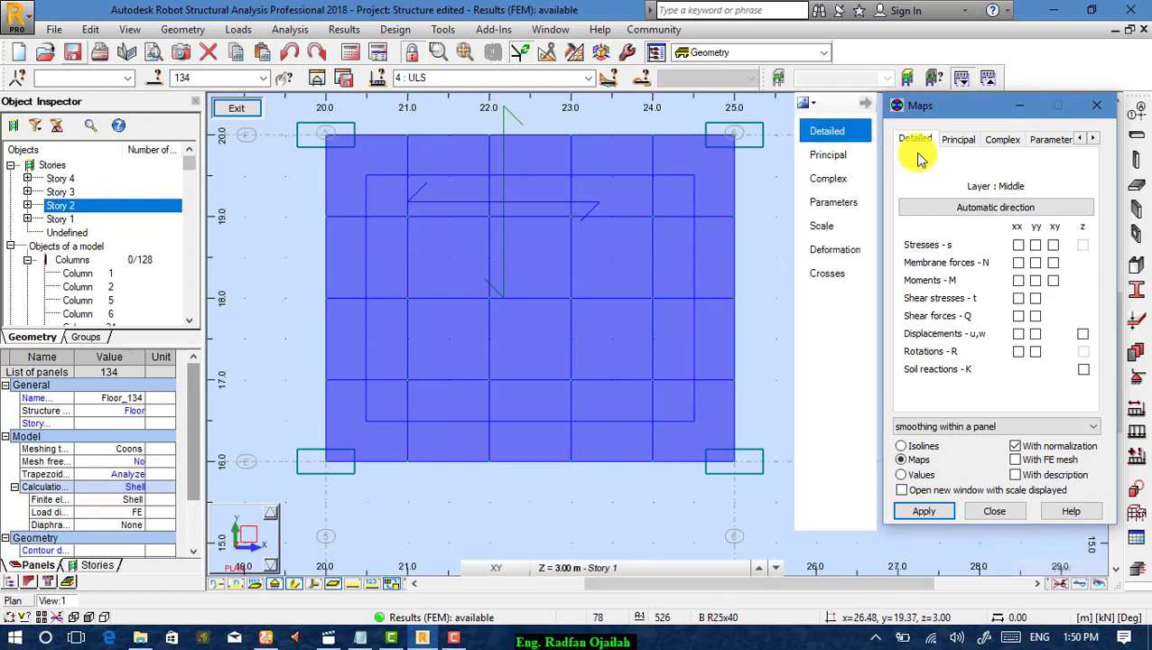
{"action": "left_click", "coordinate": [1019, 282]}
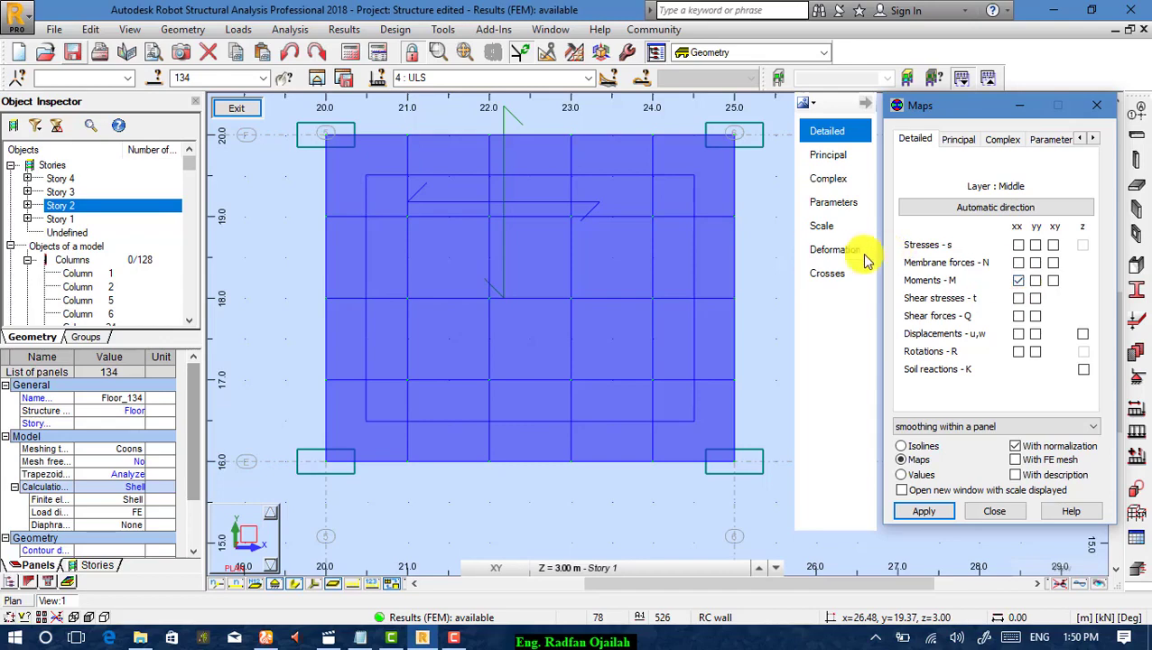
{"action": "left_click", "coordinate": [923, 511]}
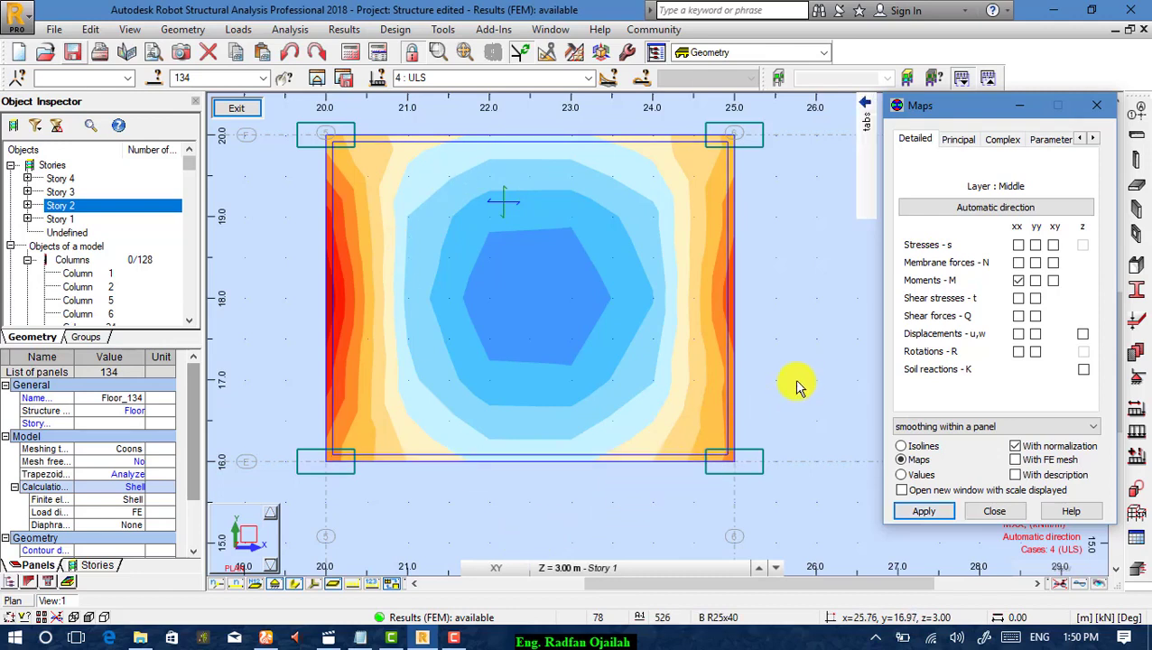
Replace the slab's xx moment map with the yy bending moment map.
{"action": "left_click", "coordinate": [1019, 280]}
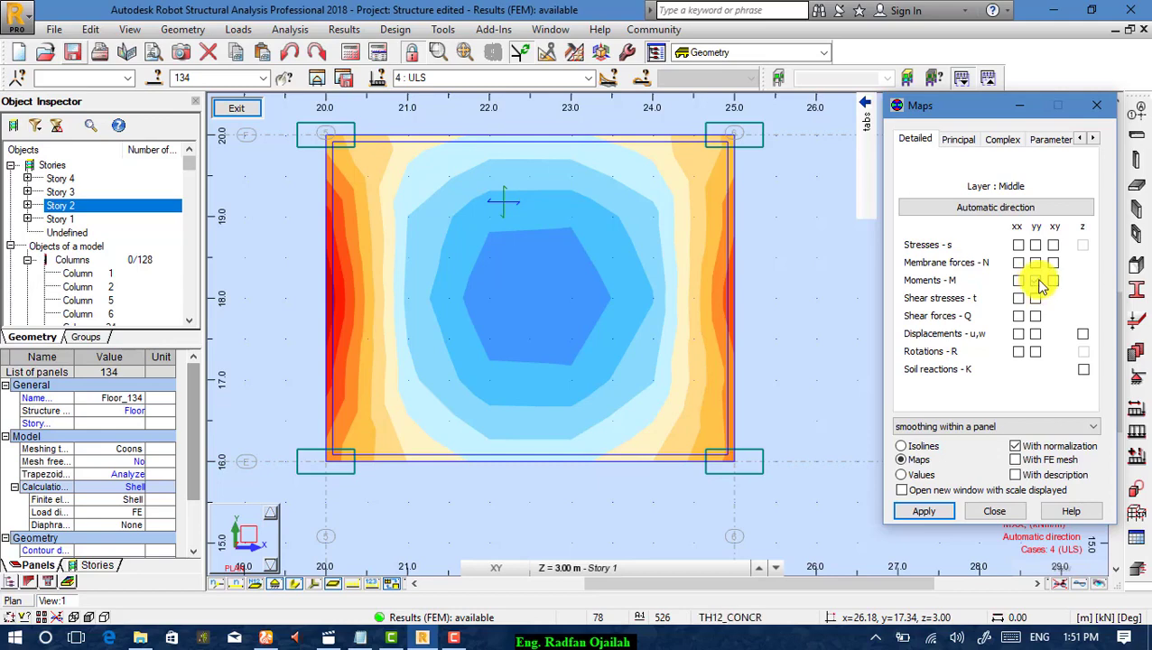
{"action": "left_click", "coordinate": [1036, 280]}
{"action": "left_click", "coordinate": [934, 513]}
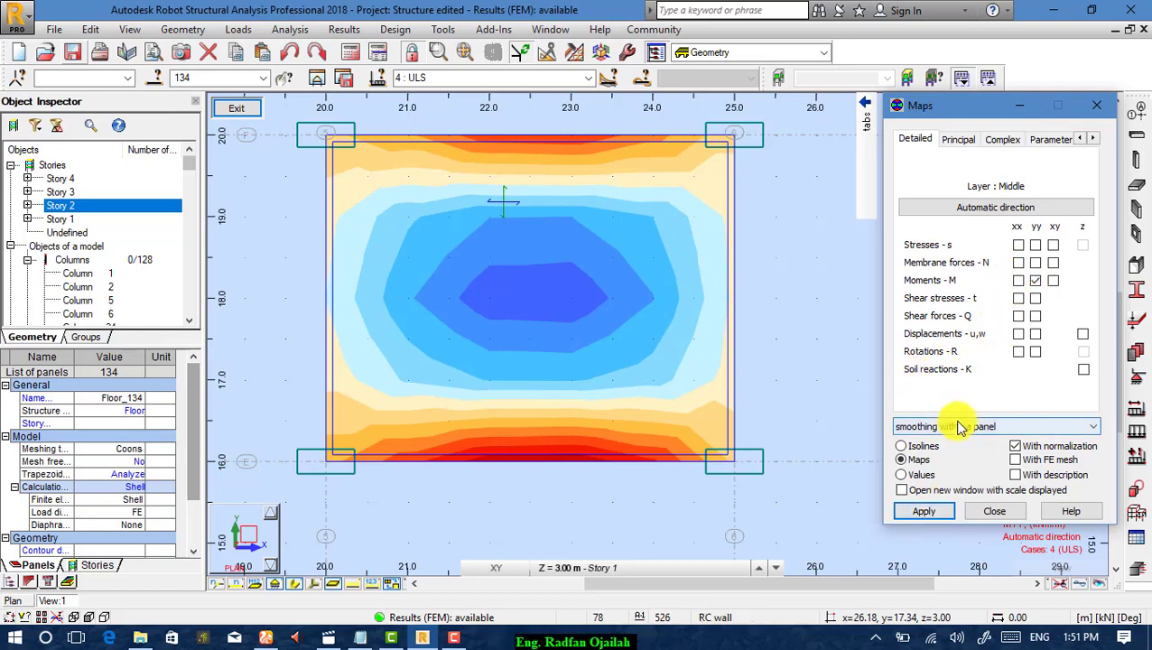
Display the slab's yy moments as values at the finite element centers, followed by values at the extreme points only.
{"action": "left_click", "coordinate": [904, 476]}
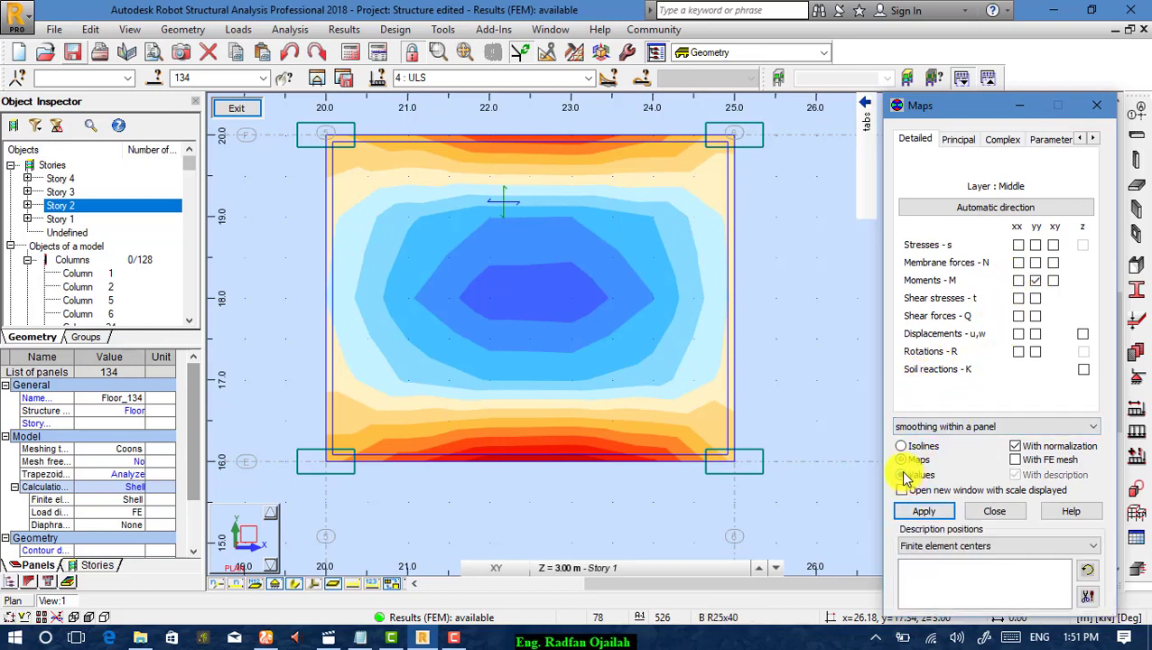
{"action": "left_click", "coordinate": [916, 509]}
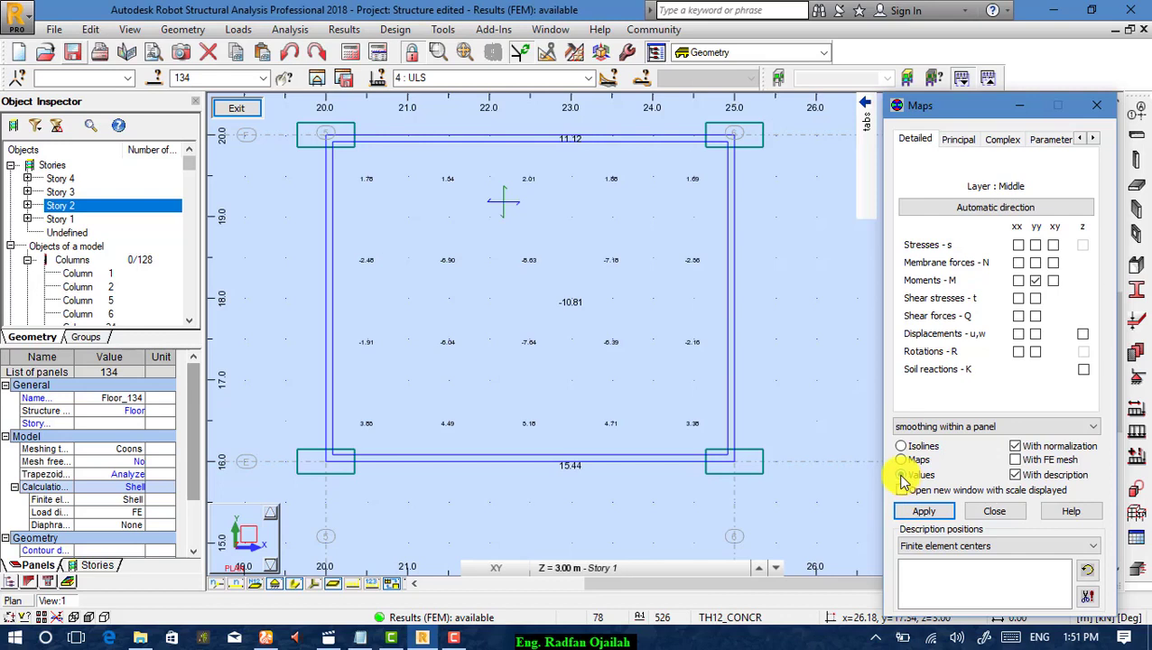
{"action": "left_click", "coordinate": [948, 545]}
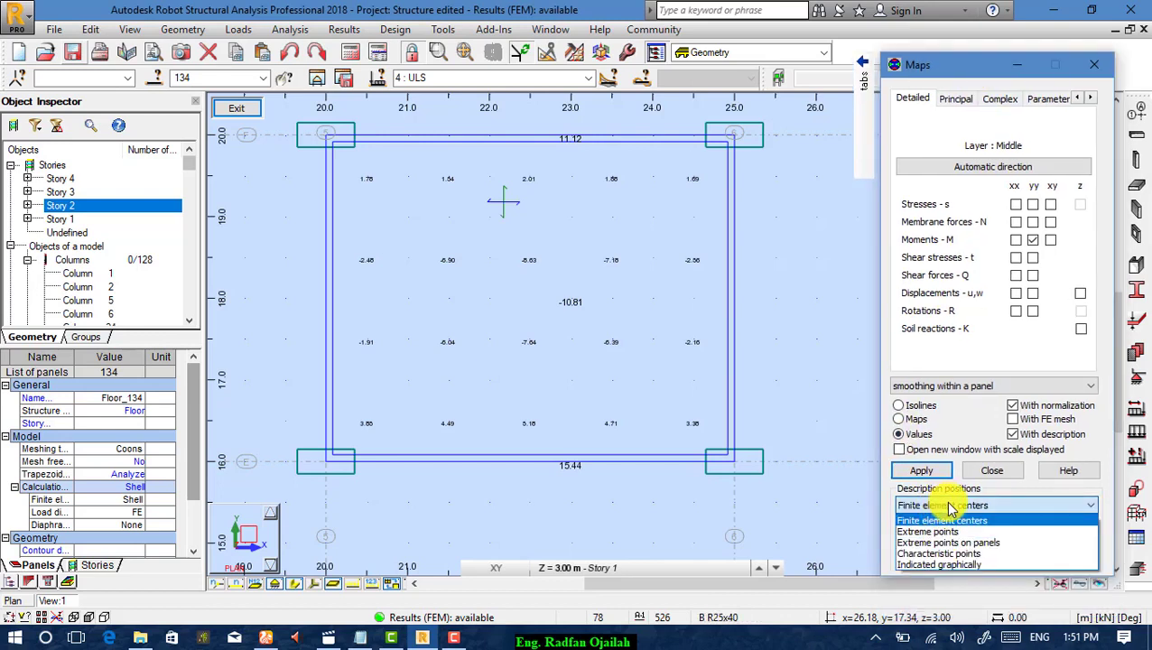
{"action": "left_click", "coordinate": [948, 531]}
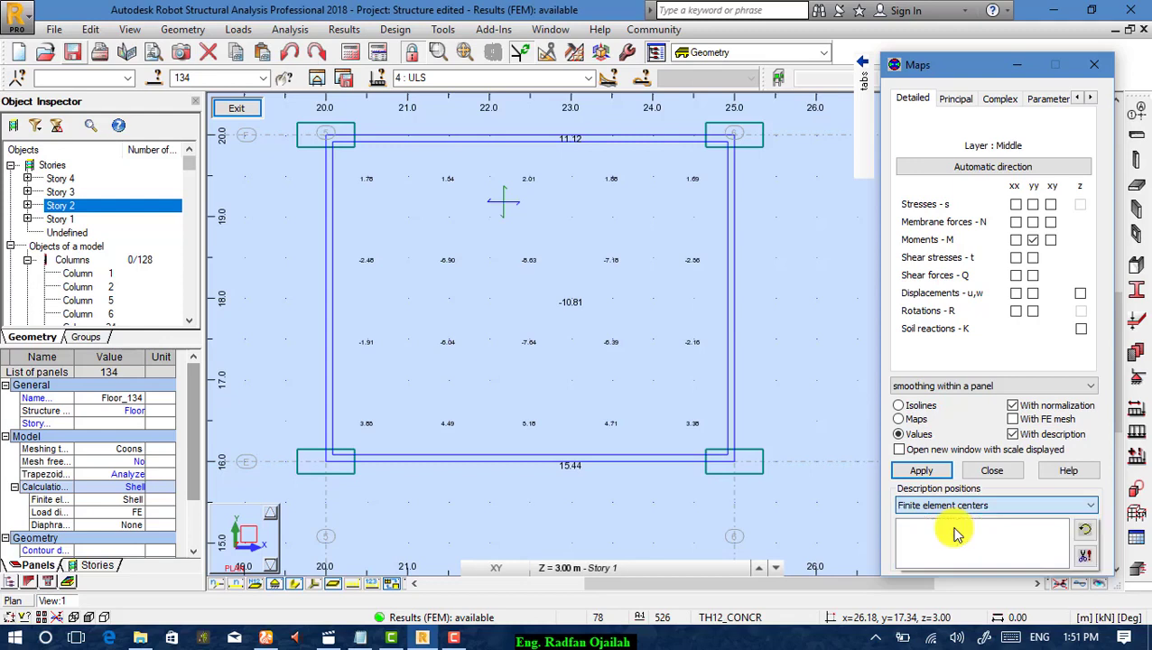
{"action": "left_click", "coordinate": [919, 470]}
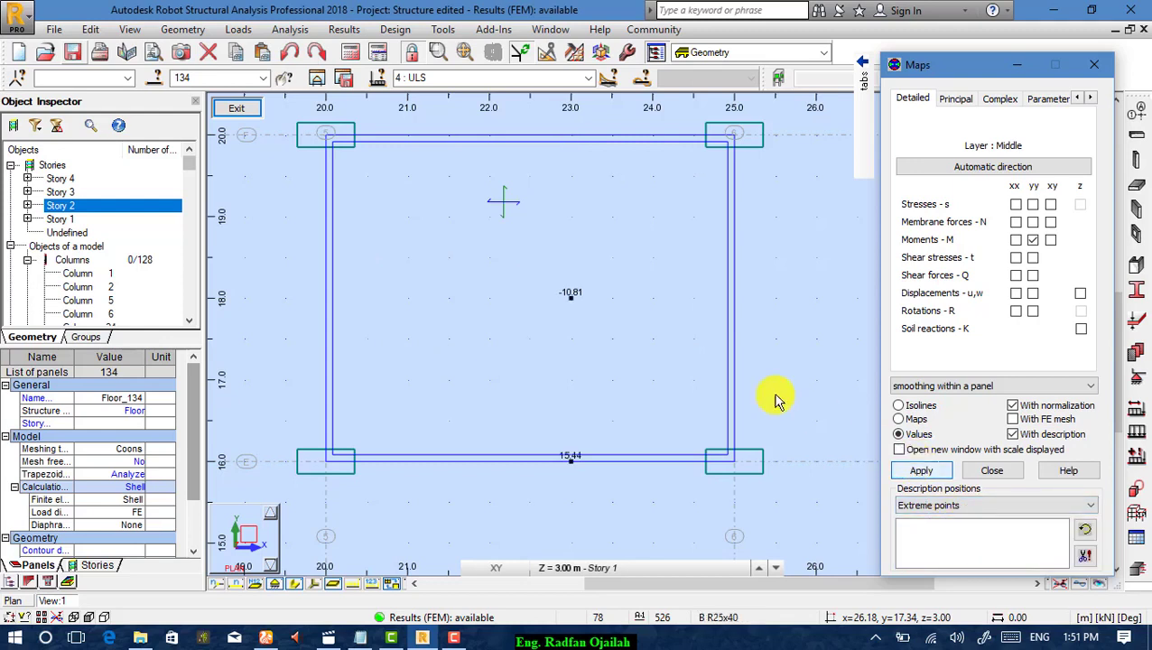
{"action": "left_click", "coordinate": [913, 477]}
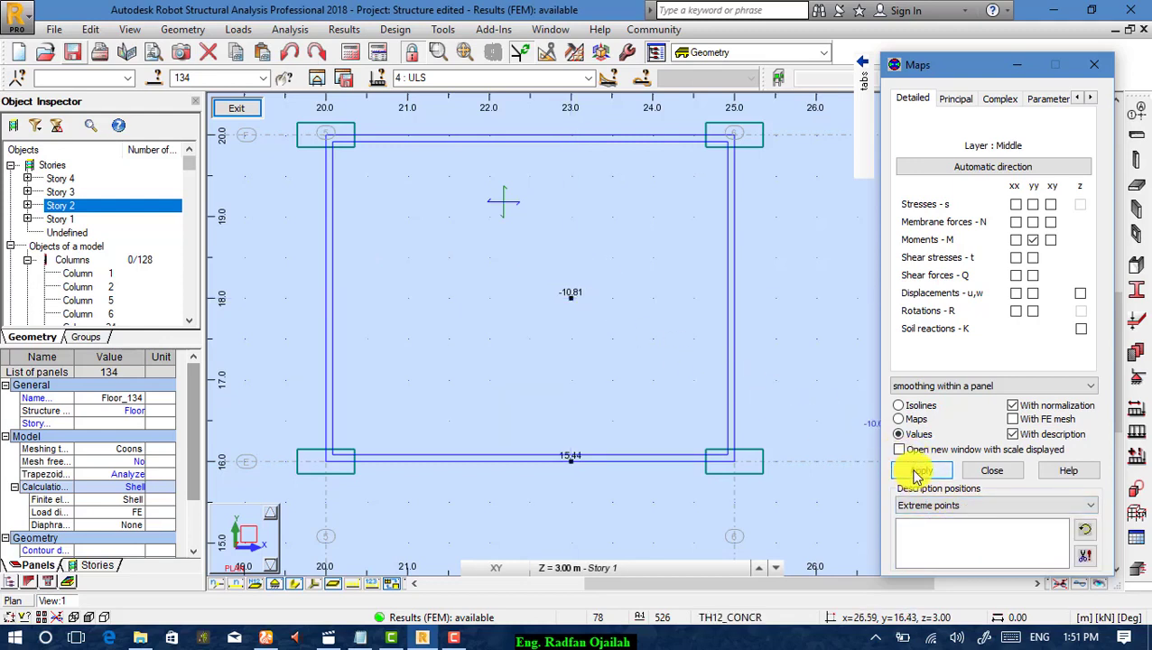
Set the description positions to Finite element centers and display the yy moments as a colour map with values.
{"action": "left_click", "coordinate": [923, 505]}
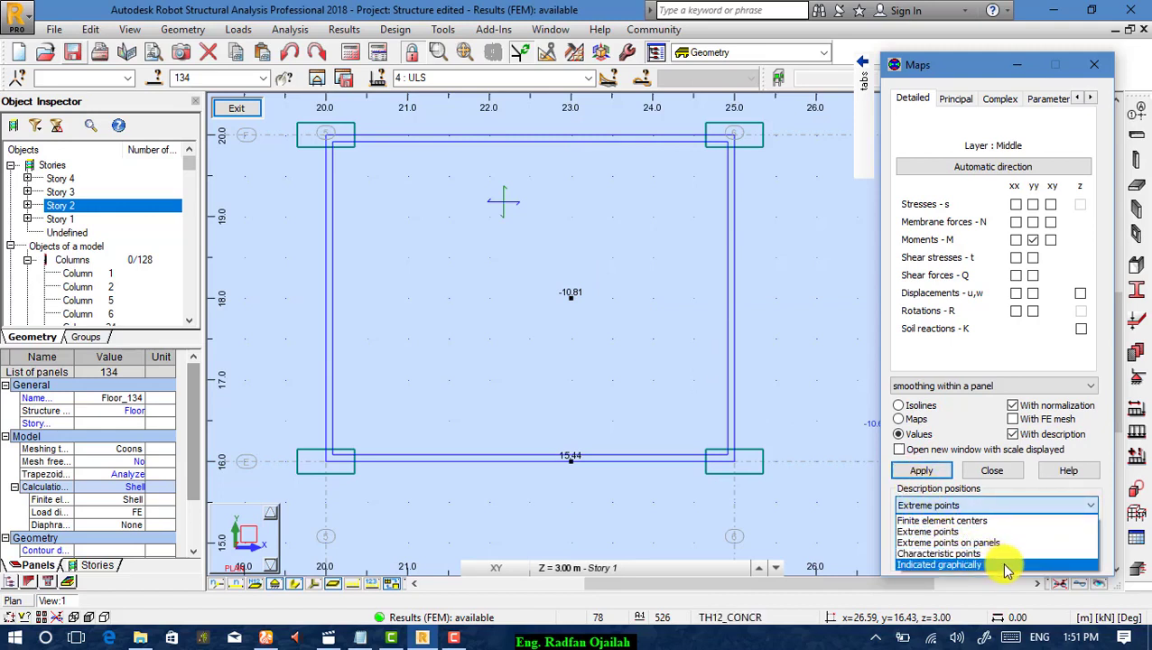
{"action": "left_click", "coordinate": [975, 521]}
{"action": "left_click", "coordinate": [910, 421]}
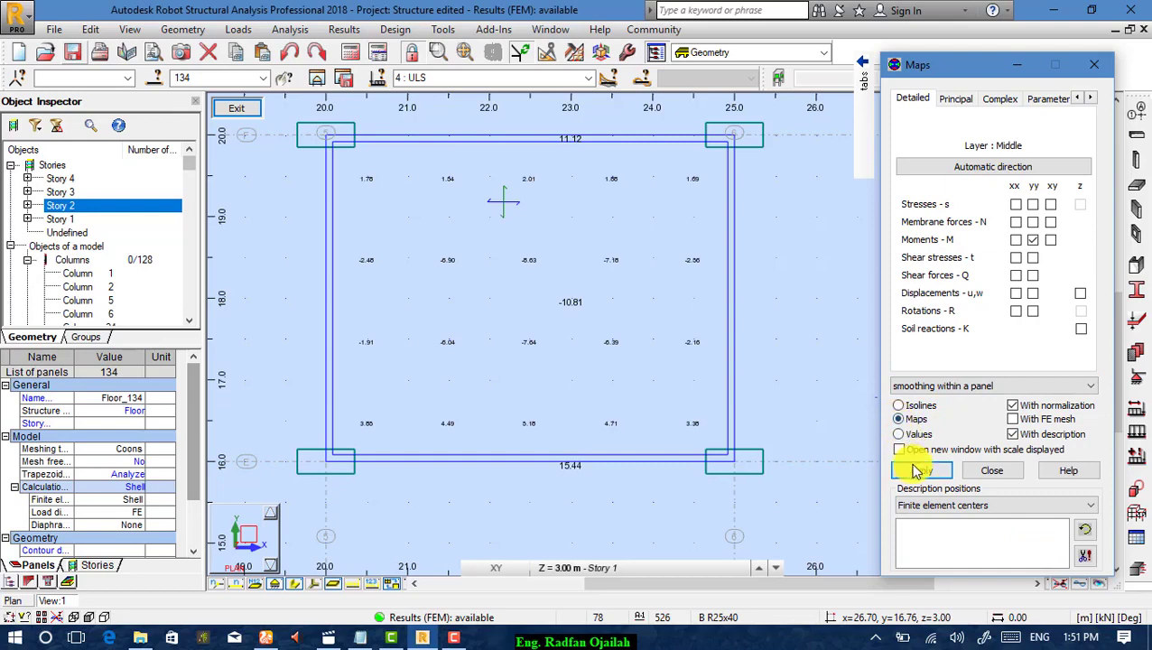
{"action": "left_click", "coordinate": [917, 472]}
Show the slab's yy moments as isolines, and return to the colour map display.
{"action": "left_click", "coordinate": [896, 406]}
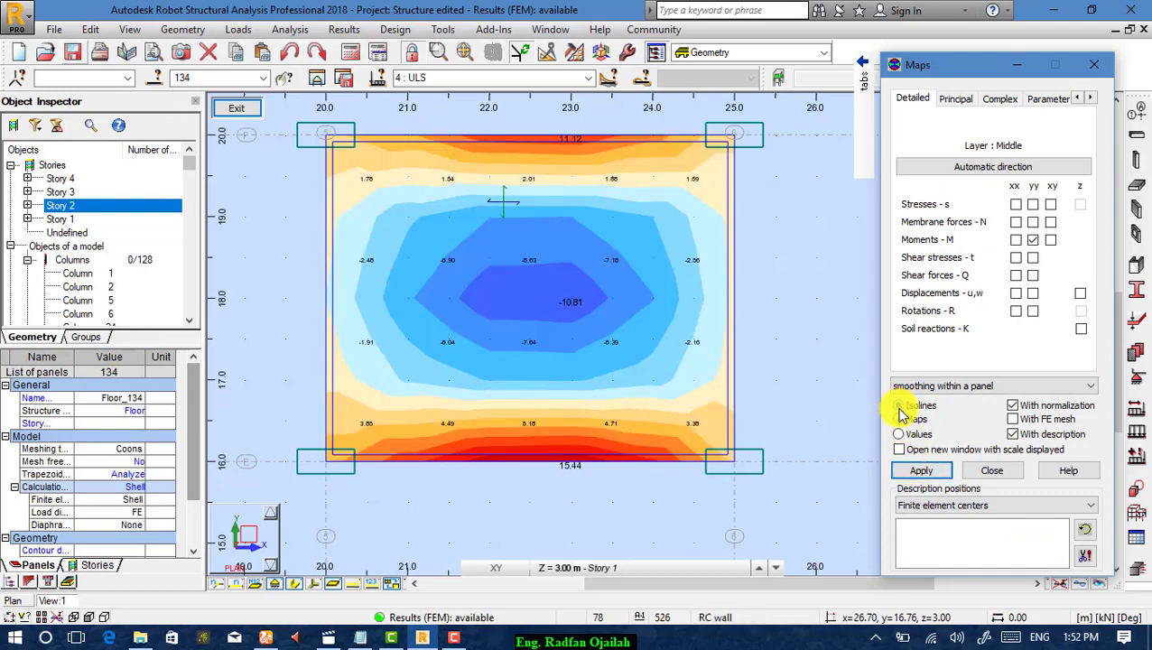
{"action": "left_click", "coordinate": [920, 471]}
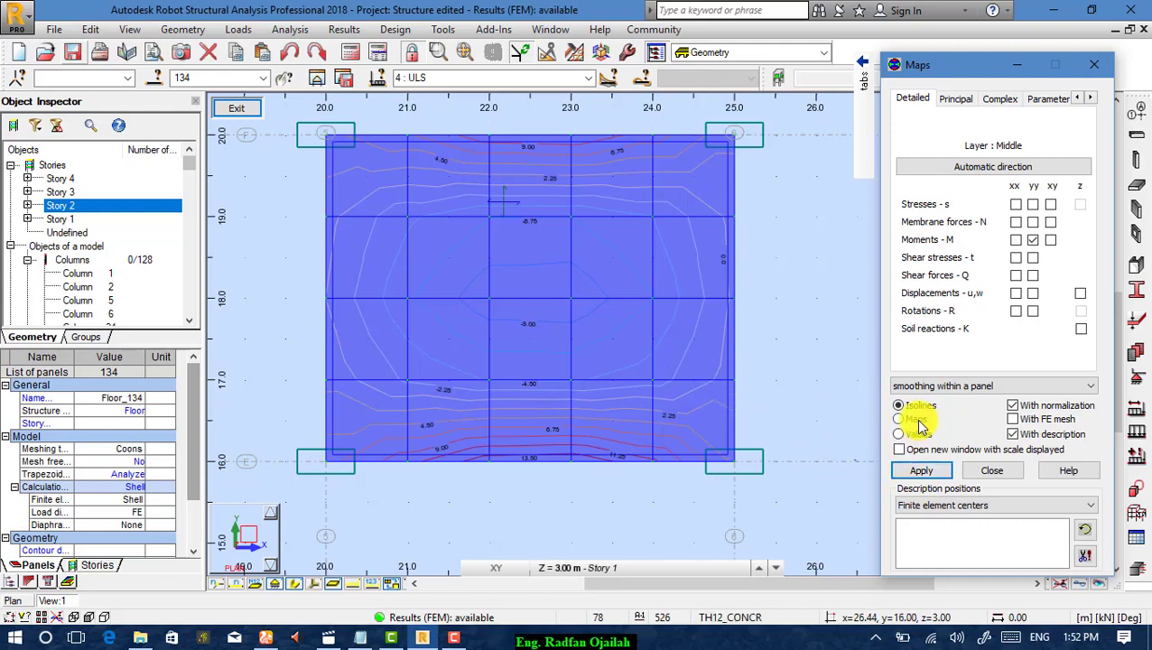
{"action": "left_click", "coordinate": [898, 419]}
{"action": "left_click", "coordinate": [920, 470]}
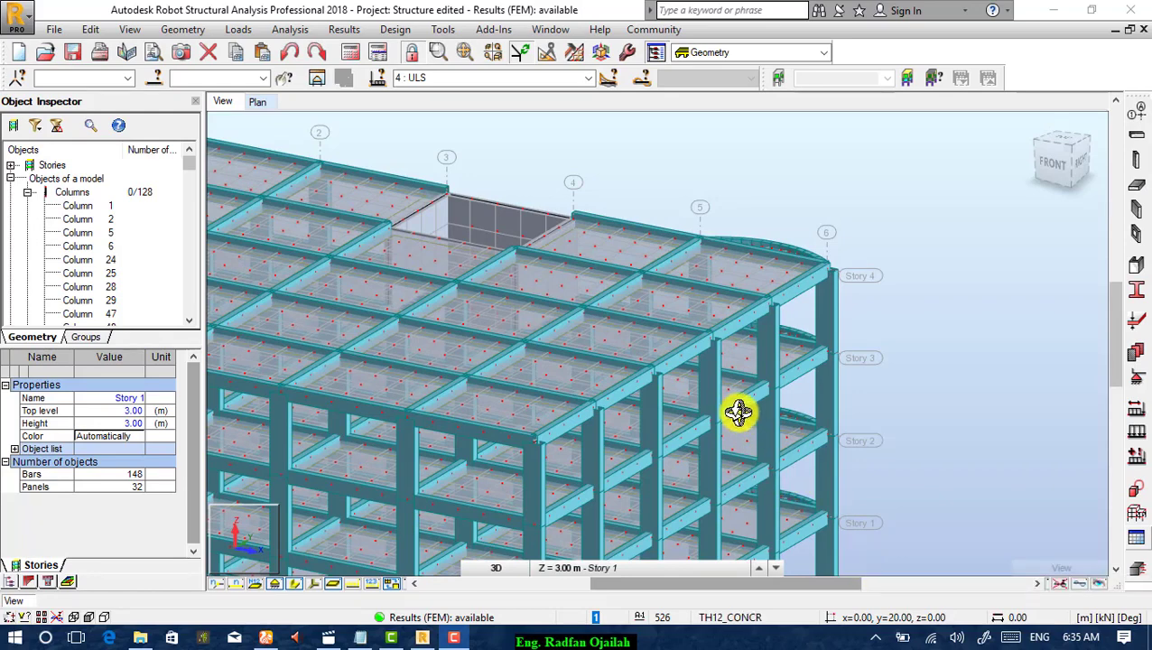
Isolate the Story 4 floor slab between grids D–E and 4–5 and show it from the top.
{"action": "left_click", "coordinate": [1060, 141]}
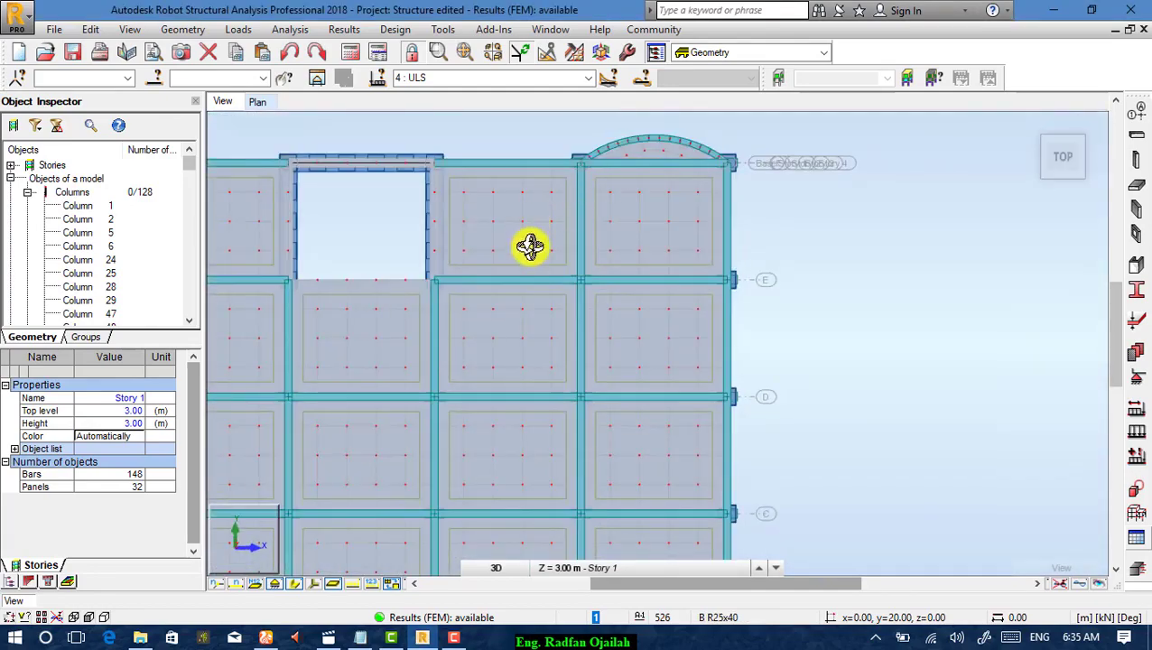
{"action": "left_click", "coordinate": [545, 340]}
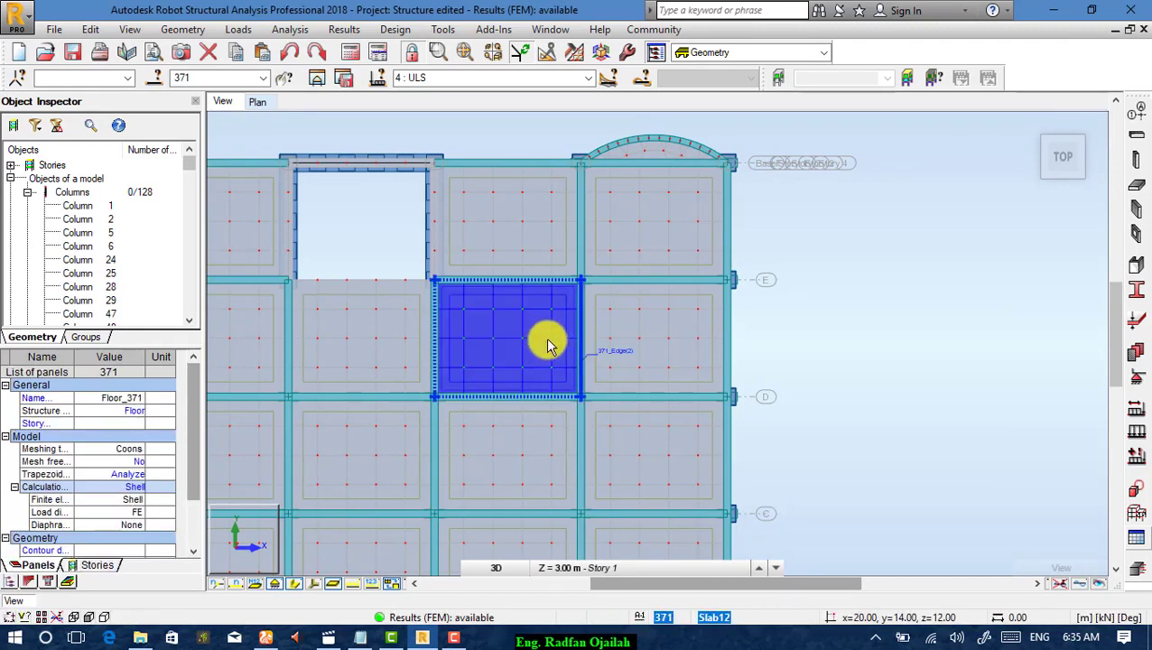
{"action": "left_click", "coordinate": [558, 567]}
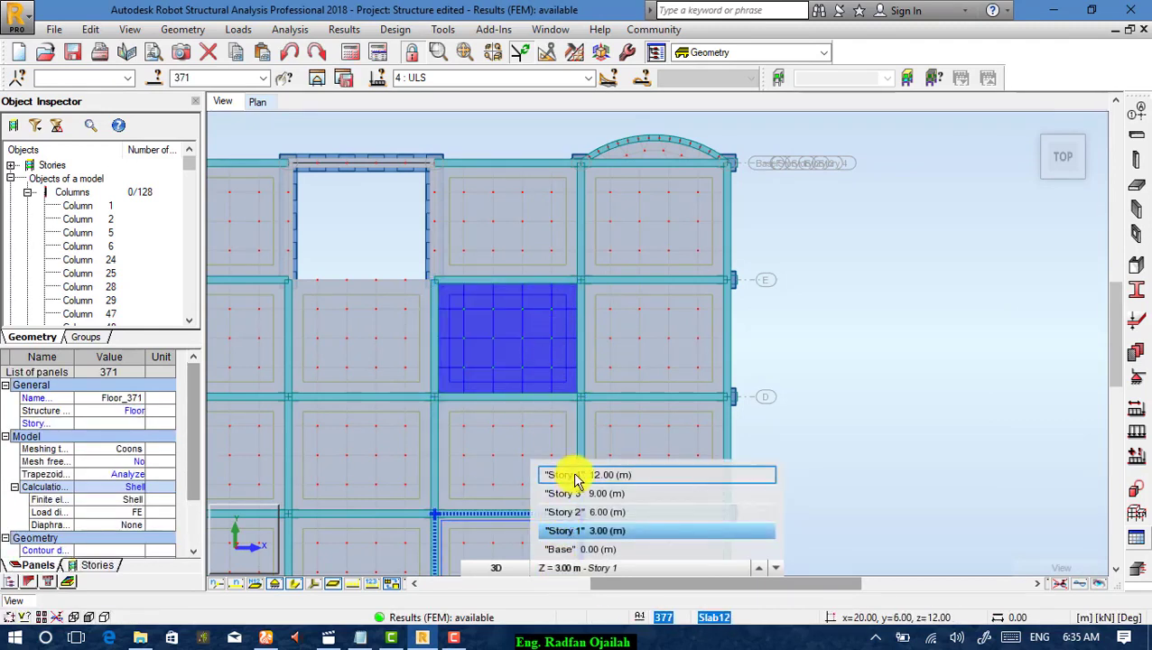
{"action": "left_click", "coordinate": [530, 363]}
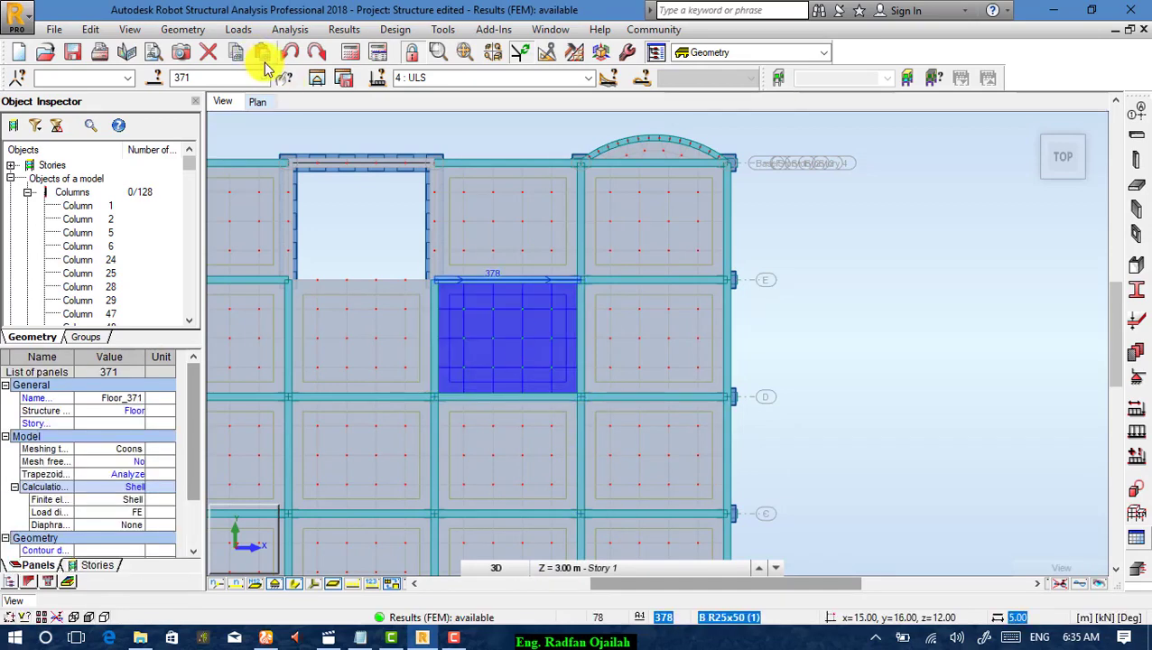
{"action": "left_click", "coordinate": [307, 77]}
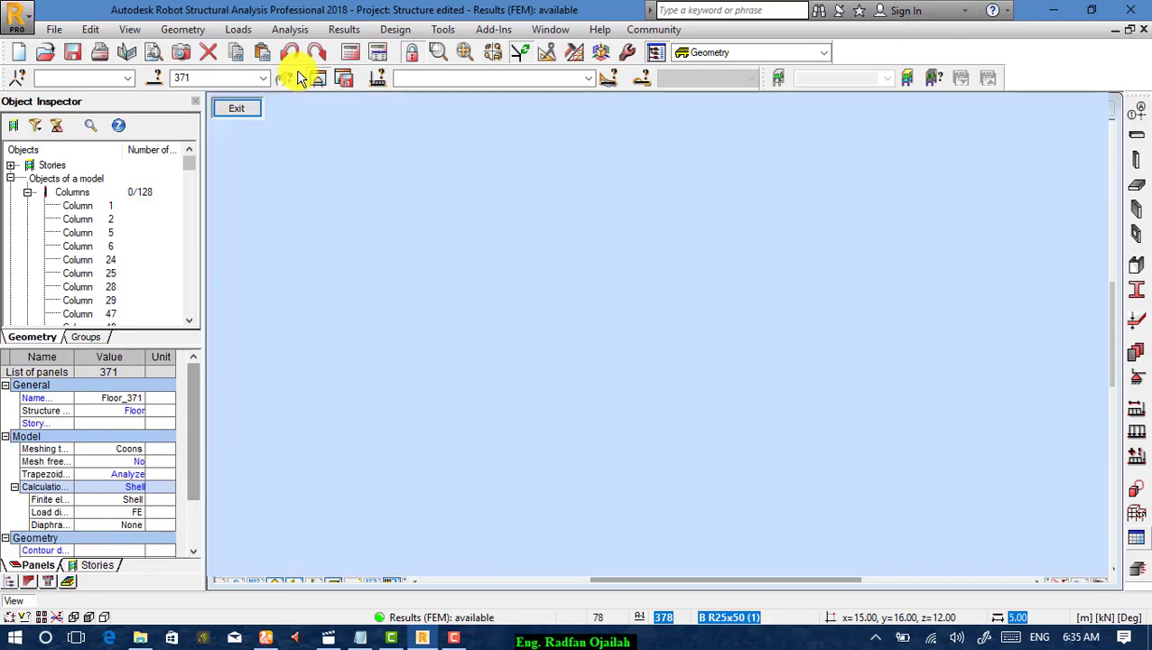
{"action": "scroll", "coordinate": [420, 206], "scroll_direction": "up", "scroll_amount": 2}
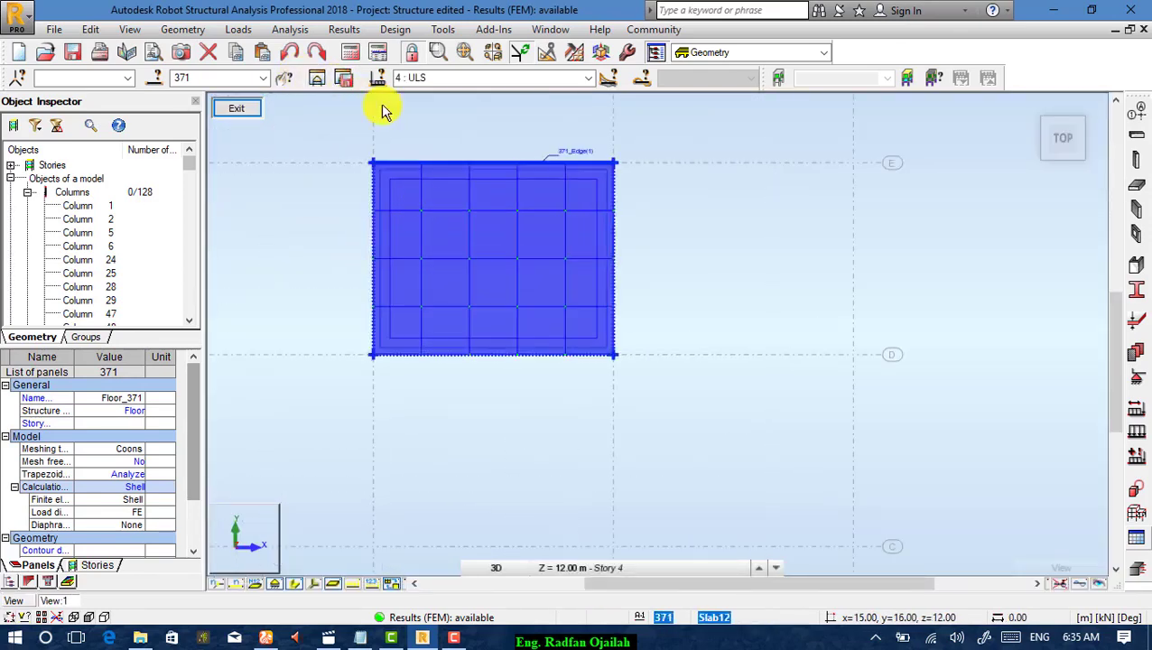
Open the panel cuts settings for the isolated slab and enable the xx moments as the detailed result.
{"action": "left_click", "coordinate": [334, 29]}
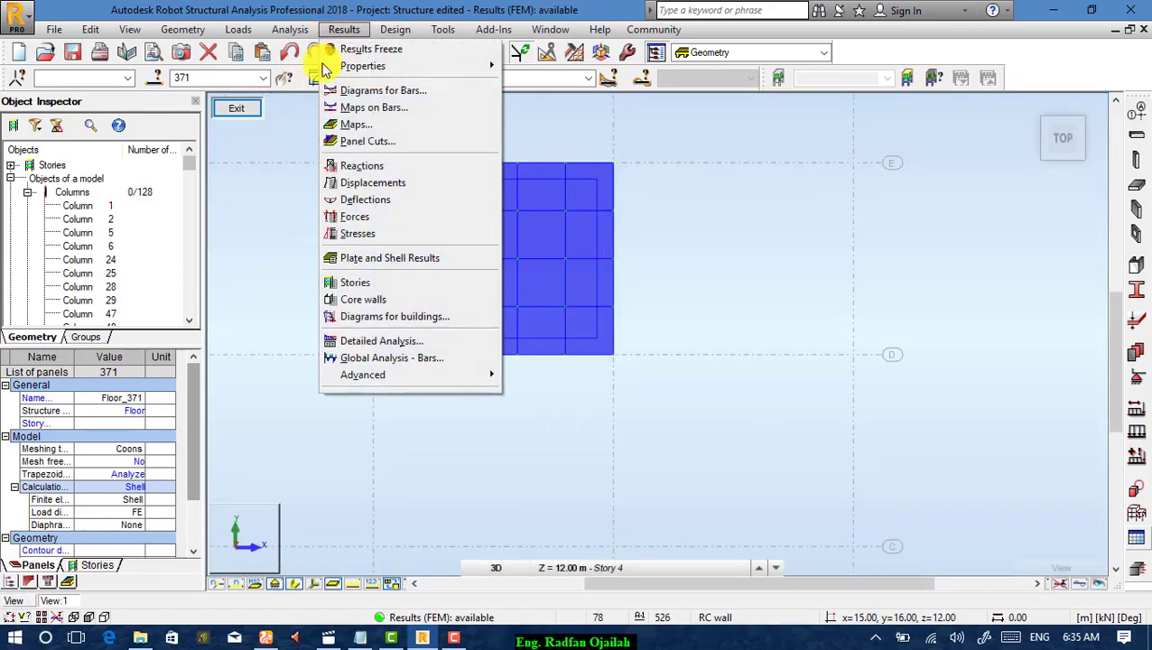
{"action": "left_click", "coordinate": [347, 142]}
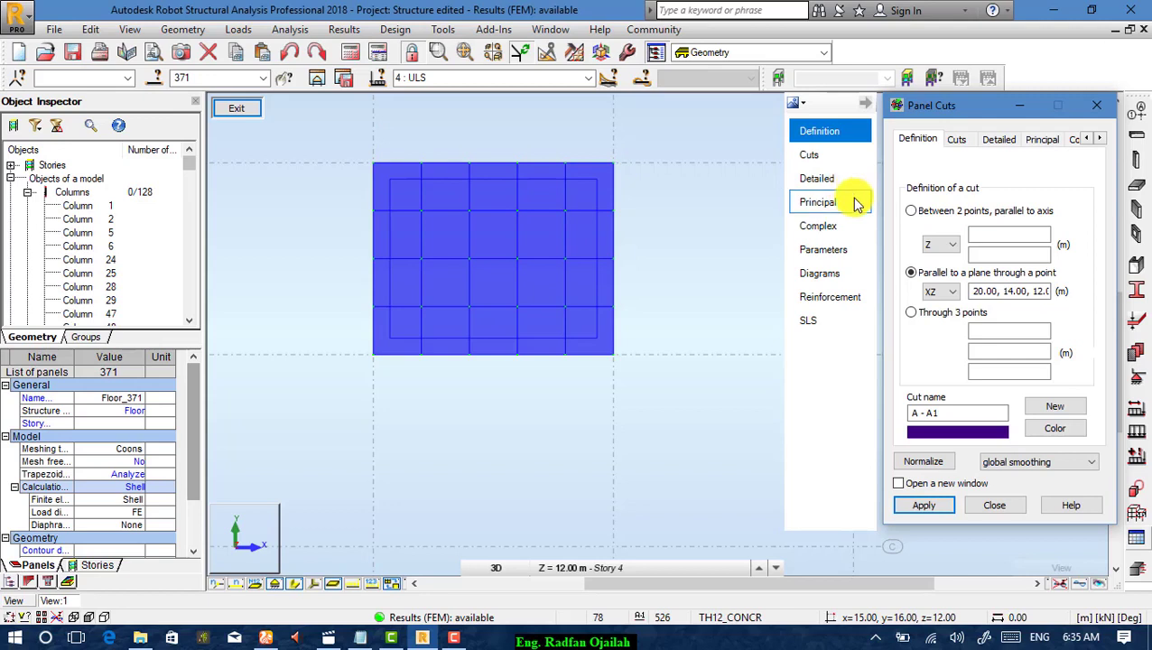
{"action": "left_click", "coordinate": [838, 179]}
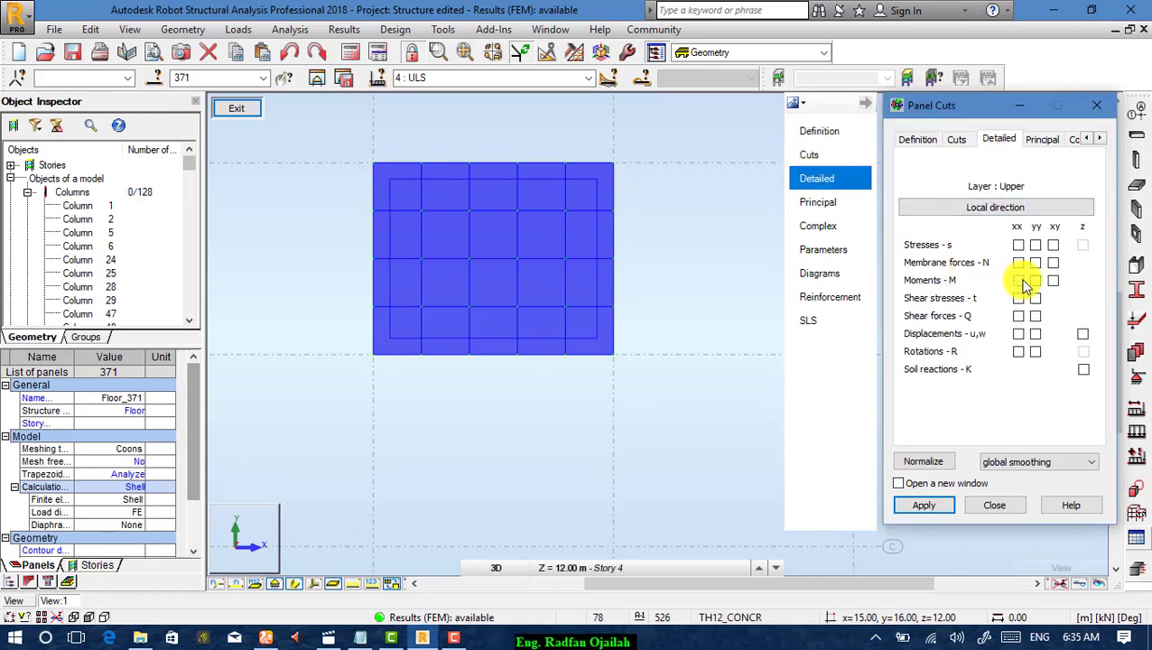
{"action": "left_click", "coordinate": [1020, 281]}
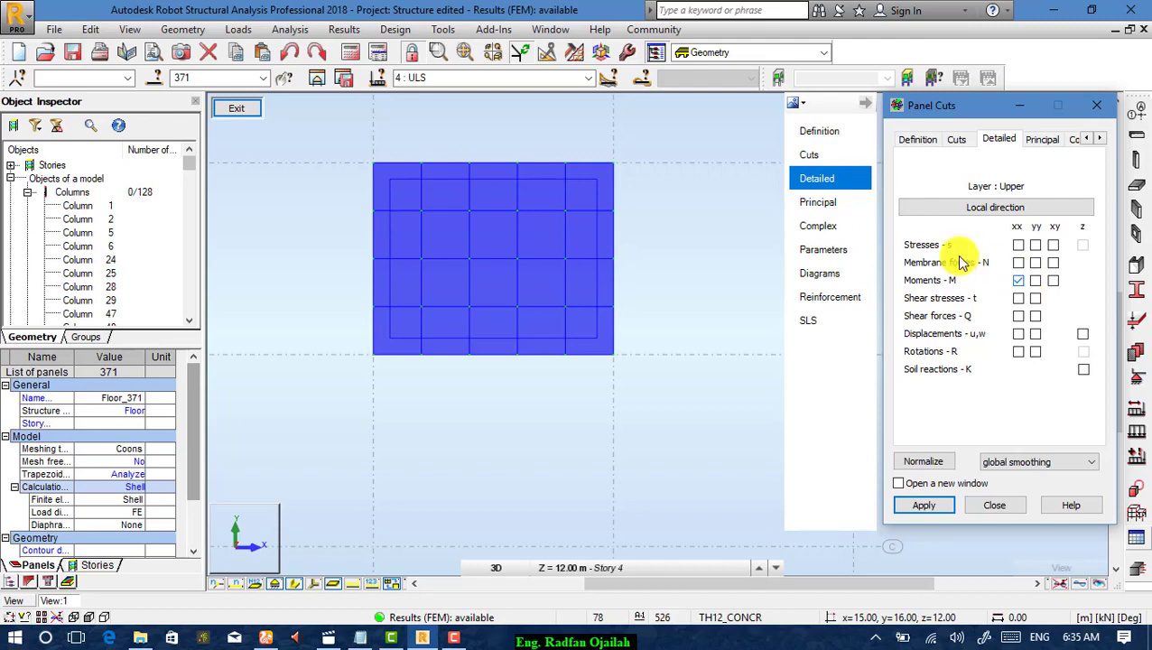
Define a panel cut parallel to the XZ plane through the slab edge's midpoint at 20.00, 14.00, 12.00 and apply it.
{"action": "left_click", "coordinate": [844, 134]}
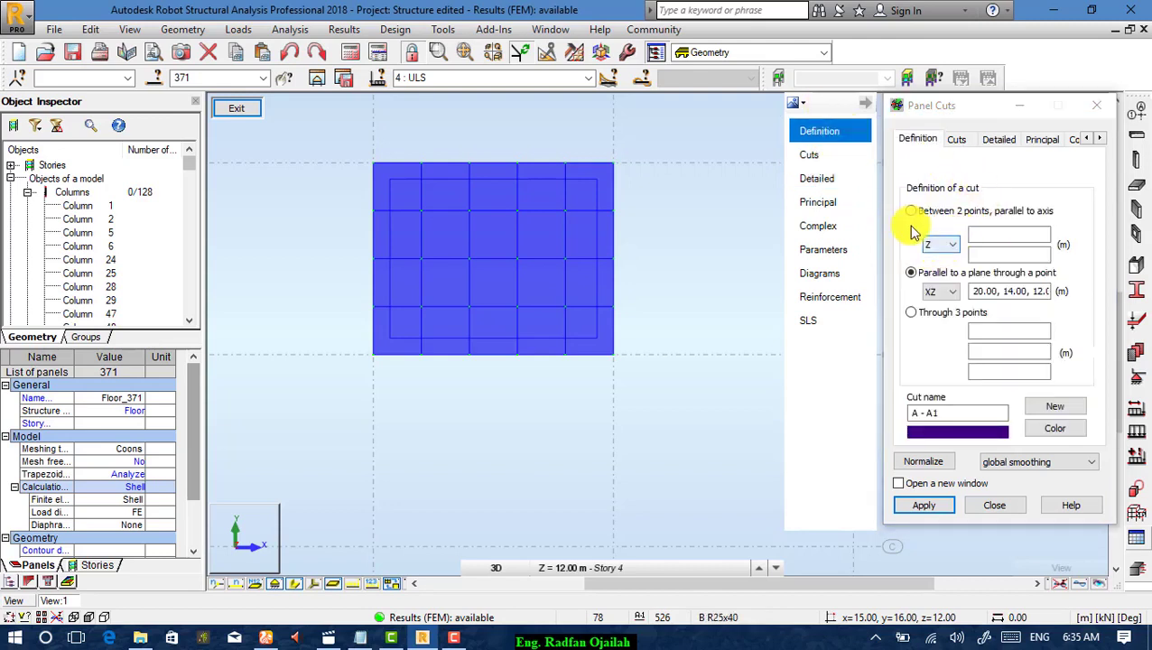
{"action": "left_click", "coordinate": [912, 274]}
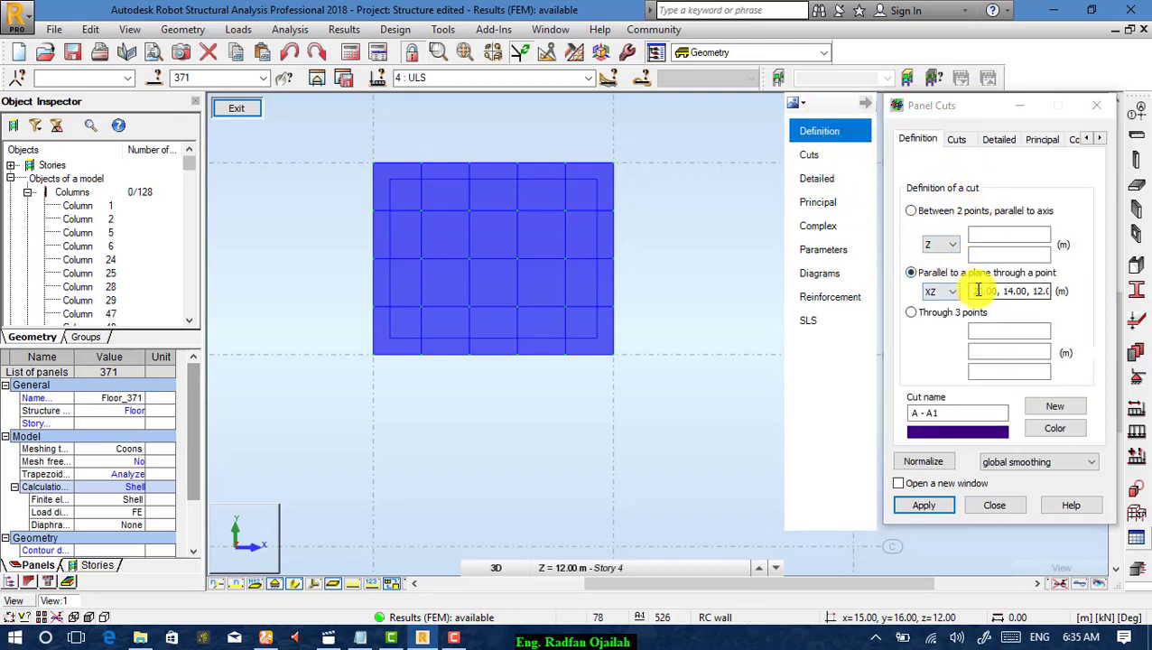
{"action": "left_click_drag", "start_coordinate": [973, 291], "coordinate": [1129, 295]}
{"action": "key", "text": "BackSpace"}
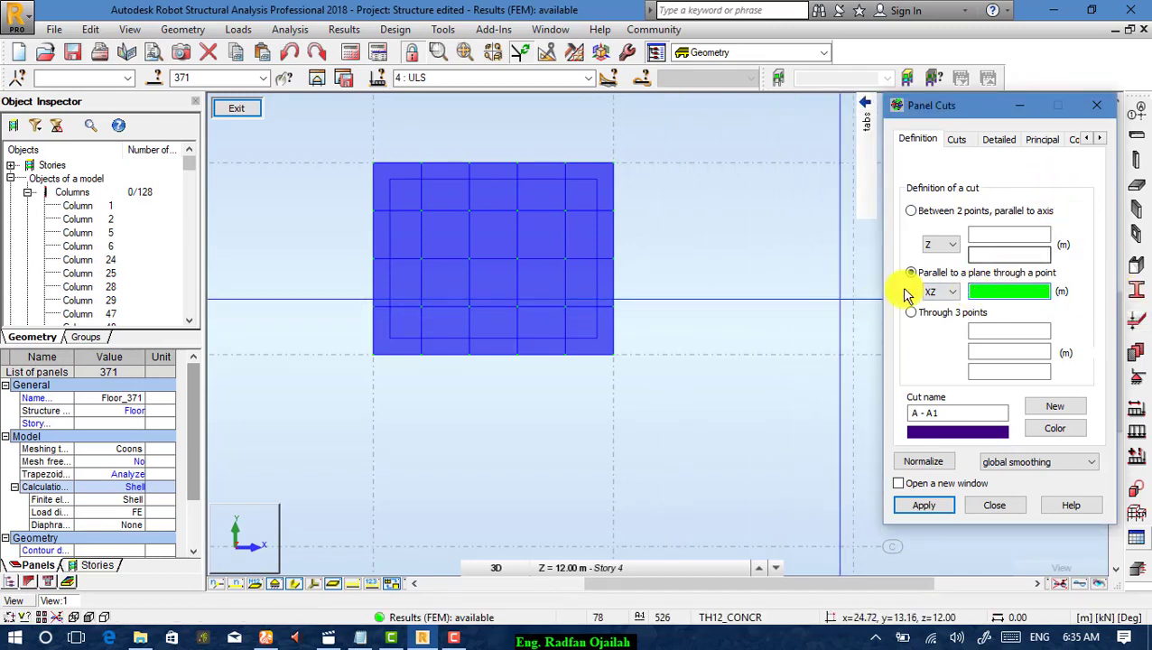
{"action": "left_click", "coordinate": [937, 291]}
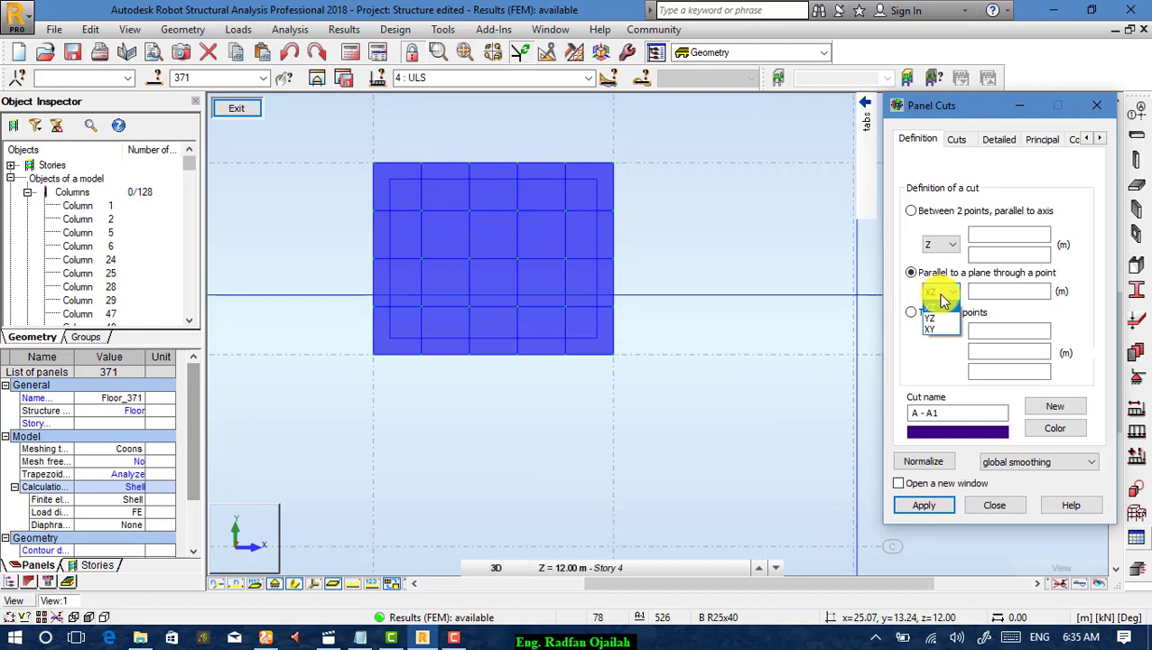
{"action": "left_click", "coordinate": [941, 301]}
{"action": "left_click", "coordinate": [984, 291]}
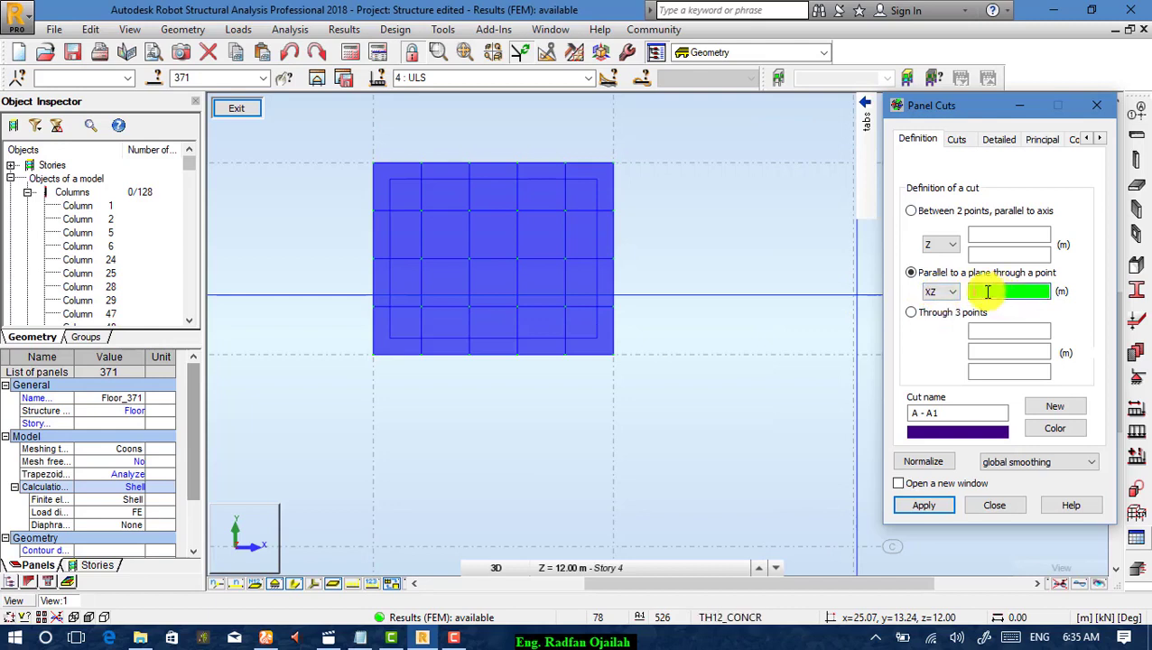
{"action": "left_click", "coordinate": [613, 263]}
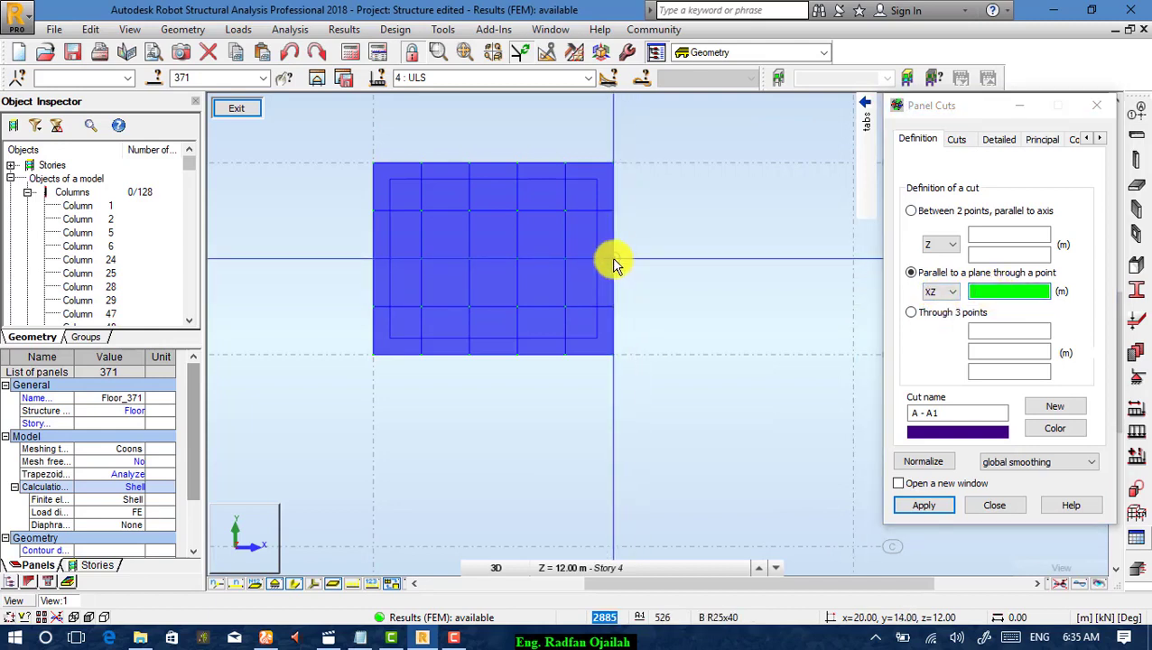
{"action": "left_click", "coordinate": [923, 504]}
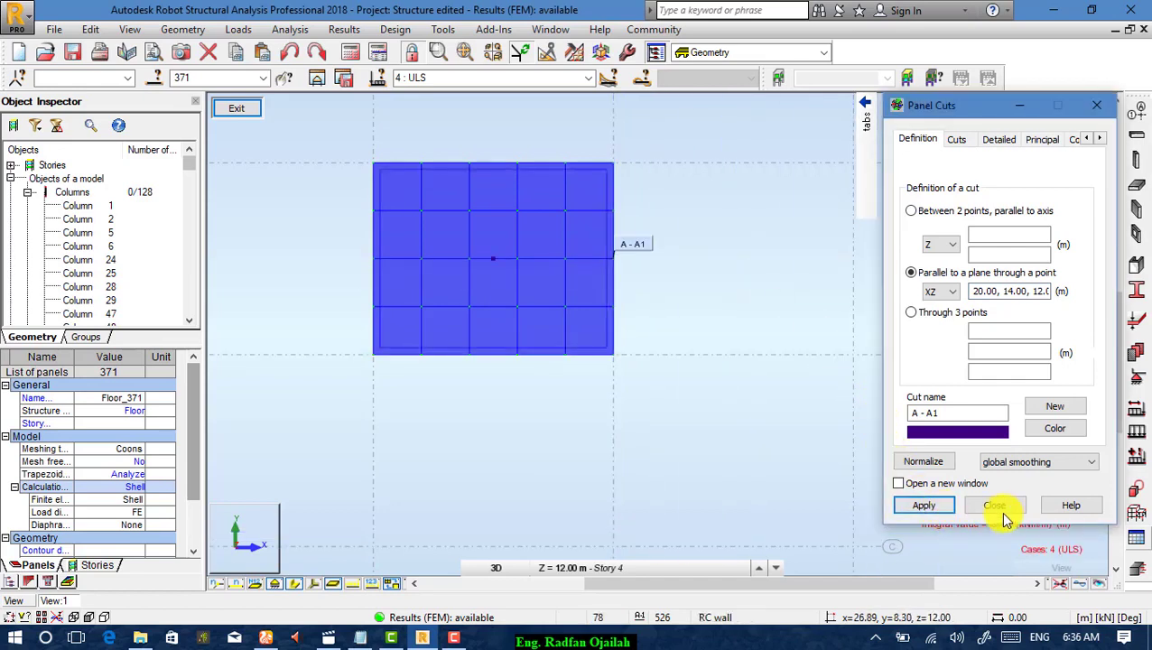
{"action": "left_click", "coordinate": [998, 507]}
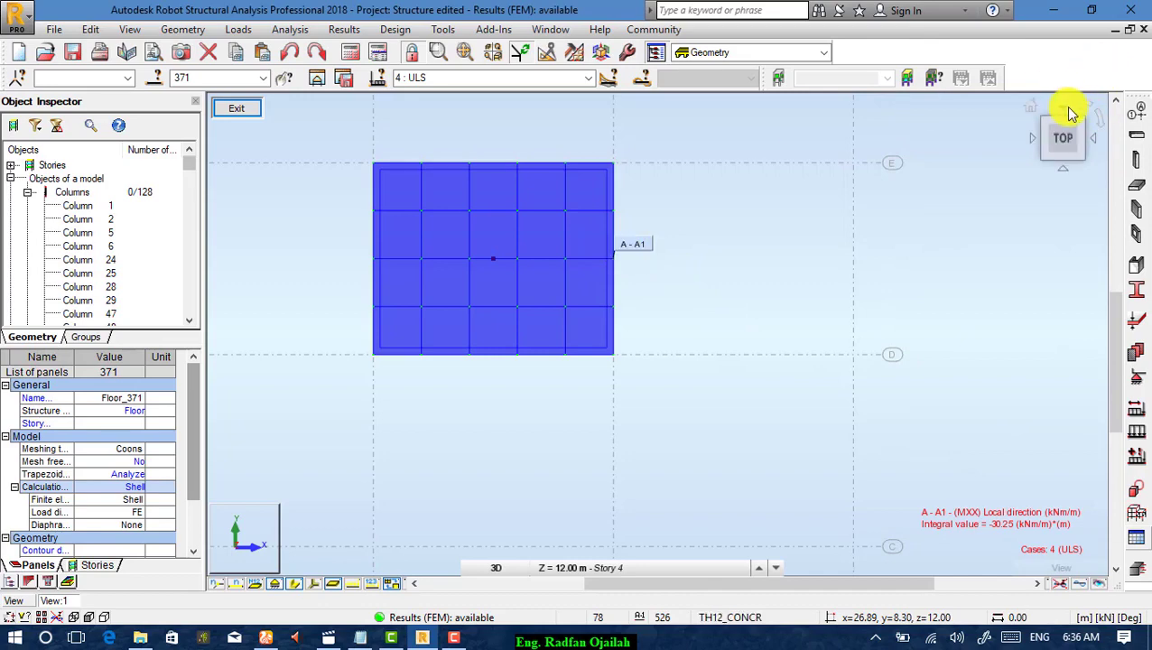
Examine the xx moment diagram along the slab cut in the front view.
{"action": "left_click", "coordinate": [1068, 109]}
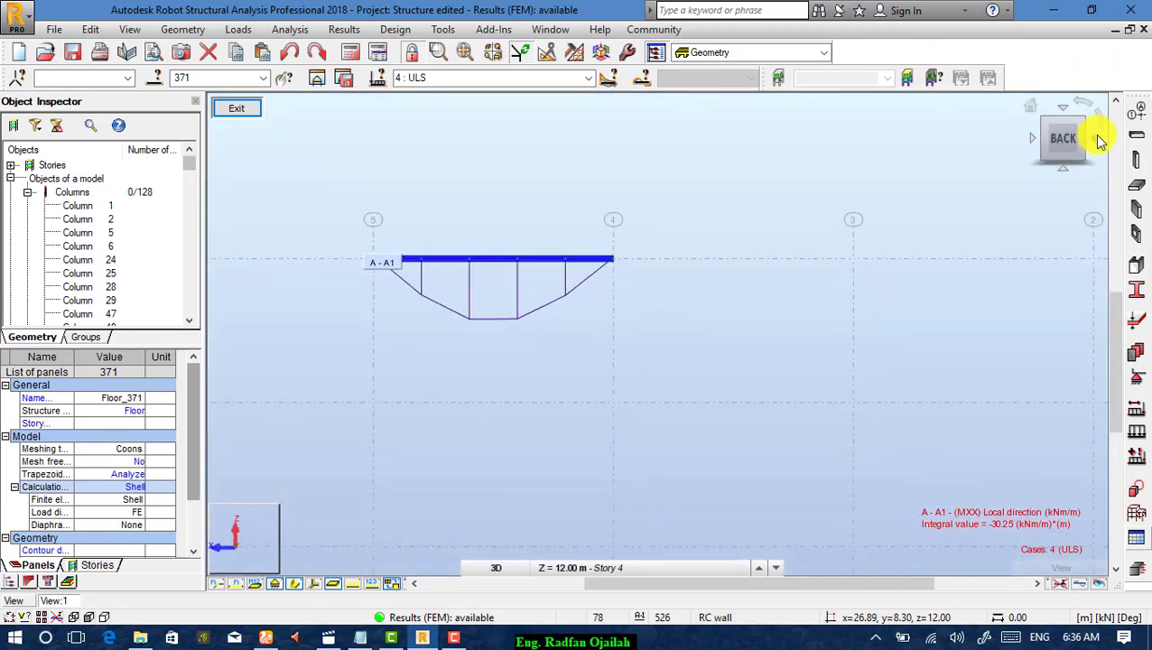
{"action": "left_click", "coordinate": [1098, 139]}
{"action": "left_click", "coordinate": [1092, 140]}
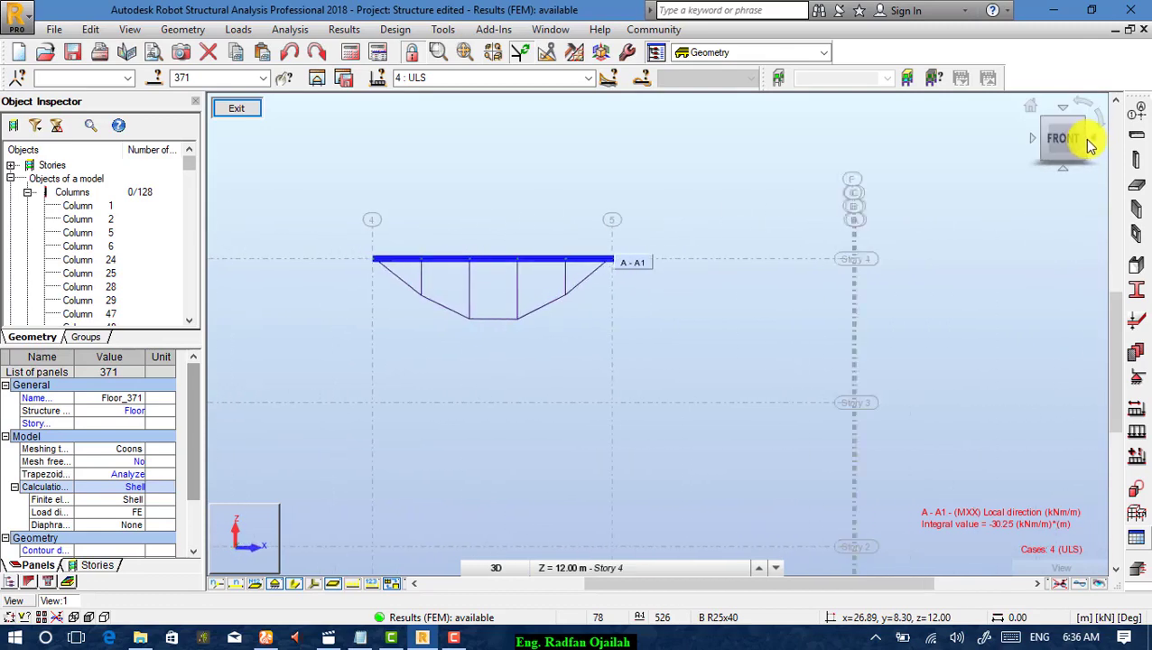
{"action": "left_click", "coordinate": [1060, 170]}
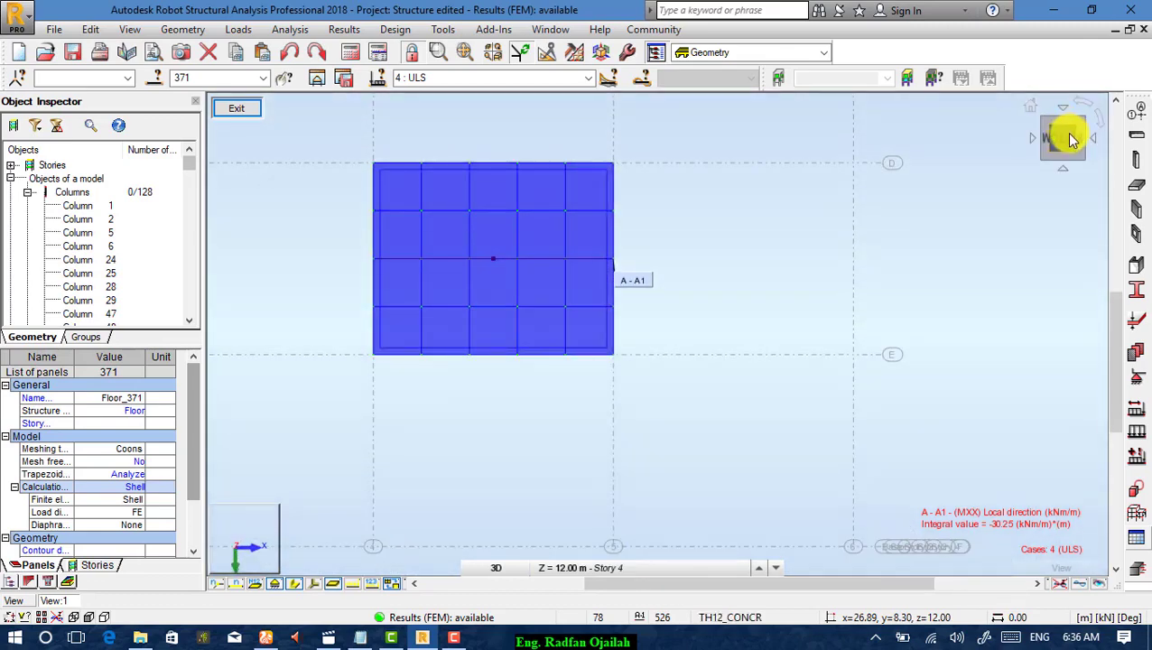
{"action": "left_click", "coordinate": [1062, 107]}
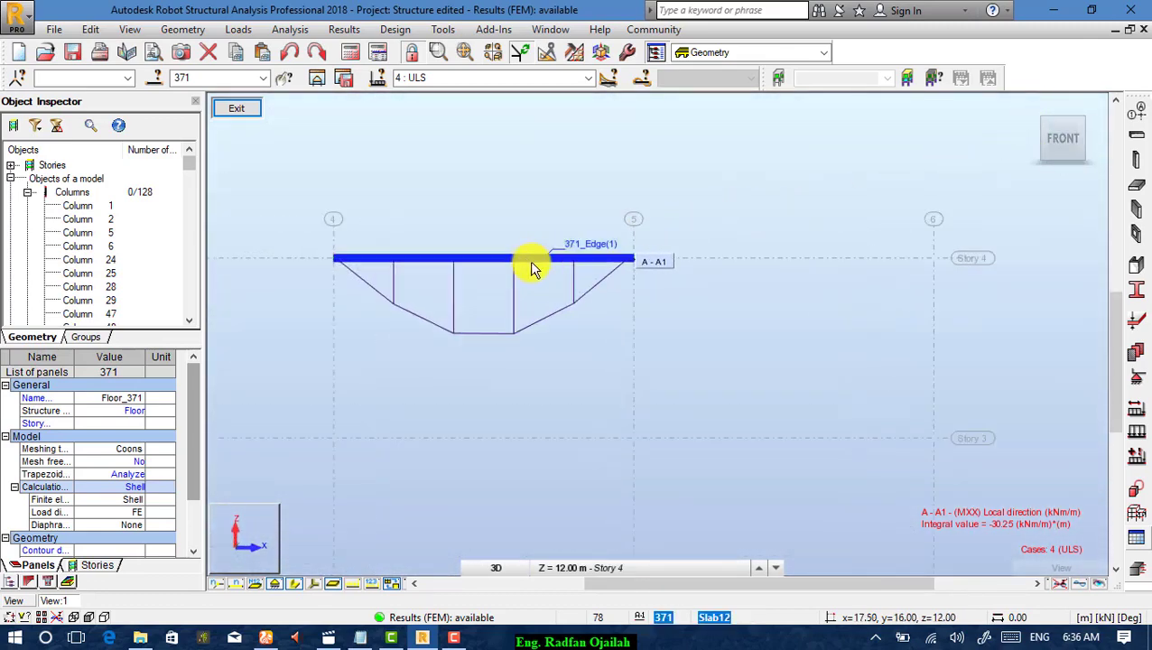
{"action": "scroll", "coordinate": [532, 266], "scroll_direction": "up", "scroll_amount": 1}
{"action": "scroll", "coordinate": [689, 258], "scroll_direction": "down", "scroll_amount": 1}
{"action": "scroll", "coordinate": [318, 277], "scroll_direction": "up", "scroll_amount": 1}
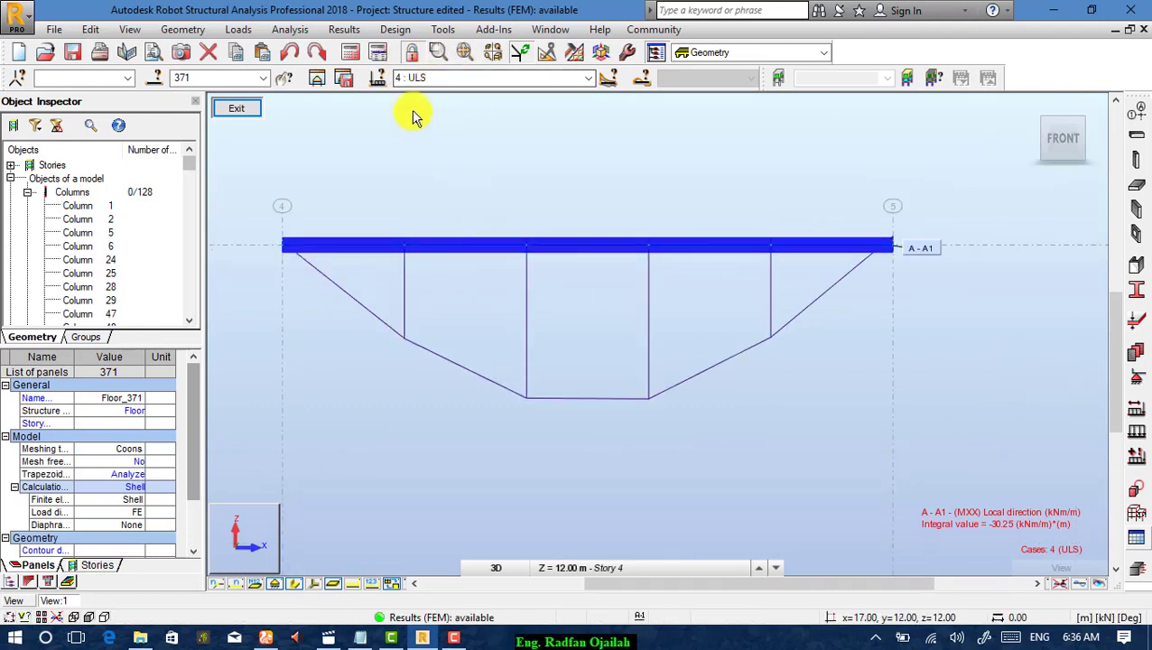
Set the panel cut diagram to text descriptions with filled shading and apply it.
{"action": "left_click", "coordinate": [357, 32]}
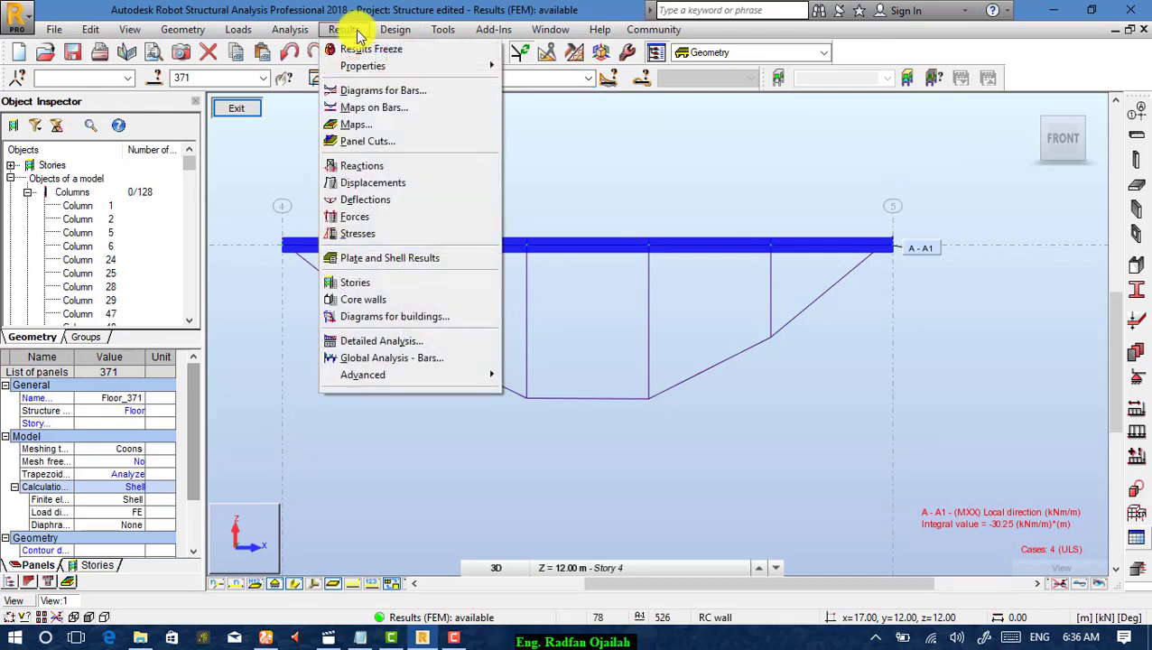
{"action": "left_click", "coordinate": [386, 142]}
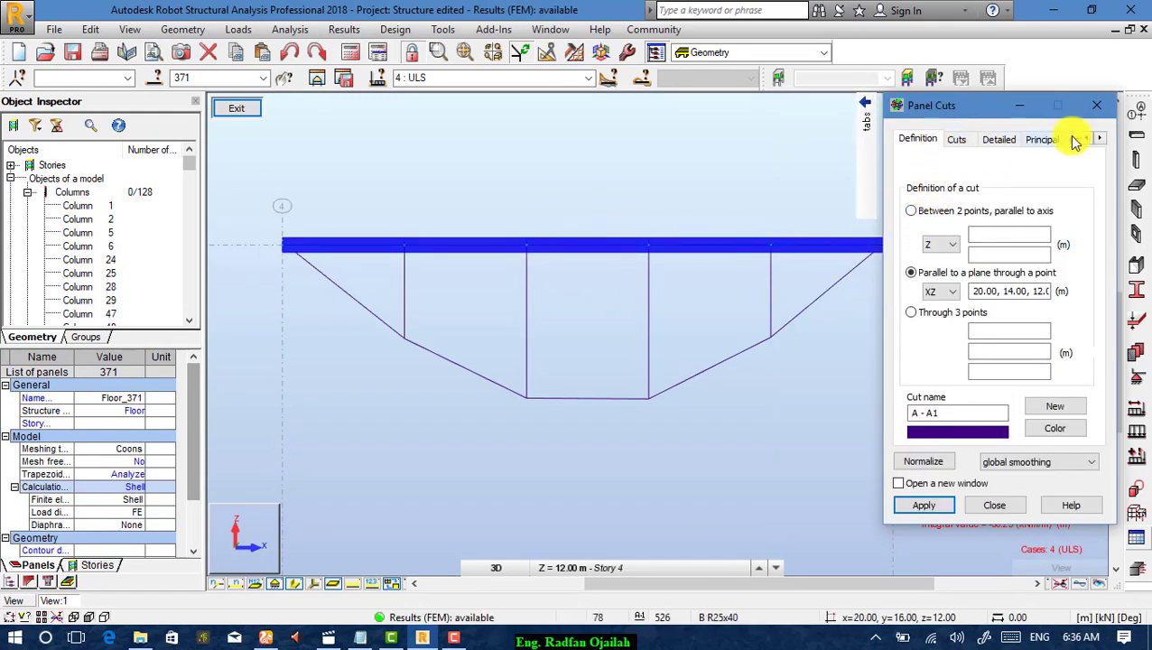
{"action": "mouse_move", "coordinate": [865, 159]}
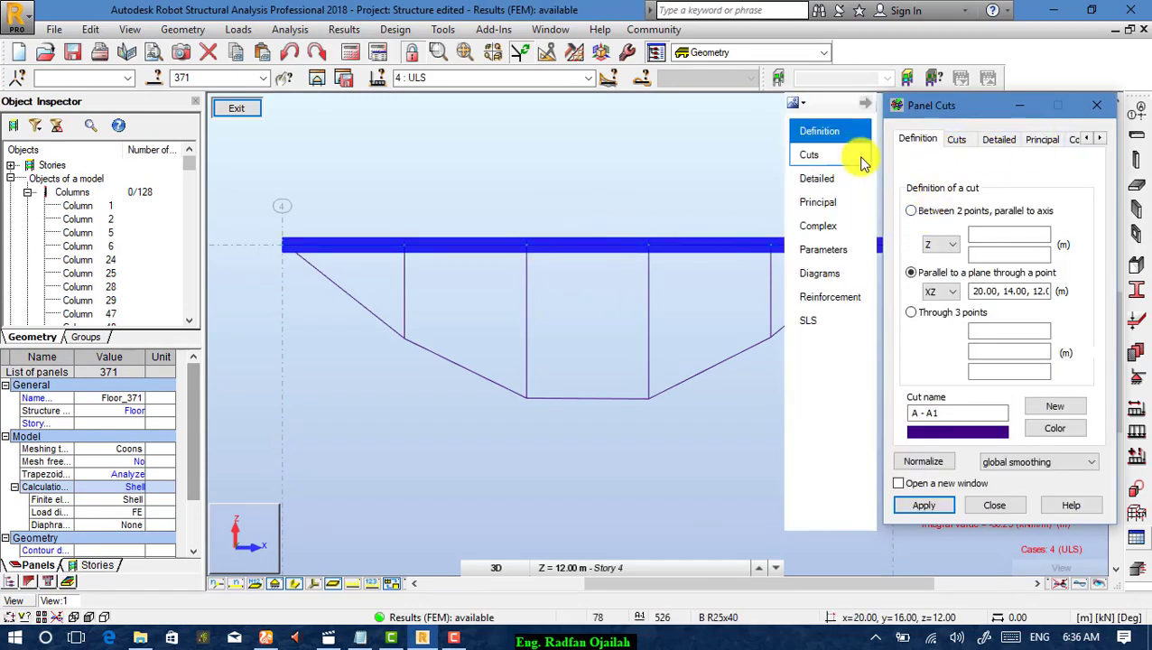
{"action": "left_click", "coordinate": [823, 286]}
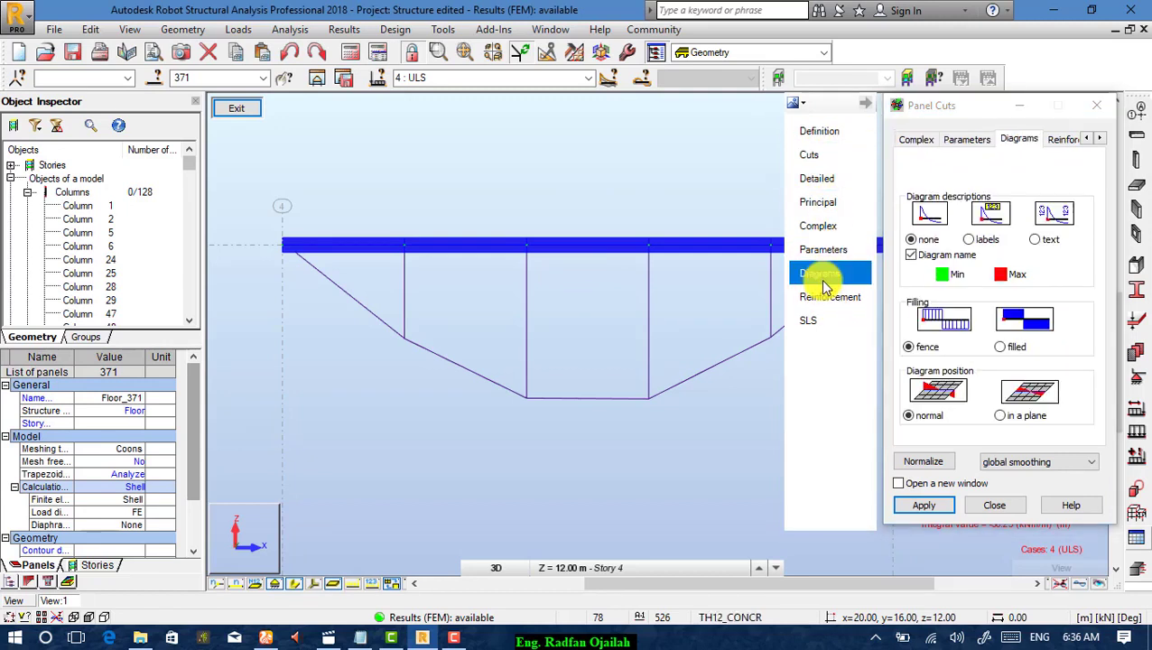
{"action": "left_click", "coordinate": [1041, 228]}
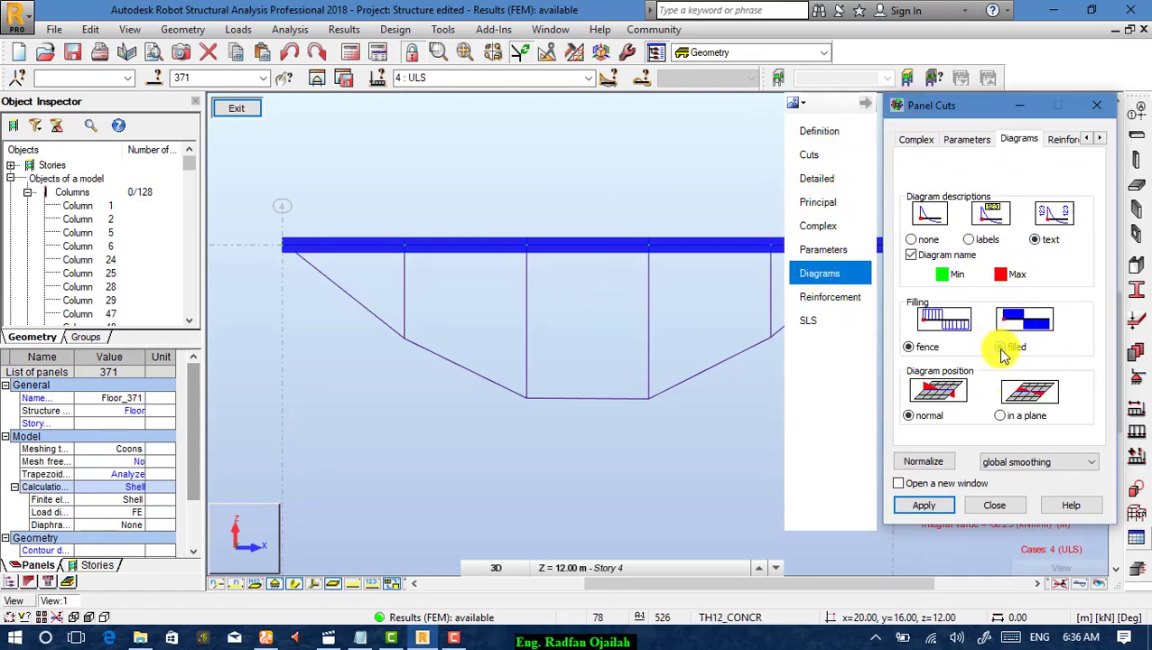
{"action": "left_click", "coordinate": [1006, 348]}
{"action": "left_click", "coordinate": [937, 507]}
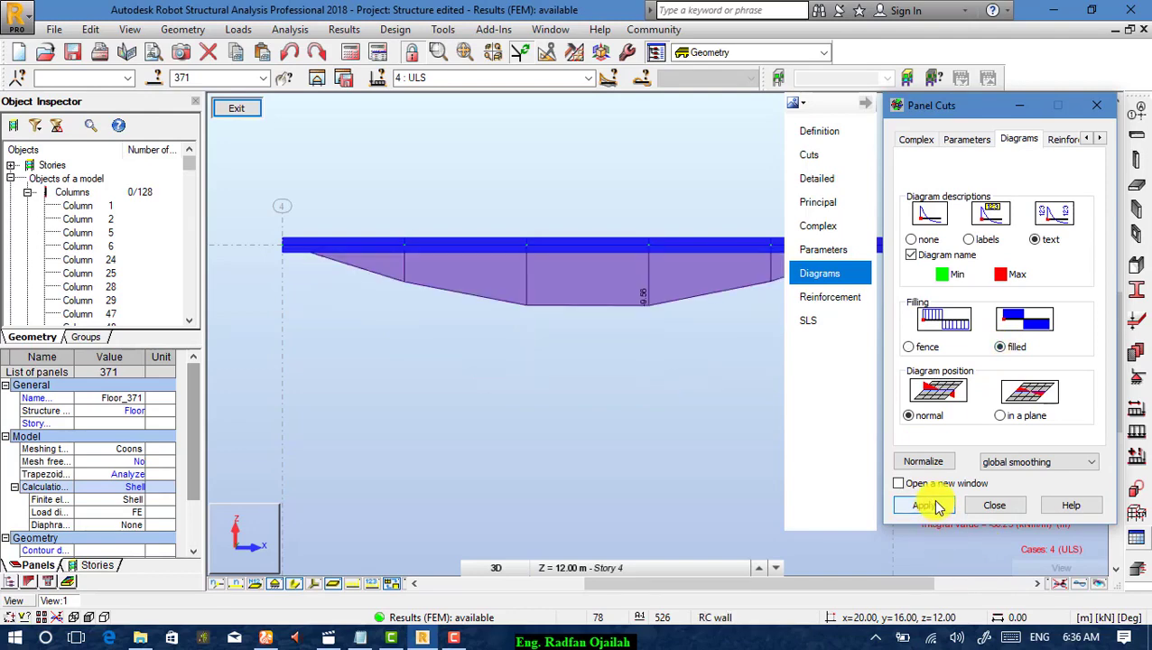
{"action": "left_click", "coordinate": [994, 505]}
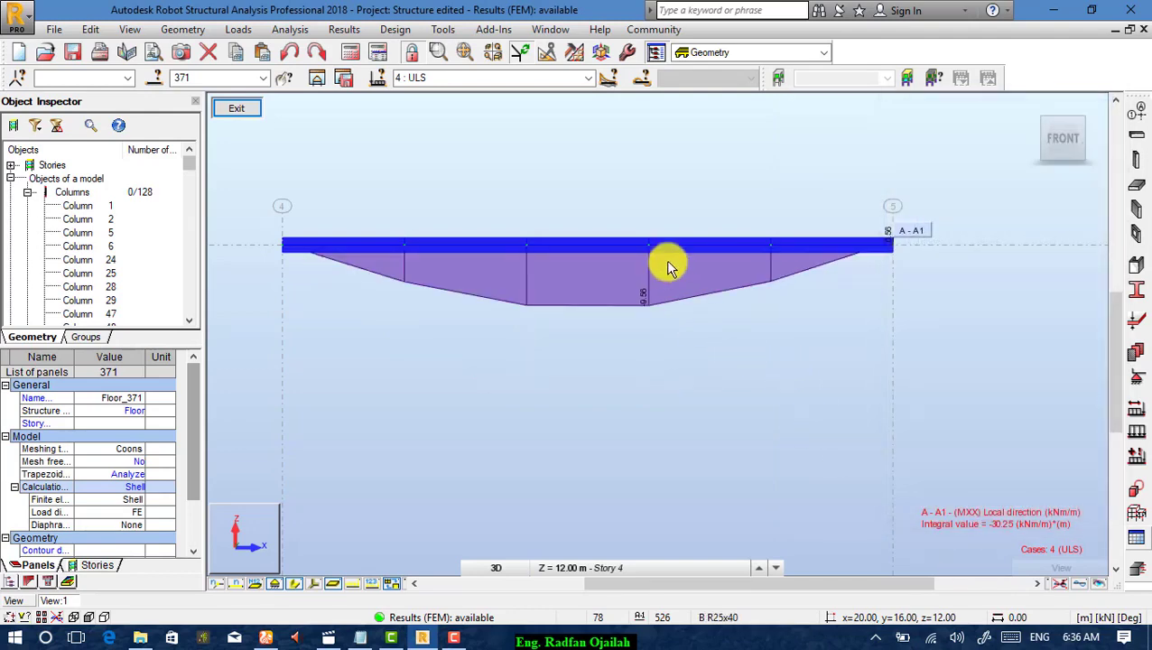